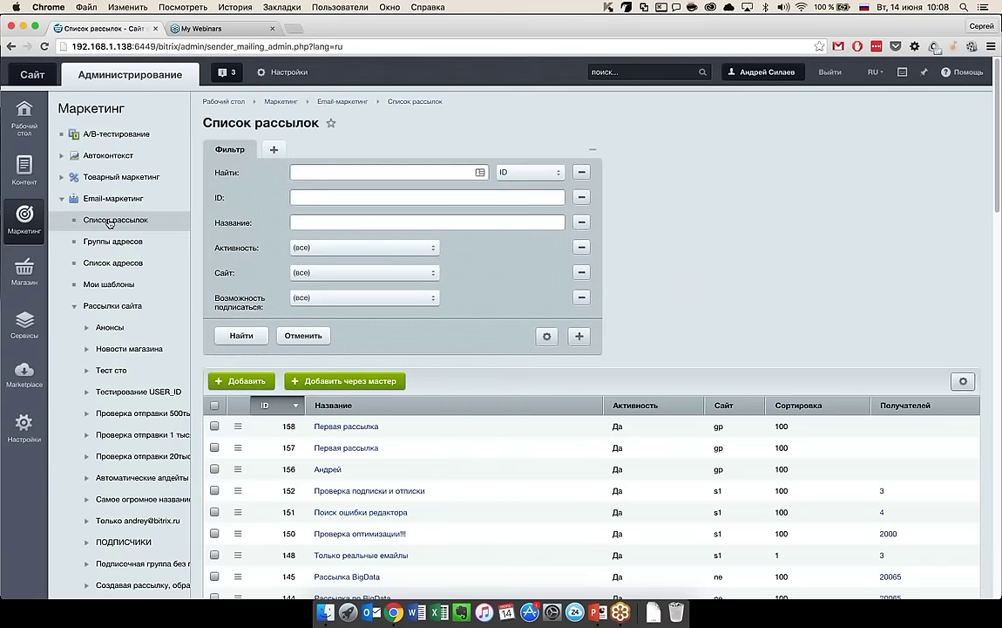
- Start the mailing creation wizard from the mailing list and choose to create a new mailing
left_click(74, 312)
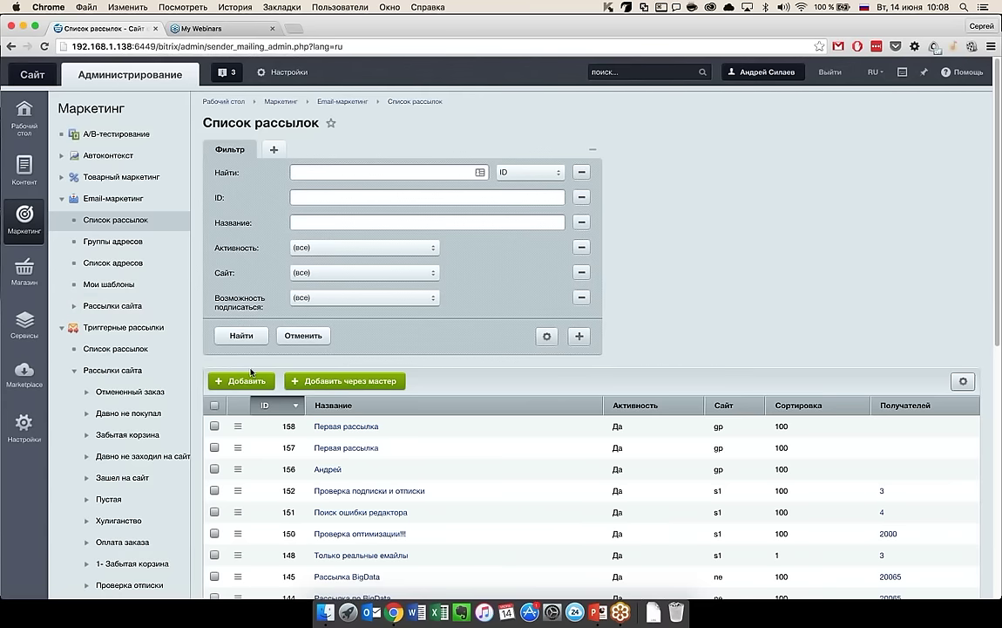
left_click(322, 390)
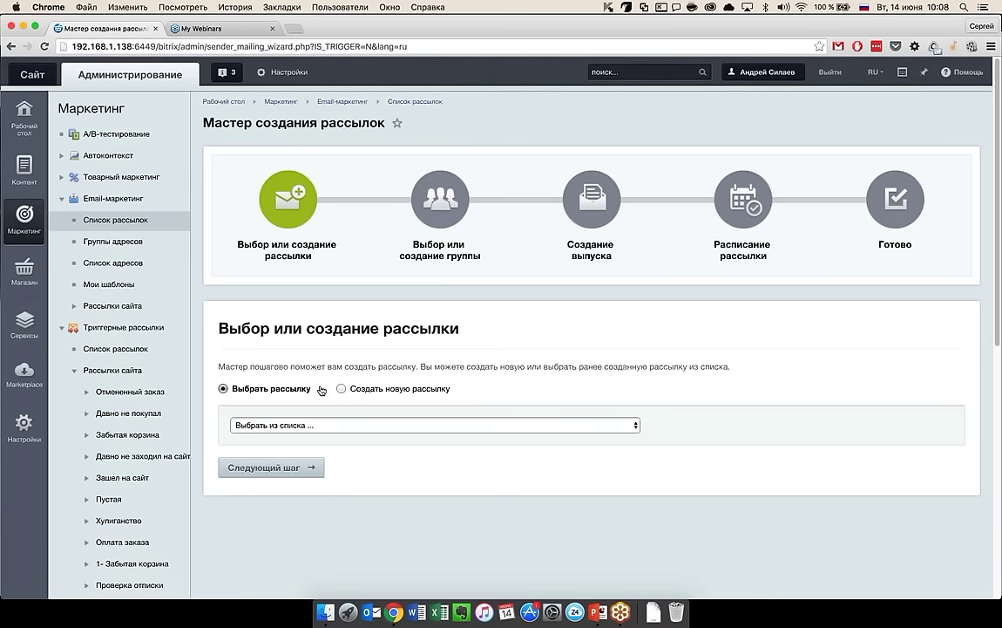
left_click(346, 390)
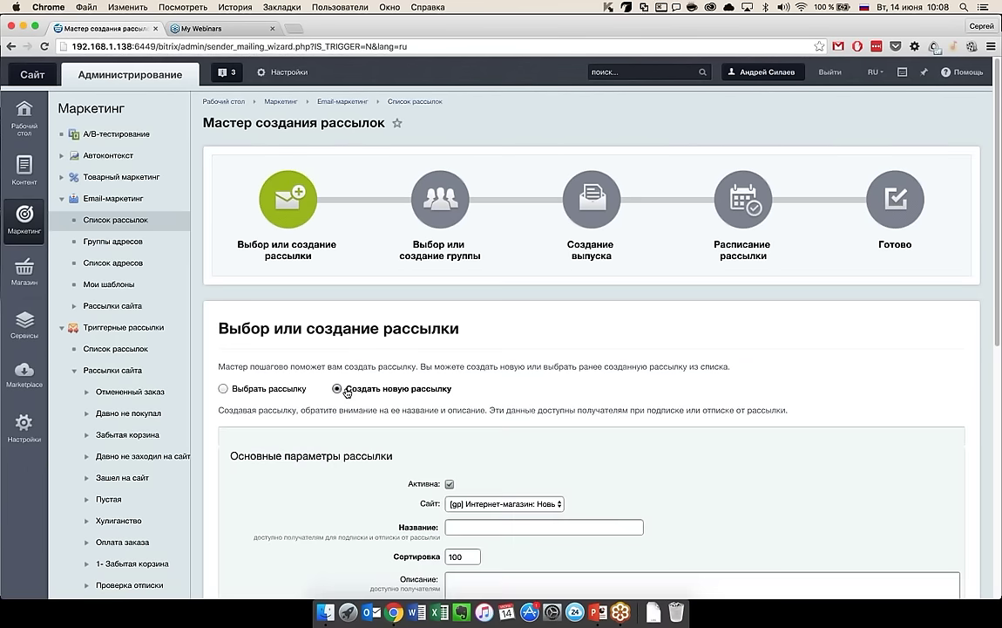
- Name the new mailing "Анонсы" and proceed to the recipient group stage of the wizard
scroll(593, 349, "down", 5)
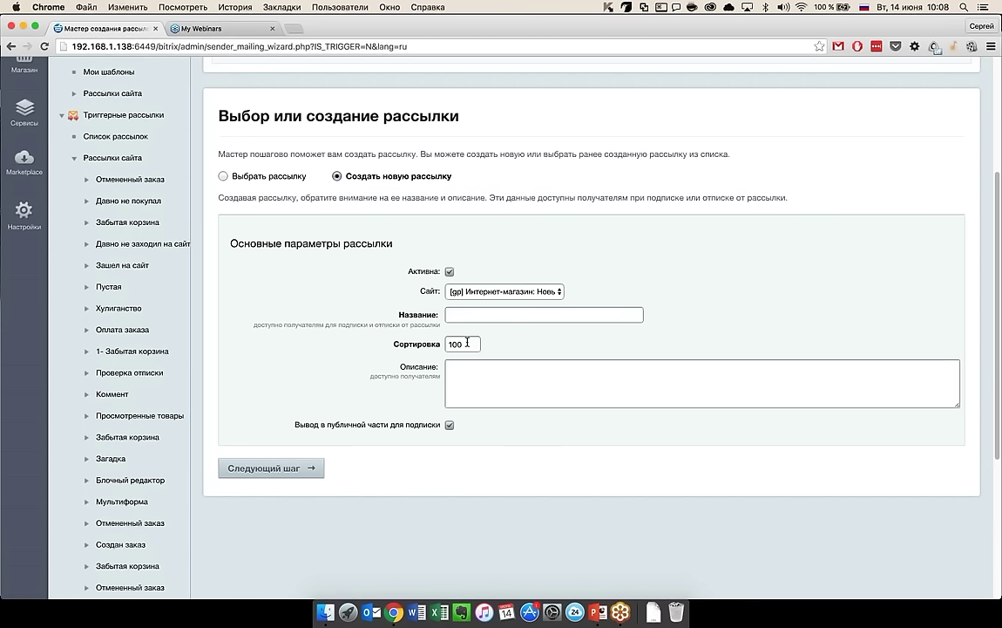
key("ctrl+space")
type("F")
key("BackSpace")
key("ctrl+space")
type("Анонсы")
left_click(270, 468)
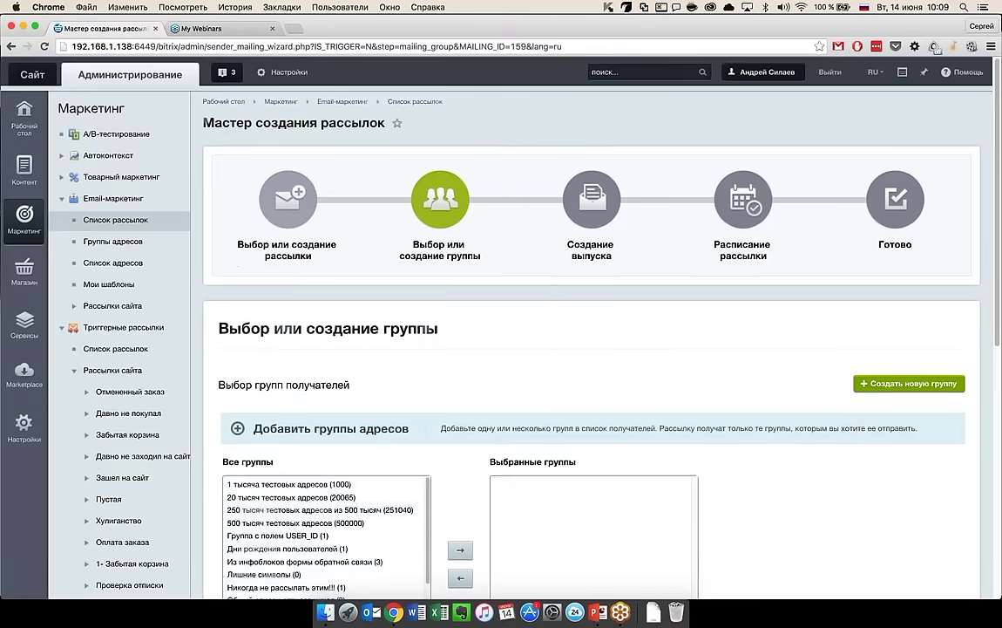
- Look through the existing address groups and start creating a new recipient group
scroll(392, 523, "down", 5)
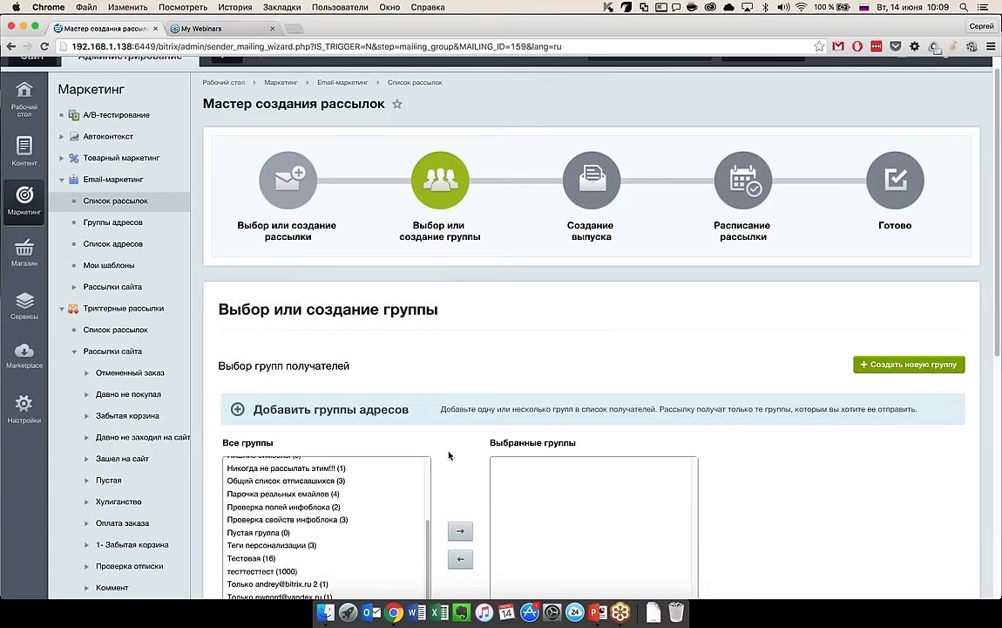
scroll(448, 455, "down", 3)
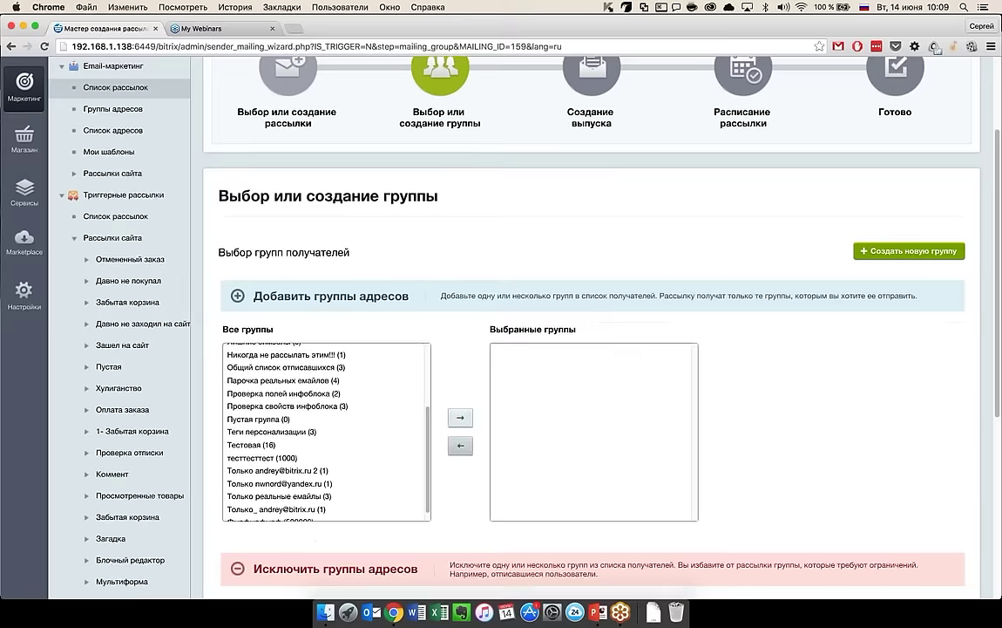
scroll(311, 344, "down", 3)
scroll(311, 345, "down", 2)
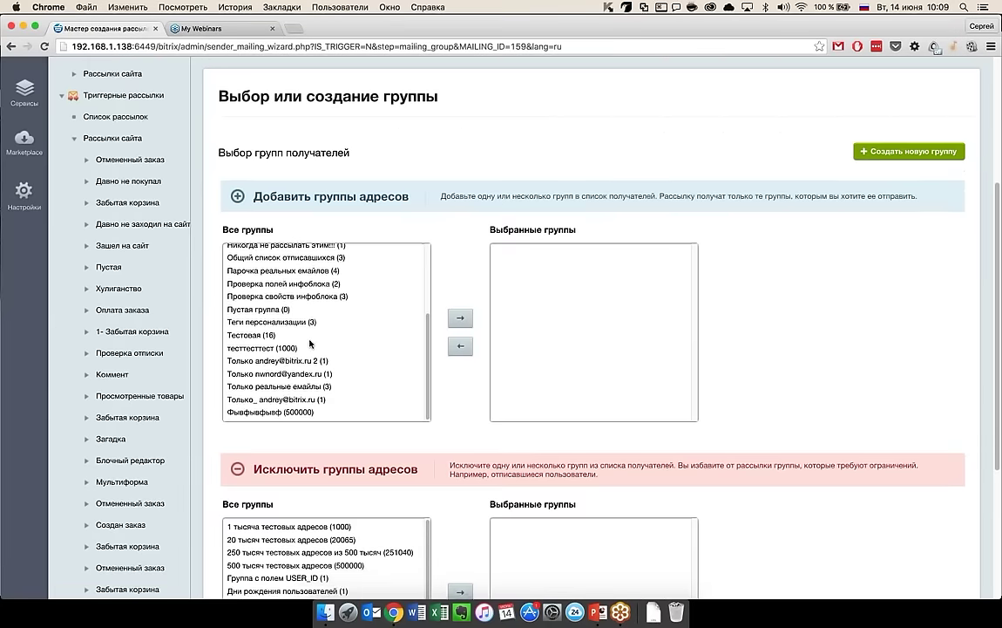
scroll(349, 331, "up", 5)
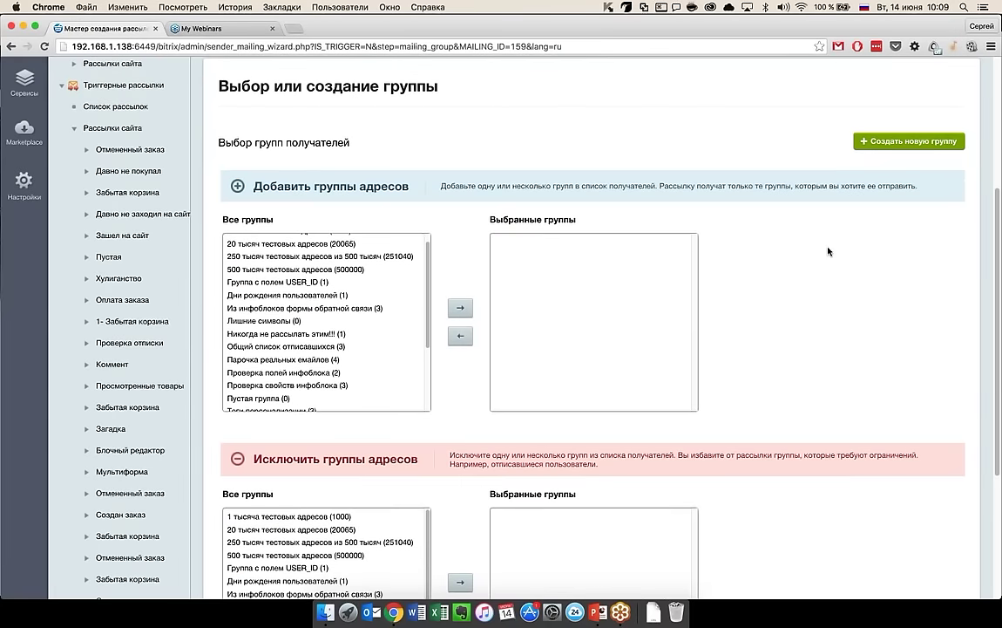
left_click(896, 144)
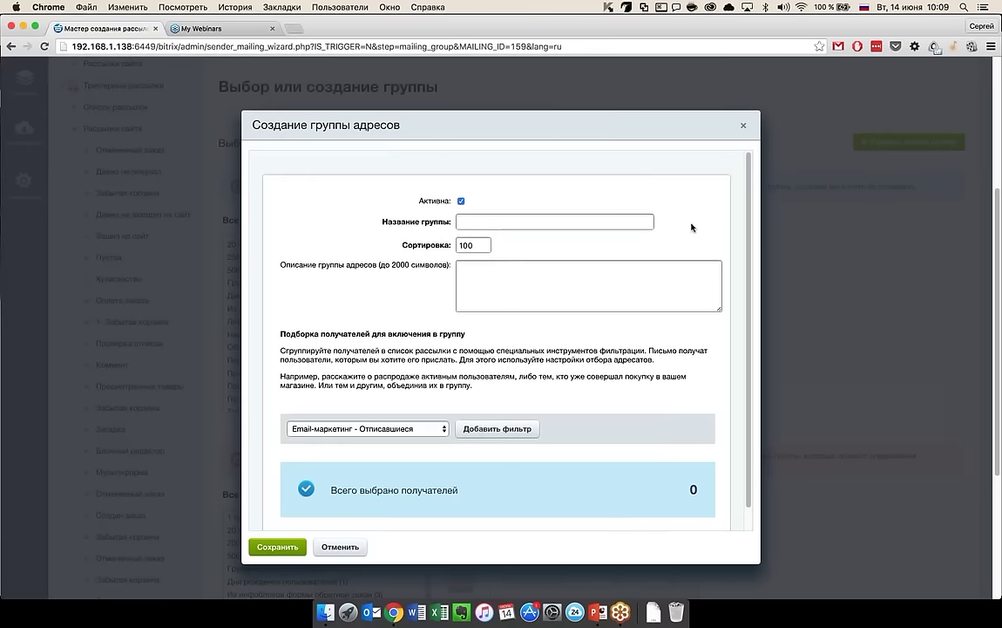
- Add the "Магазин - Покупатели" filter to the new address group
scroll(692, 232, "down", 1)
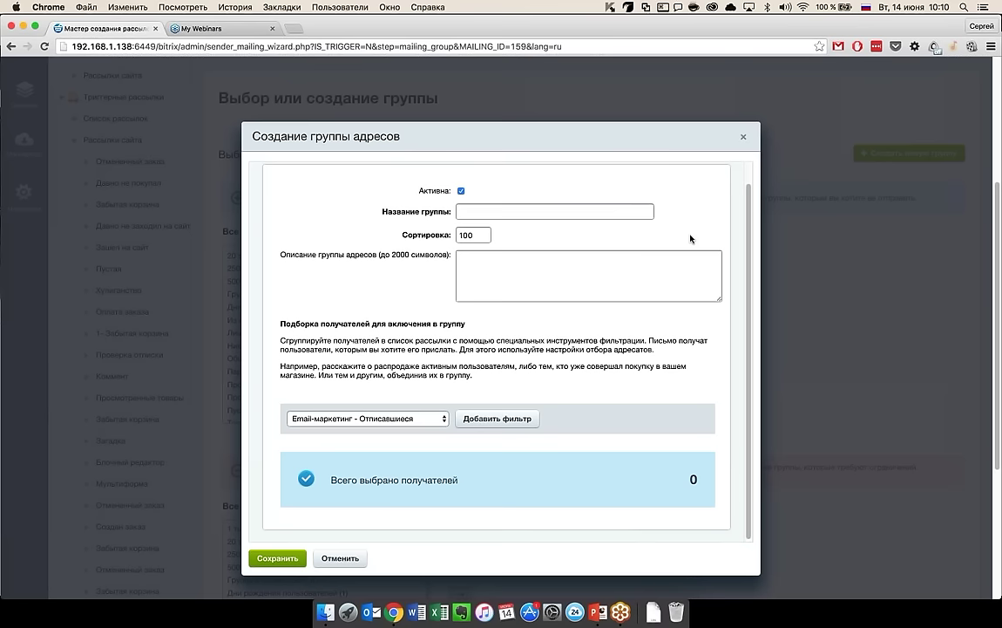
left_click(358, 420)
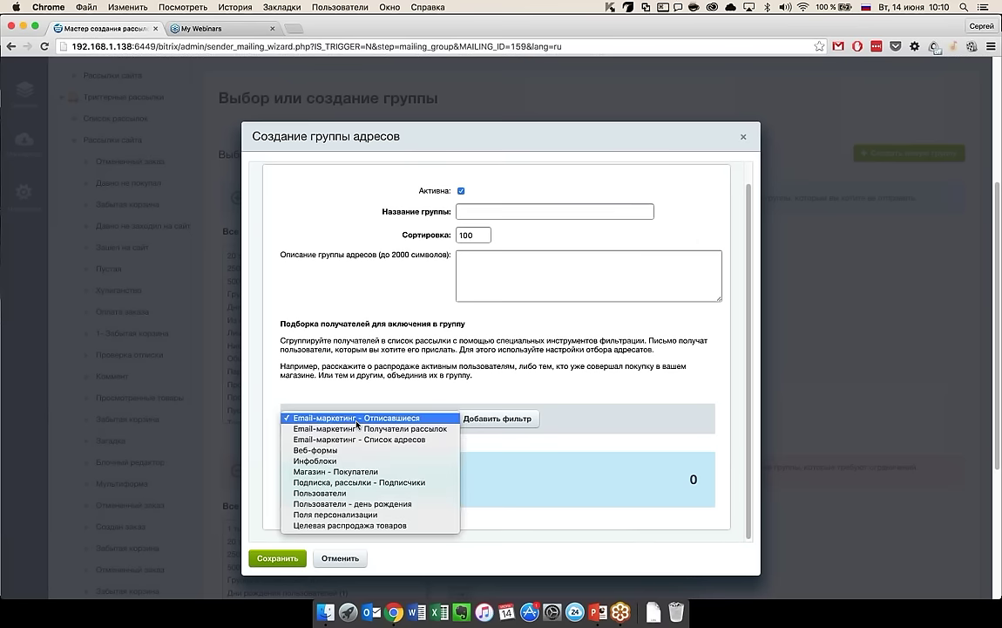
left_click(351, 472)
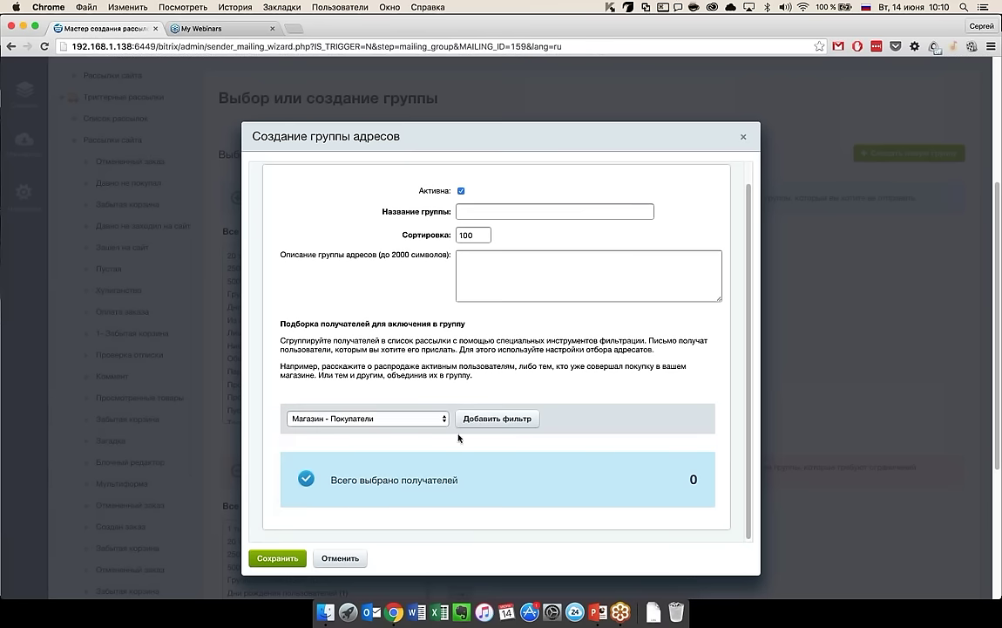
left_click(497, 419)
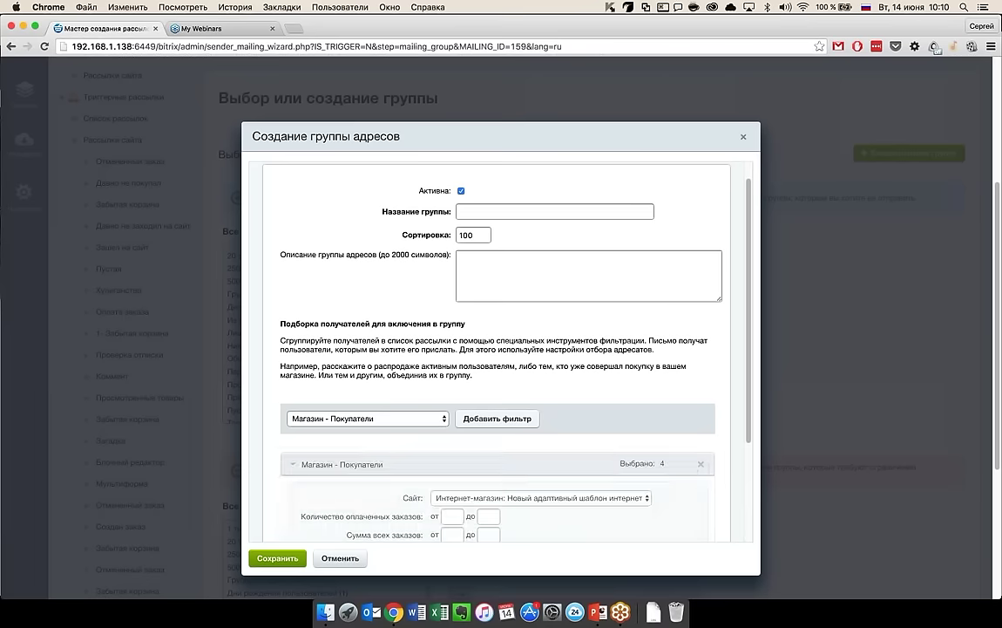
- Name the address group "Покупатели" and save it
scroll(497, 348, "down", 2)
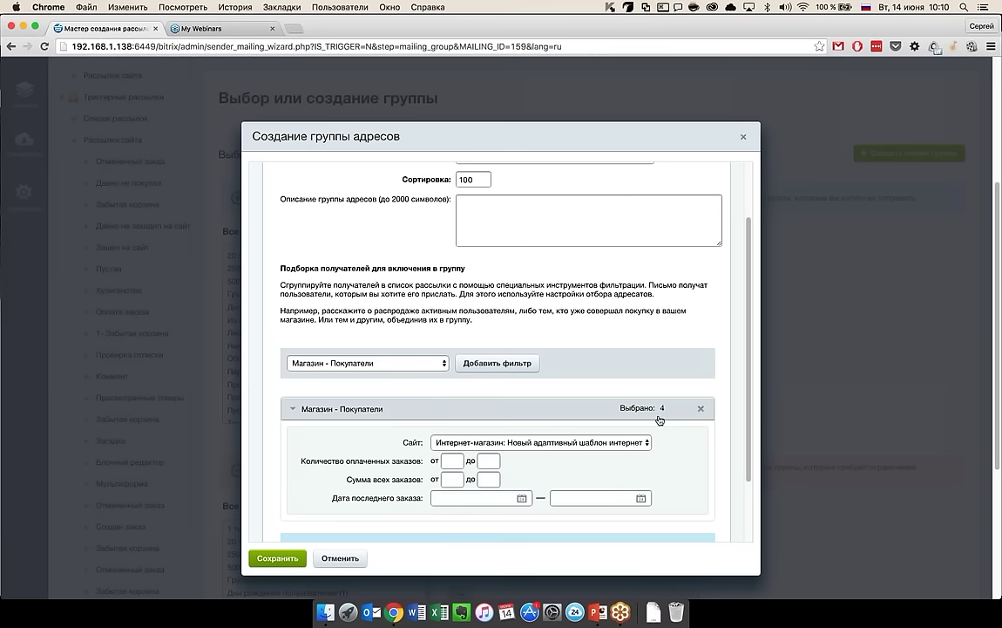
scroll(546, 307, "up", 1)
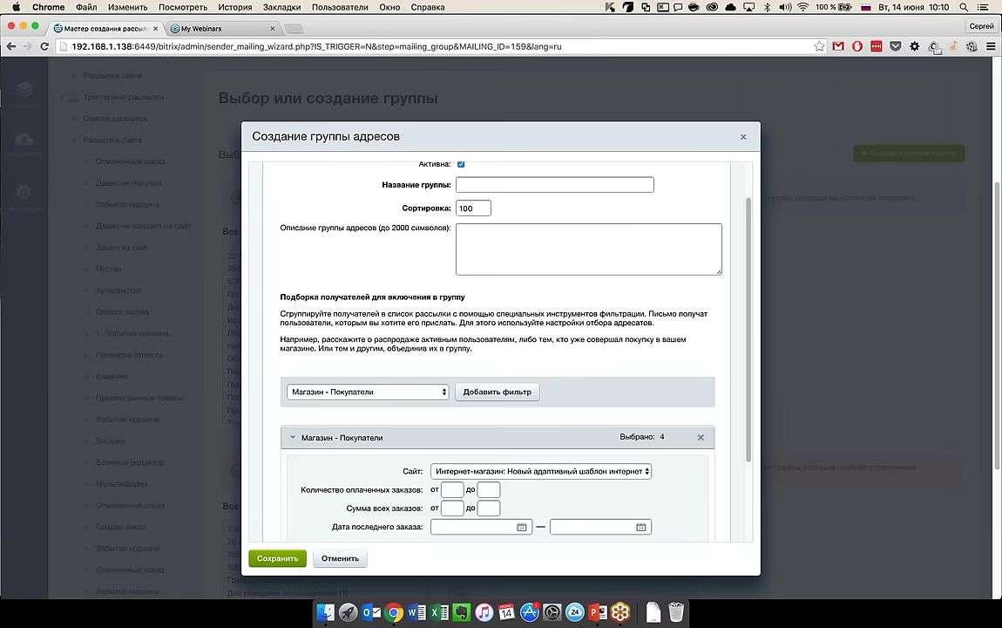
type("Покупатели")
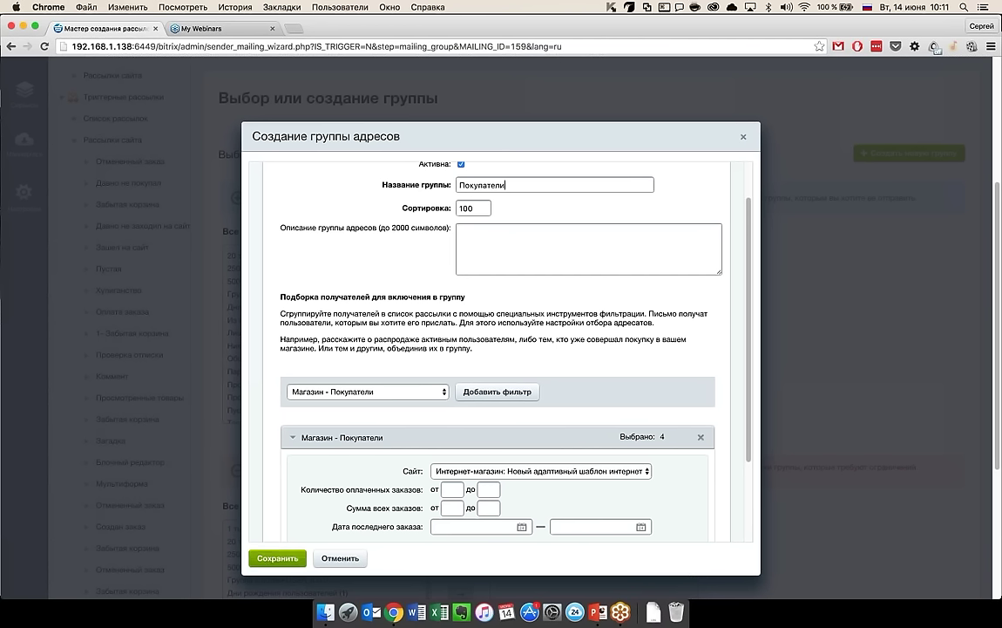
left_click(276, 559)
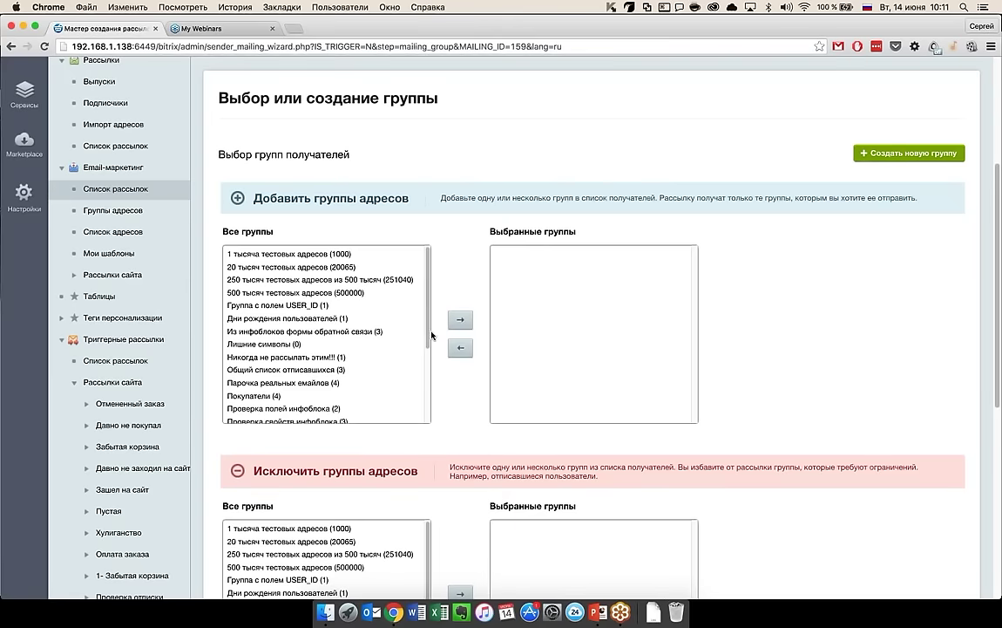
- Add the "Покупатели" group to the mailing's recipients and proceed to the issue creation stage
scroll(311, 288, "down", 10)
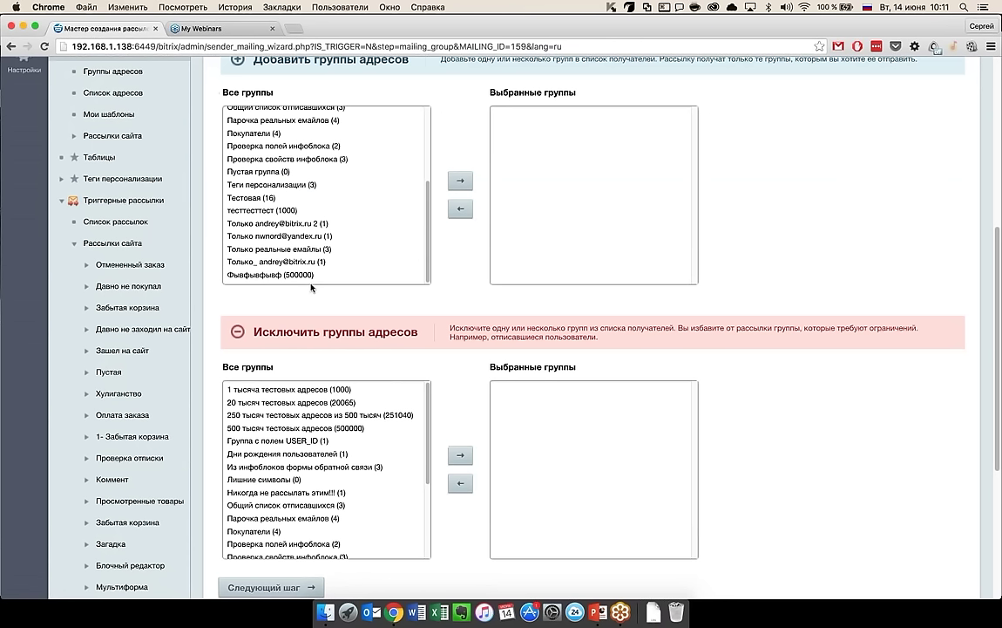
double_click(253, 132)
scroll(414, 187, "down", 2)
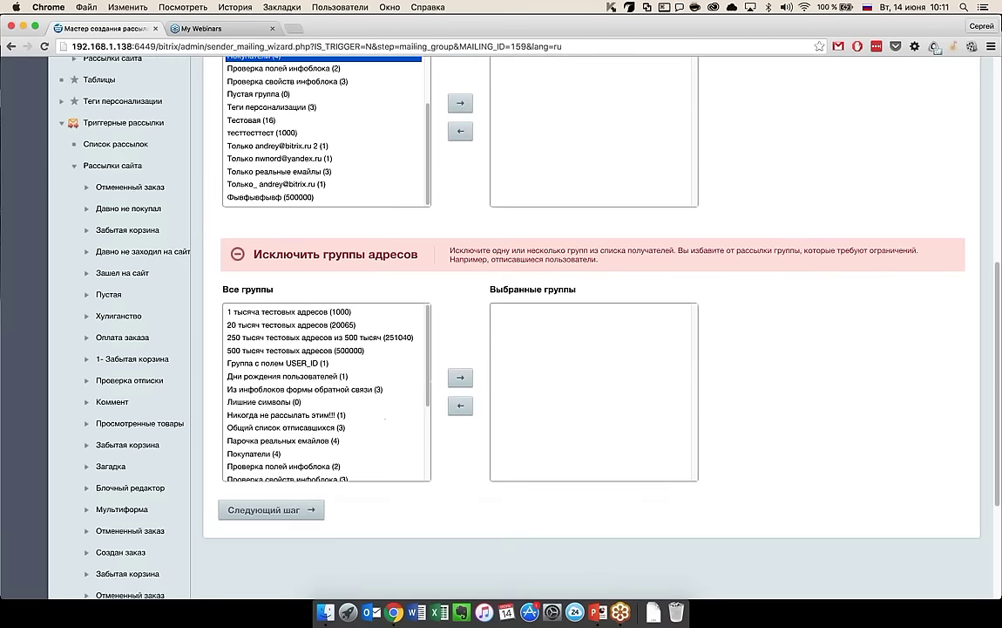
scroll(593, 331, "down", 1)
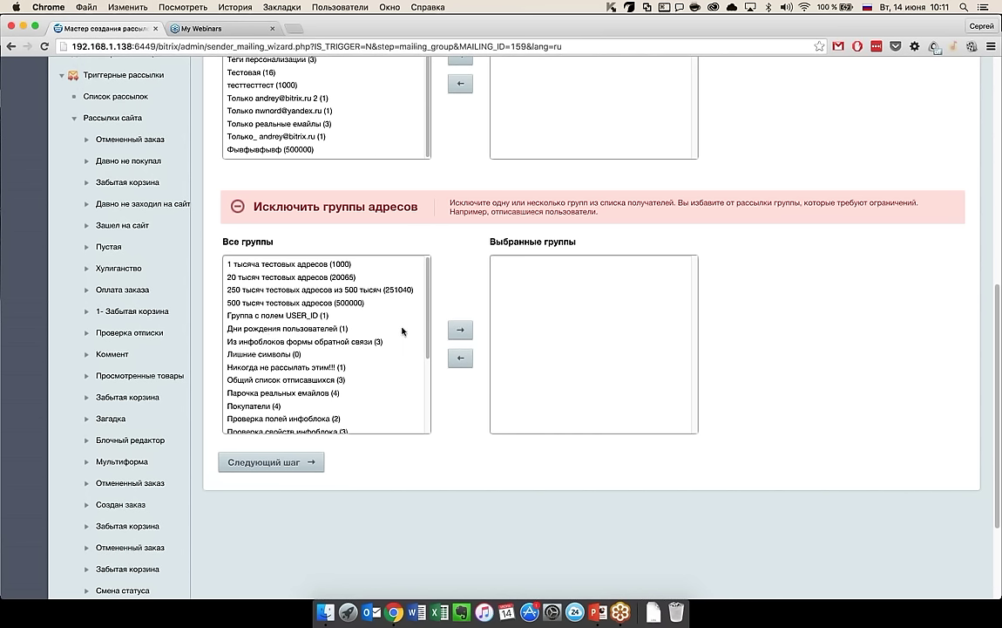
left_click(249, 472)
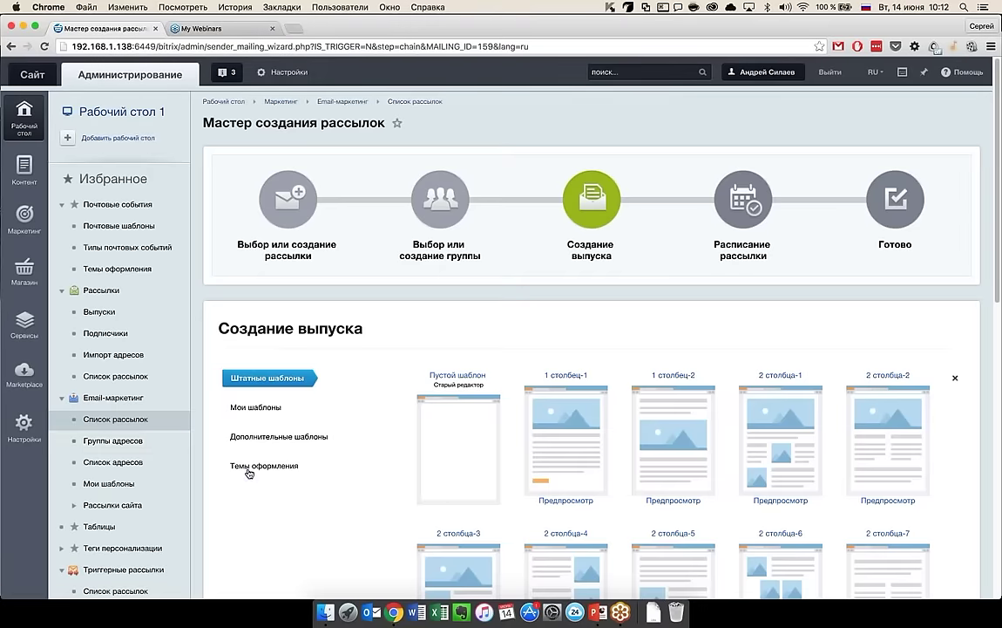
- Choose the standard one-column template "1 столбец-1" for the issue
scroll(523, 393, "down", 1)
scroll(342, 401, "down", 3)
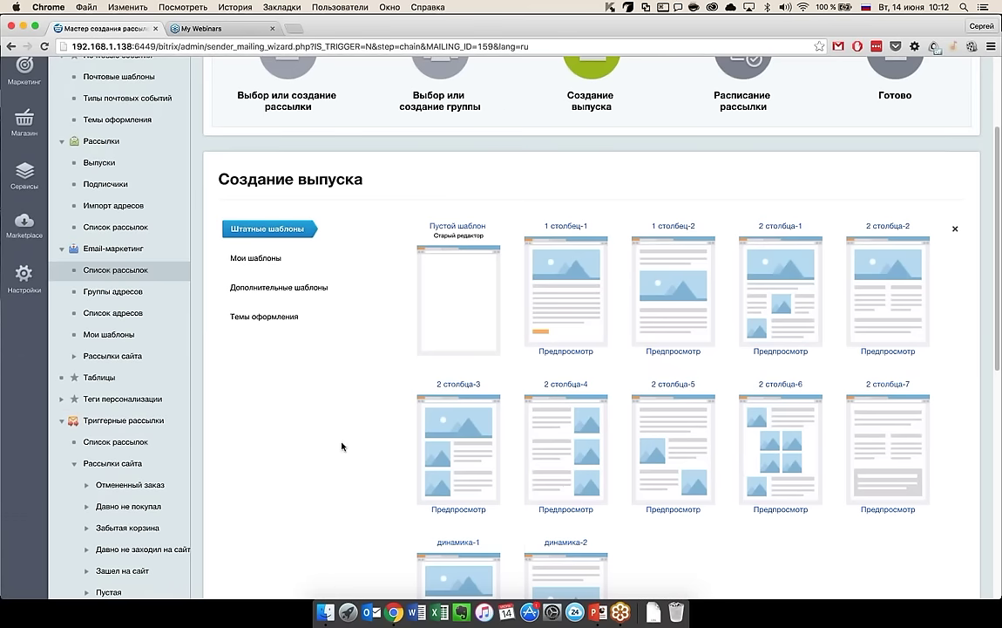
scroll(342, 447, "down", 2)
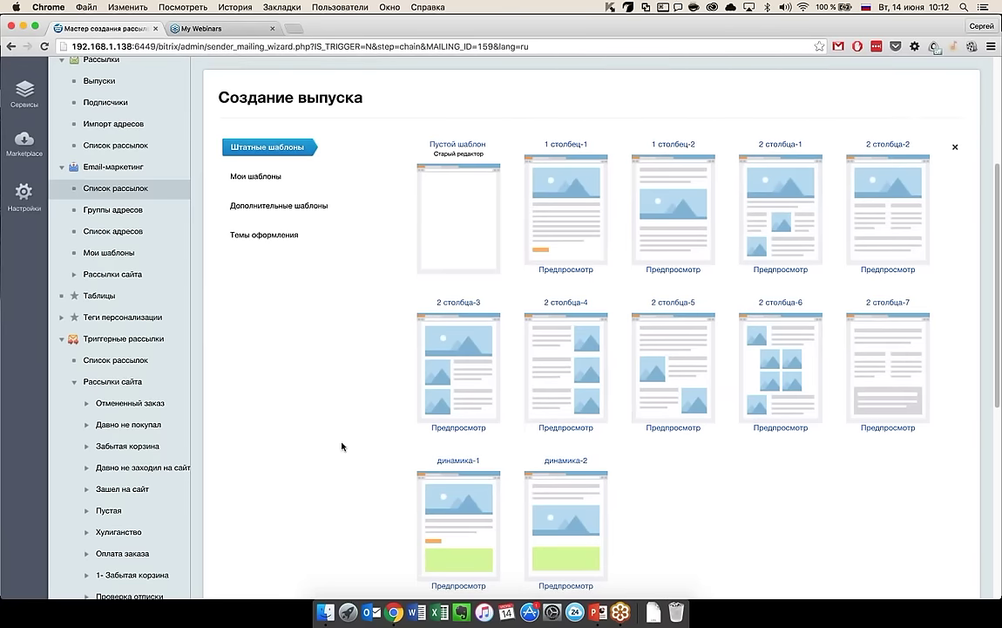
scroll(354, 410, "down", 2)
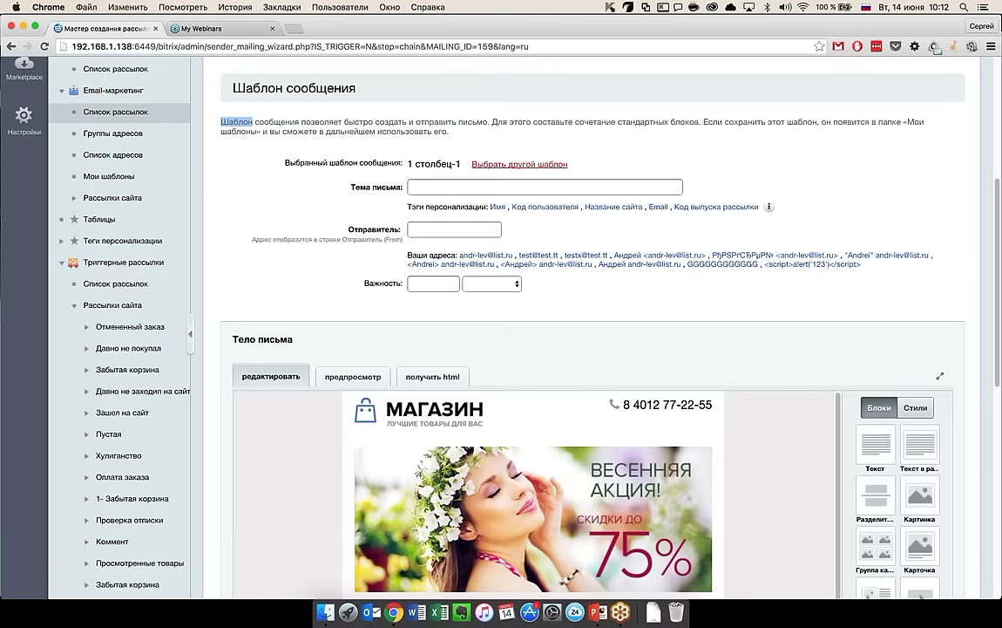
- Set the letter subject to "Мы начинаем распродажу" and fill in the sender with the first suggested e-mail address
scroll(523, 349, "down", 1)
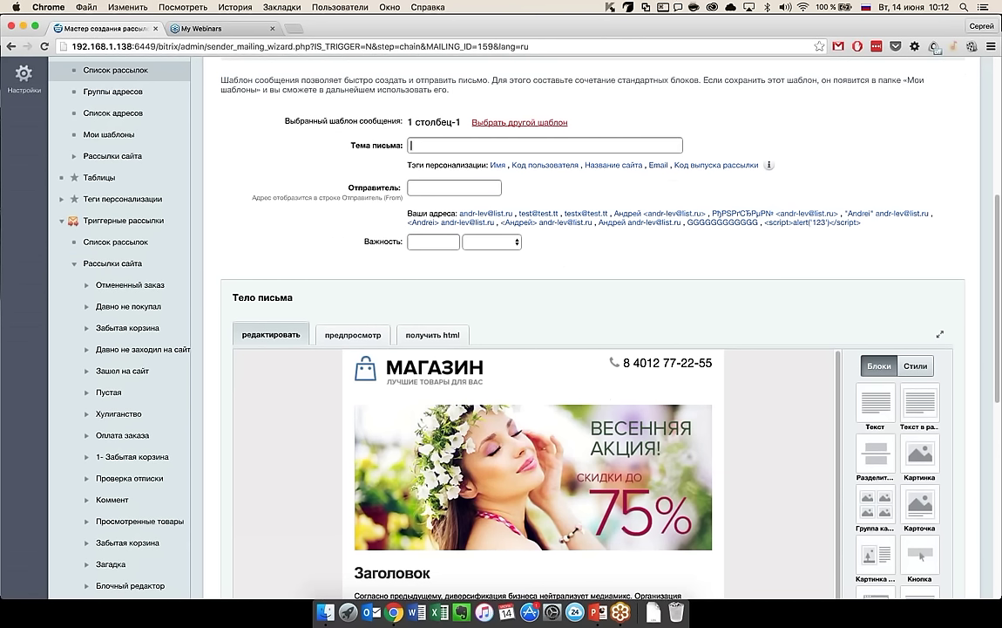
type("М")
type("ф")
key("BackSpace")
type("ы начинаем распродажу")
left_click(488, 220)
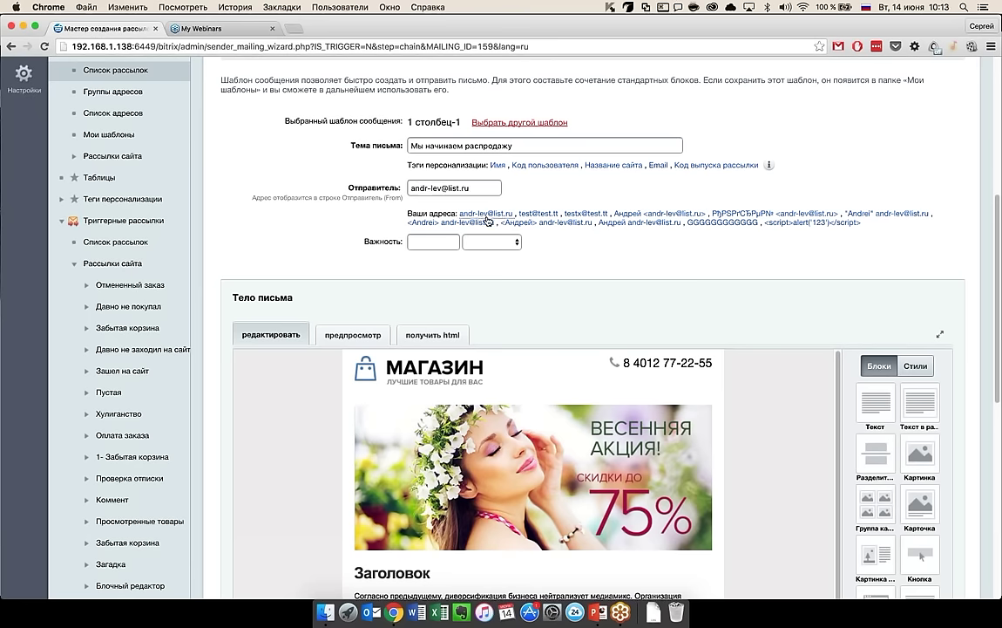
- Append the recipient name personalization tag #NAME# to the end of the letter subject
scroll(487, 221, "down", 2)
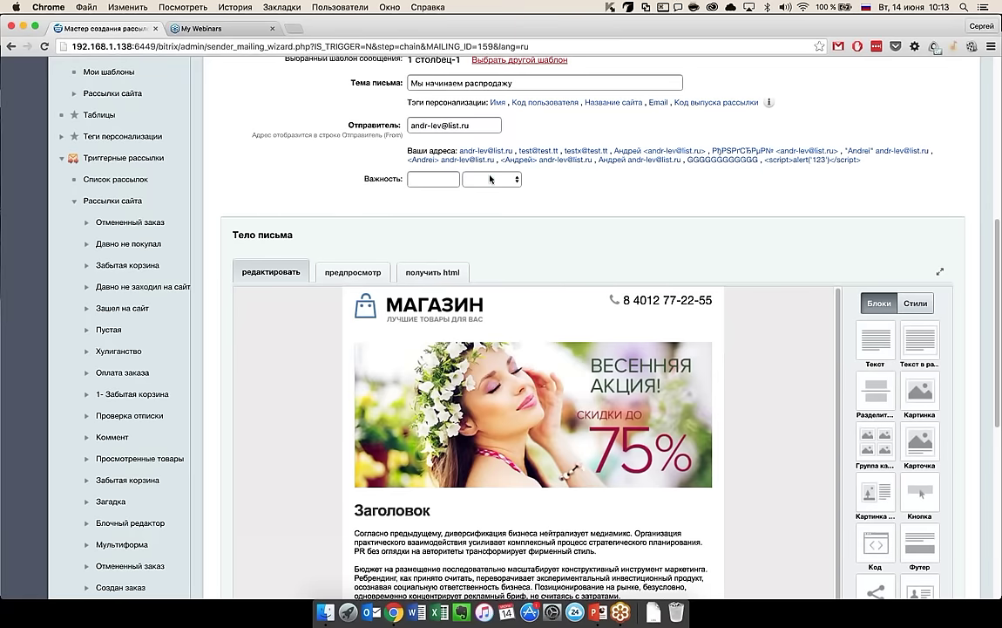
scroll(441, 208, "down", 2)
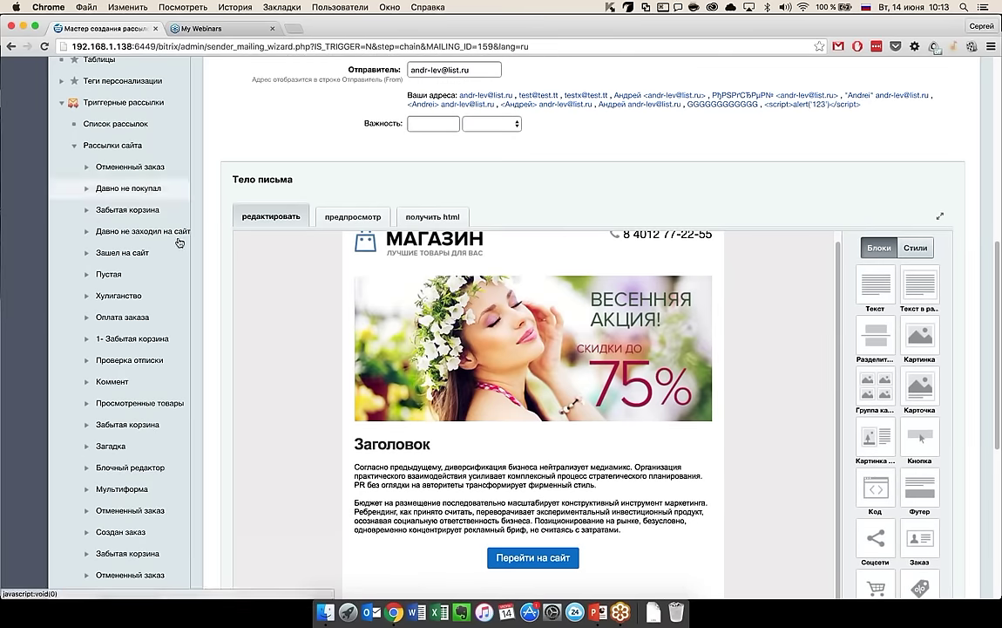
scroll(179, 242, "down", 5)
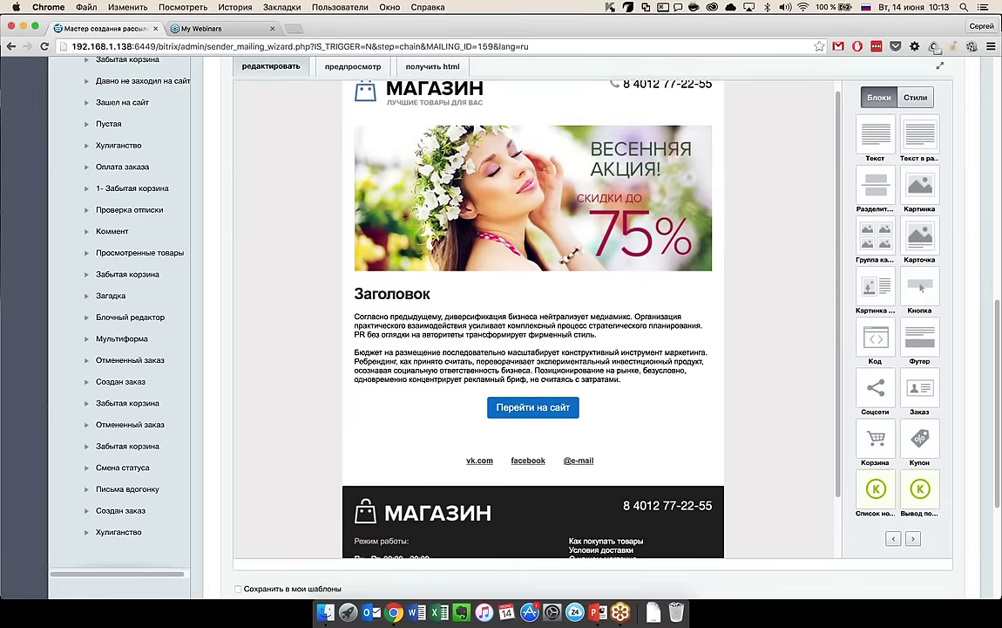
scroll(366, 157, "up", 6)
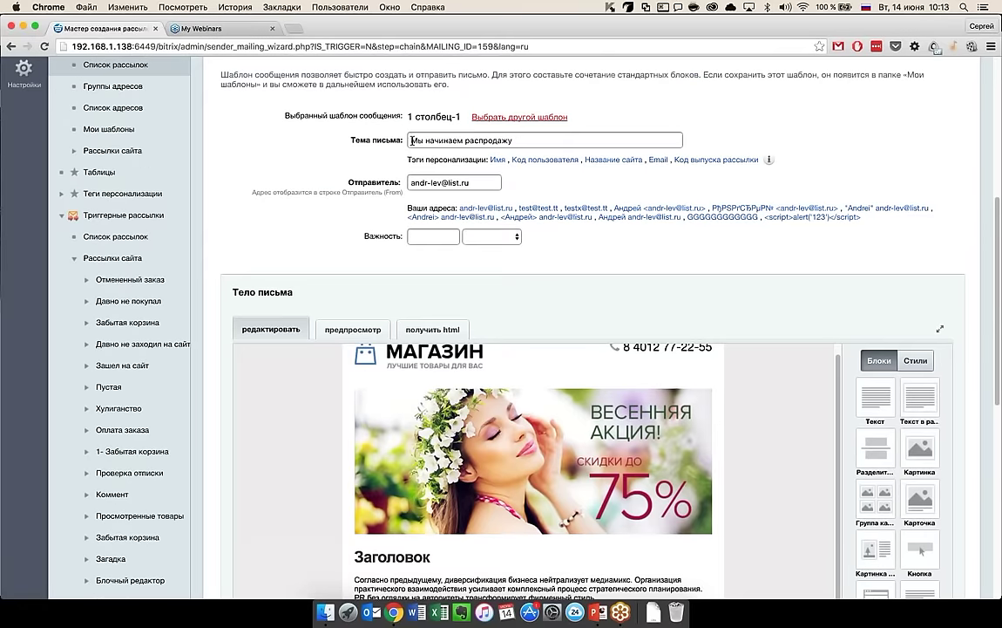
left_click(498, 160)
- Examine the letter body's template layout and the content blocks available in the editor
scroll(396, 213, "down", 2)
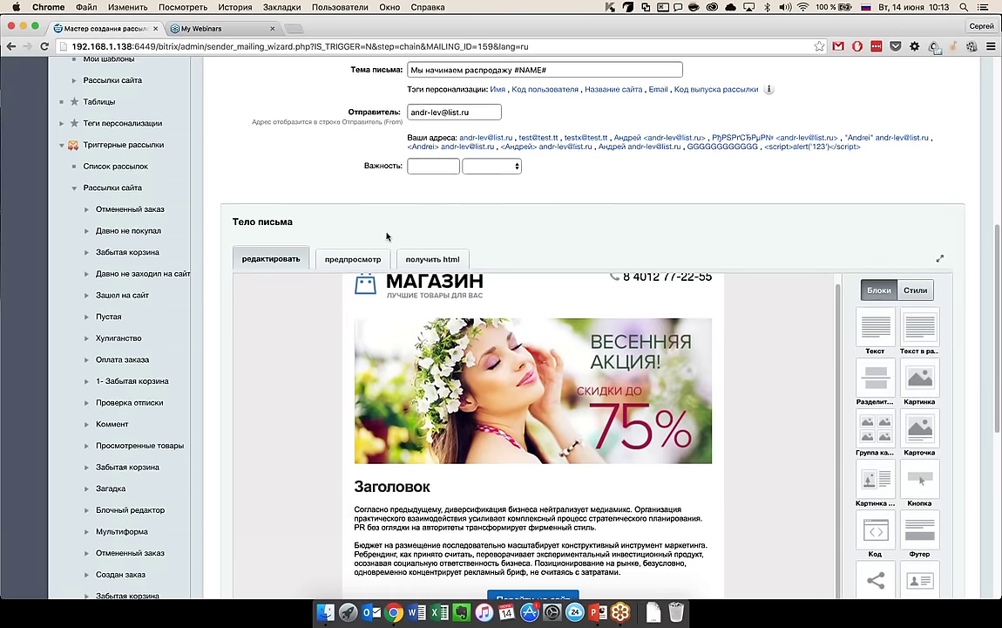
scroll(388, 249, "down", 1)
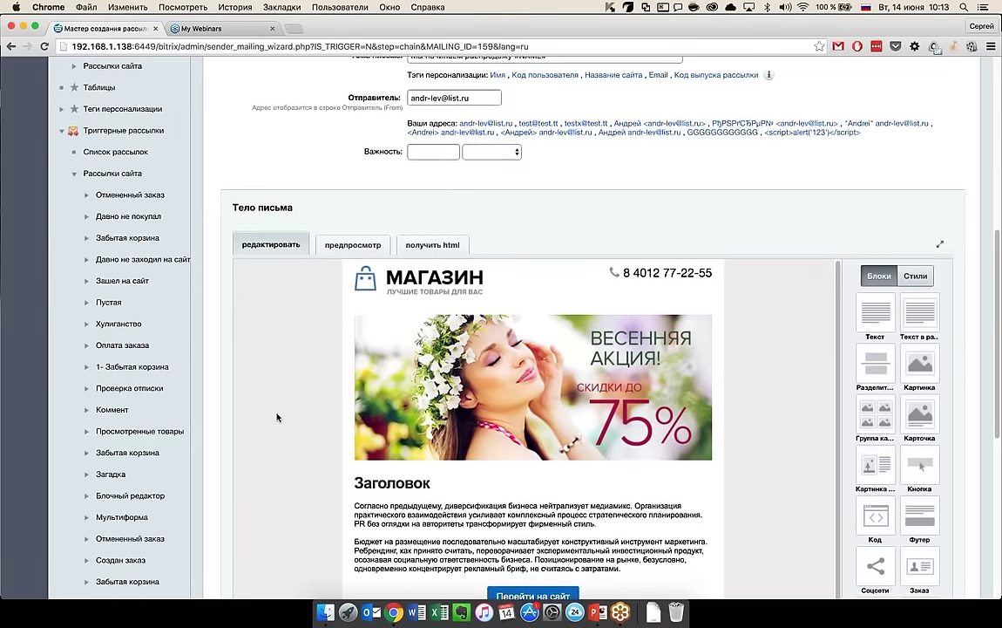
scroll(252, 375, "up", 2)
scroll(523, 349, "down", 2)
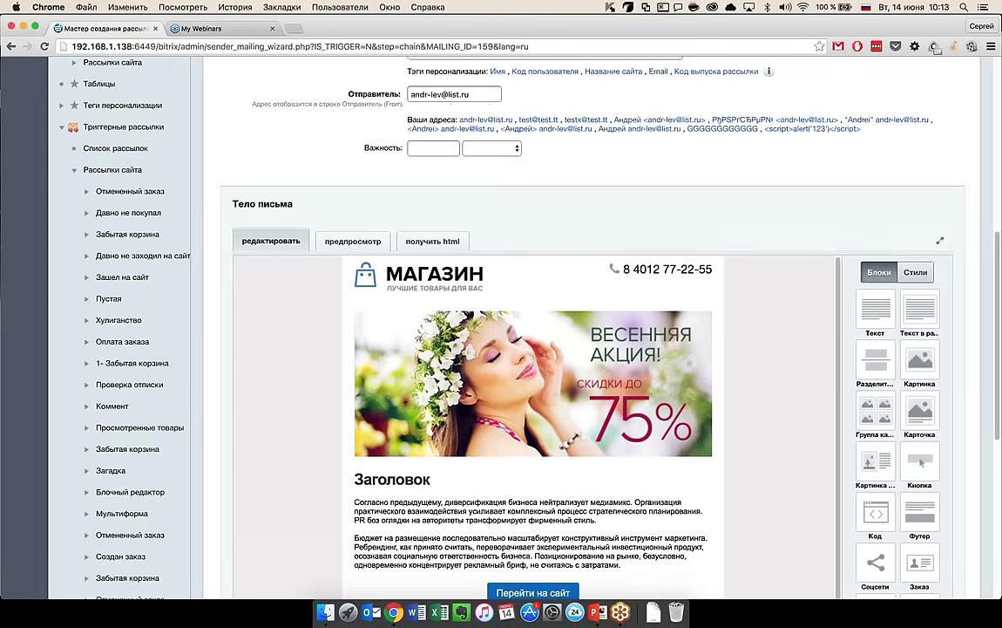
scroll(523, 348, "down", 5)
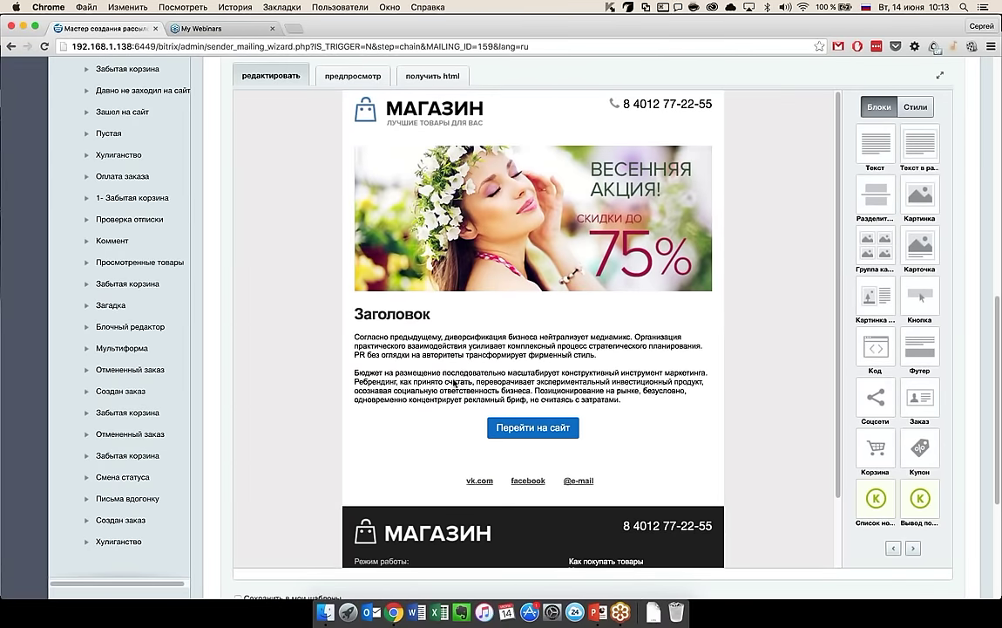
- Replace the heading of the letter's text block with "Здравстуйте" and collapse the block's settings
mouse_move(454, 384)
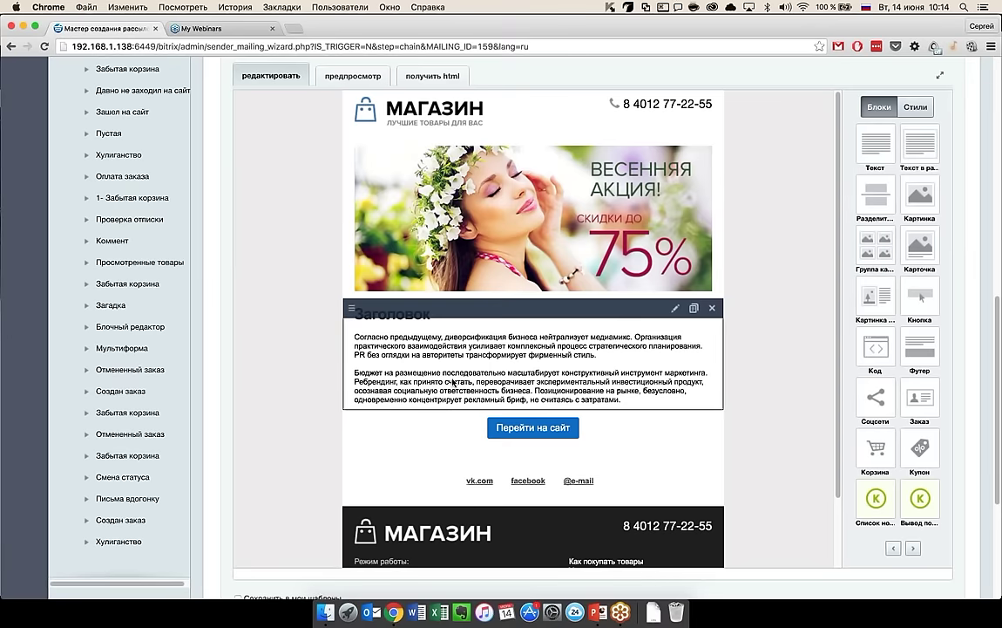
left_click(454, 383)
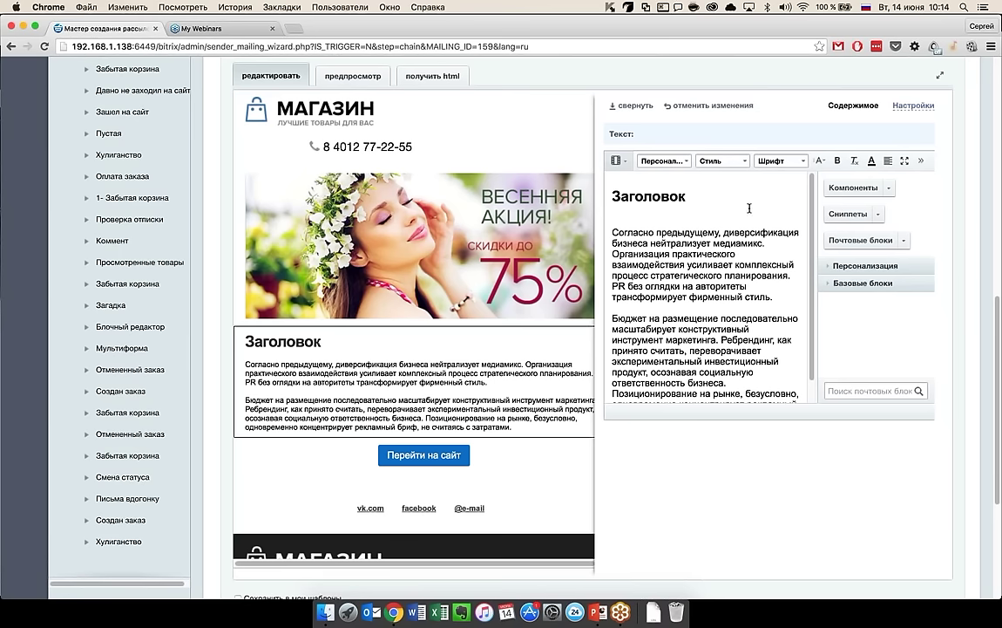
left_click(663, 192)
double_click(667, 193)
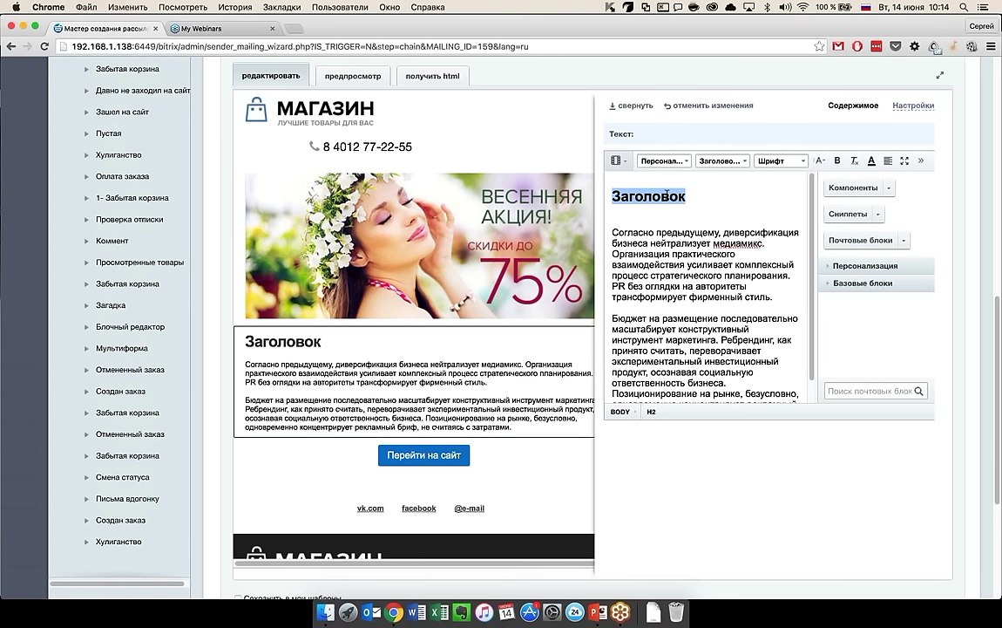
type("Здп")
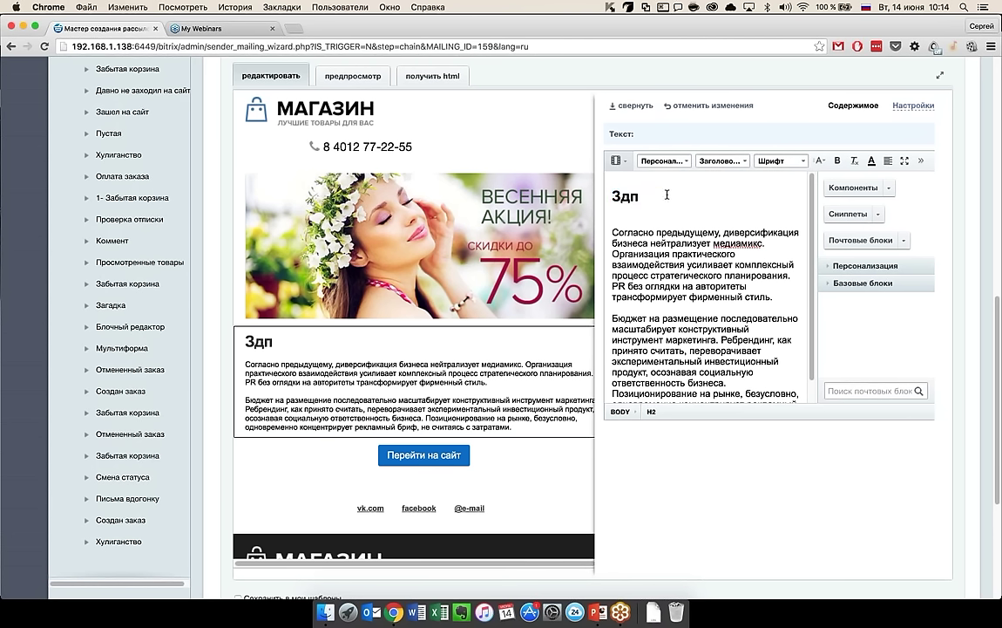
key("BackSpace")
type("равстуйте")
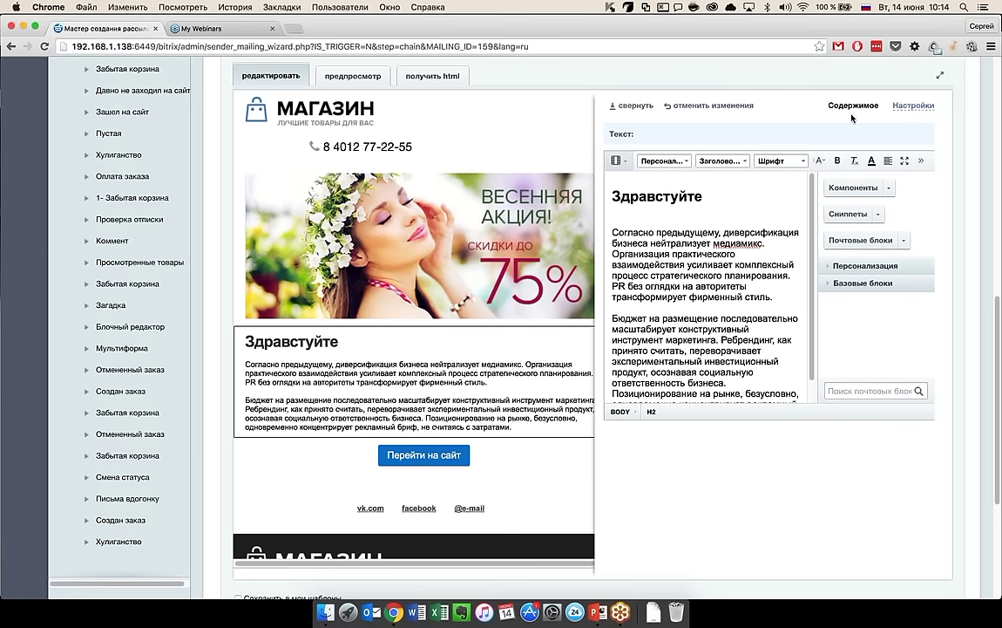
left_click(632, 106)
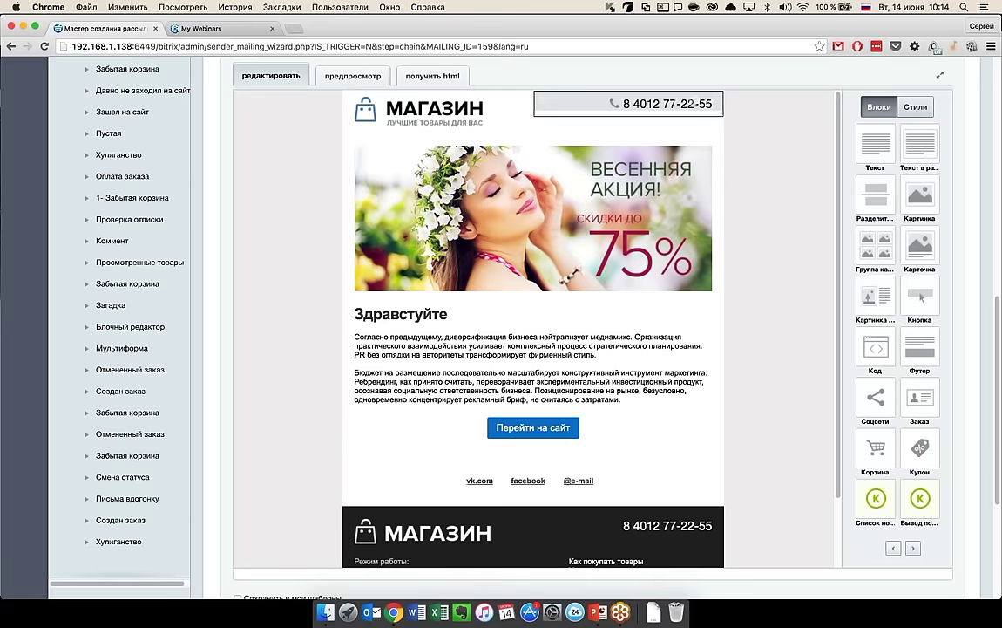
- Open the style settings of the "Перейти на сайт" button block
left_click(512, 440)
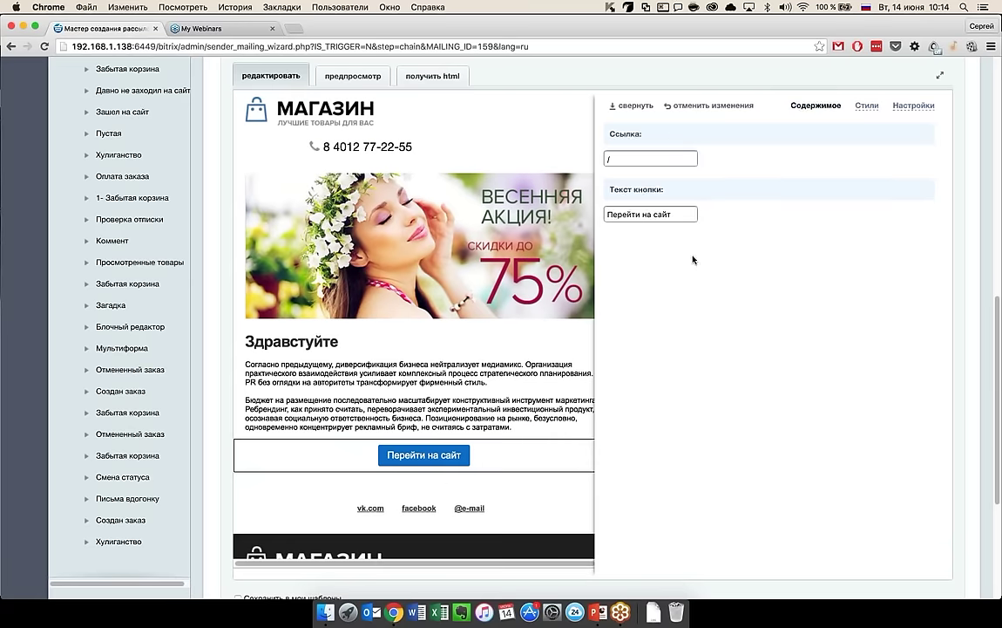
left_click(867, 106)
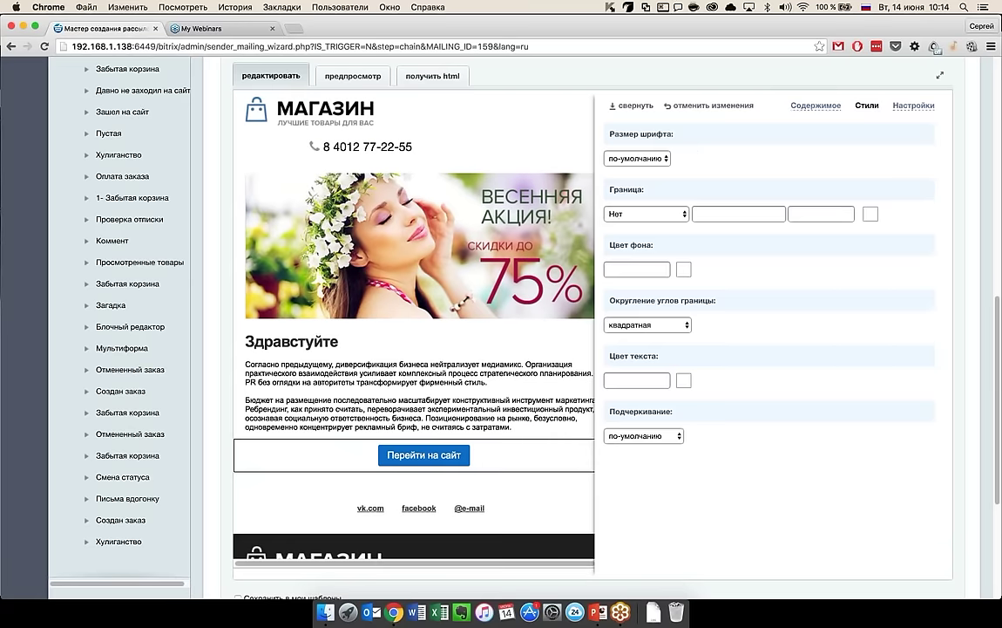
- Try the text colour #A4D49D on the "Перейти на сайт" button and reset it to the default
left_click(634, 380)
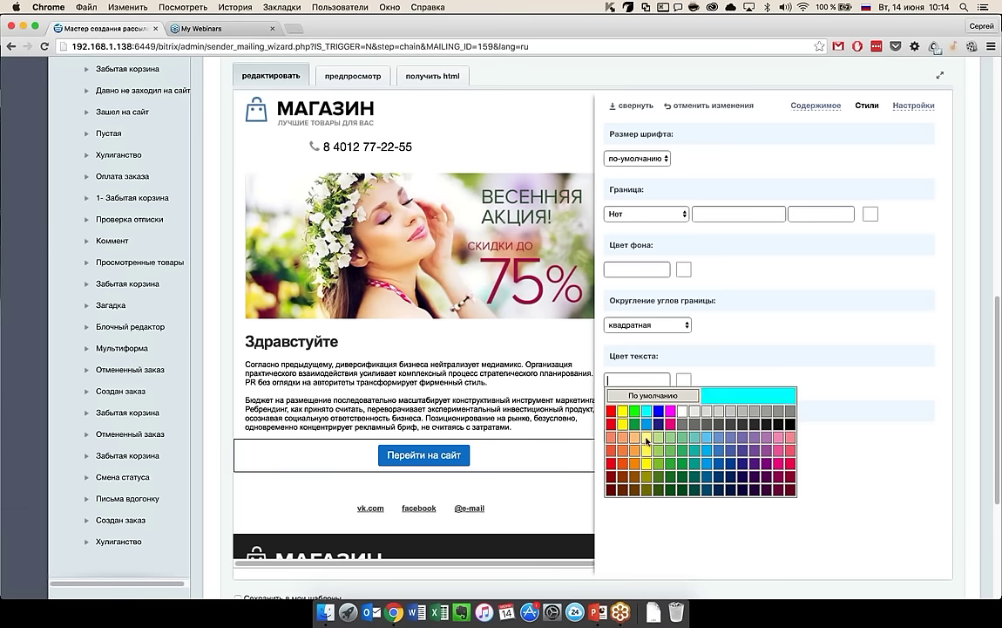
left_click(673, 442)
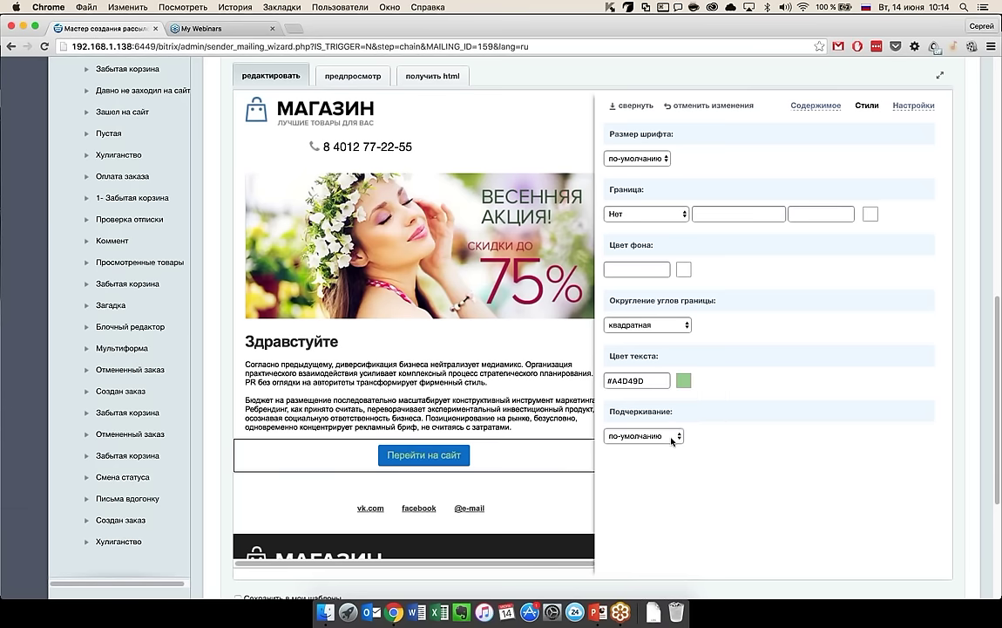
left_click(653, 380)
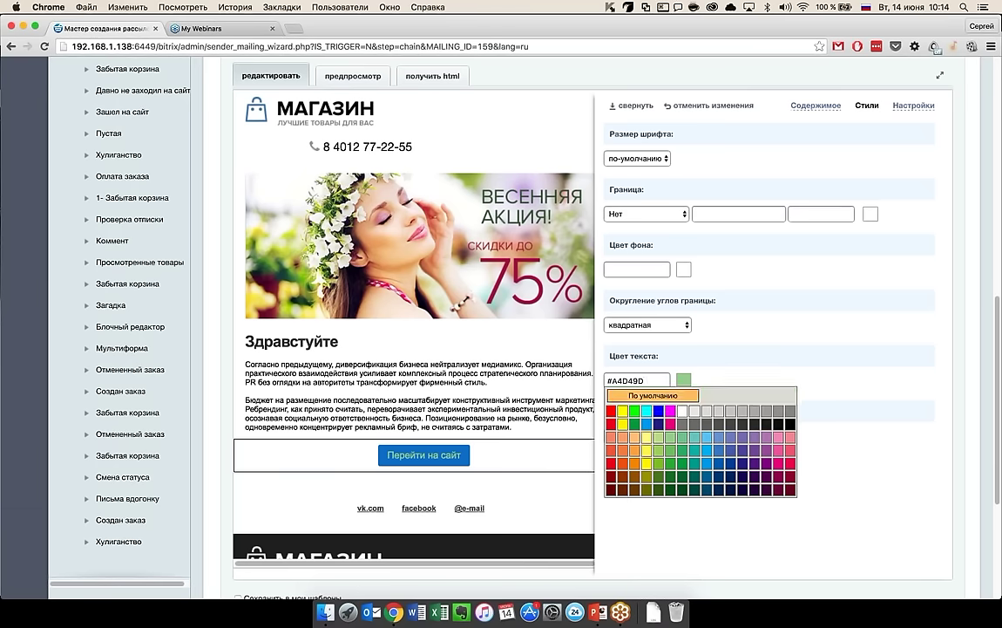
left_click(649, 395)
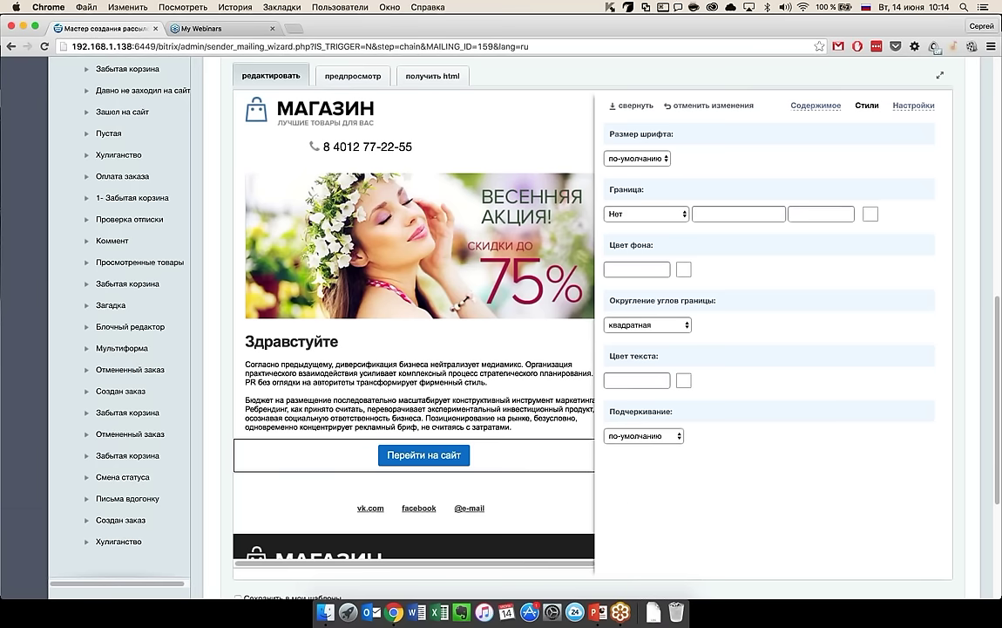
- Set the background colour of the "Перейти на сайт" button to #A4D49D and collapse its settings
left_click(632, 269)
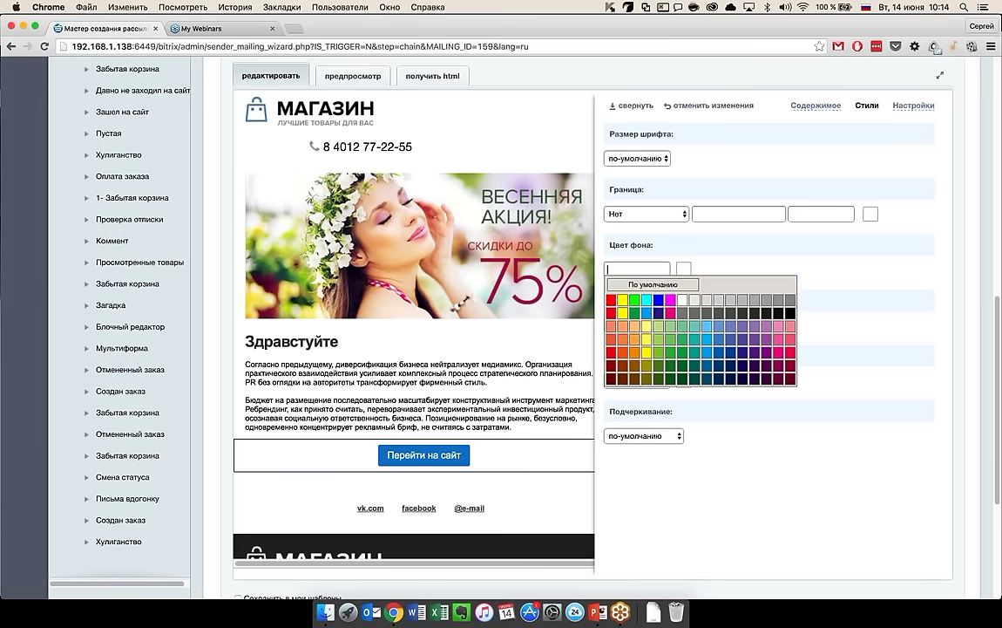
left_click(660, 325)
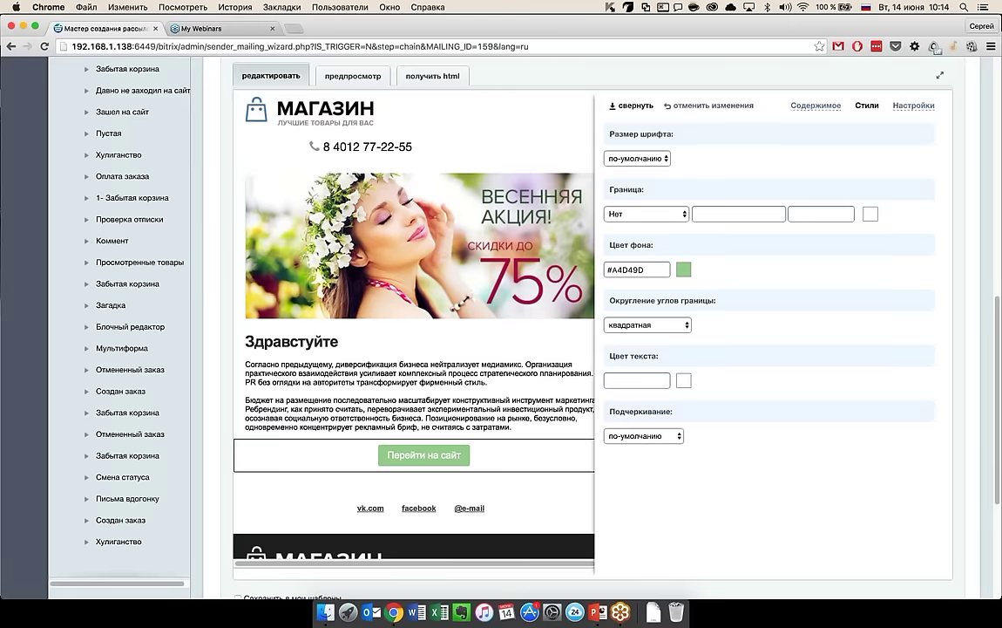
left_click(633, 105)
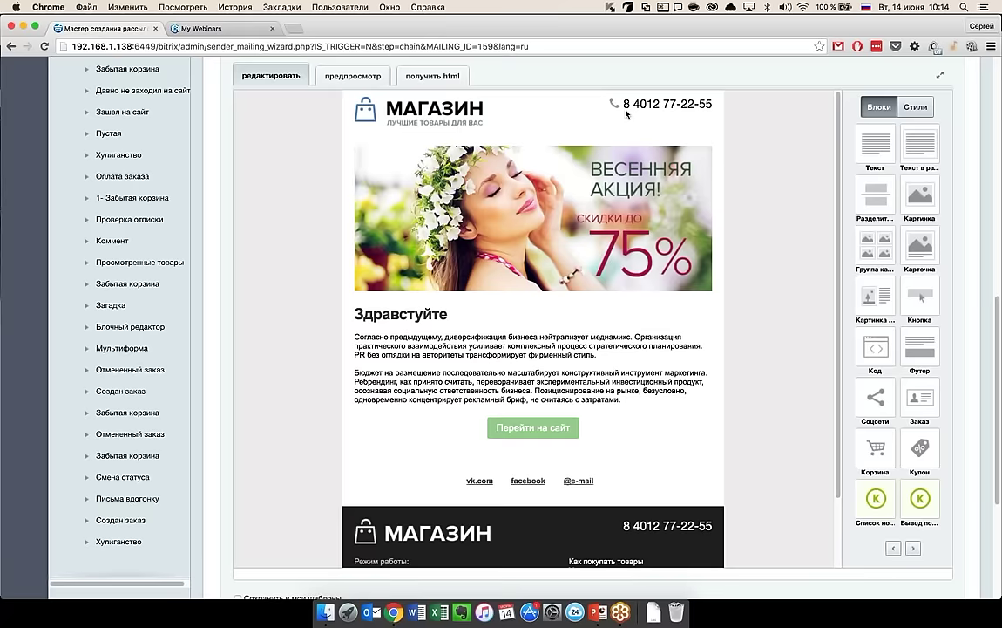
- Inspect the banner picture's settings and its image editor, and close both without making changes
left_click(477, 192)
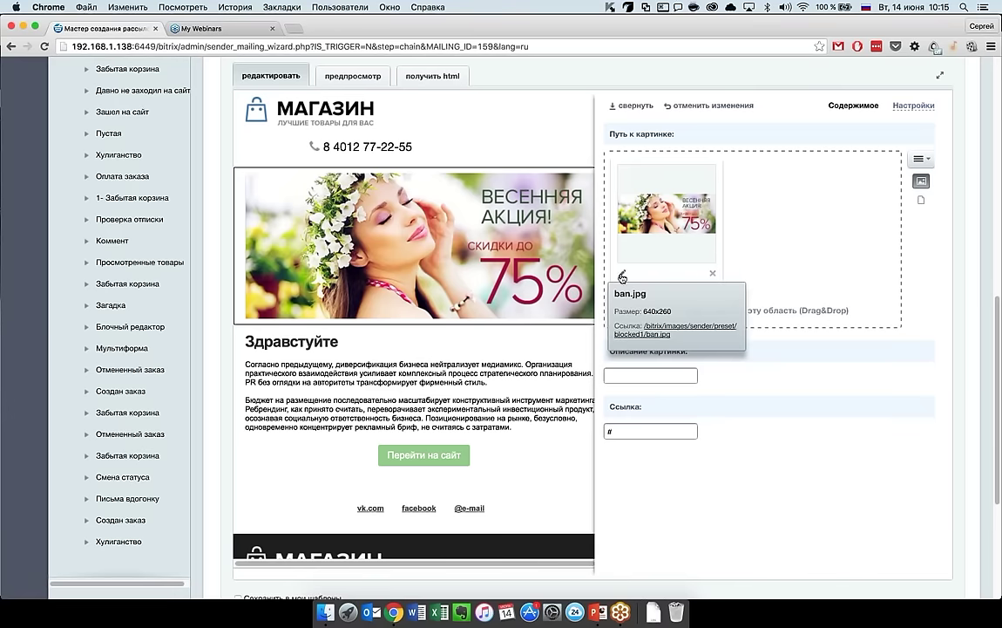
left_click(622, 272)
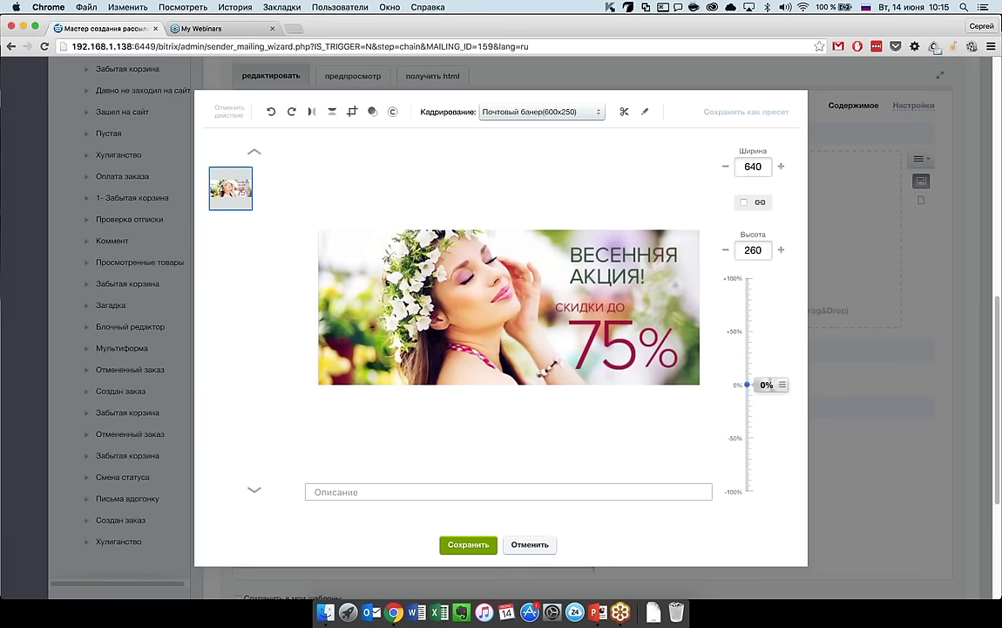
key("Escape")
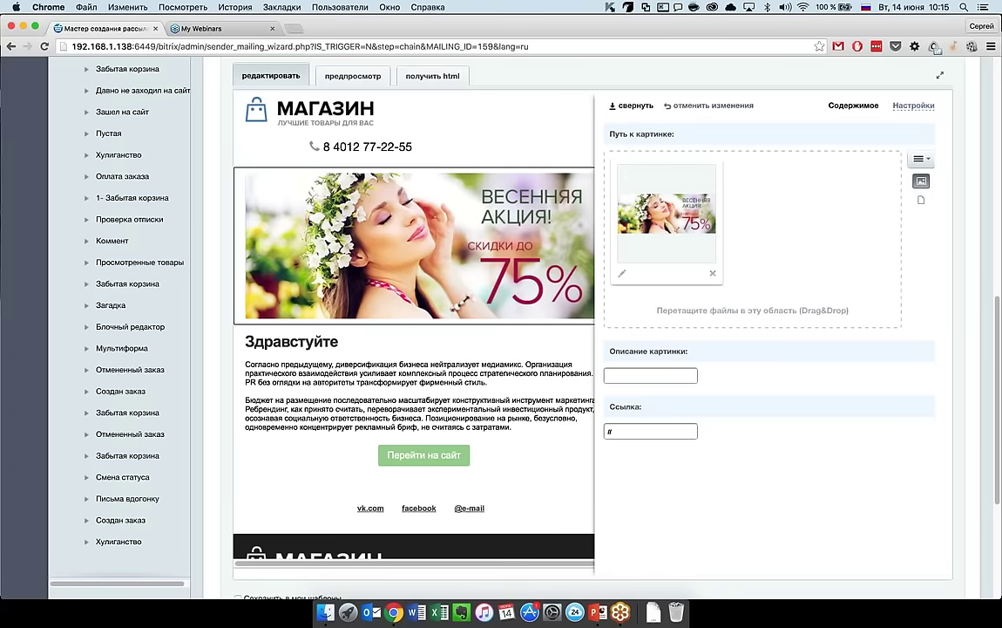
key("Escape")
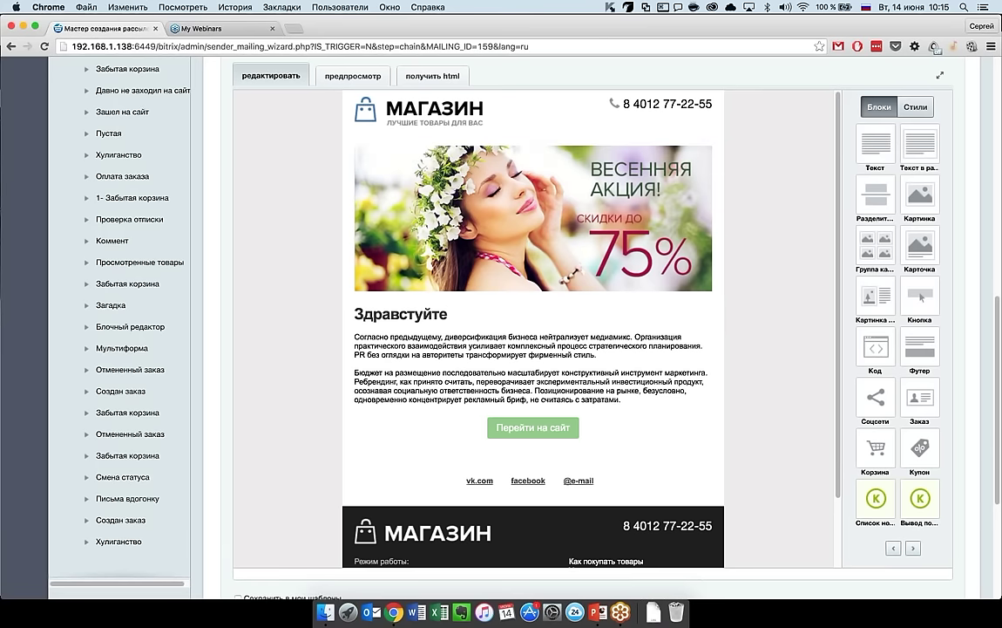
- Duplicate the "Здравстуйте" text block in the letter body
mouse_move(695, 311)
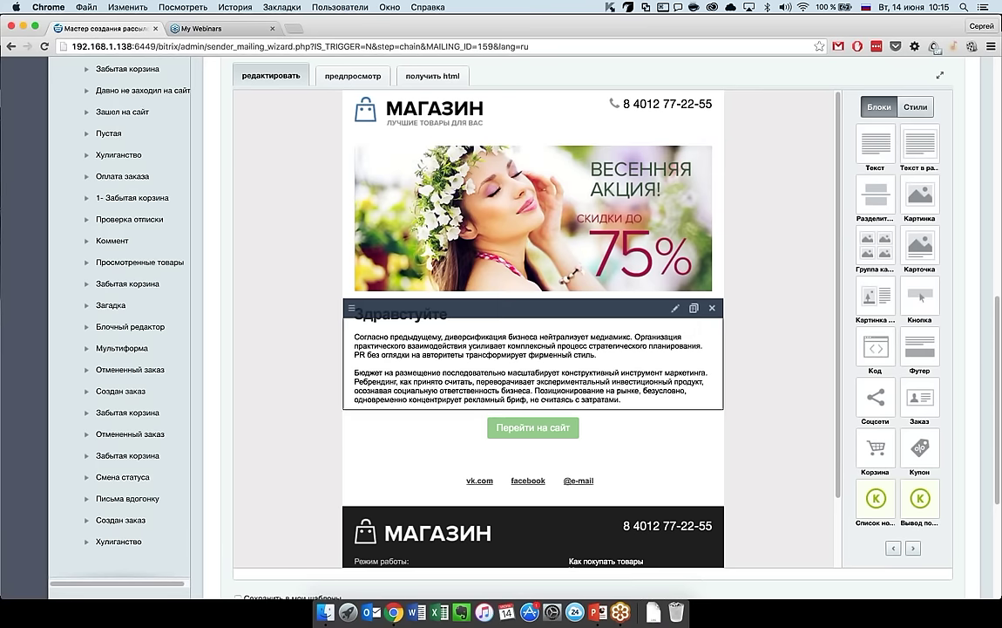
left_click(695, 309)
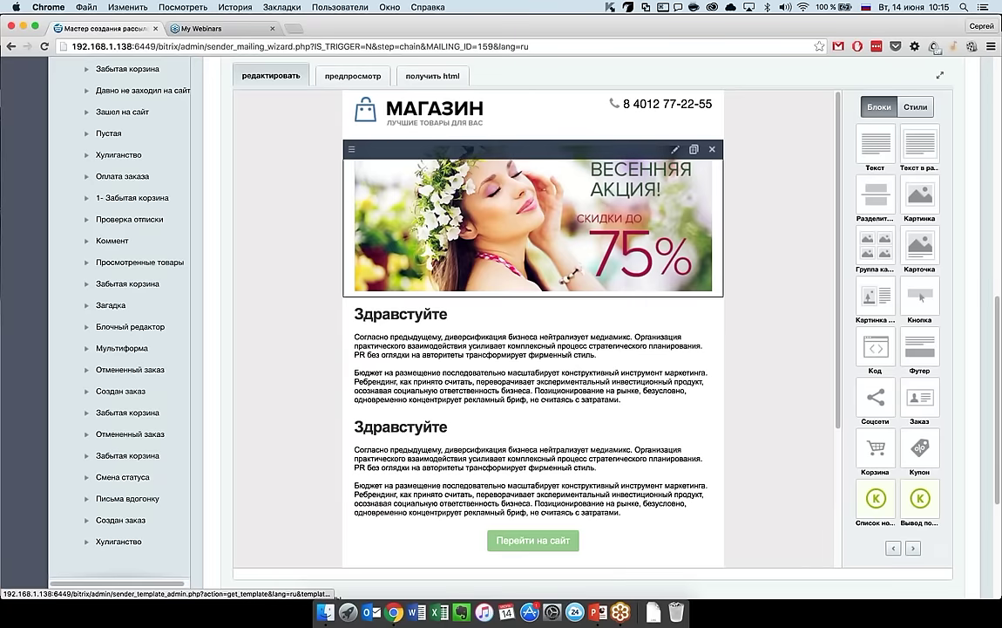
left_click(674, 149)
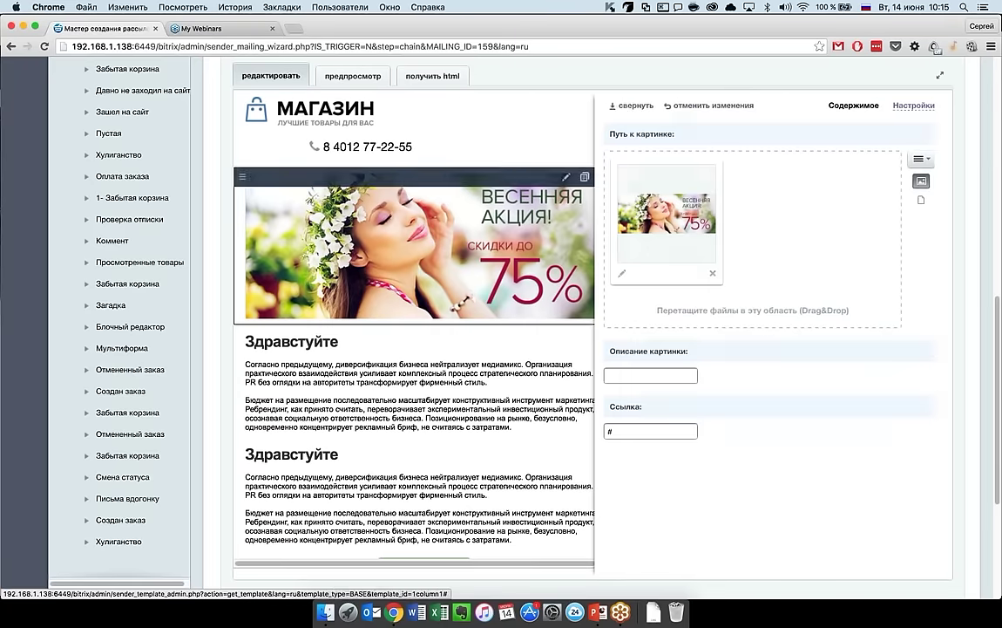
left_click(612, 103)
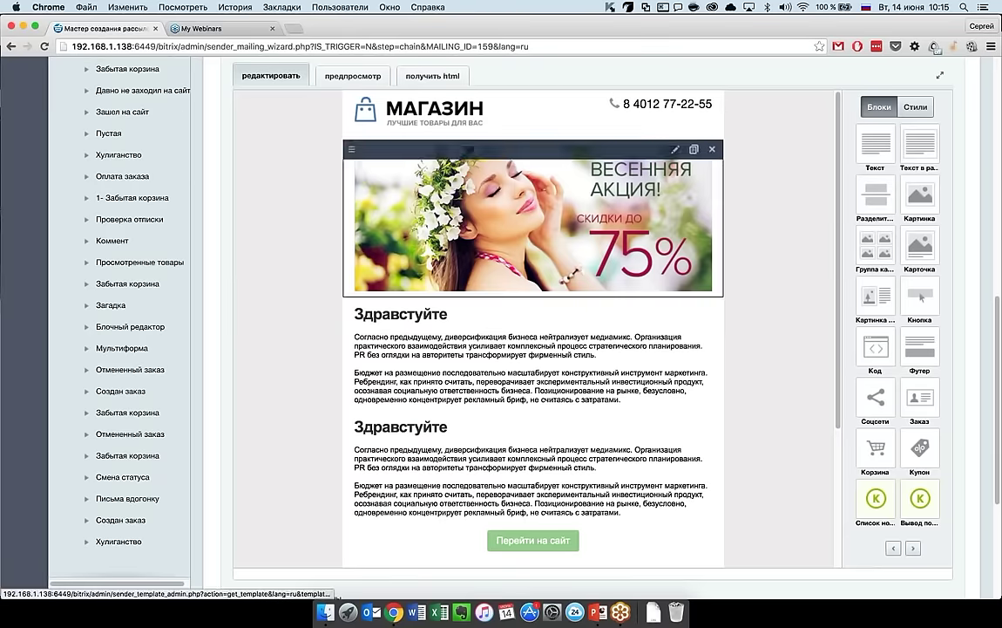
- Enable saving the letter to the personal templates under the name "основной"
scroll(231, 364, "down", 8)
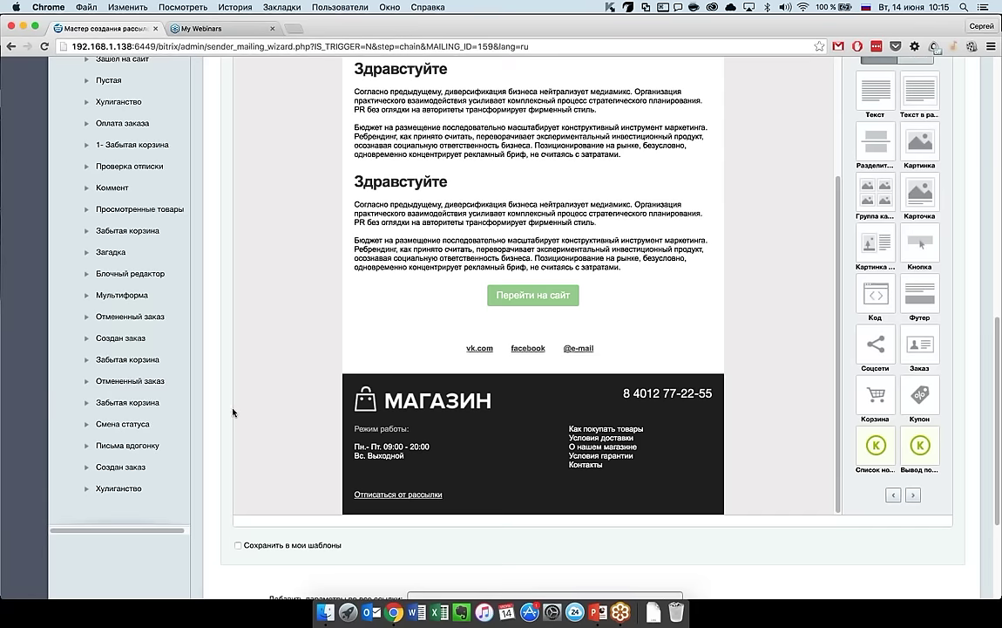
scroll(233, 412, "down", 3)
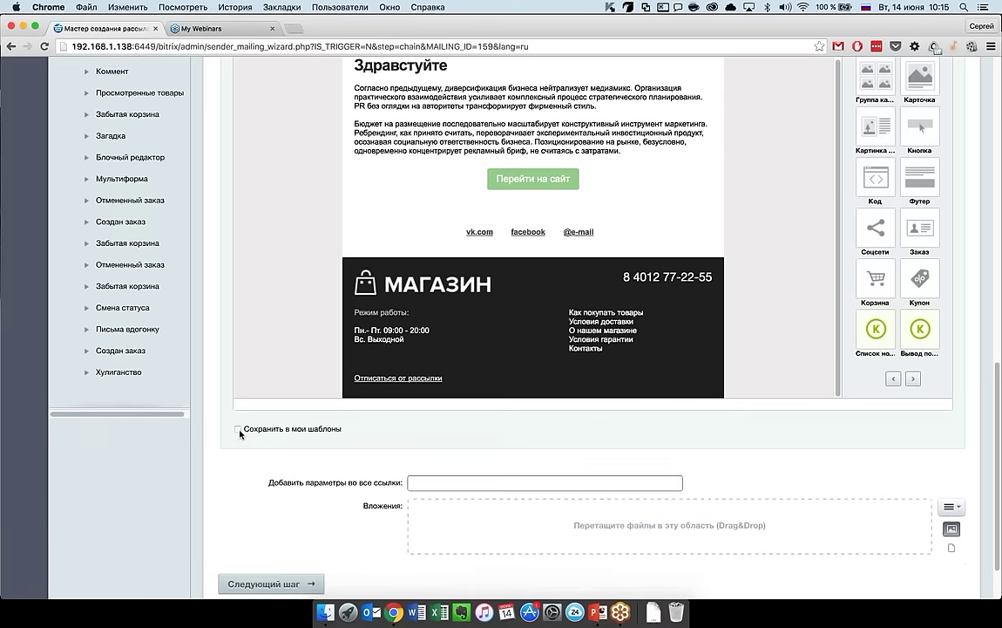
left_click(238, 429)
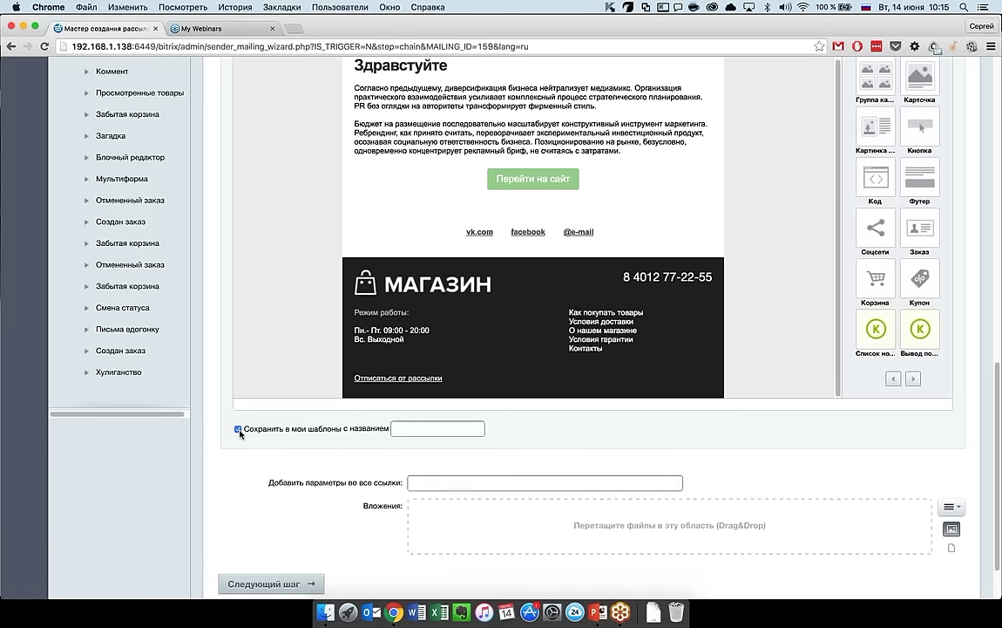
left_click(427, 429)
type("основной")
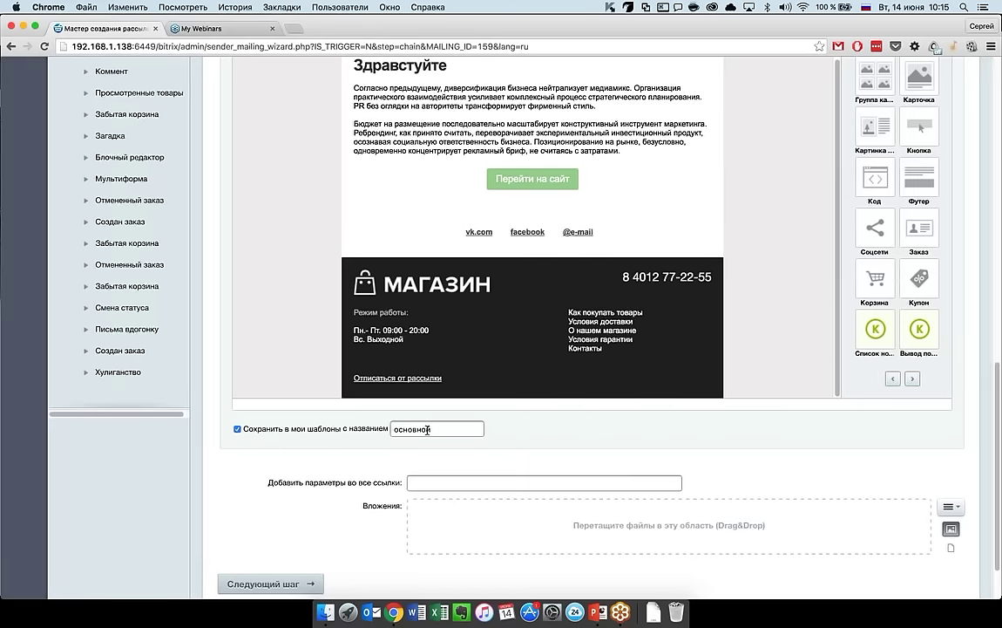
- Add the parameters "utm_source=12312&utm=24" to all links in the letter
scroll(427, 429, "down", 2)
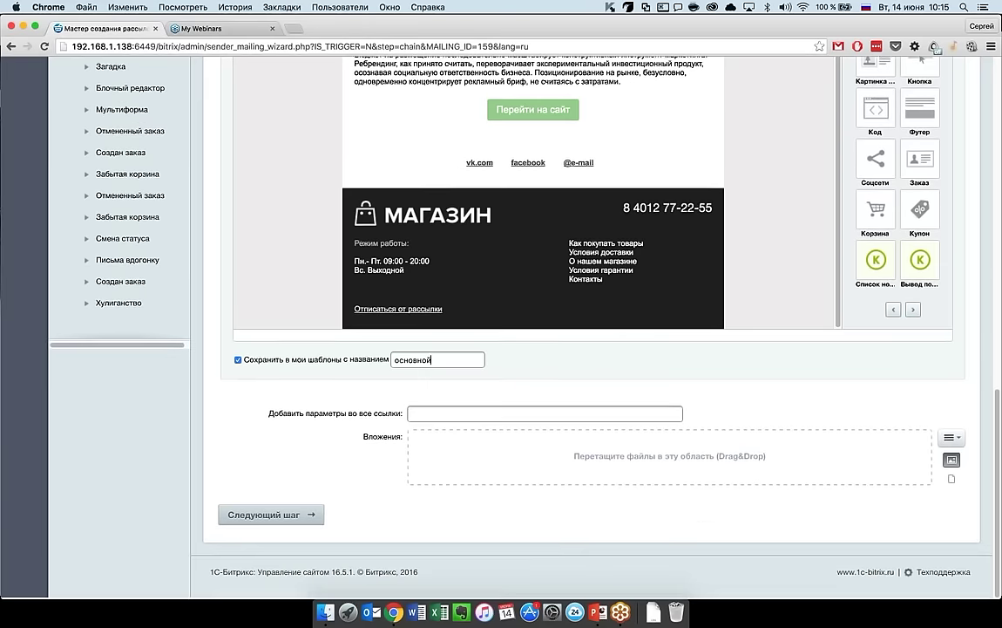
scroll(523, 349, "up", 20)
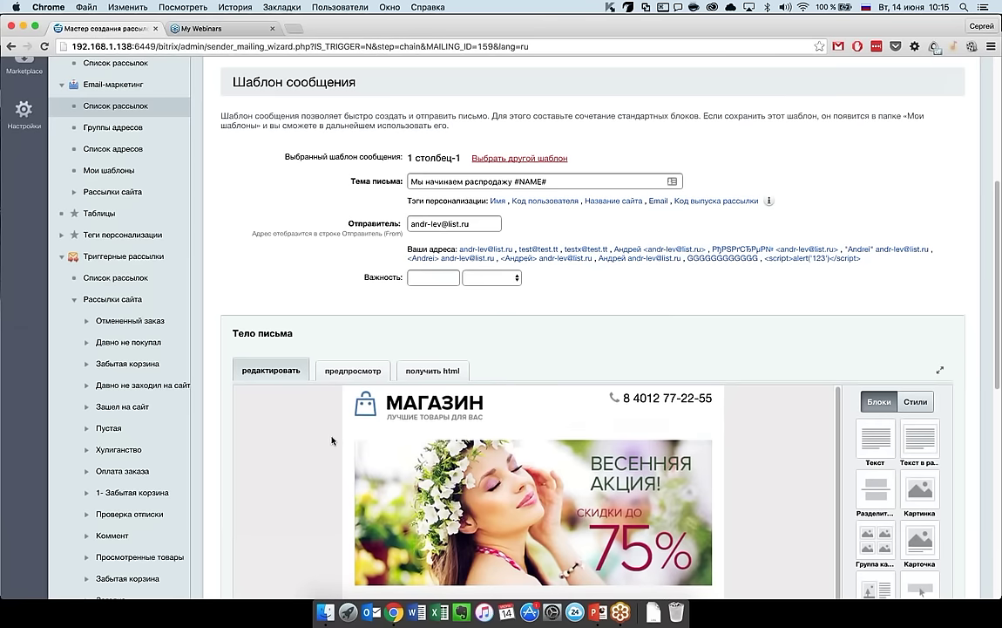
scroll(331, 440, "down", 2)
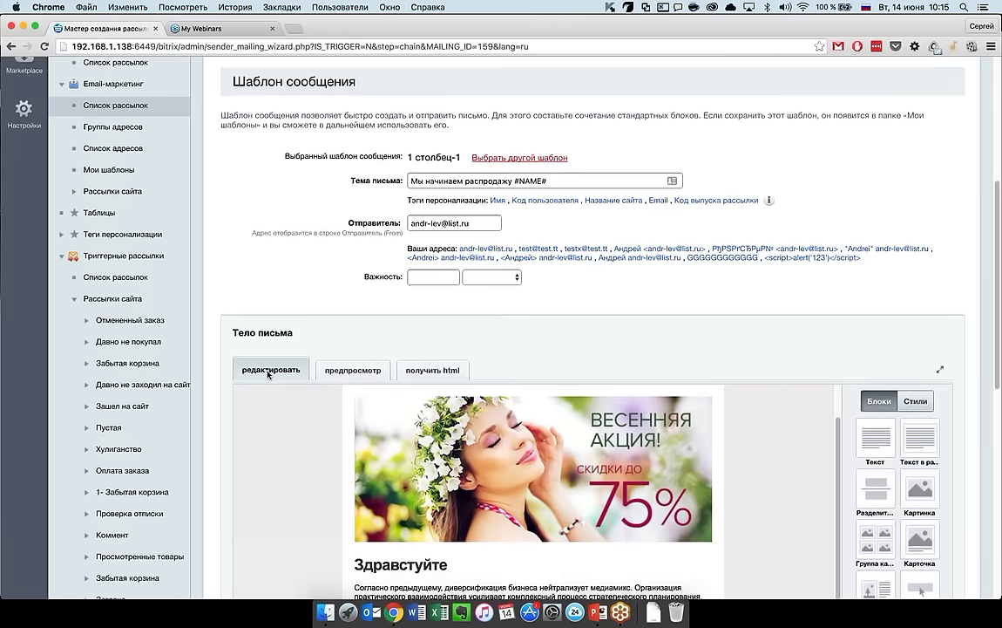
scroll(392, 453, "down", 10)
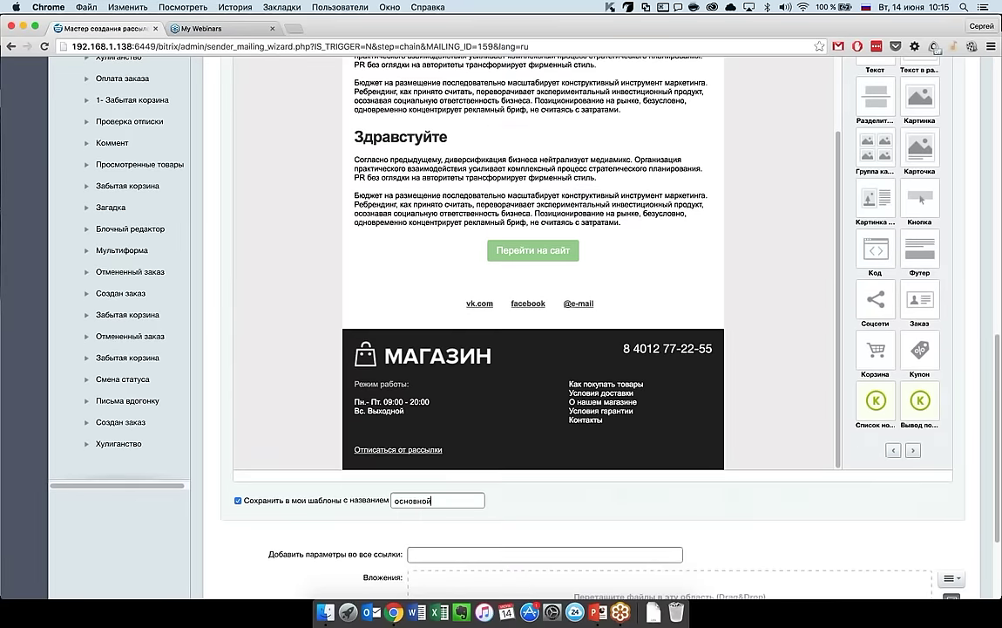
scroll(336, 548, "down", 3)
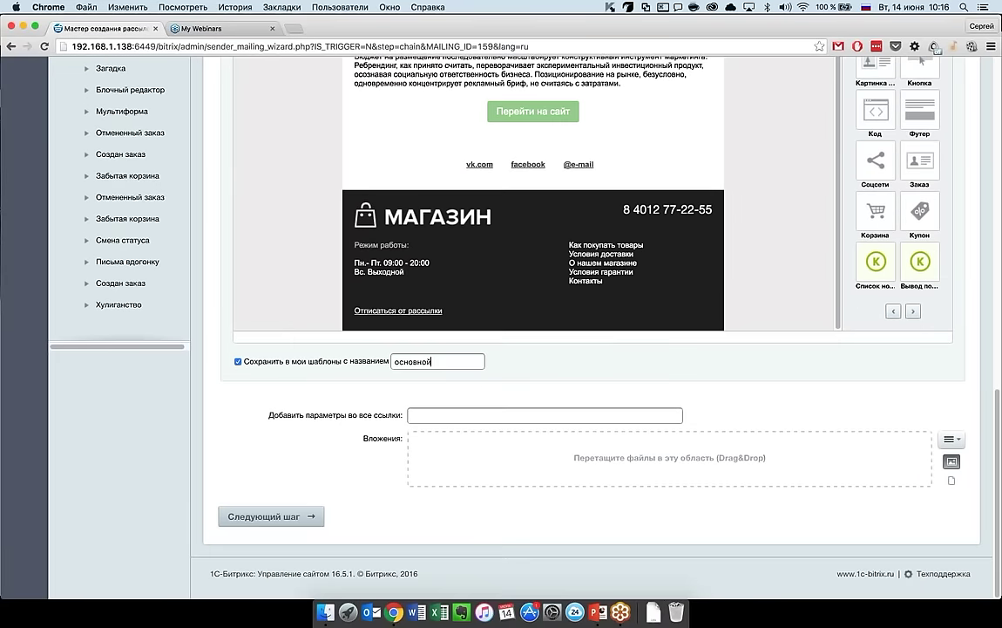
left_click(411, 415)
scroll(406, 261, "up", 1)
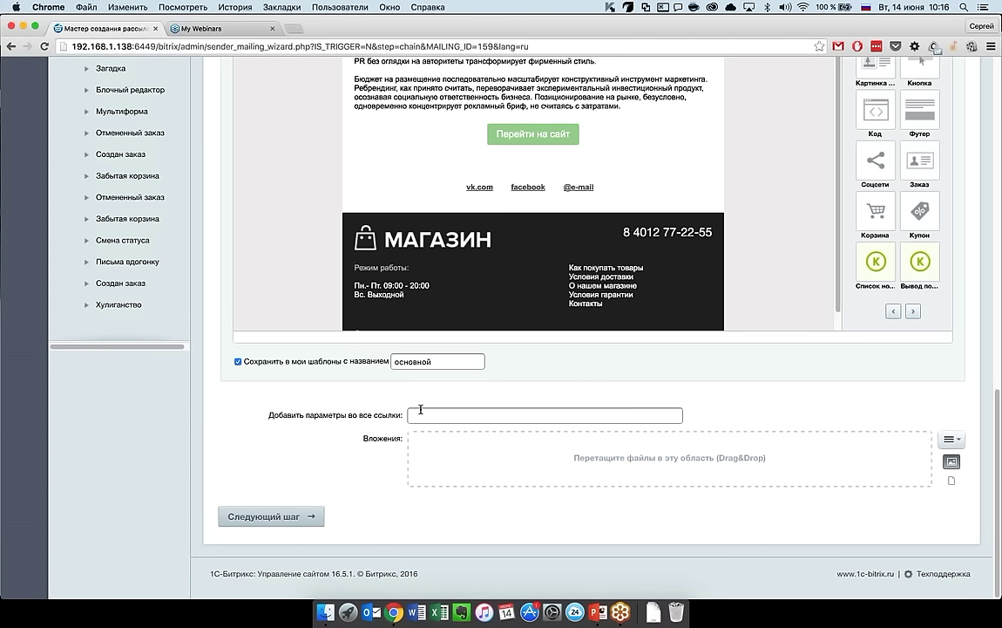
type("r")
key("BackSpace")
key("ctrl+space")
type("utm_source=12312&utm")
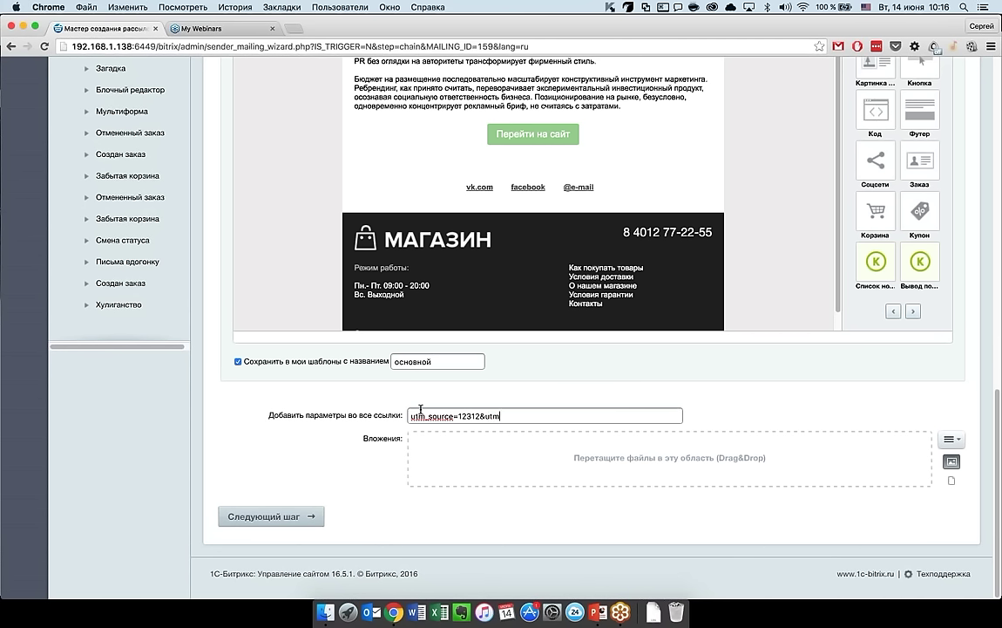
type("=24")
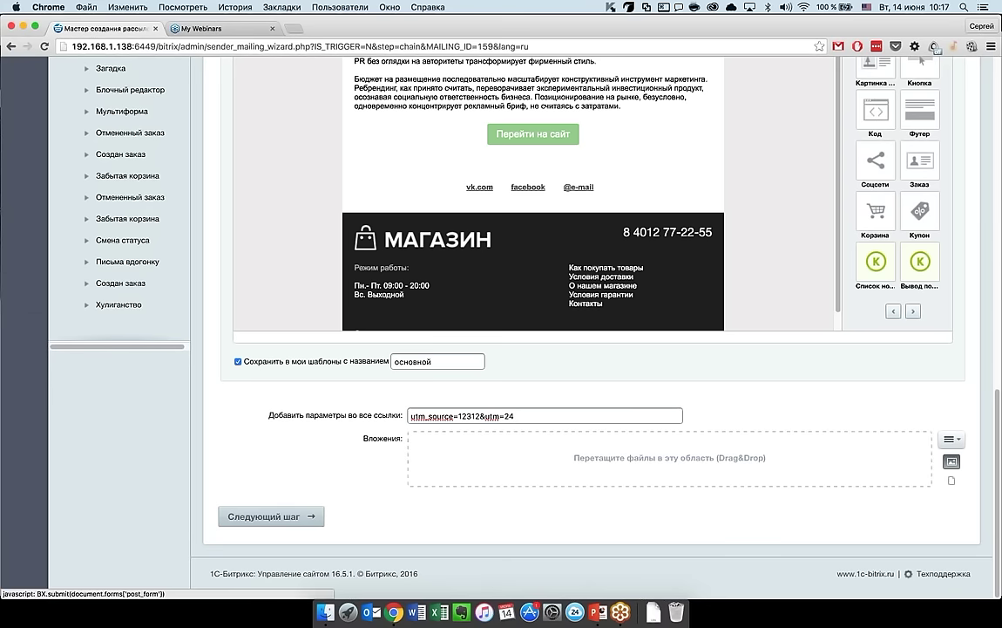
- Preview the letter in the smartphone view down to its footer, and in the tablet and desktop views
scroll(217, 335, "up", 3)
scroll(217, 335, "up", 3)
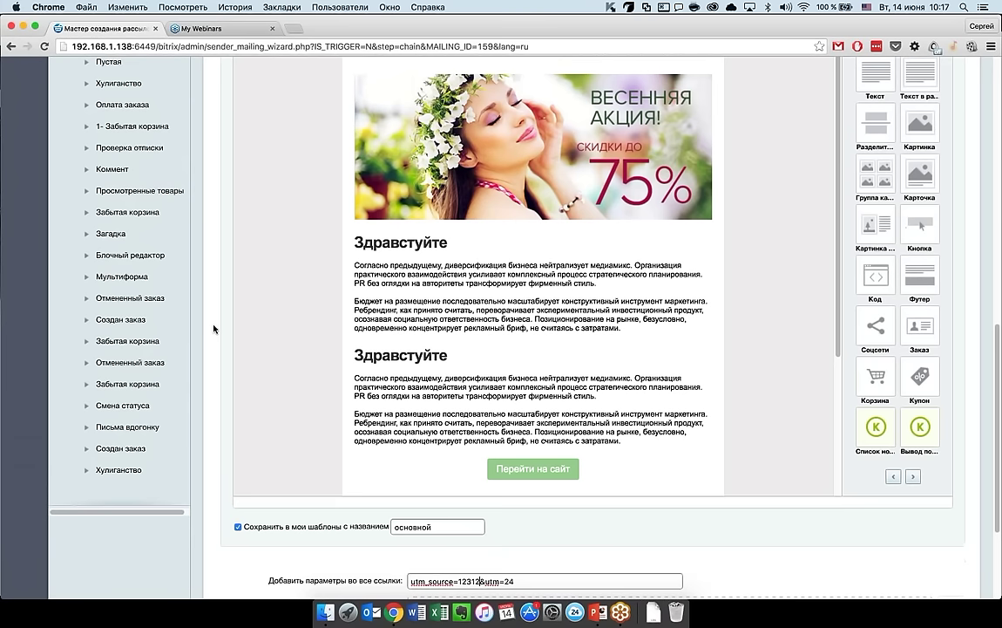
scroll(213, 329, "up", 2)
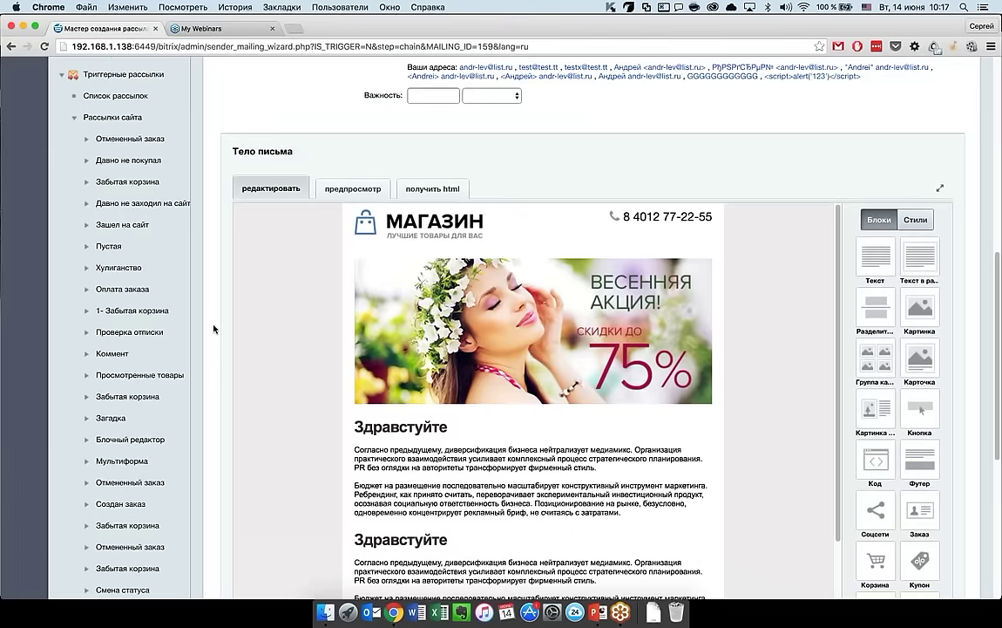
scroll(214, 328, "up", 3)
scroll(213, 328, "down", 3)
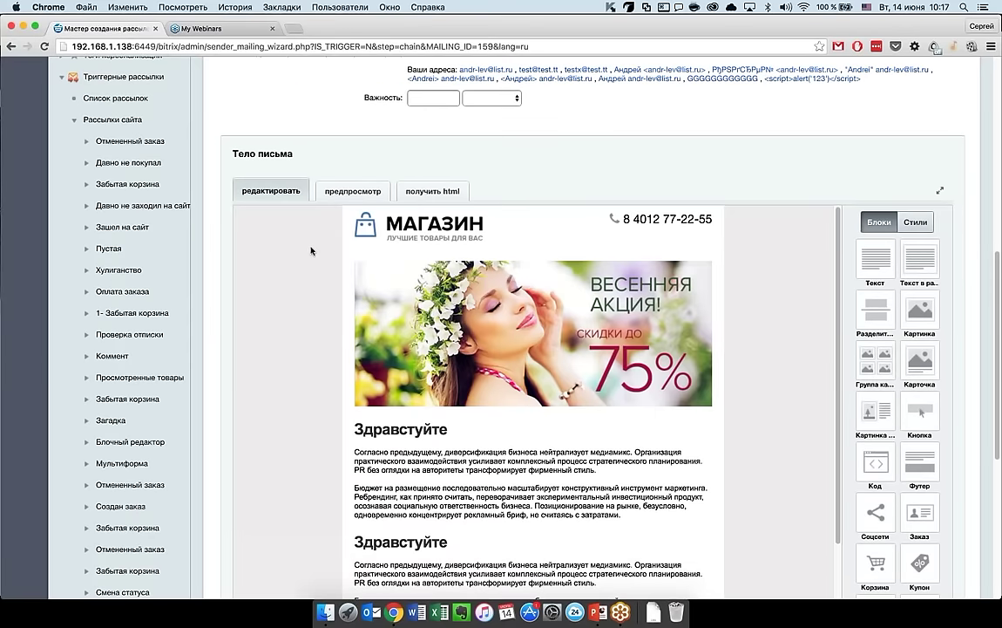
left_click(353, 191)
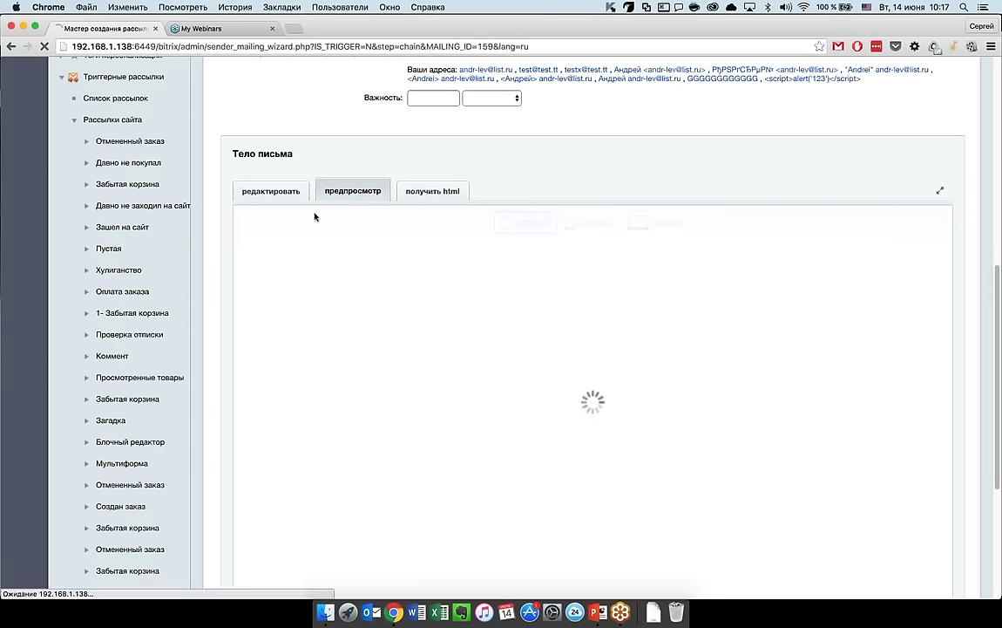
scroll(270, 295, "down", 2)
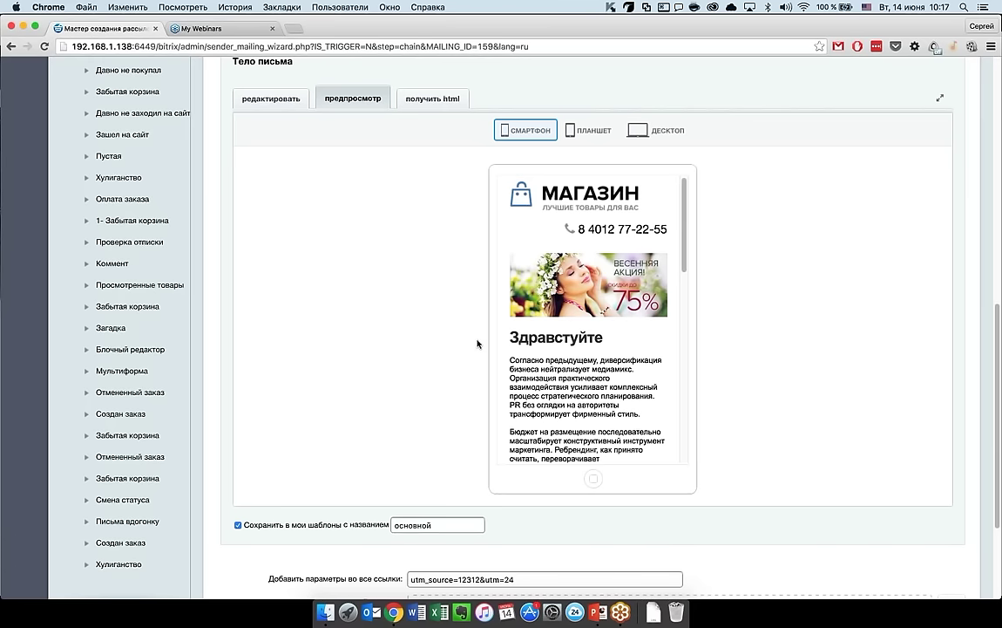
scroll(478, 343, "down", 1)
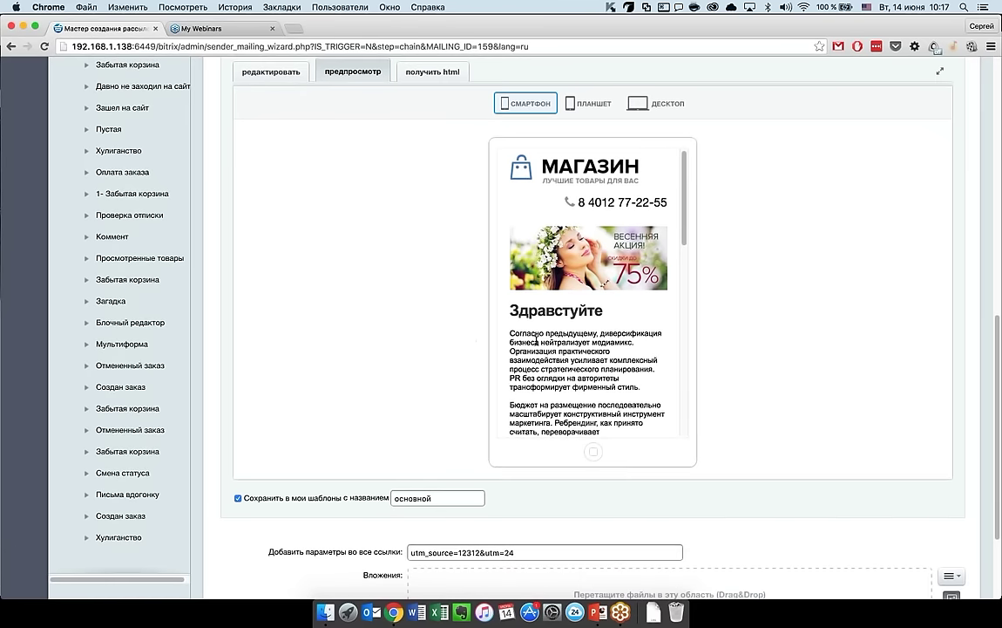
scroll(513, 340, "down", 2)
scroll(513, 342, "down", 10)
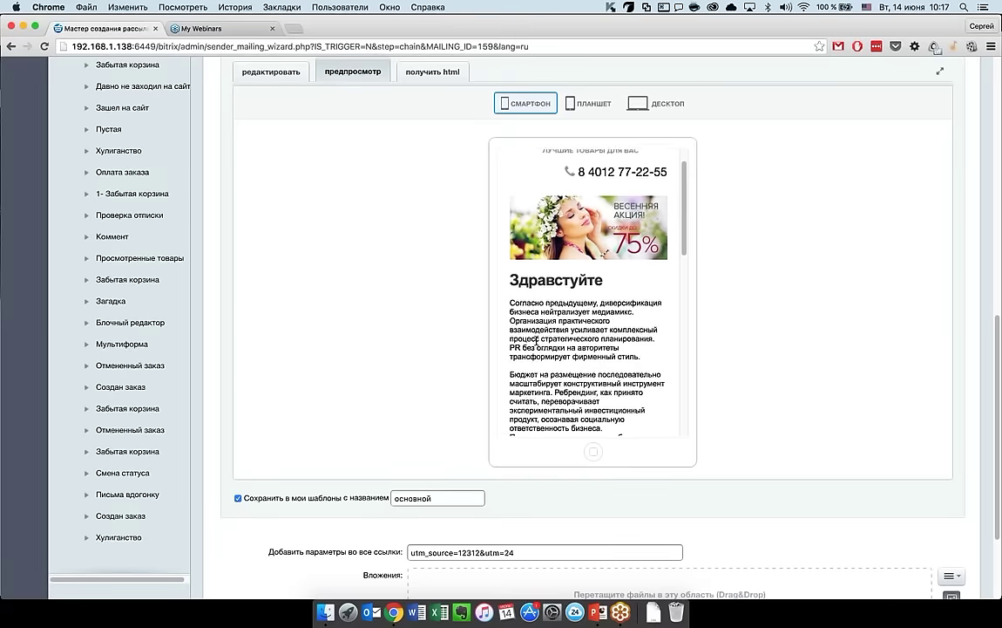
scroll(537, 340, "down", 10)
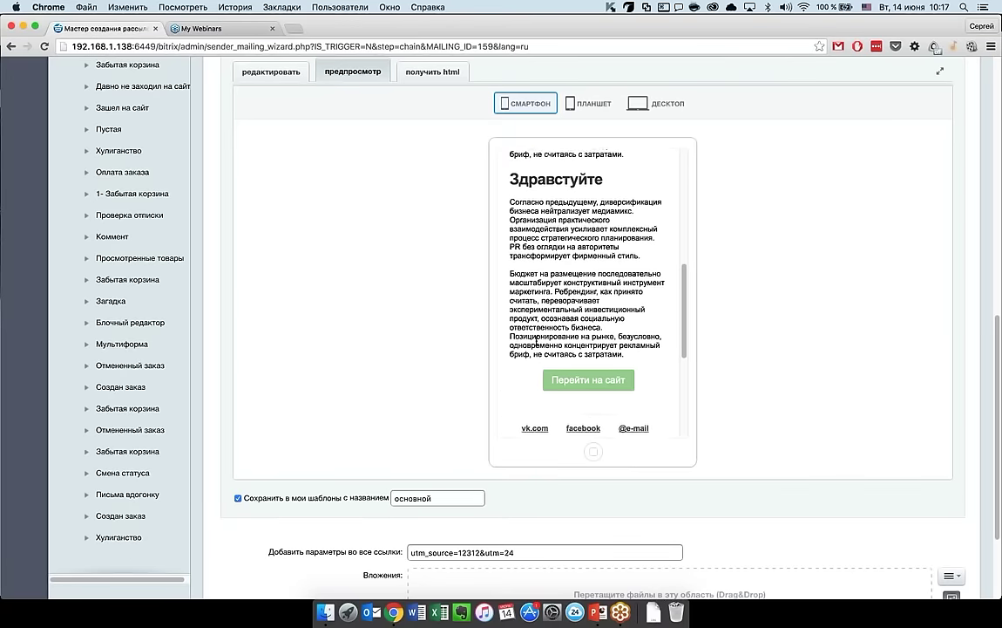
scroll(536, 340, "down", 5)
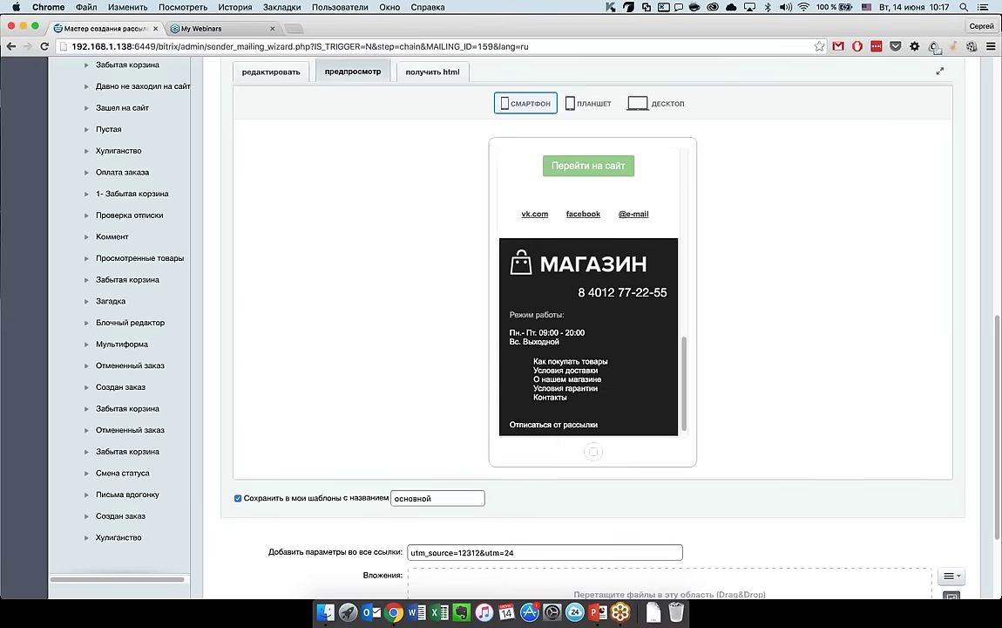
scroll(536, 340, "up", 10)
scroll(571, 279, "up", 10)
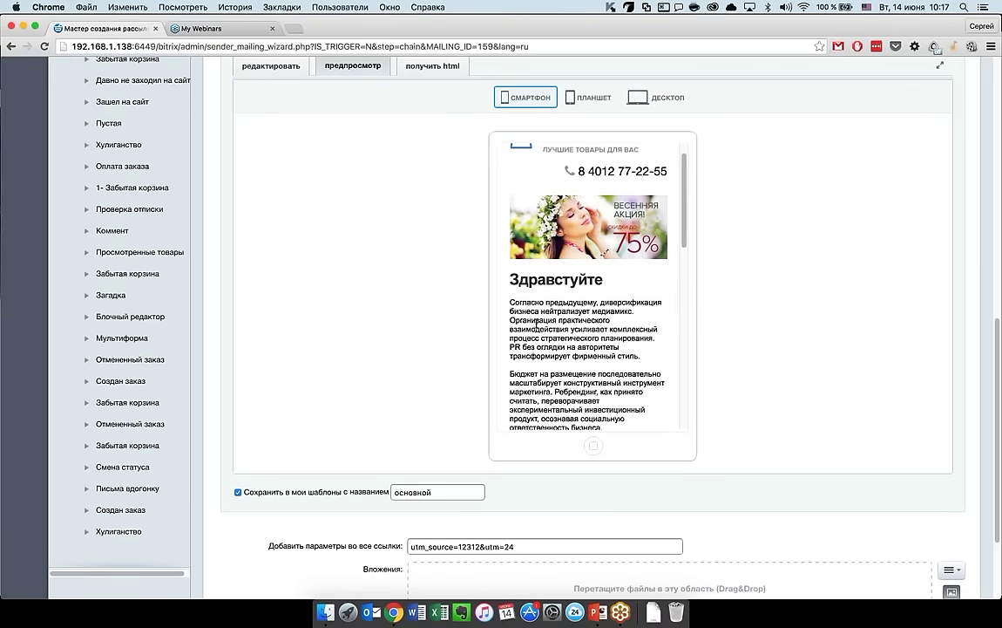
left_click(590, 98)
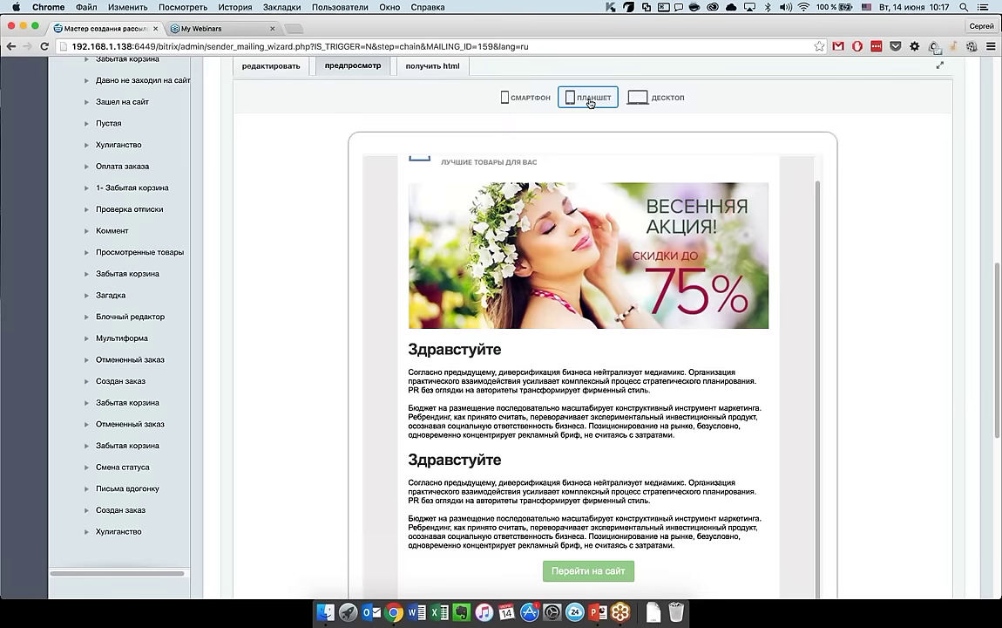
left_click(645, 102)
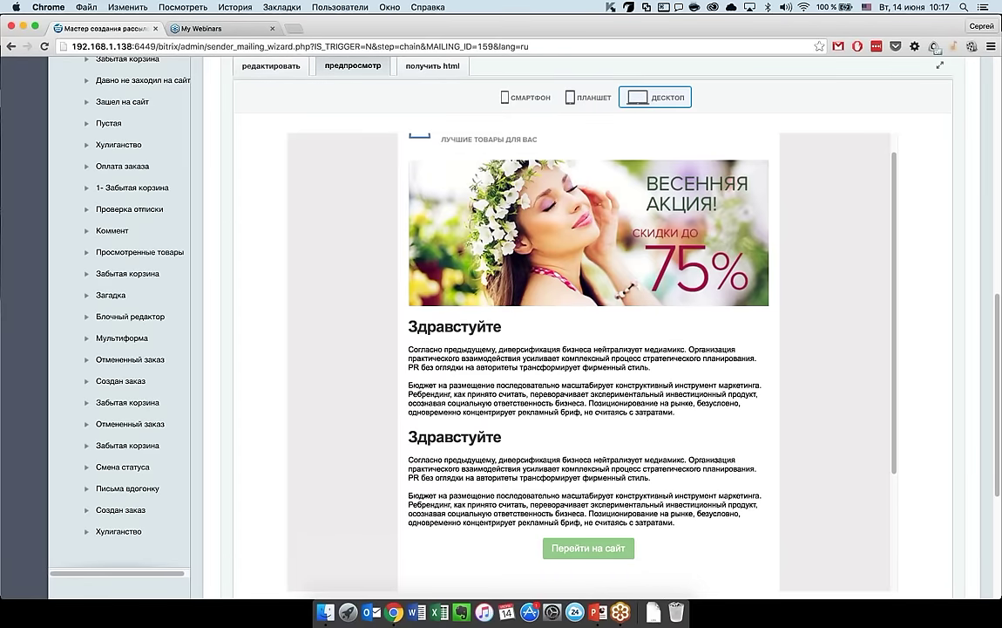
- Submit the letter and proceed to the wizard's sending schedule stage
scroll(205, 183, "down", 5)
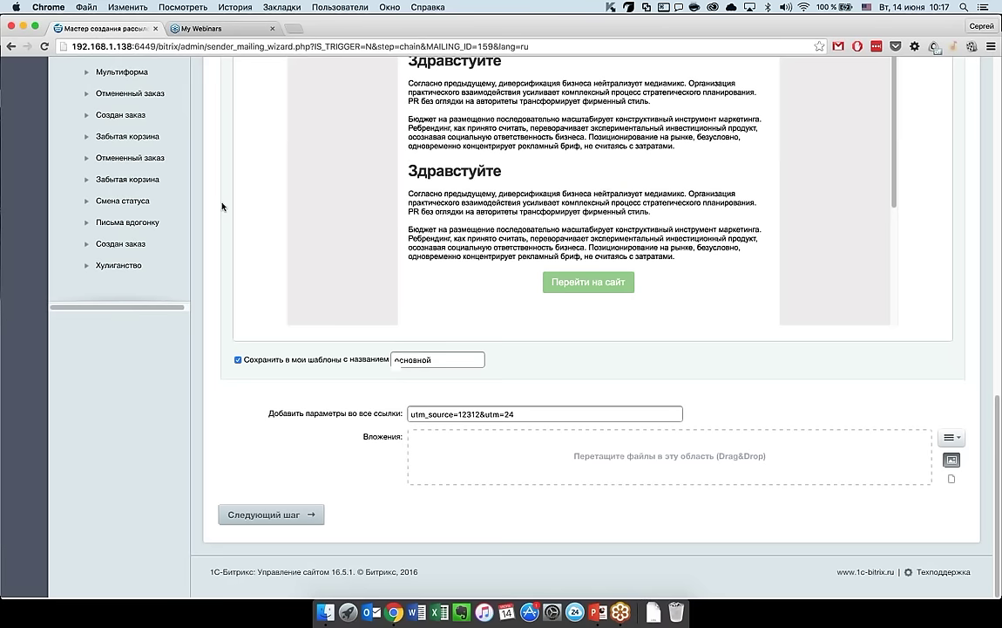
left_click(266, 520)
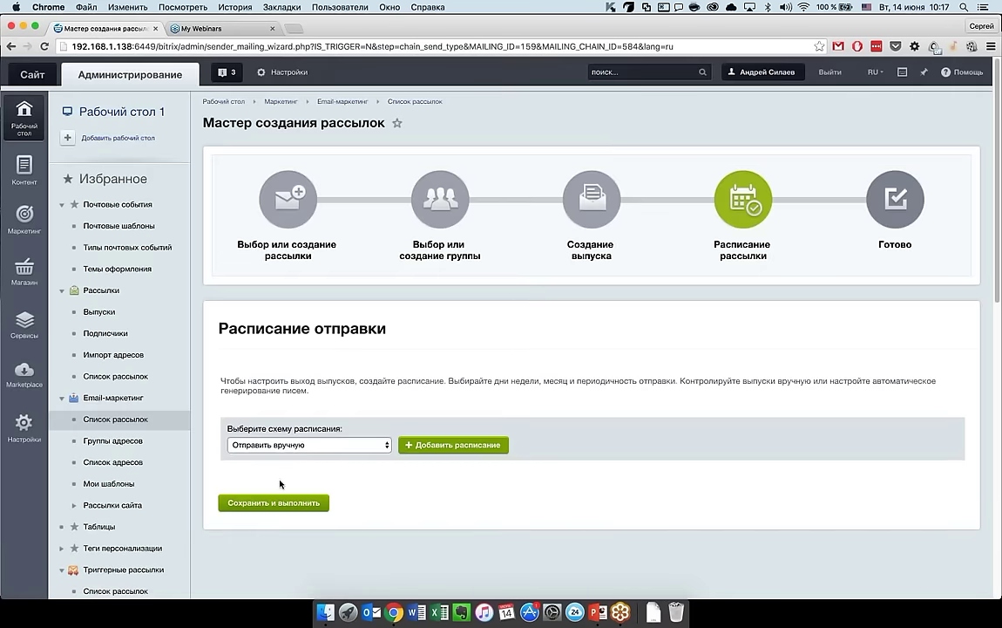
- Add a schedule of the type "Отправить в определенное время", look at its date and time picker, and remove the schedule
left_click(368, 447)
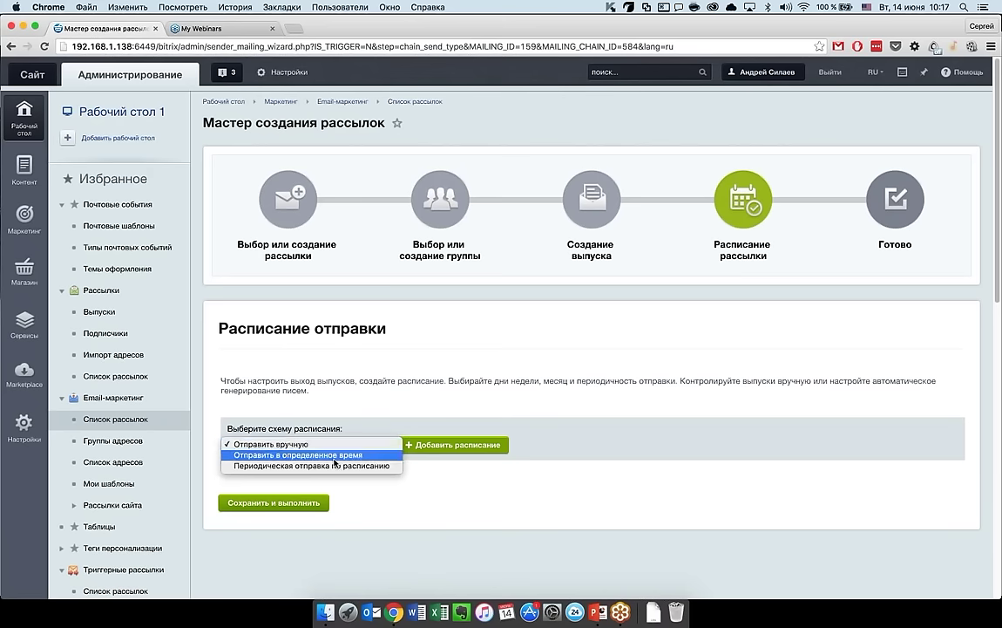
left_click(335, 455)
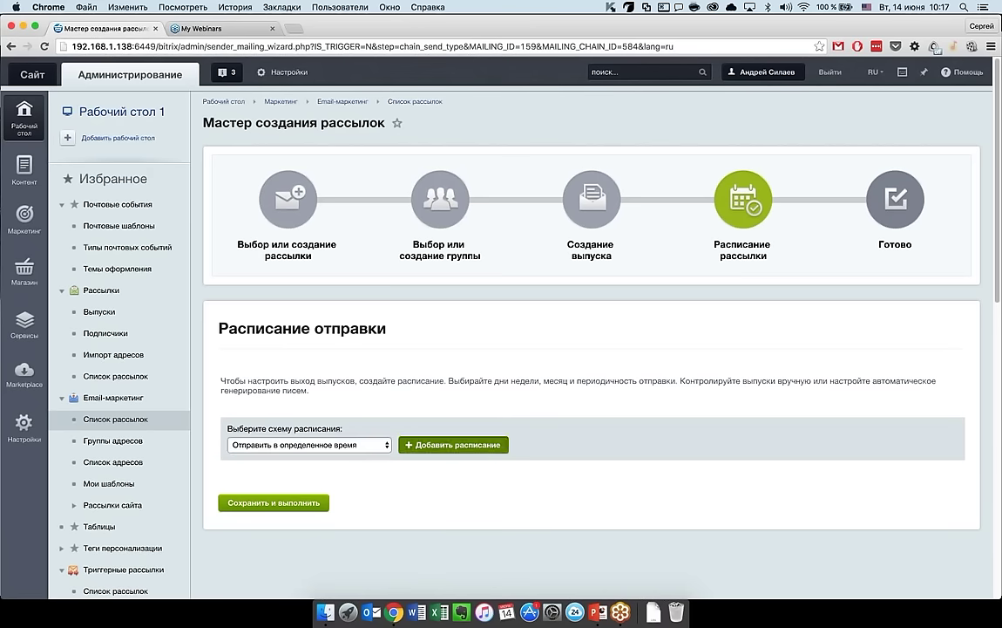
left_click(453, 444)
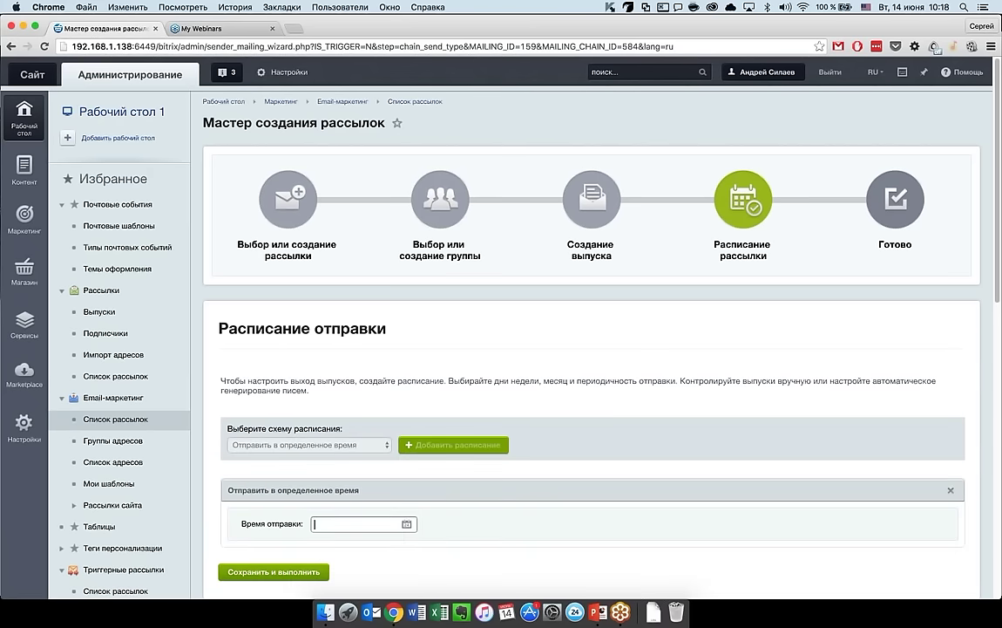
left_click(406, 524)
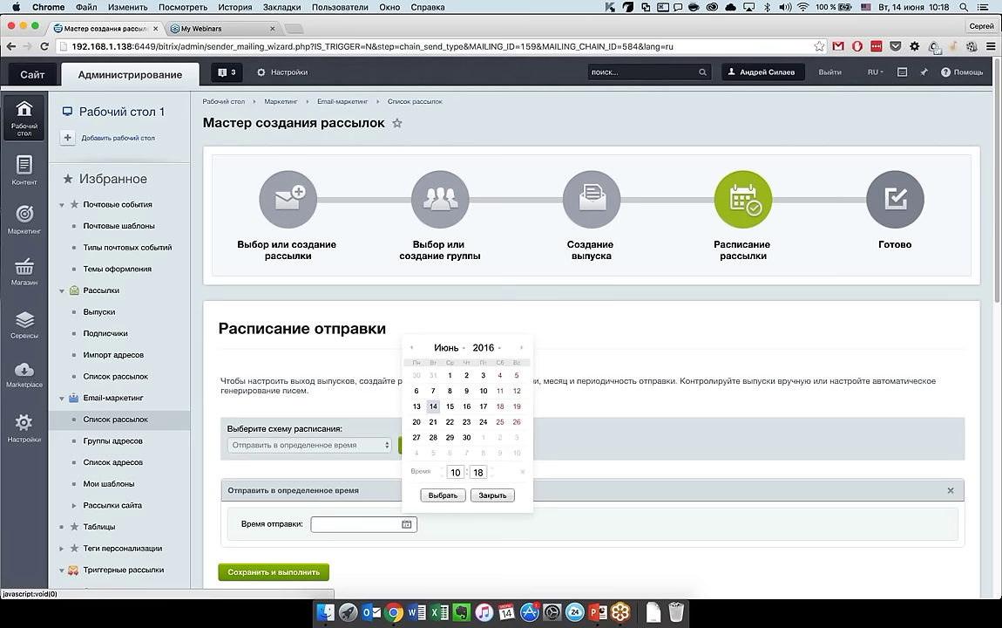
left_click(493, 494)
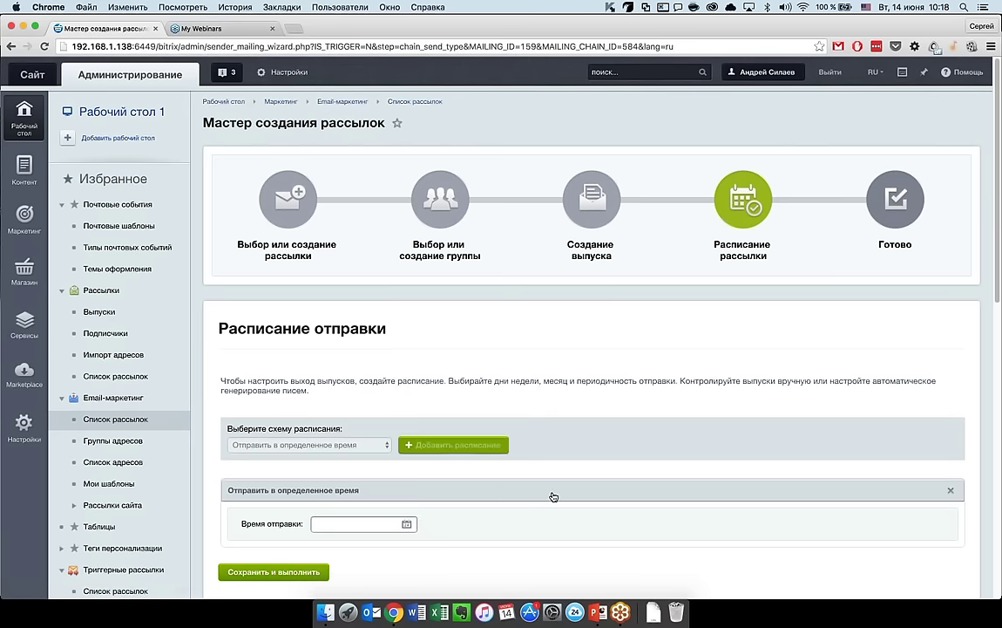
scroll(553, 496, "down", 7)
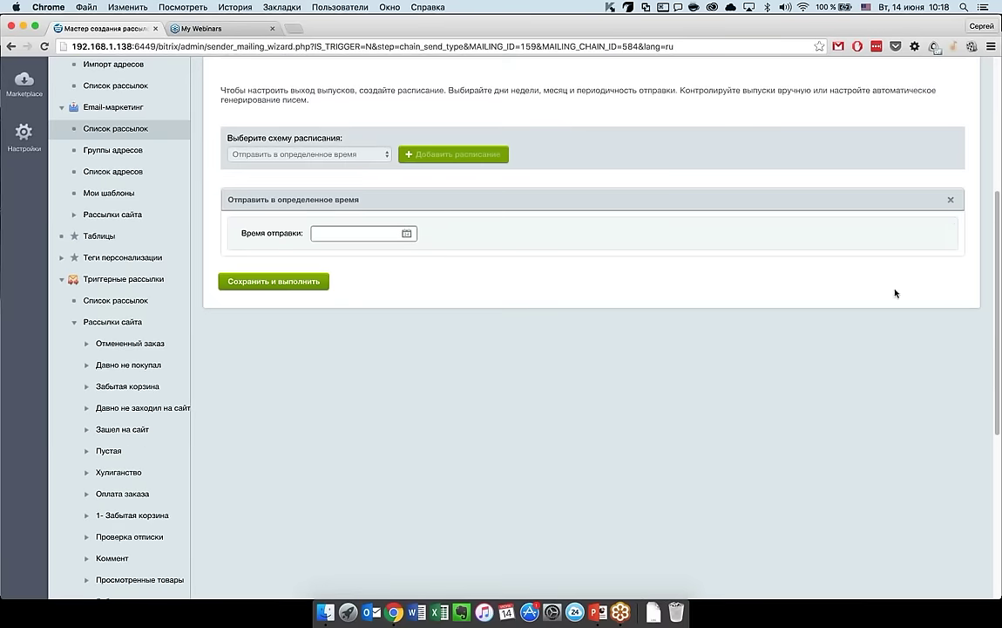
left_click(951, 199)
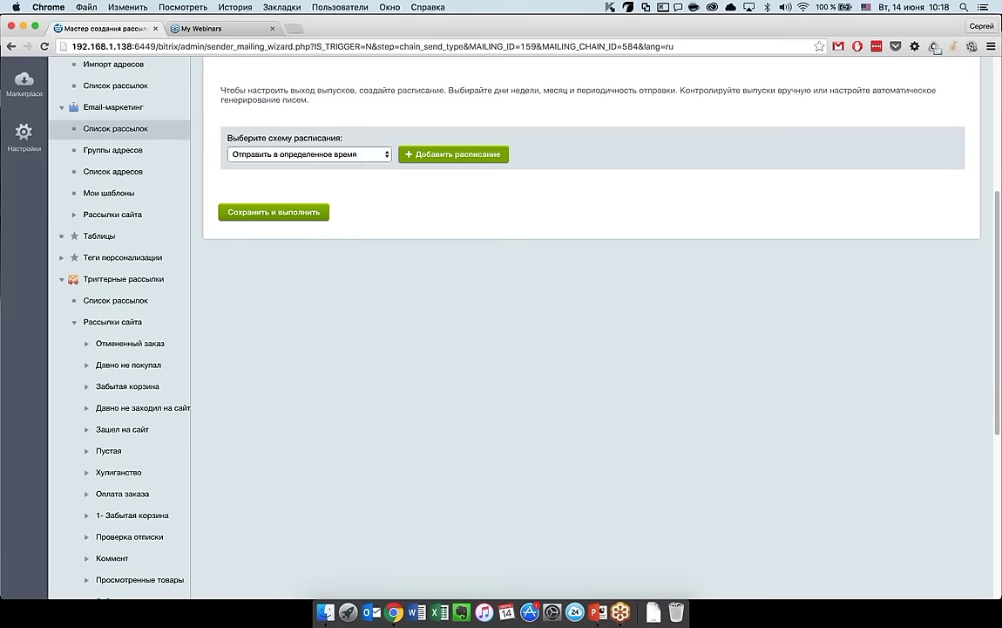
- Add a "Периодическая отправка по расписанию" schedule for Mondays (Пн) at 08:00
left_click(364, 158)
left_click(352, 164)
left_click(422, 154)
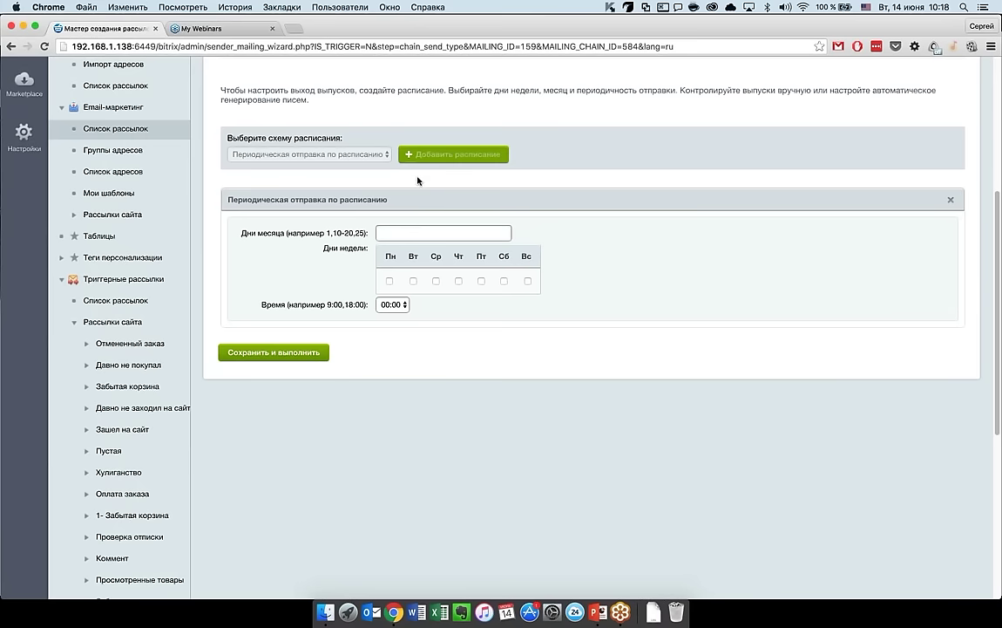
left_click(392, 305)
left_click(391, 304)
left_click(397, 232)
left_click(389, 281)
left_click(392, 305)
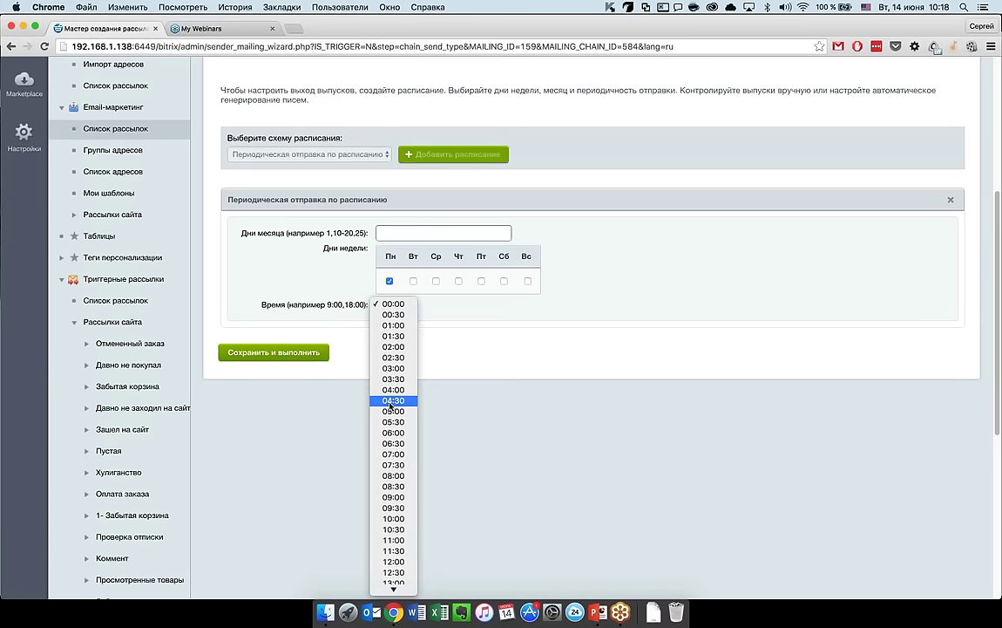
left_click(390, 391)
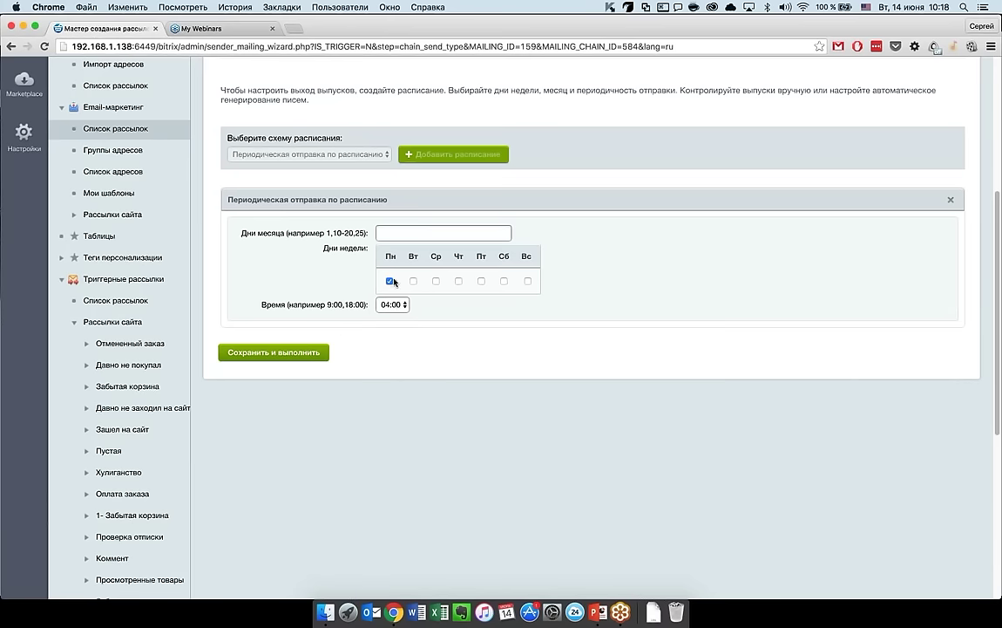
left_click(396, 311)
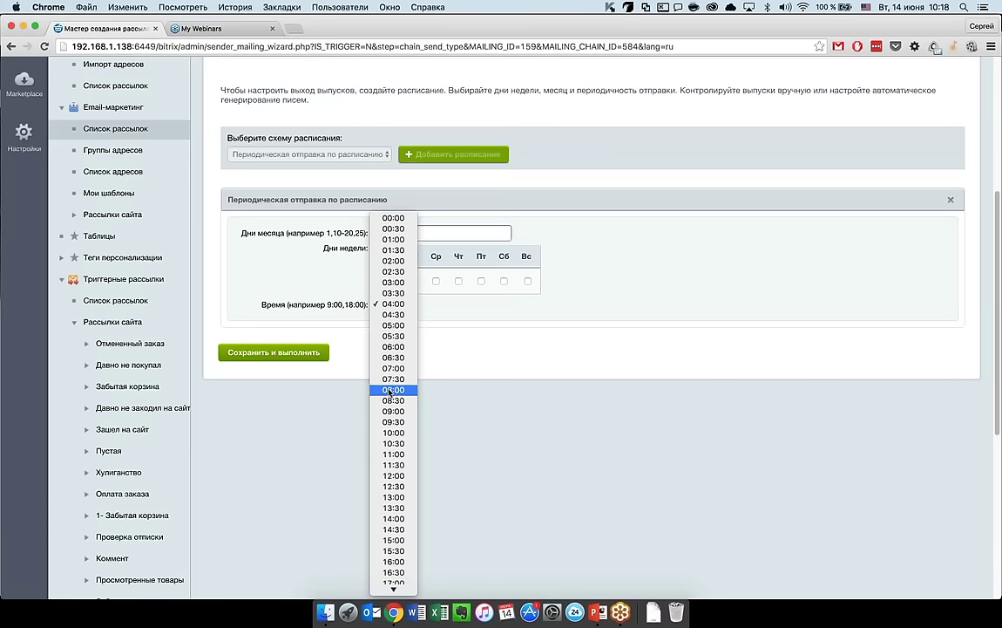
left_click(390, 391)
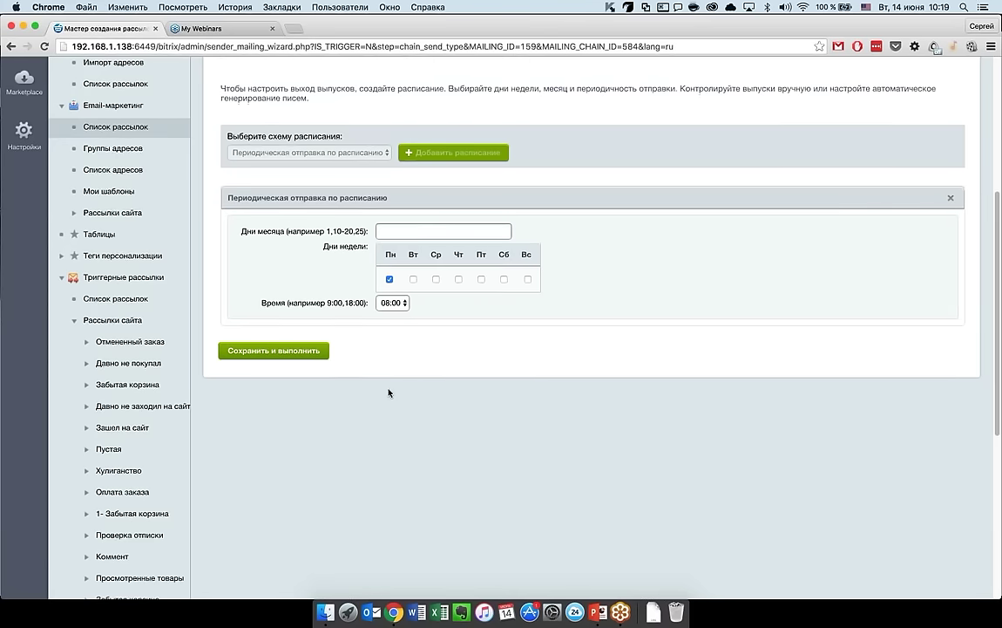
- Remove the periodic sending schedule from the mailing
scroll(389, 393, "down", 2)
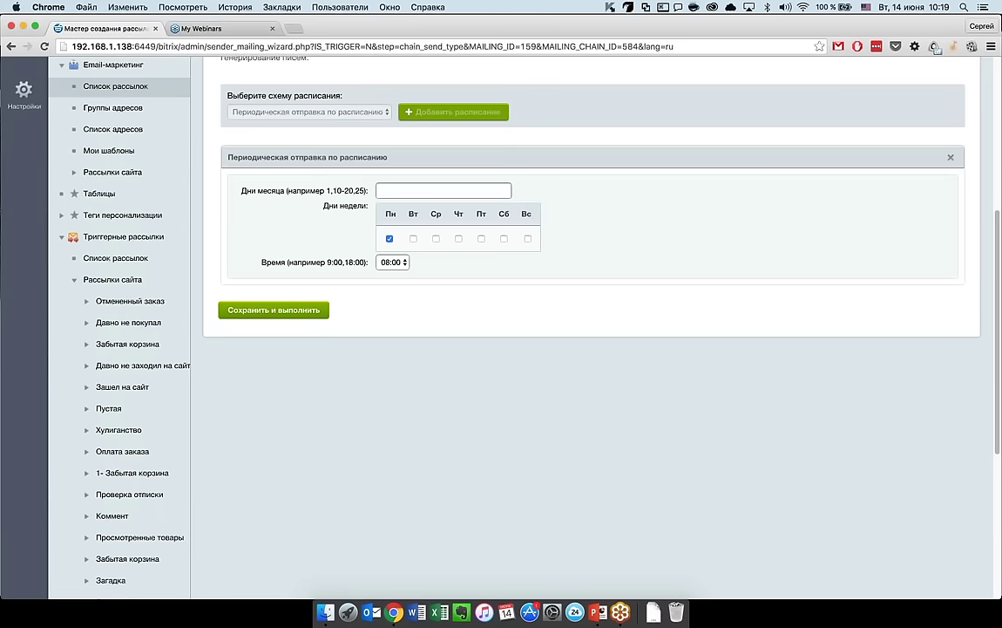
left_click(476, 196)
left_click(952, 158)
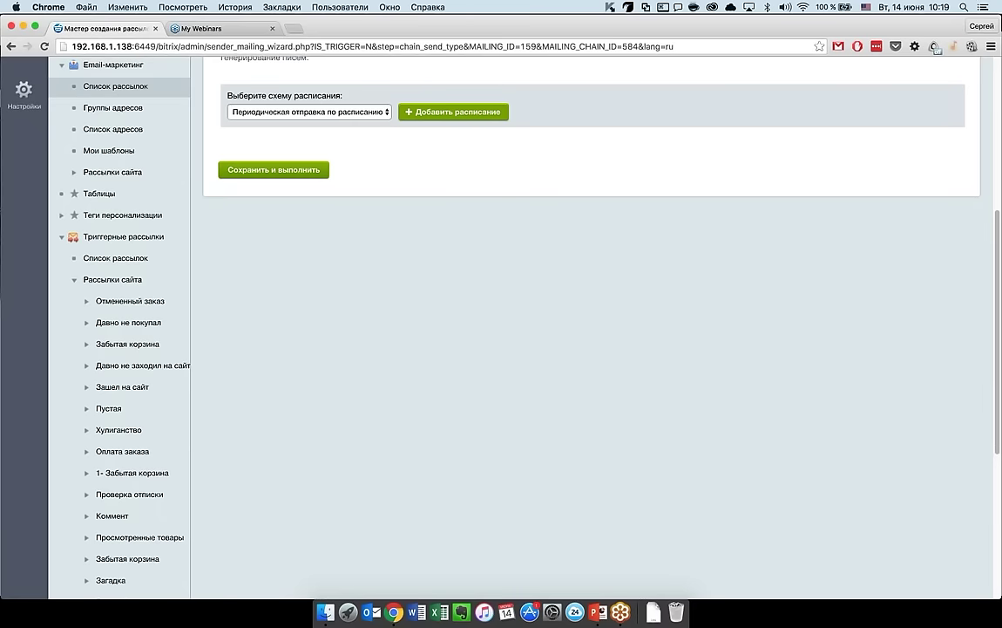
- Add the manual schedule "Отправить вручную" and save the mailing to finish the wizard
left_click(304, 106)
left_click(264, 189)
left_click(453, 112)
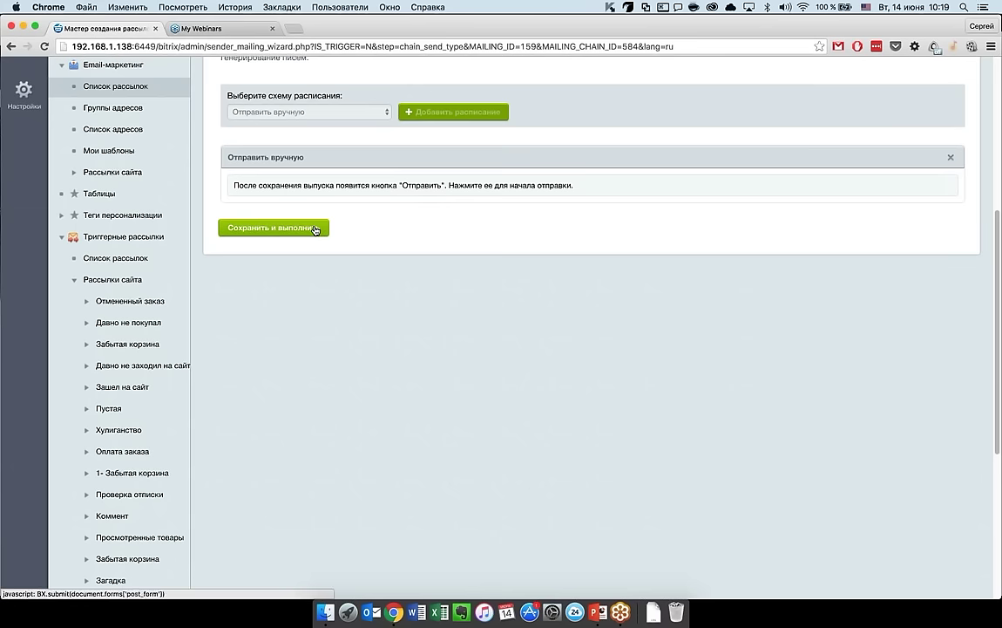
left_click(315, 230)
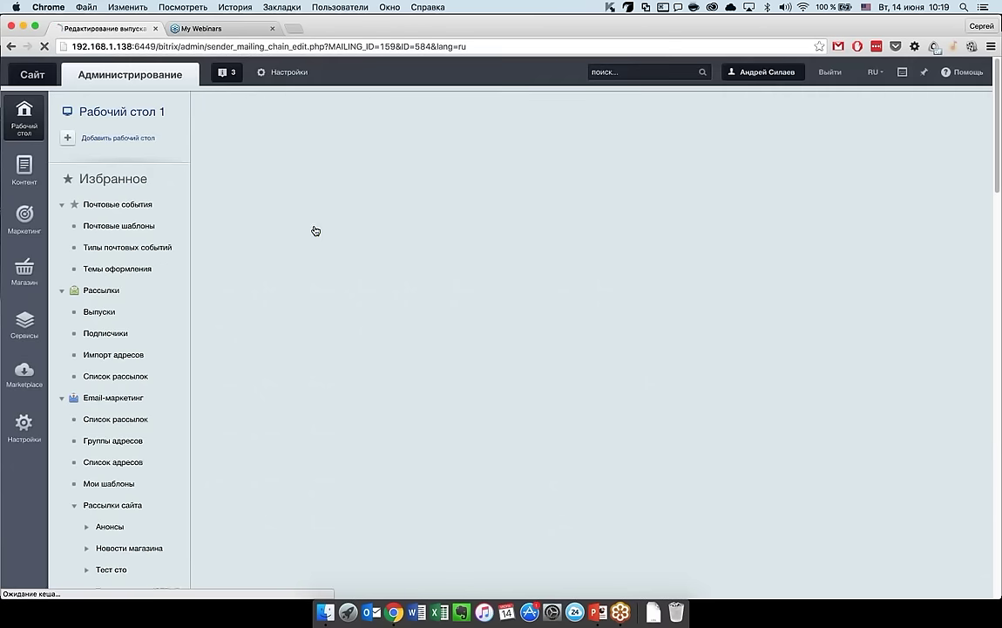
- Fill in the test mailing's recipient field with the first e-mail address among the recent recipients
scroll(353, 337, "down", 3)
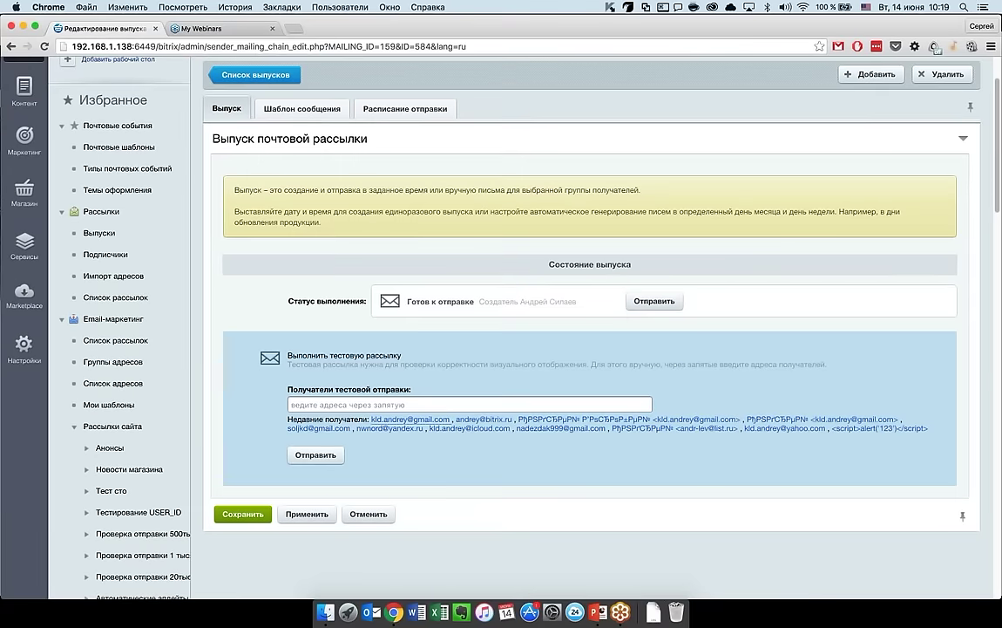
left_click(411, 419)
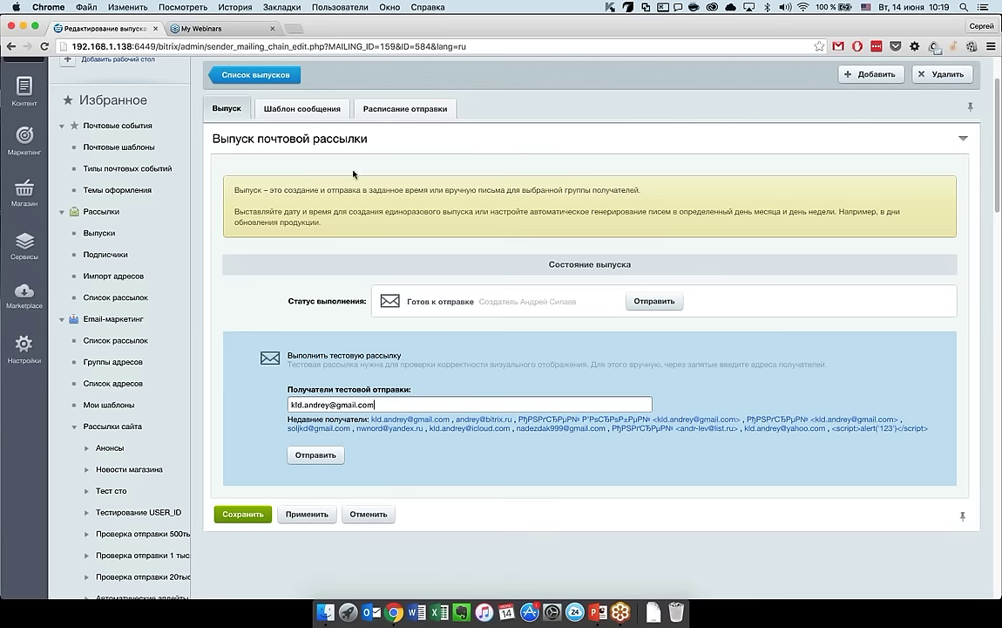
- Review the issue's message template and its sending schedule settings
left_click(292, 108)
scroll(277, 147, "down", 3)
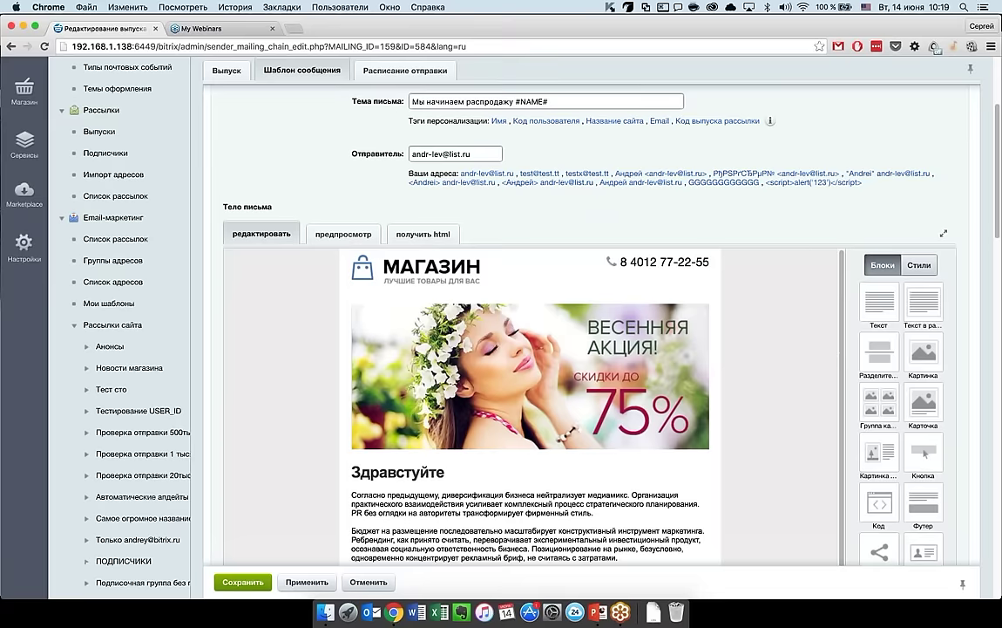
scroll(277, 146, "up", 2)
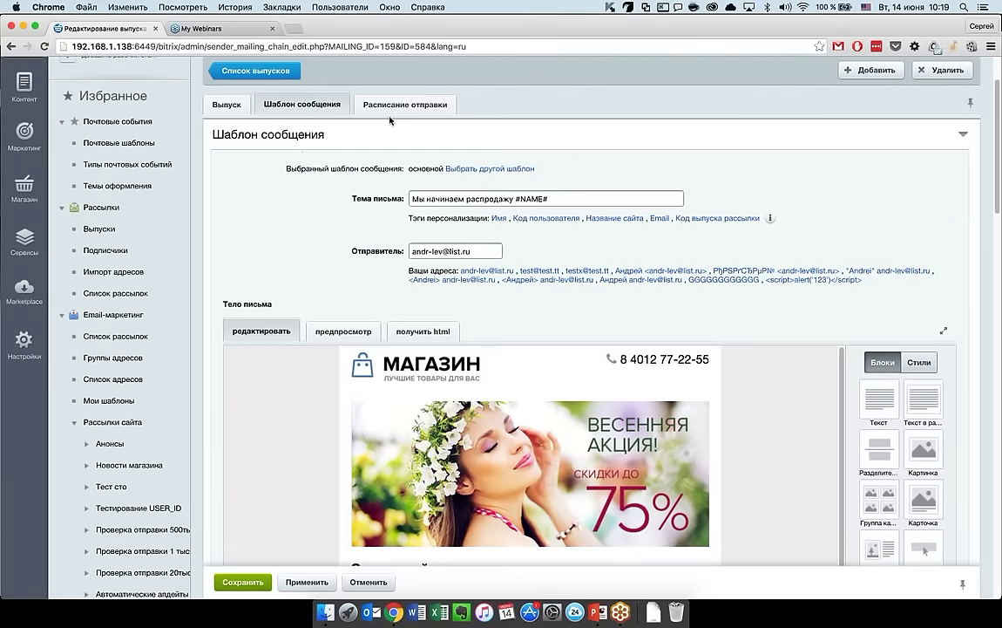
left_click(383, 106)
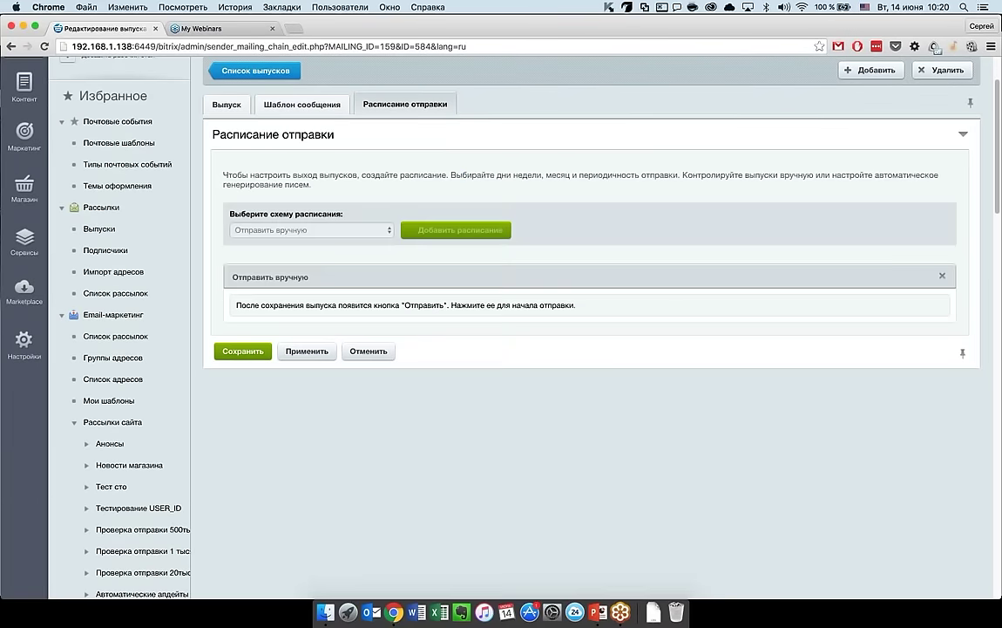
- Check the issue's manual sending schedule and return to its general section with the status and test mailing
scroll(472, 305, "down", 3)
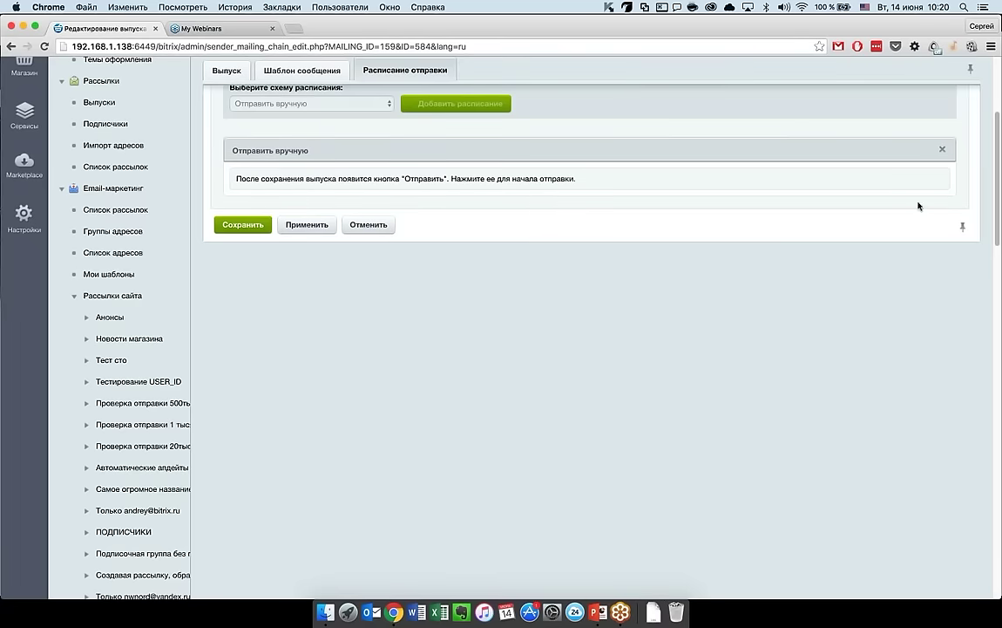
scroll(523, 349, "up", 3)
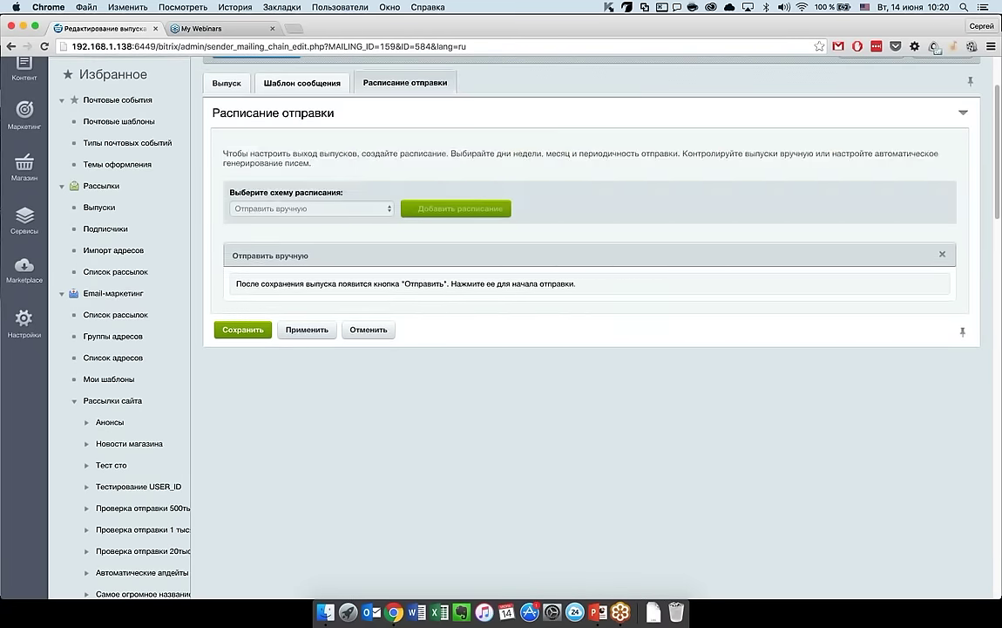
left_click(227, 79)
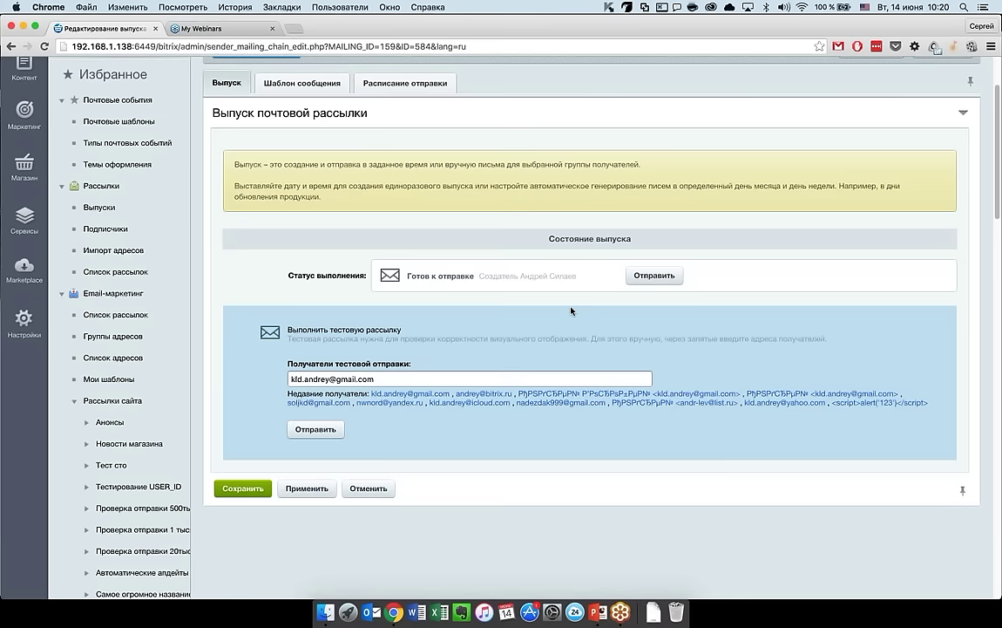
- Open the Email-маркетинг module settings and check the options available for the automatic sending method
scroll(375, 211, "up", 2)
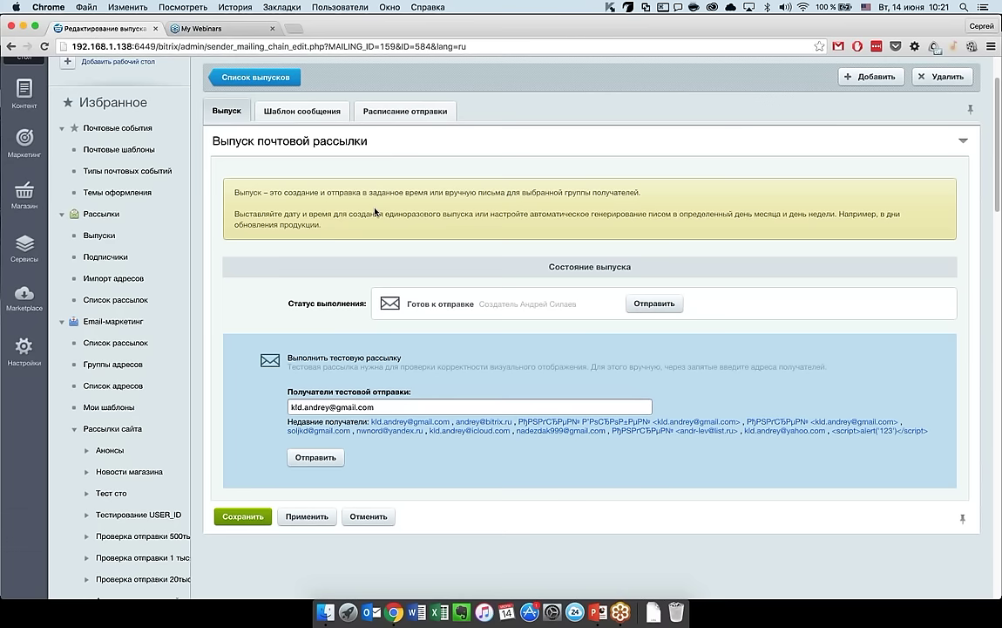
scroll(375, 212, "up", 4)
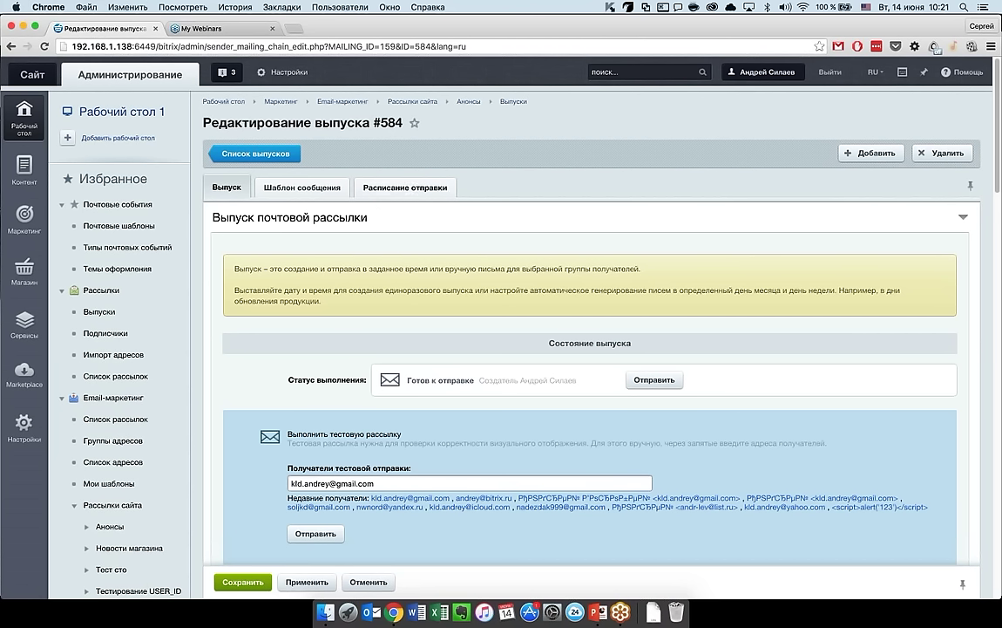
left_click(290, 72)
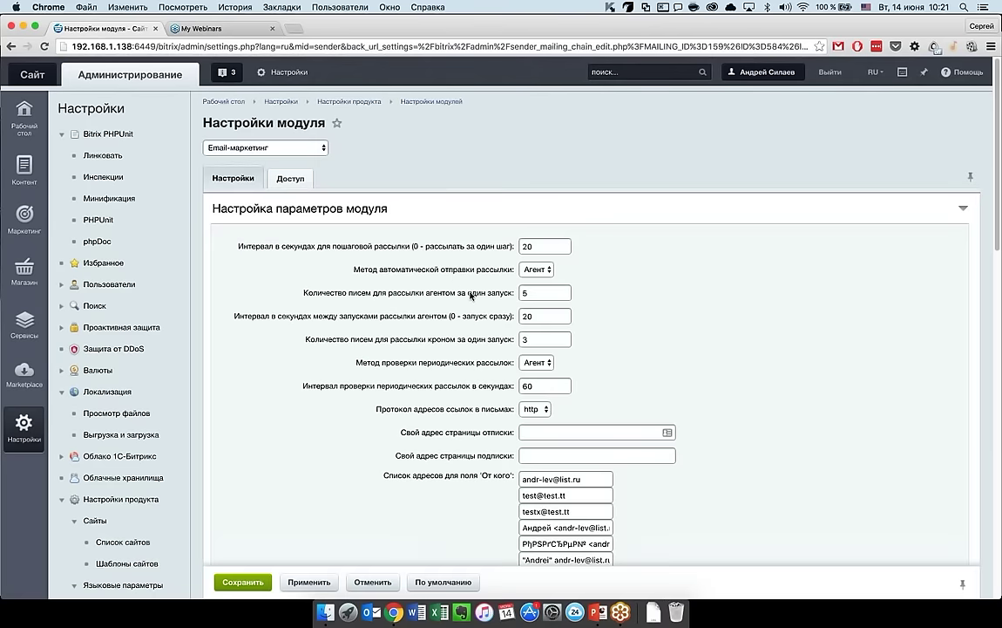
left_click(535, 269)
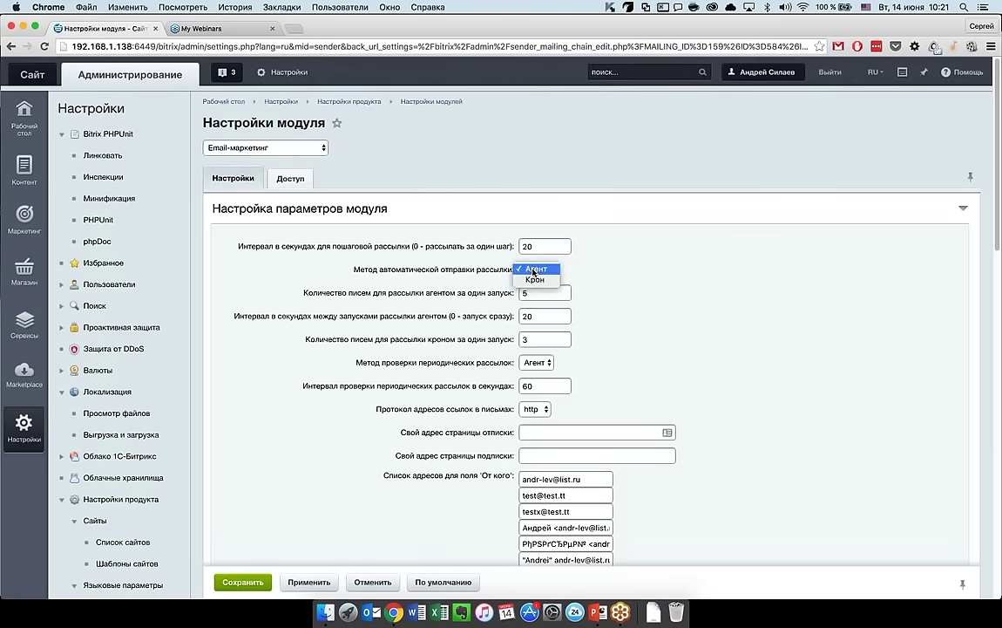
left_click(534, 270)
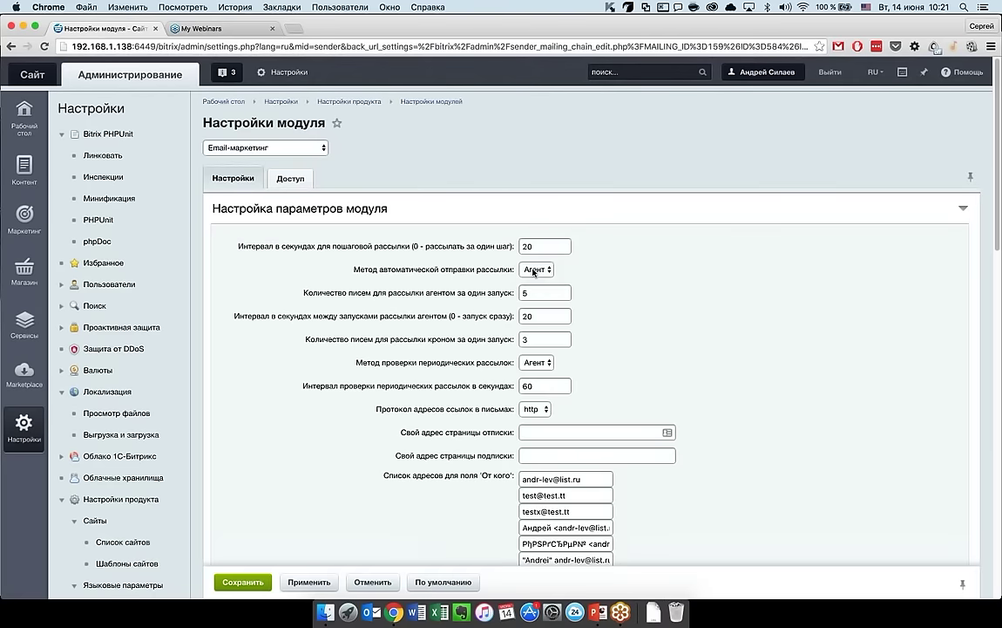
left_click(535, 270)
left_click(534, 271)
left_click(535, 270)
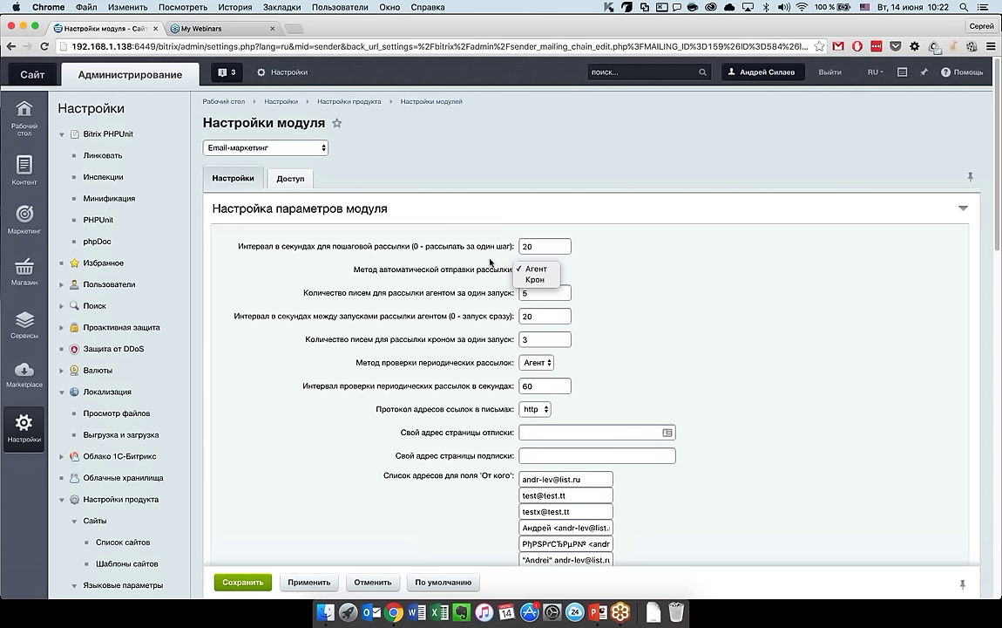
left_click(492, 266)
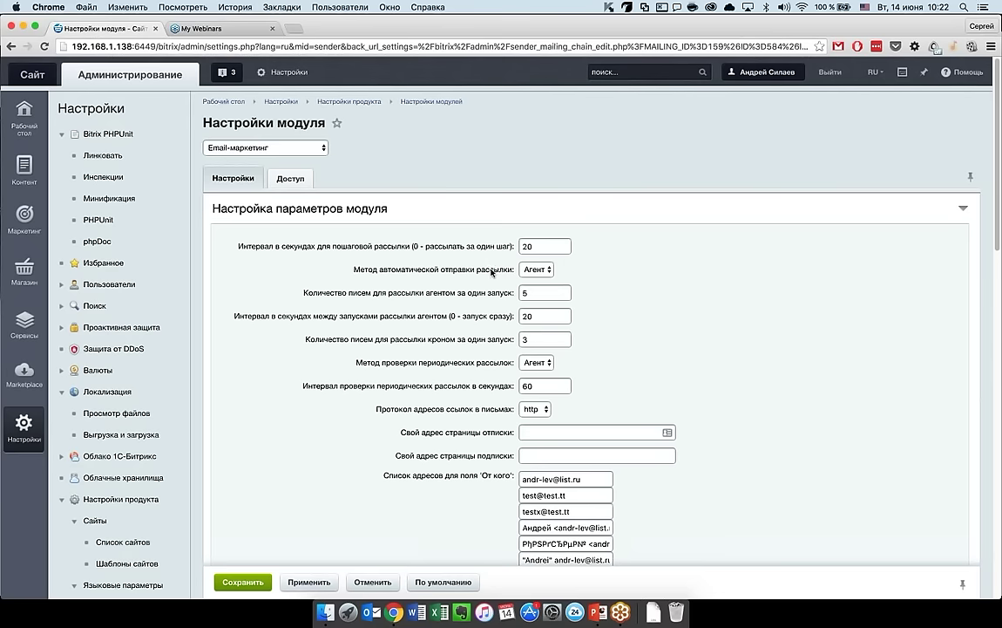
- Examine the module's agent and cron sending limits, including the number of letters the agent sends per run
scroll(492, 271, "down", 2)
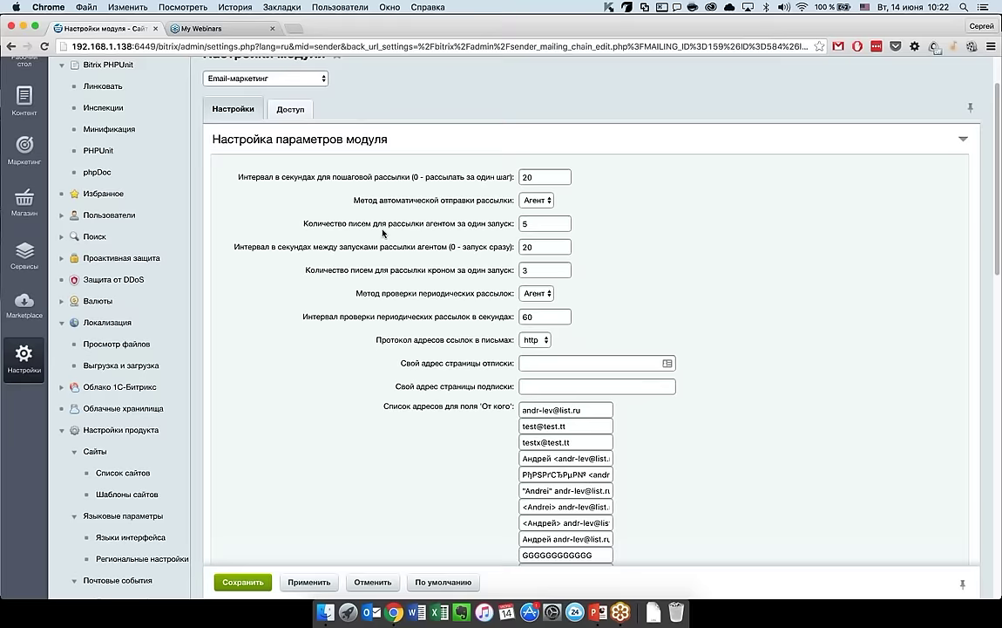
scroll(382, 232, "up", 2)
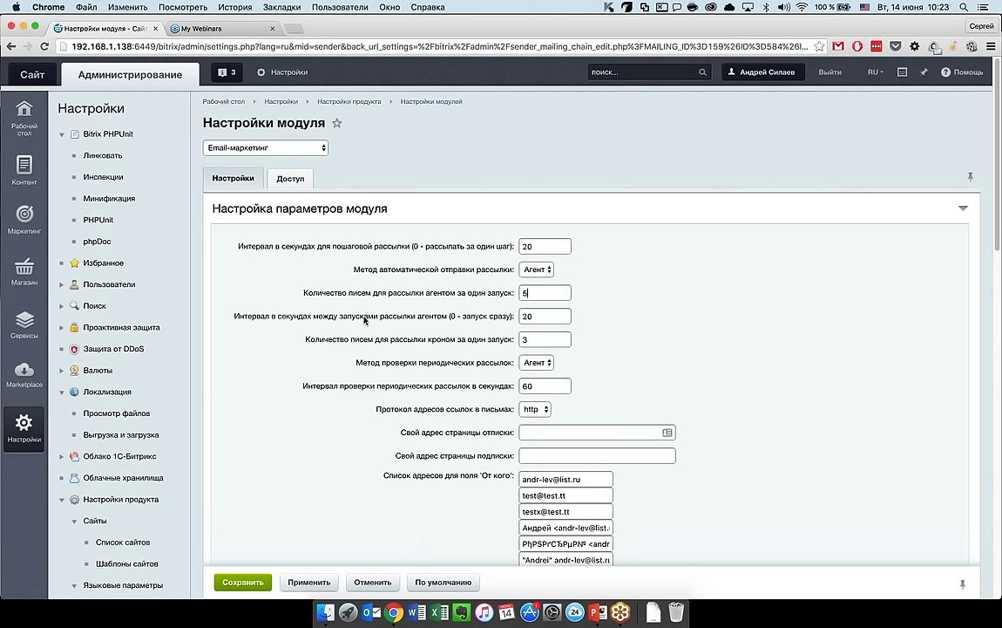
left_click(531, 297)
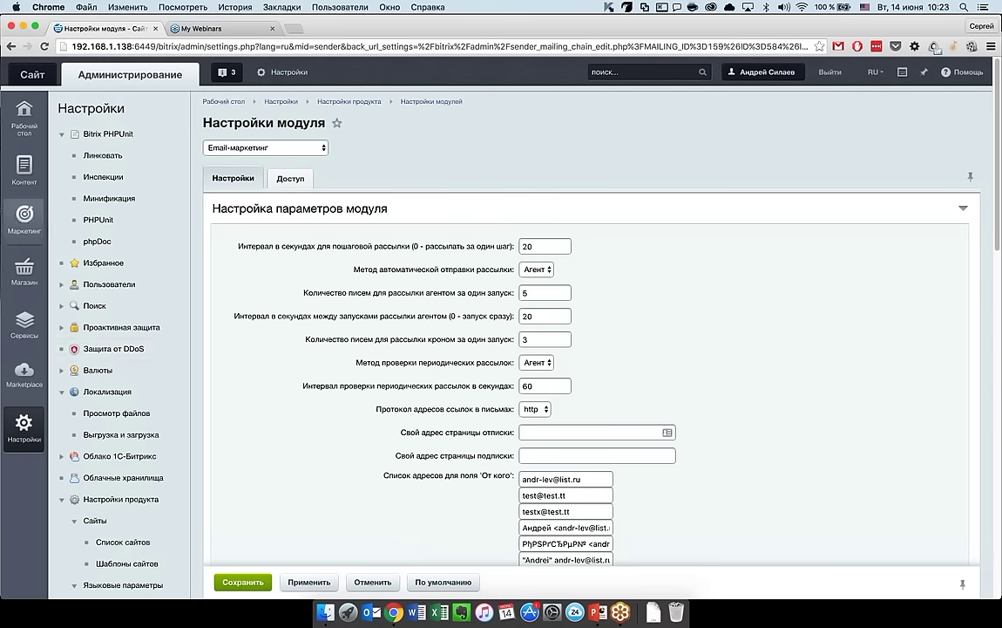
- Open the email marketing mailing list and start adding an issue through the mailing wizard
mouse_move(25, 217)
left_click(115, 220)
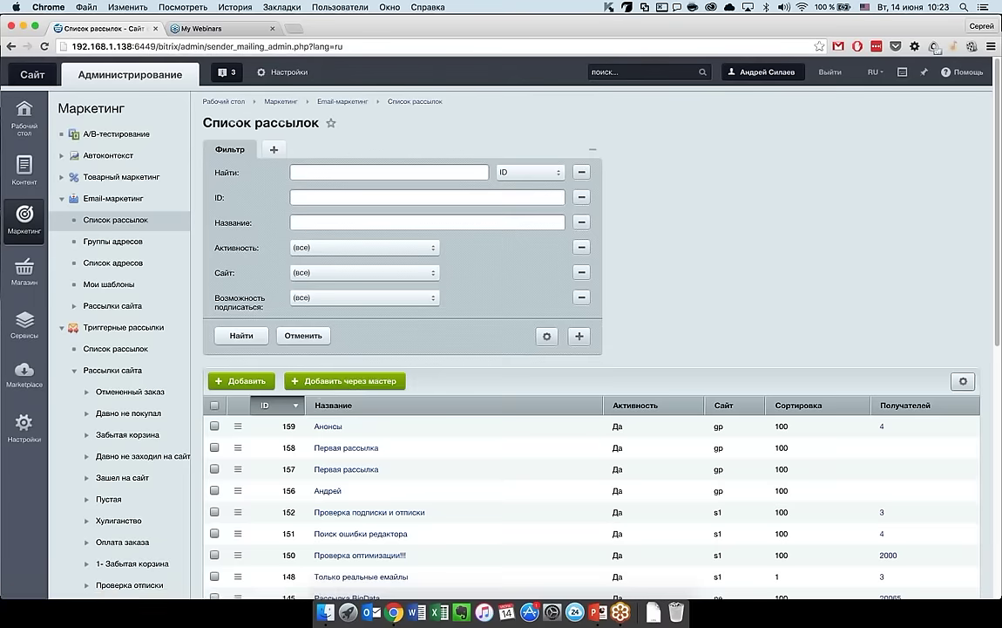
left_click(317, 384)
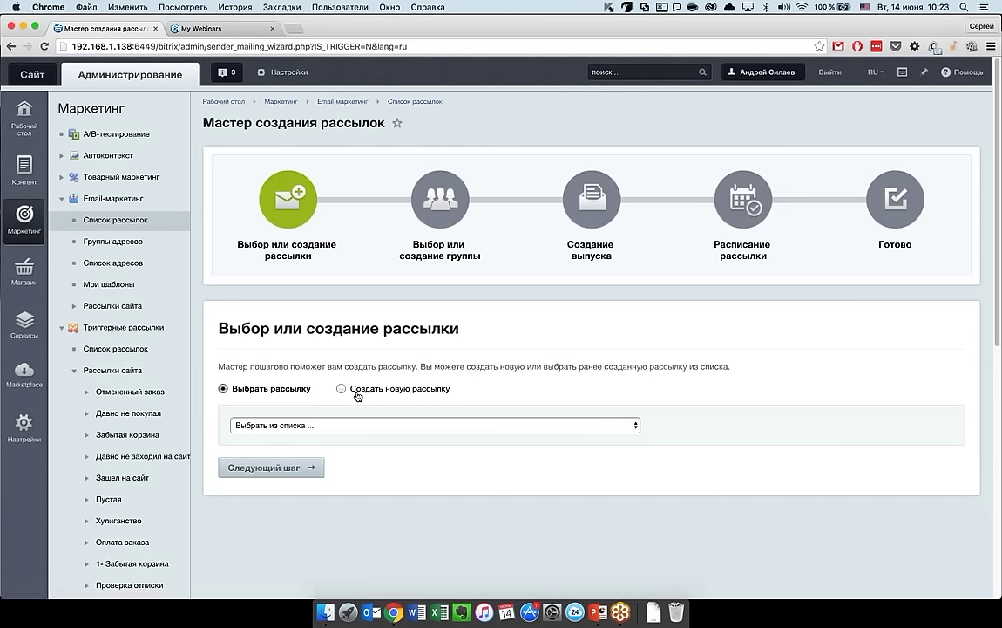
- Select the existing mailing "Анонсы" and base its new issue on the saved template "основной"
left_click(358, 425)
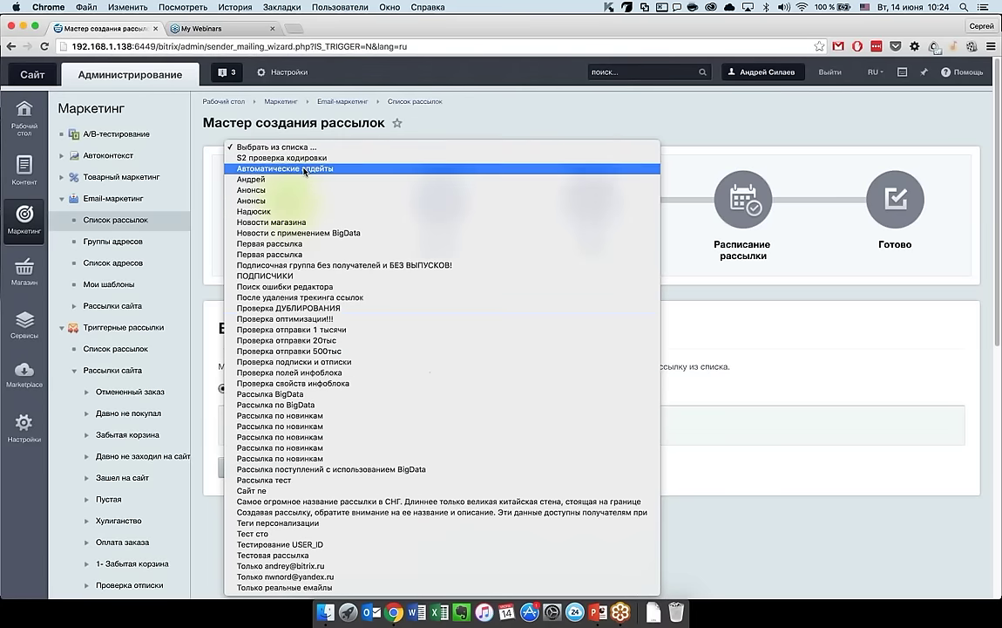
left_click(302, 201)
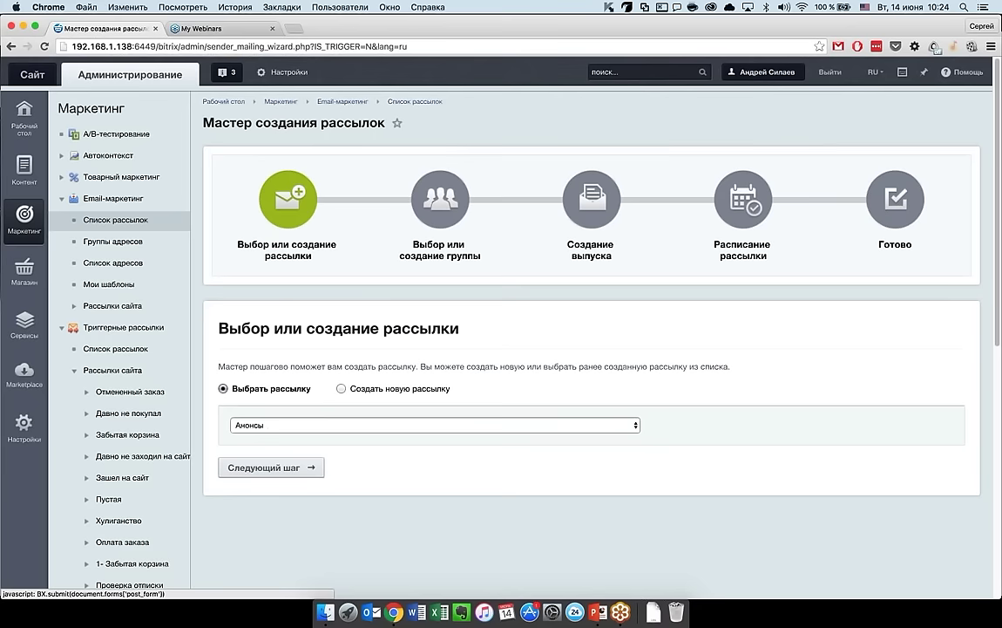
left_click(271, 467)
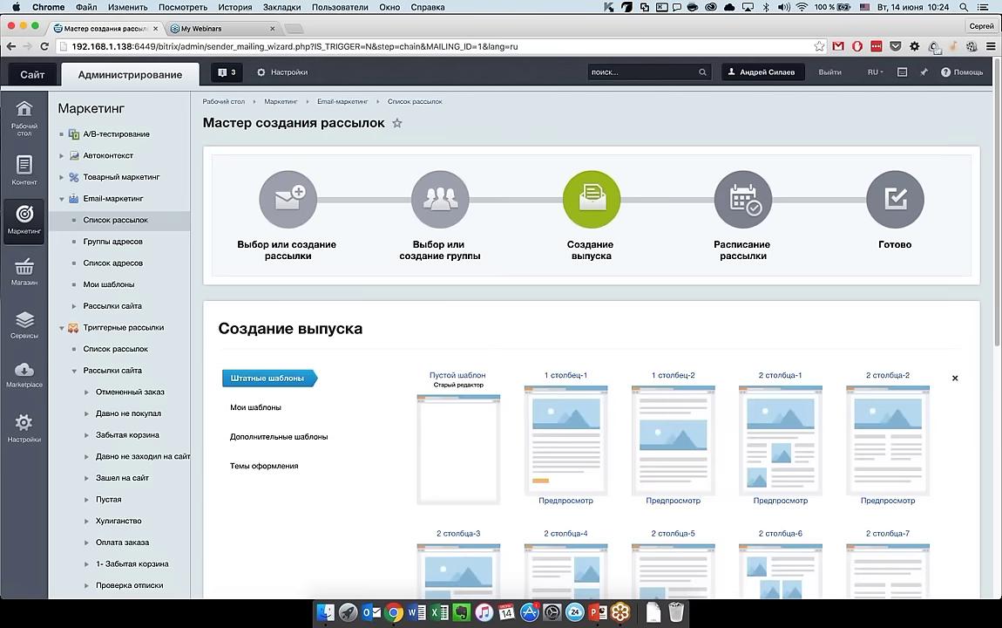
scroll(593, 348, "down", 3)
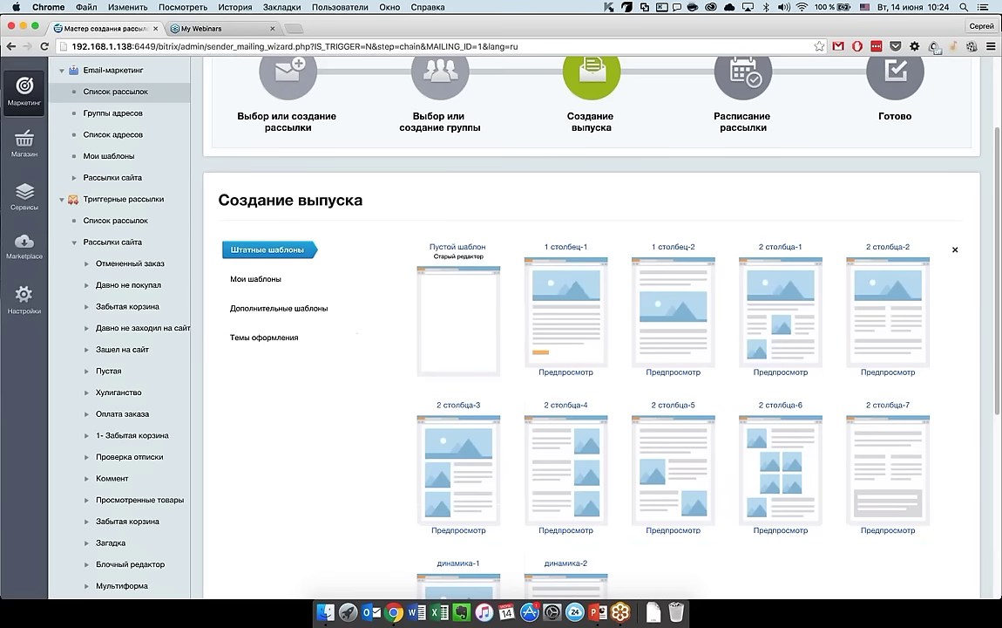
left_click(272, 281)
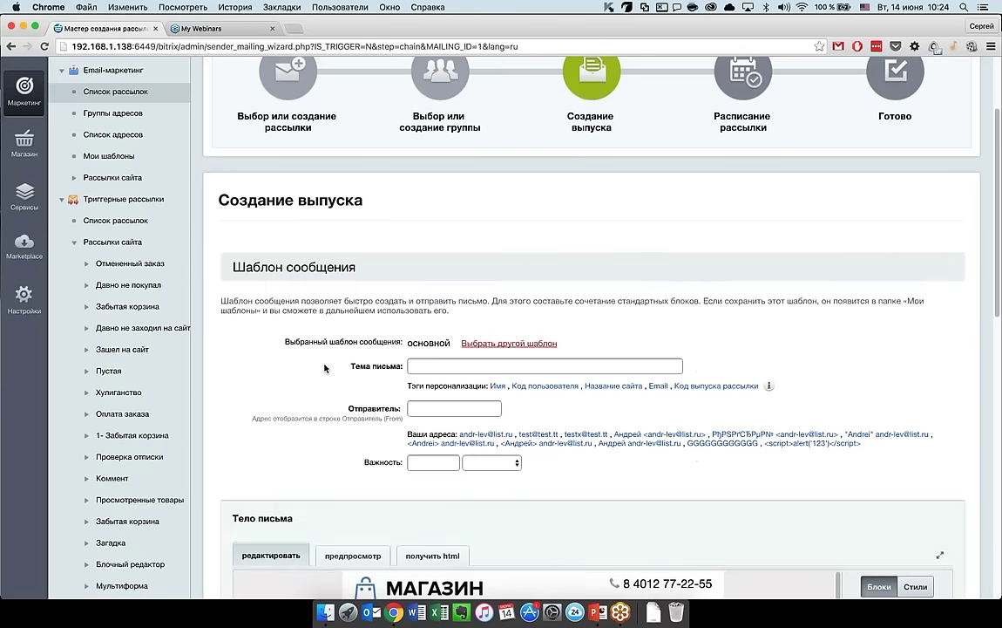
- Delete the heading "Здравстуйте" from the first text block of the letter and collapse the block's editor
scroll(324, 368, "down", 5)
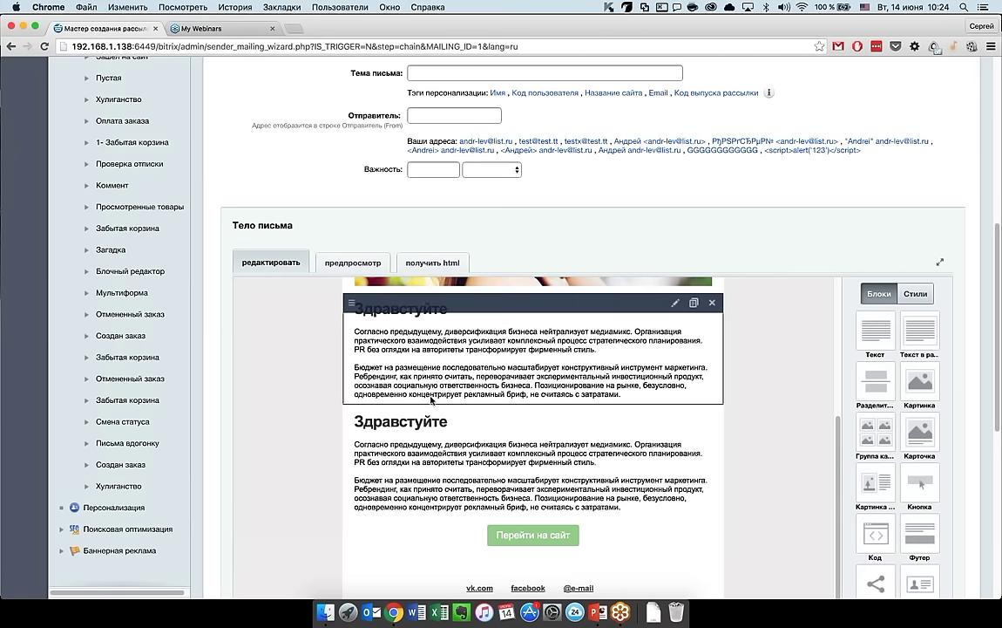
right_click(386, 353)
left_click(427, 384)
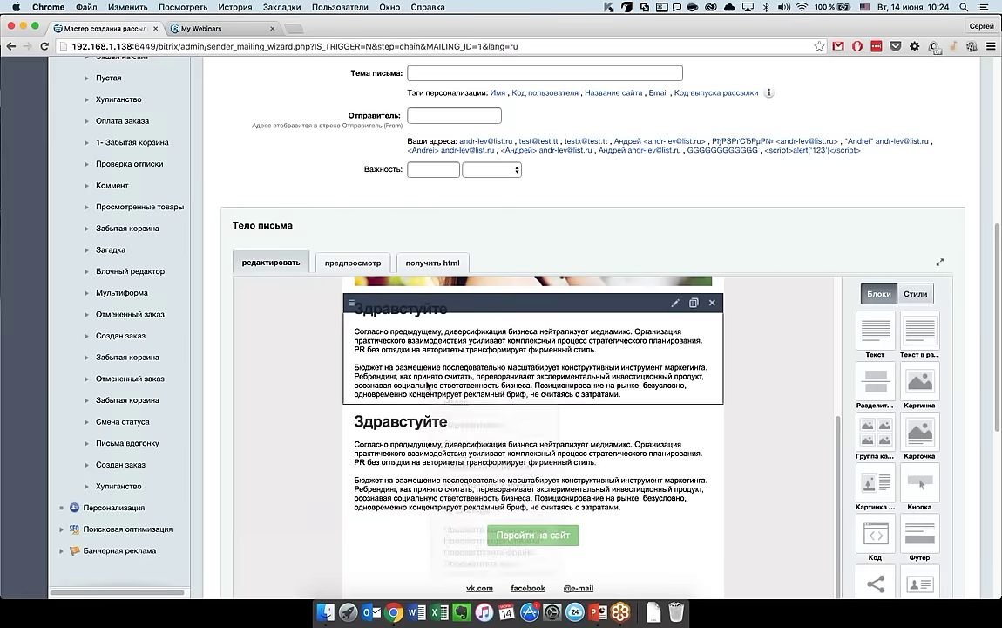
left_click(427, 384)
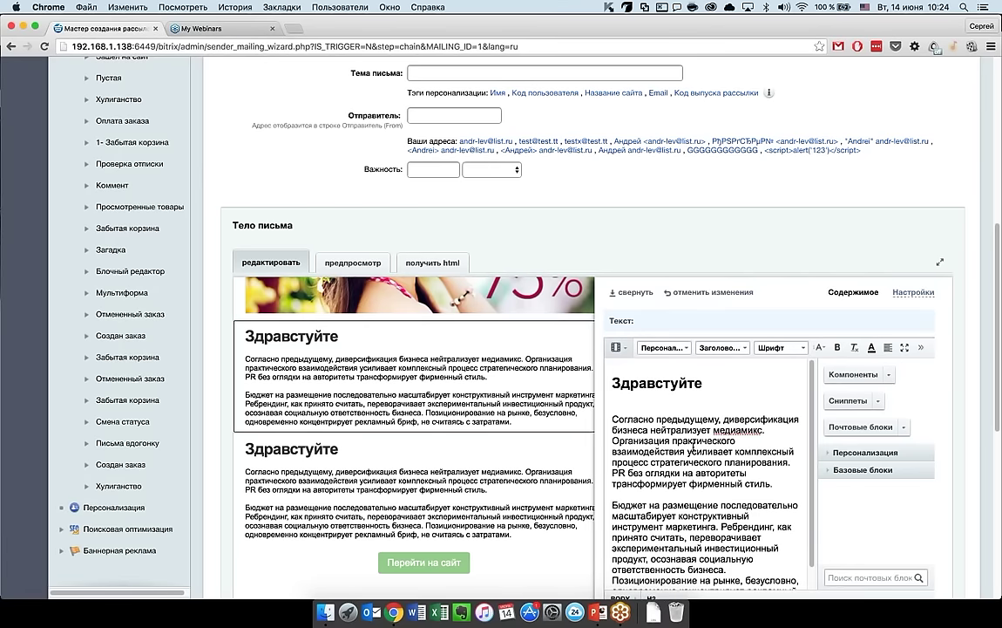
double_click(686, 377)
key("BackSpace")
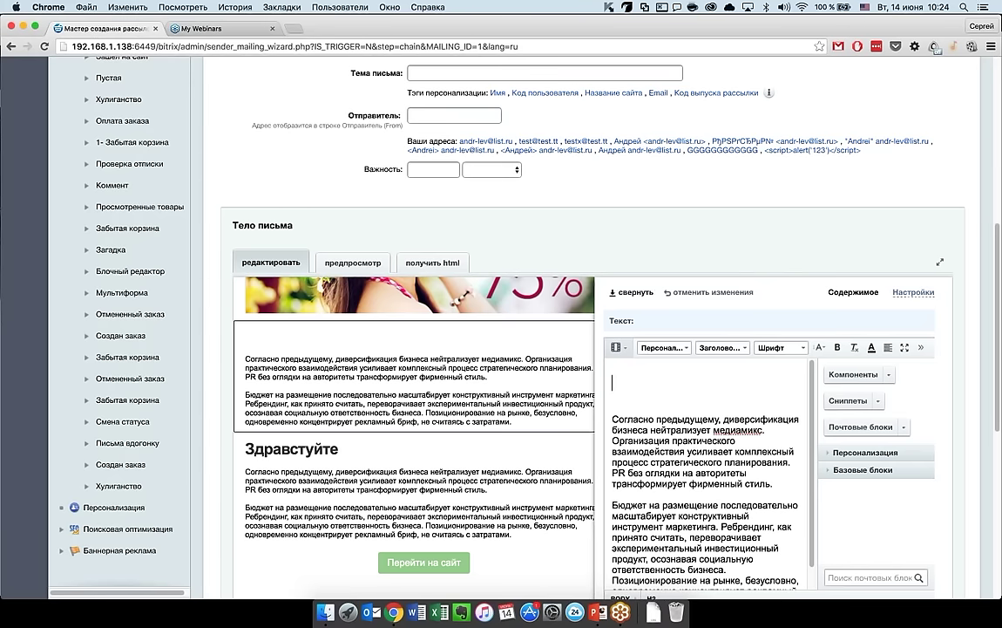
left_click(625, 296)
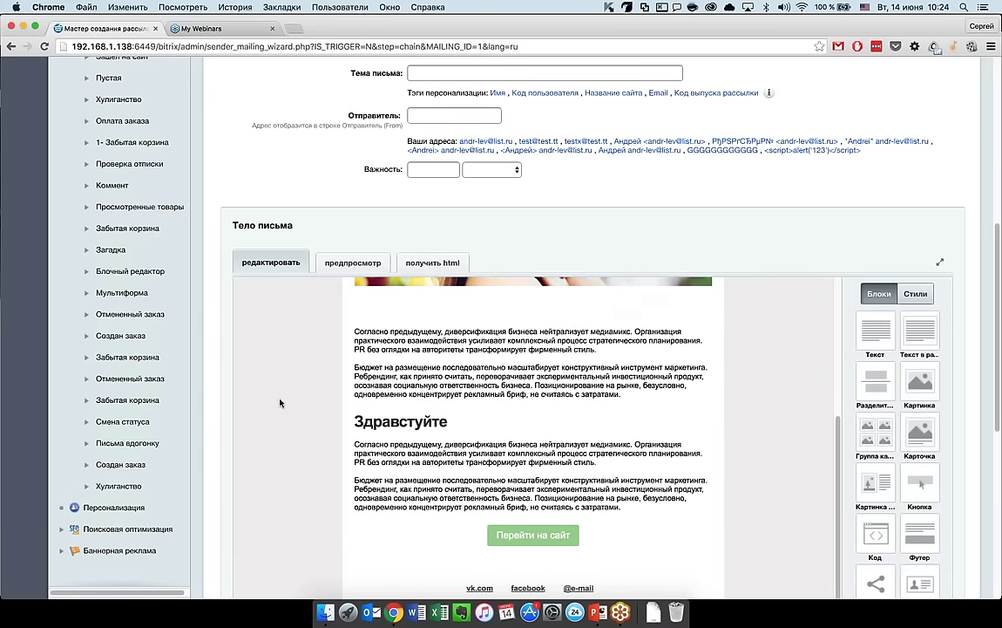
- Look over the letter's footer, the link parameters and attachments fields, and the issue's message template fields
scroll(280, 402, "down", 5)
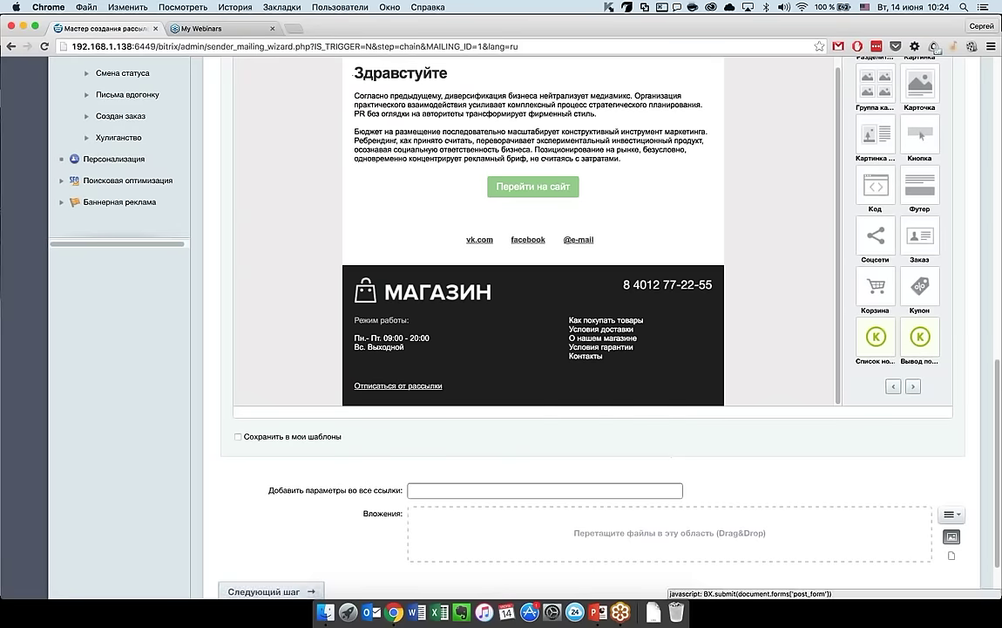
scroll(567, 348, "up", 6)
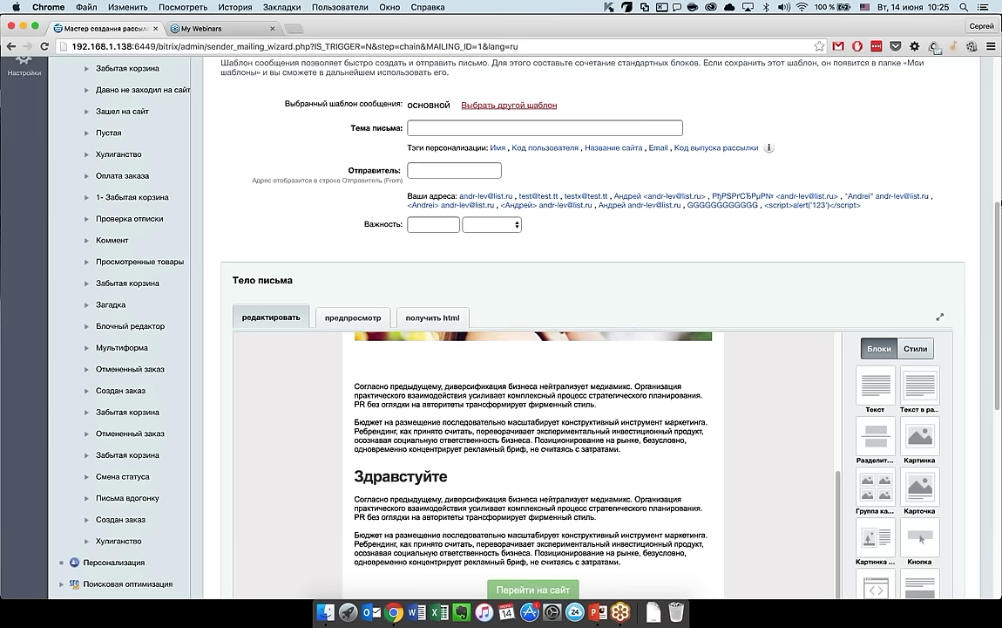
mouse_move(605, 499)
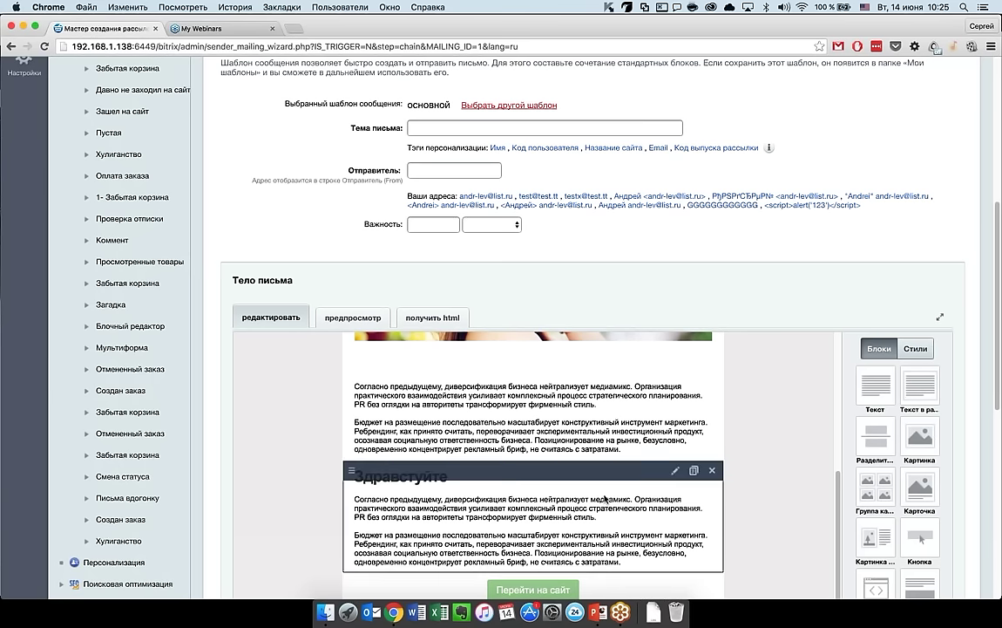
scroll(605, 500, "up", 5)
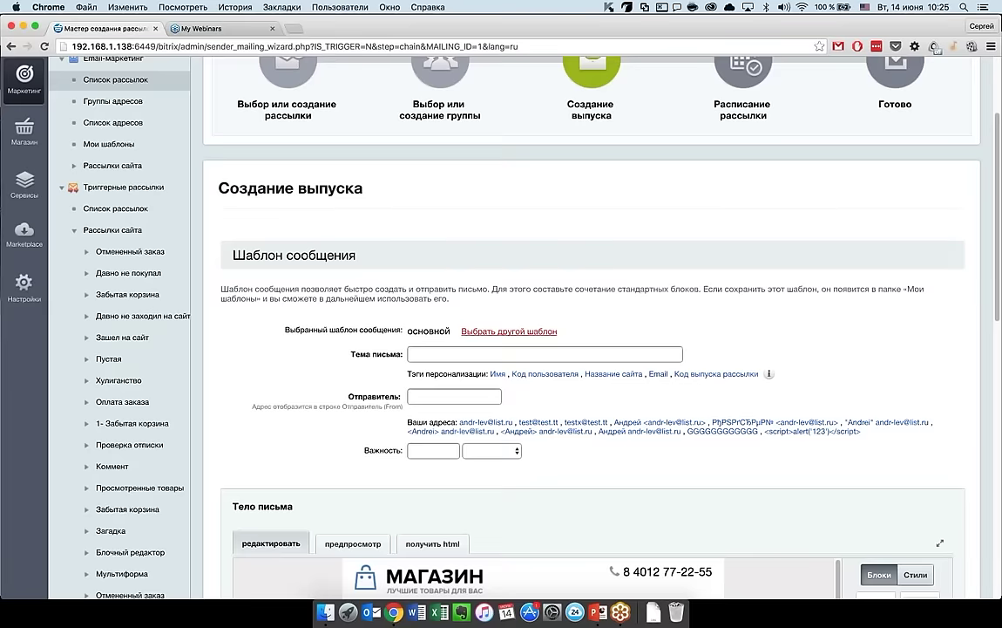
- Inspect the content settings of the spring sale banner's image block and remove that block from the letter
scroll(209, 450, "down", 5)
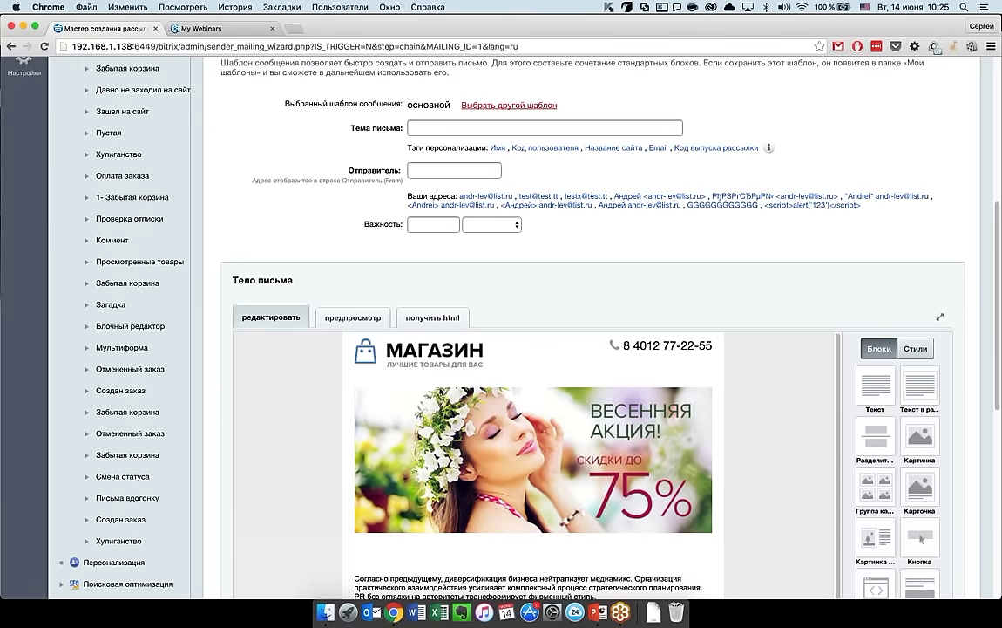
mouse_move(426, 346)
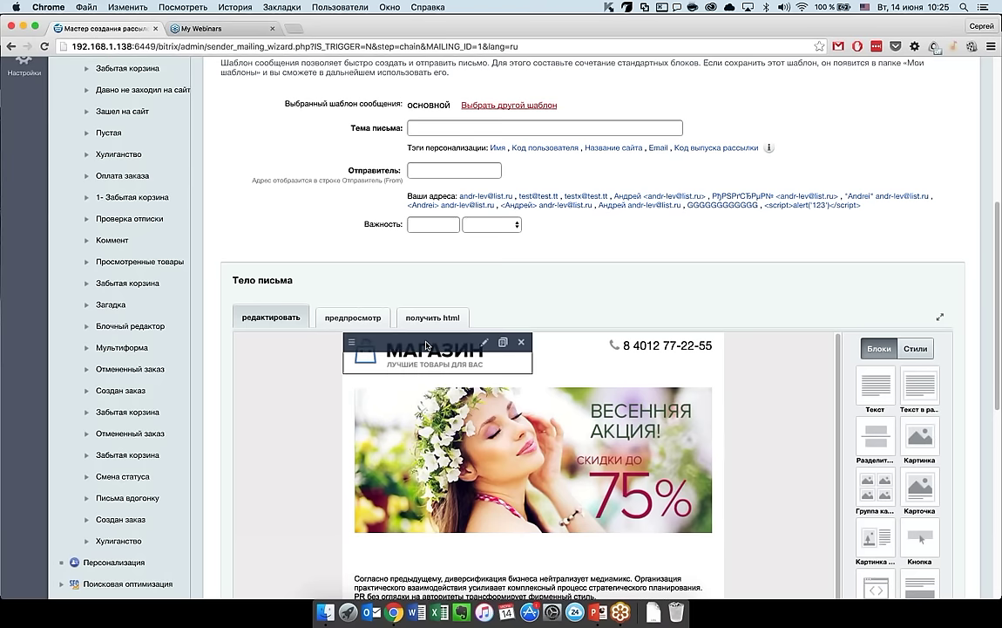
mouse_move(541, 411)
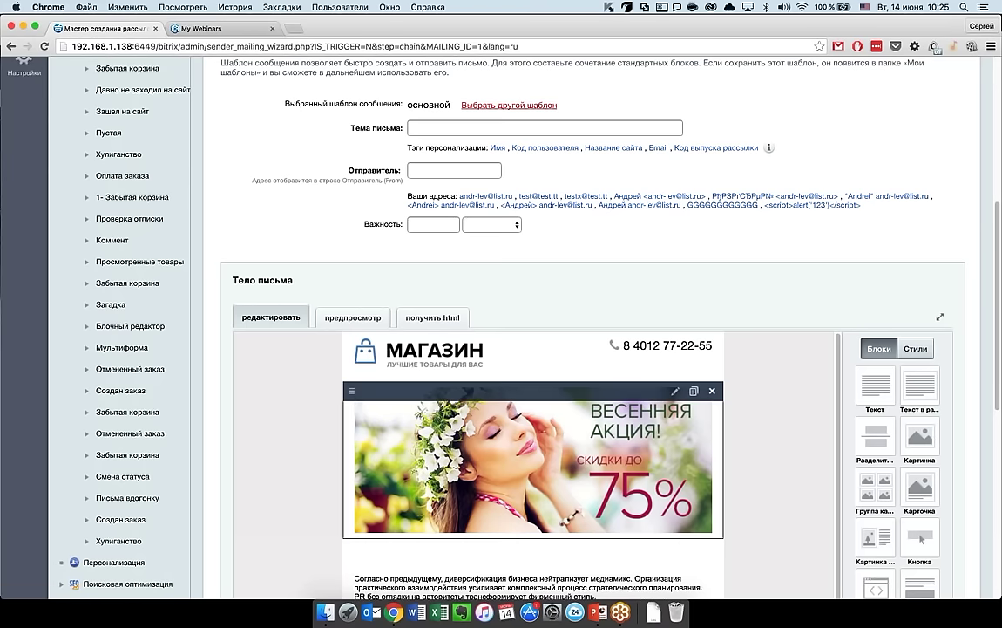
left_click(674, 468)
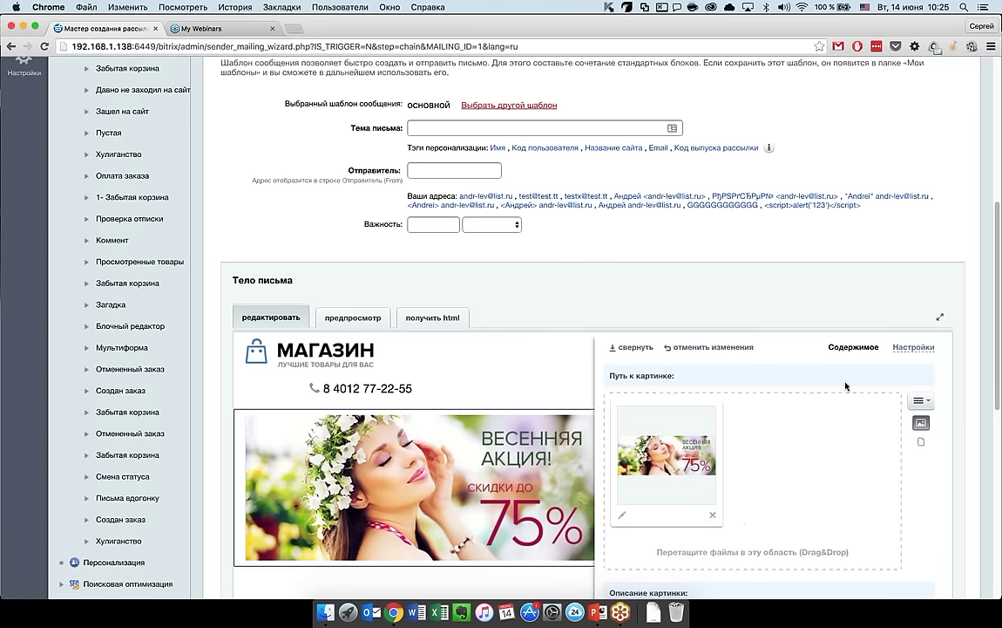
left_click(631, 347)
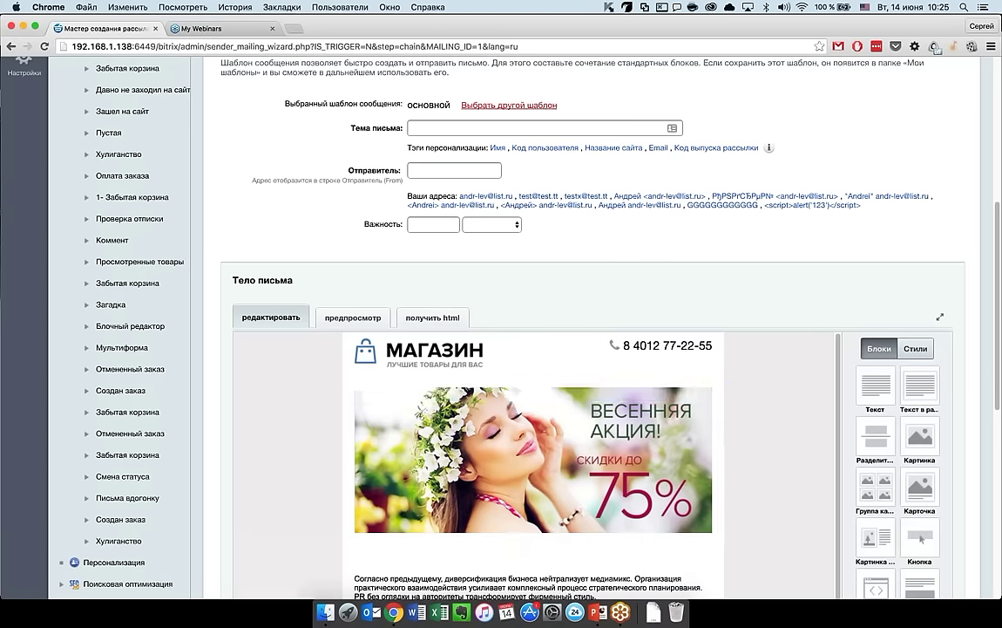
left_click(713, 392)
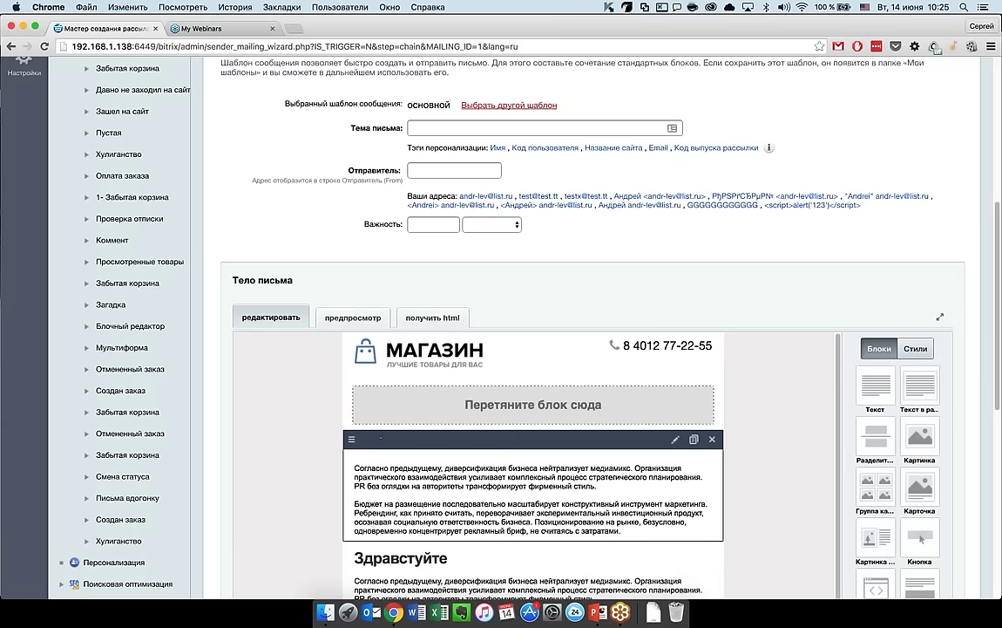
- Preview the letter, return to editing and add a new text block in the empty placeholder below the shop header
scroll(723, 505, "down", 1)
scroll(722, 504, "up", 3)
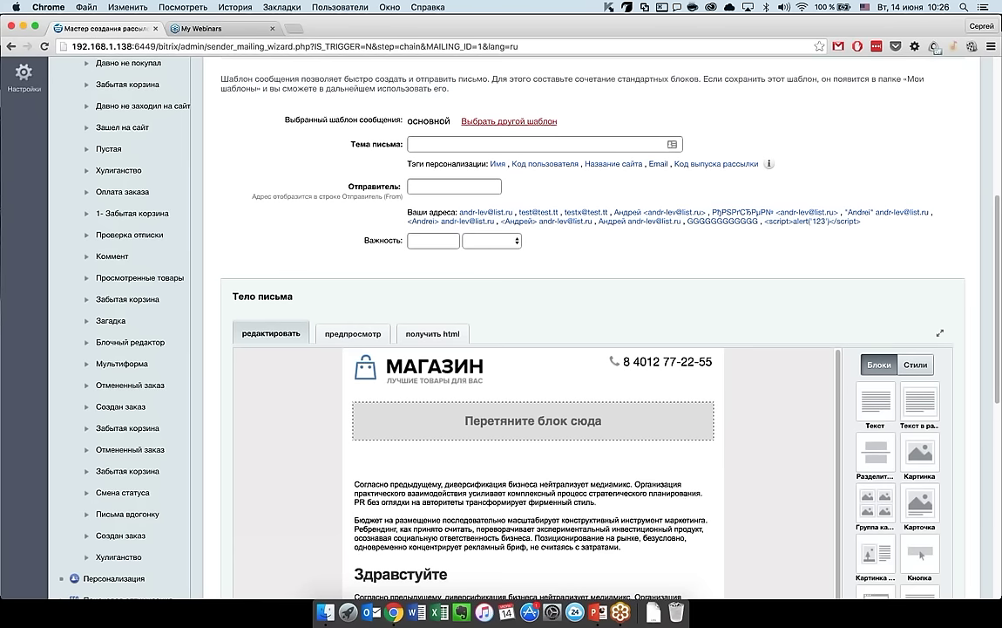
left_click(353, 333)
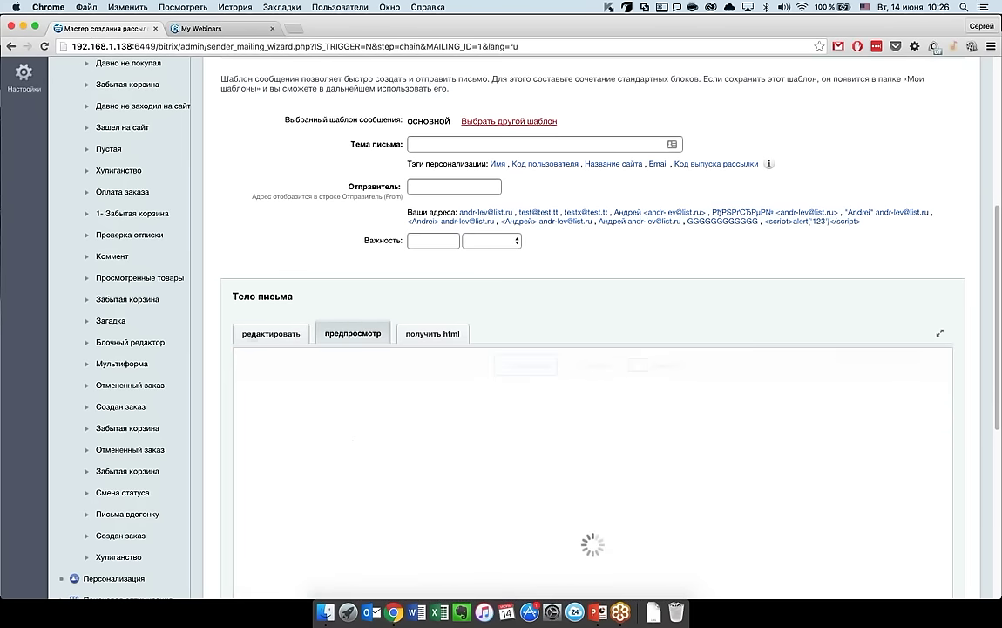
left_click(271, 333)
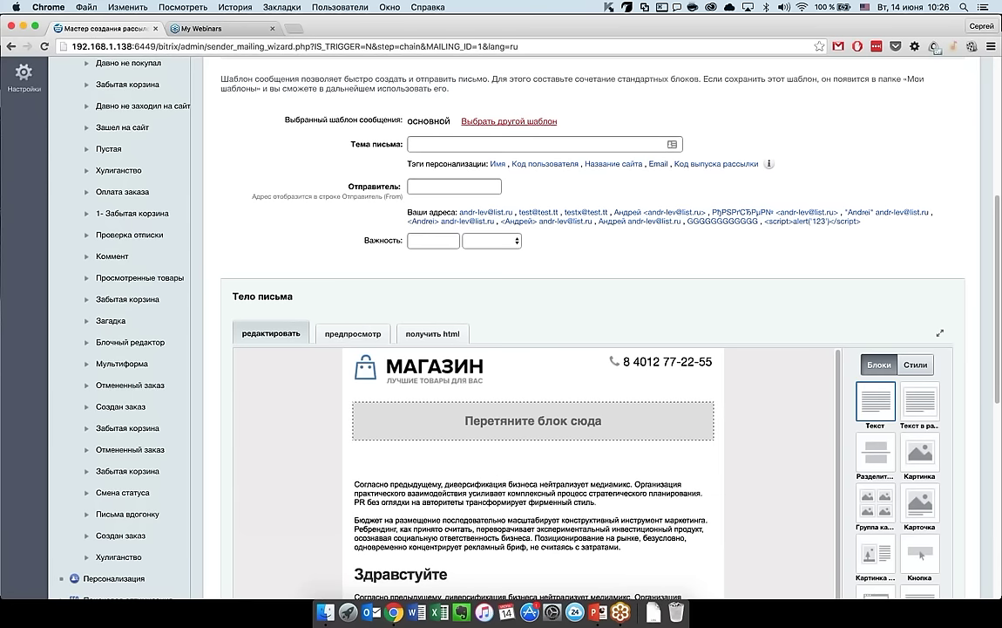
left_click_drag(876, 401, 642, 414)
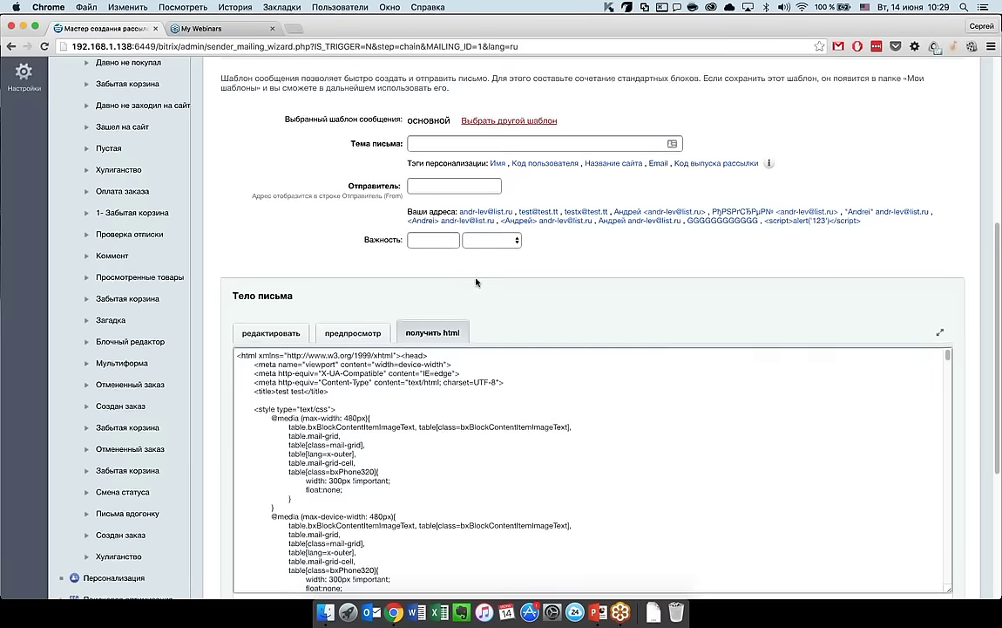
- Examine the letter's generated HTML code and its preview, return to block editing and look over the letter's blocks
scroll(480, 349, "down", 5)
scroll(485, 393, "up", 5)
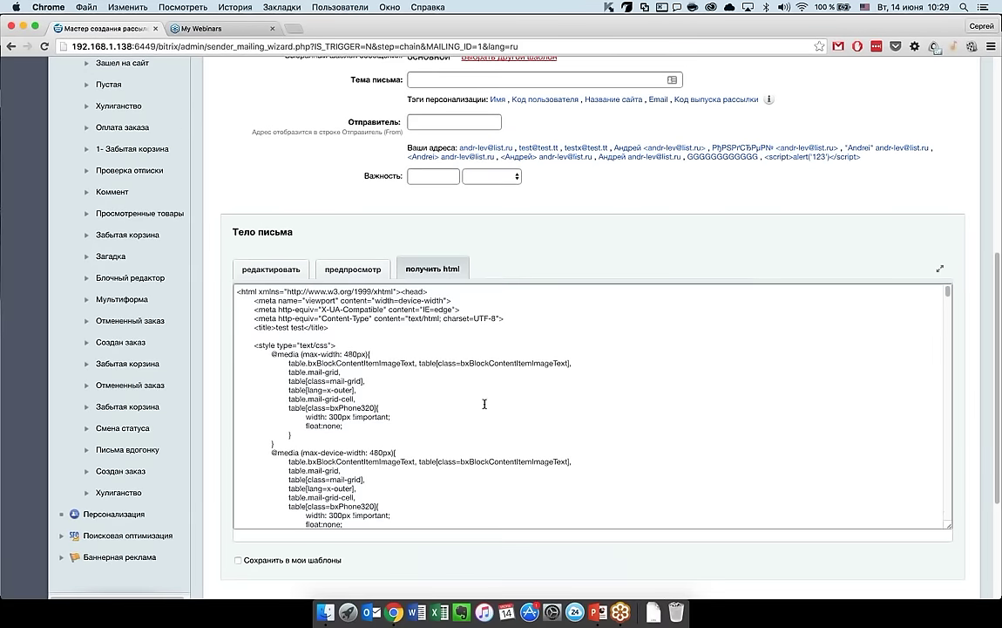
scroll(484, 397, "down", 6)
scroll(485, 403, "down", 8)
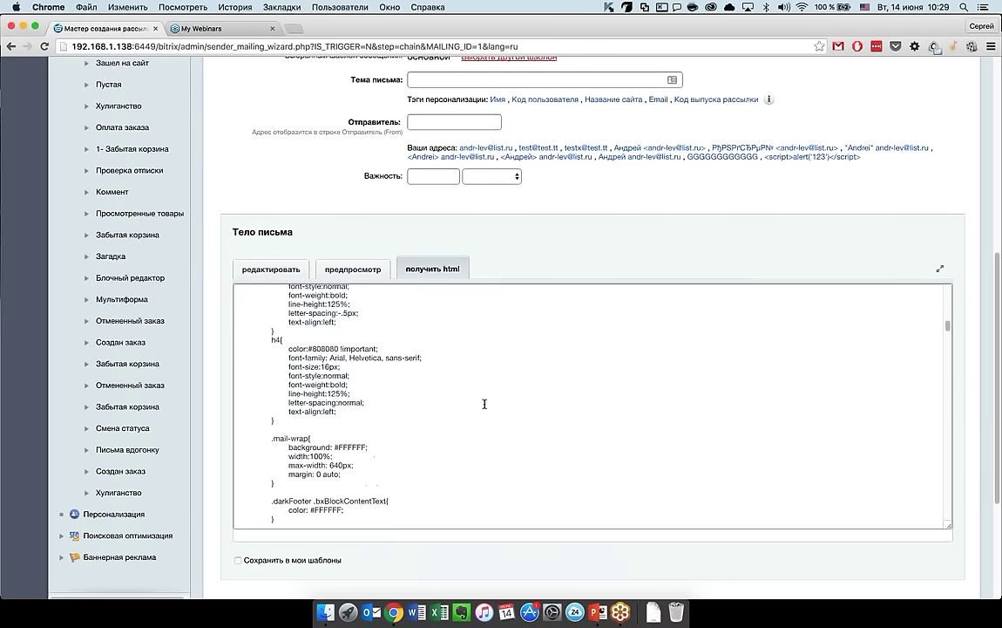
scroll(485, 404, "down", 10)
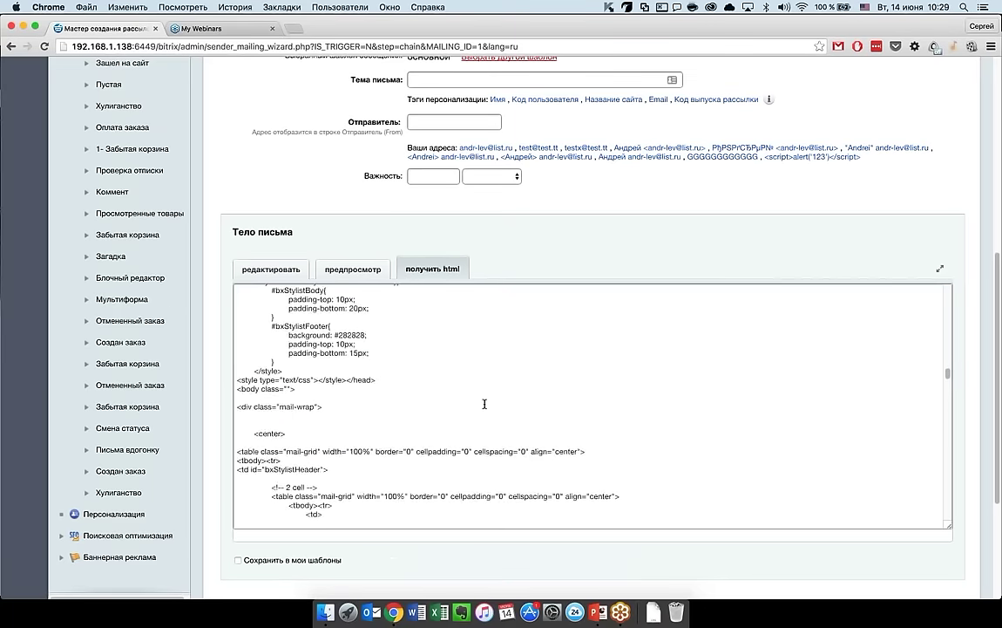
scroll(485, 404, "up", 15)
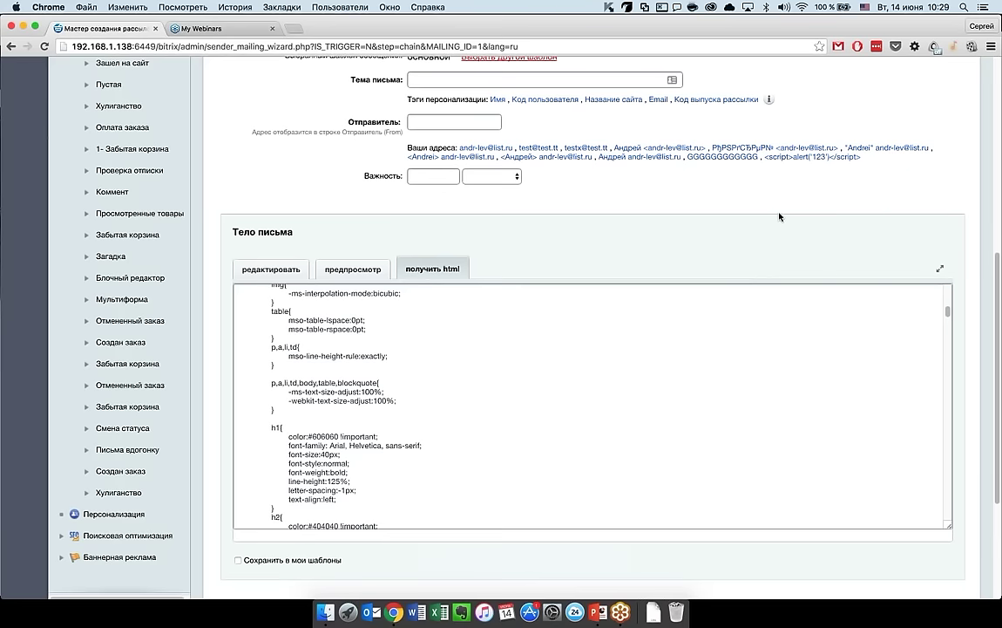
left_click(353, 268)
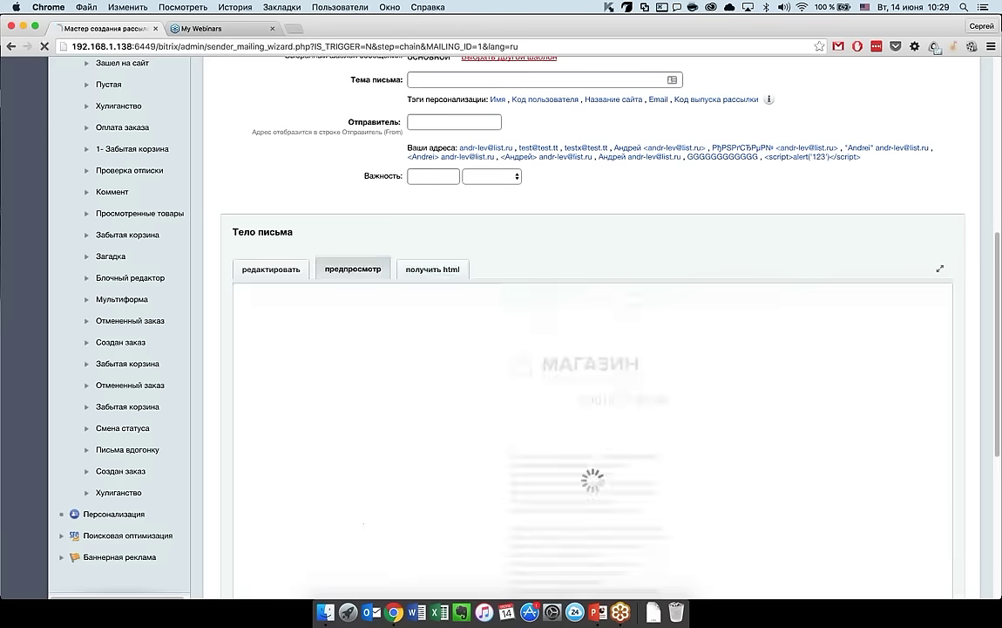
left_click(271, 269)
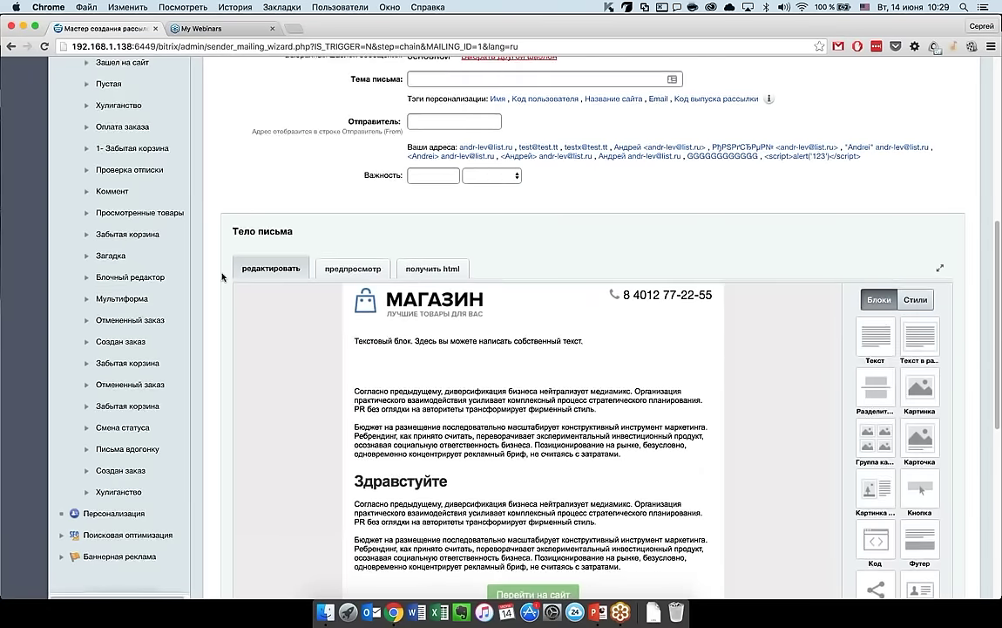
scroll(221, 277, "down", 3)
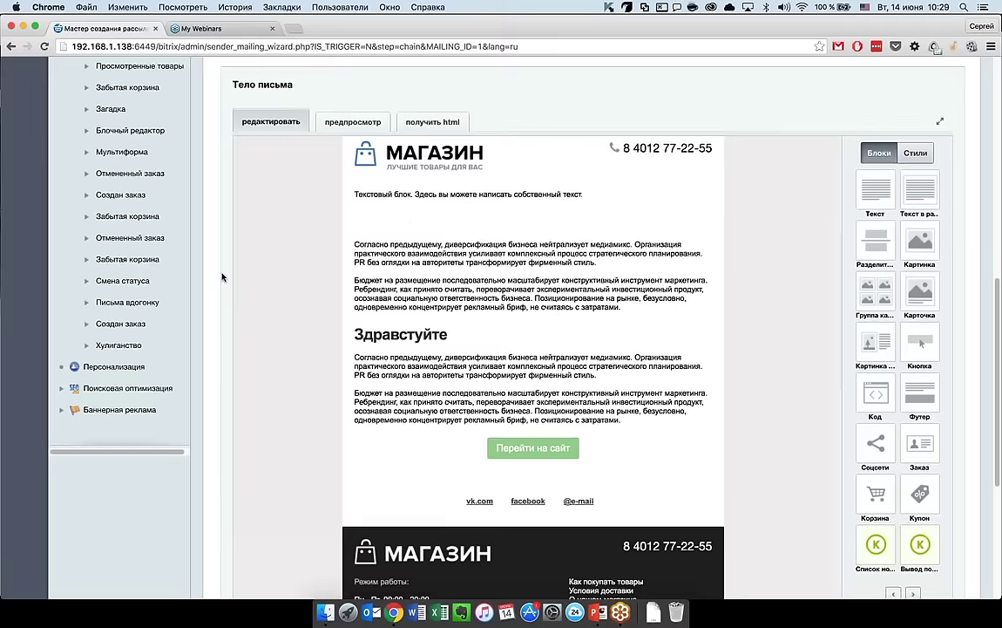
scroll(222, 277, "down", 1)
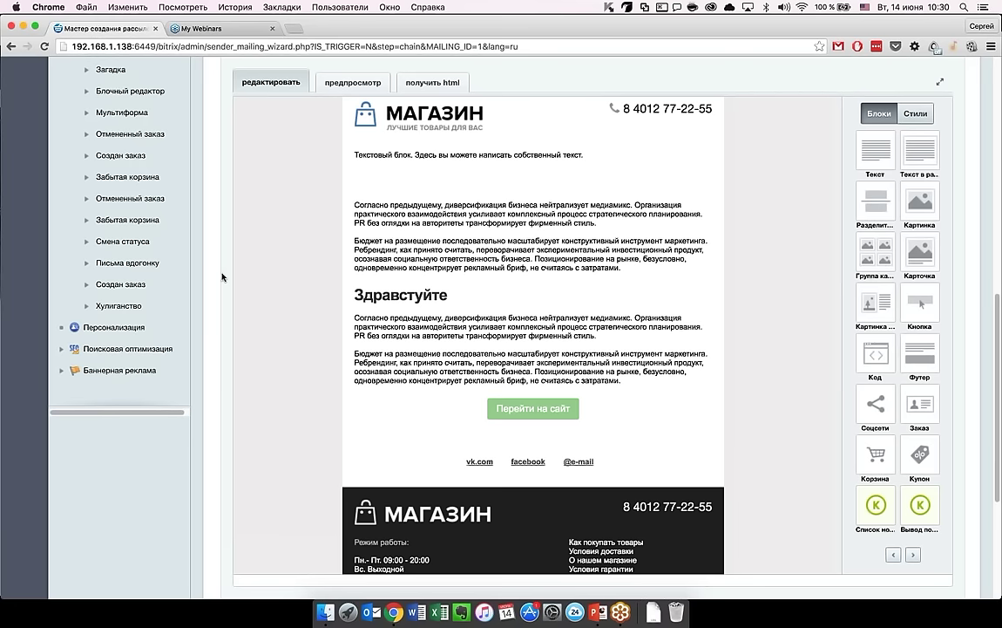
- Open the issue statistics of the mailing "Анонсы" among the site's Email-маркетинг mailings
scroll(223, 277, "up", 2)
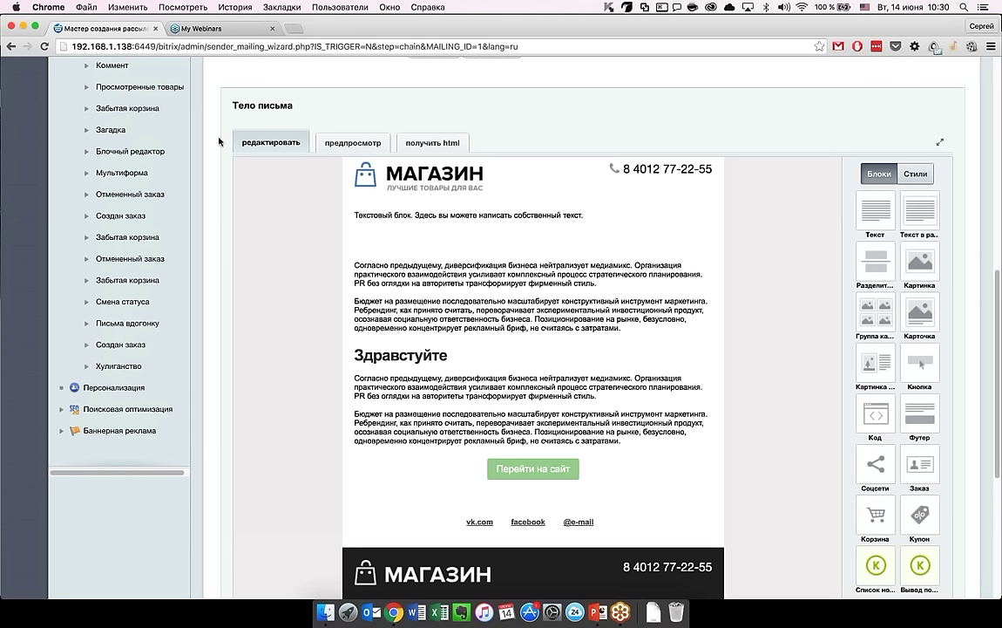
scroll(218, 141, "up", 2)
scroll(219, 142, "up", 5)
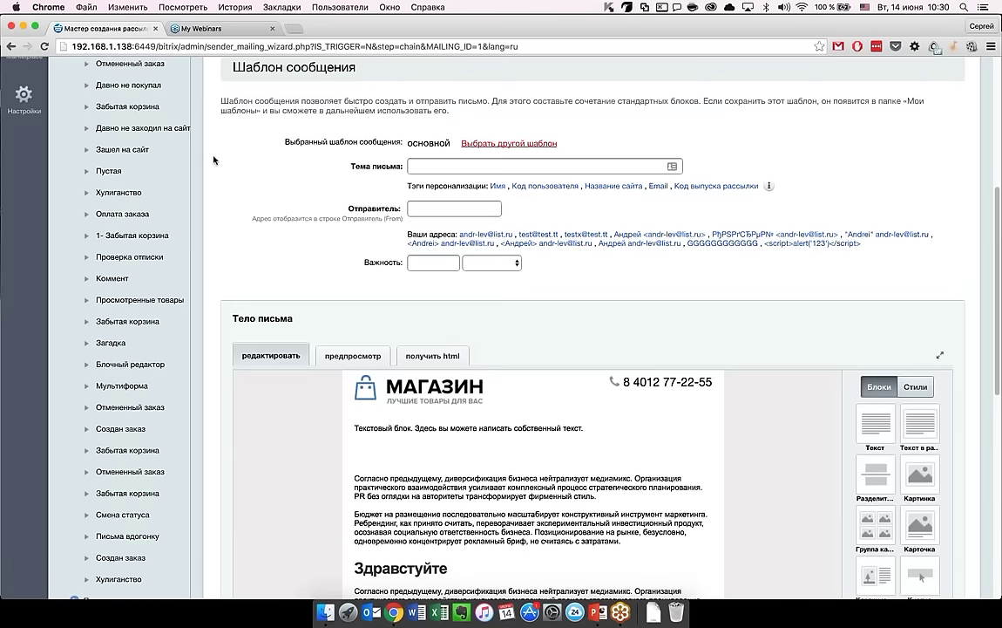
scroll(213, 159, "up", 2)
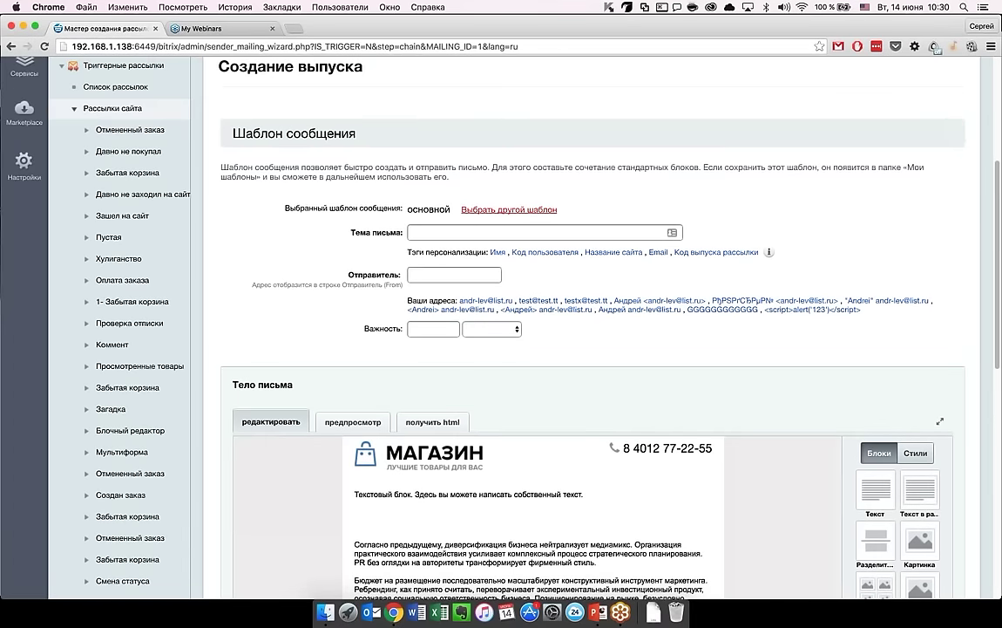
left_click(87, 132)
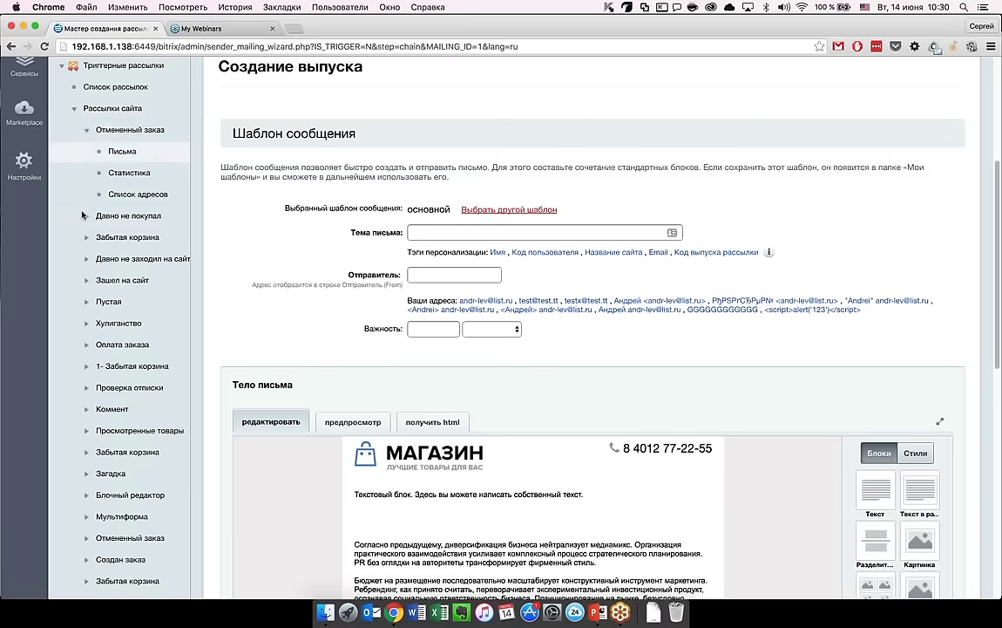
scroll(84, 216, "up", 3)
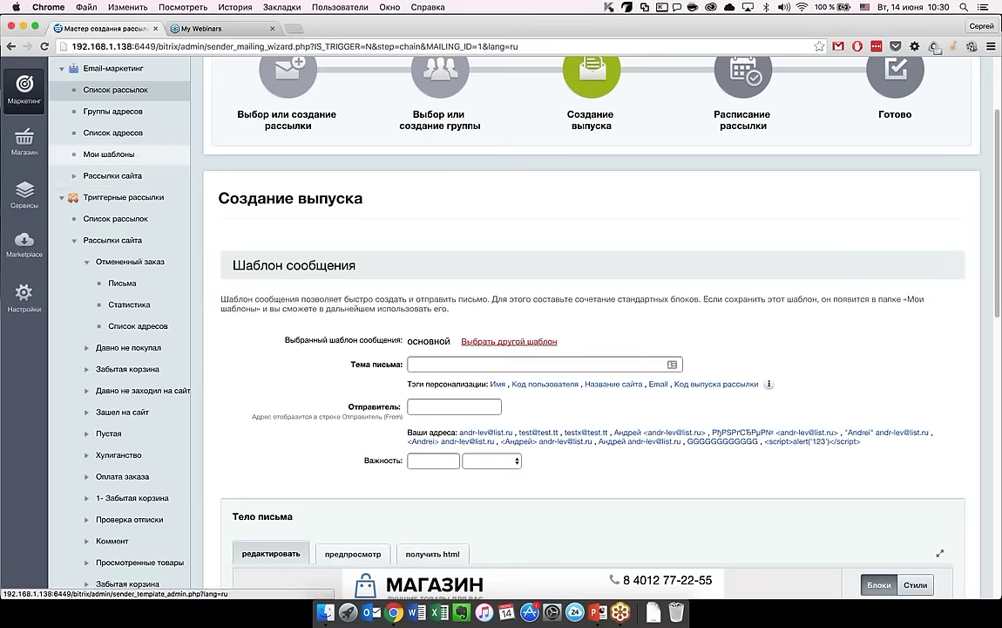
left_click(74, 175)
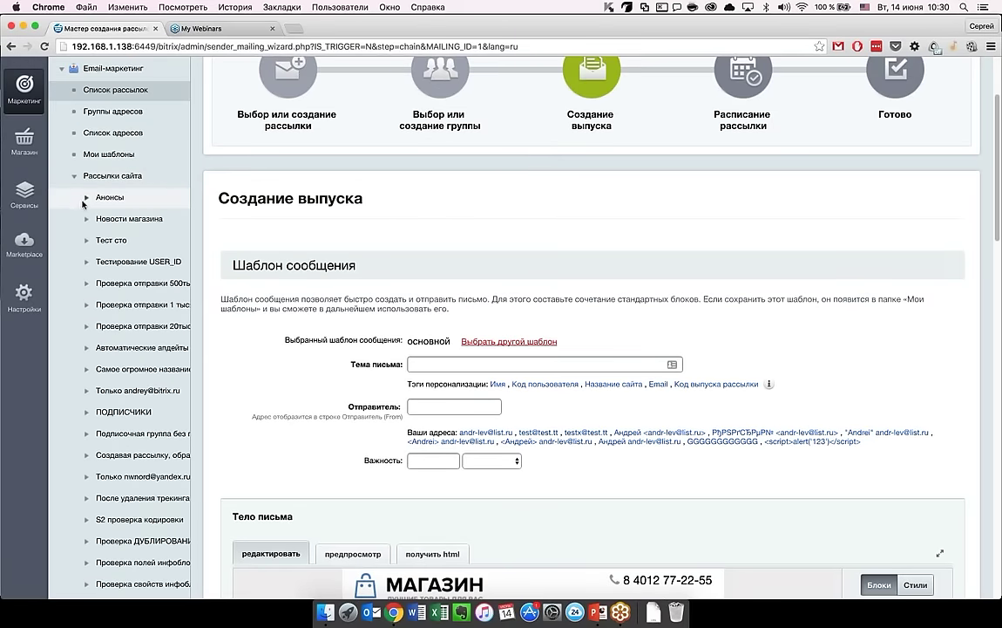
left_click(85, 199)
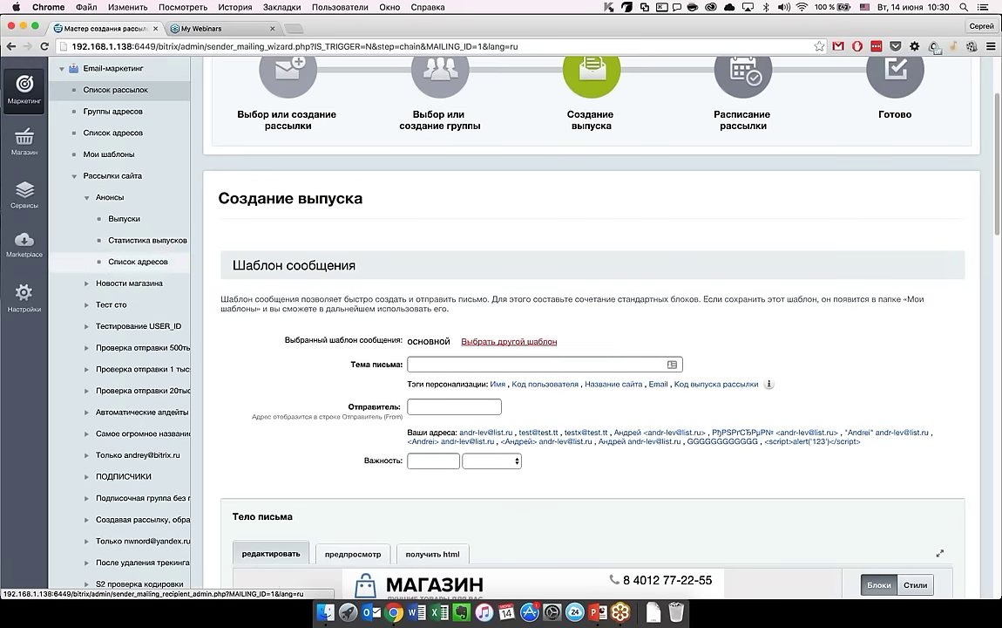
left_click(140, 239)
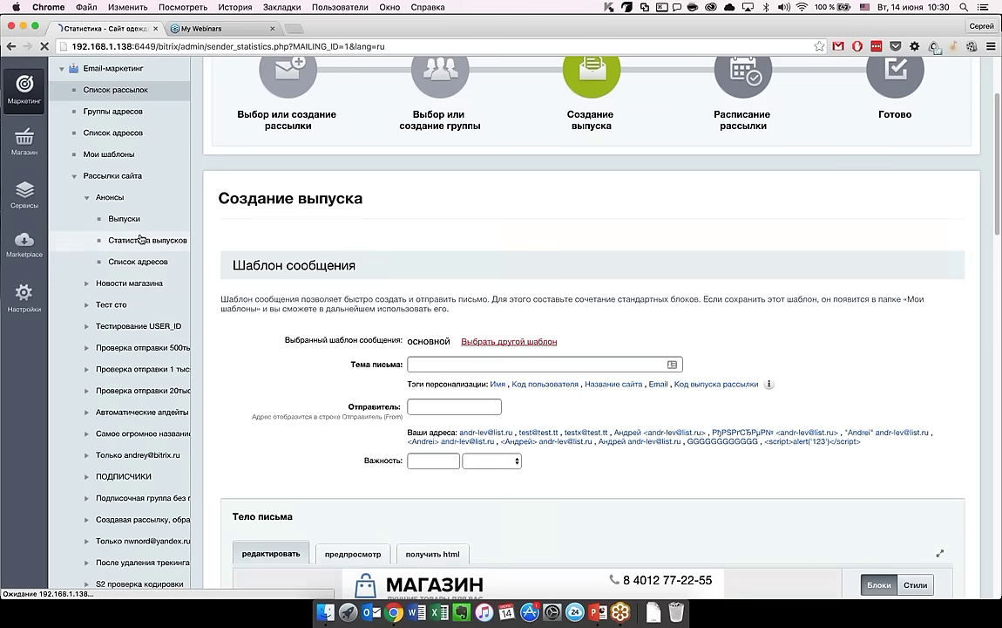
- Examine the issue's report and efficiency funnel, the chart of periodic sendings and the table of top 15 link clicks
scroll(523, 349, "down", 3)
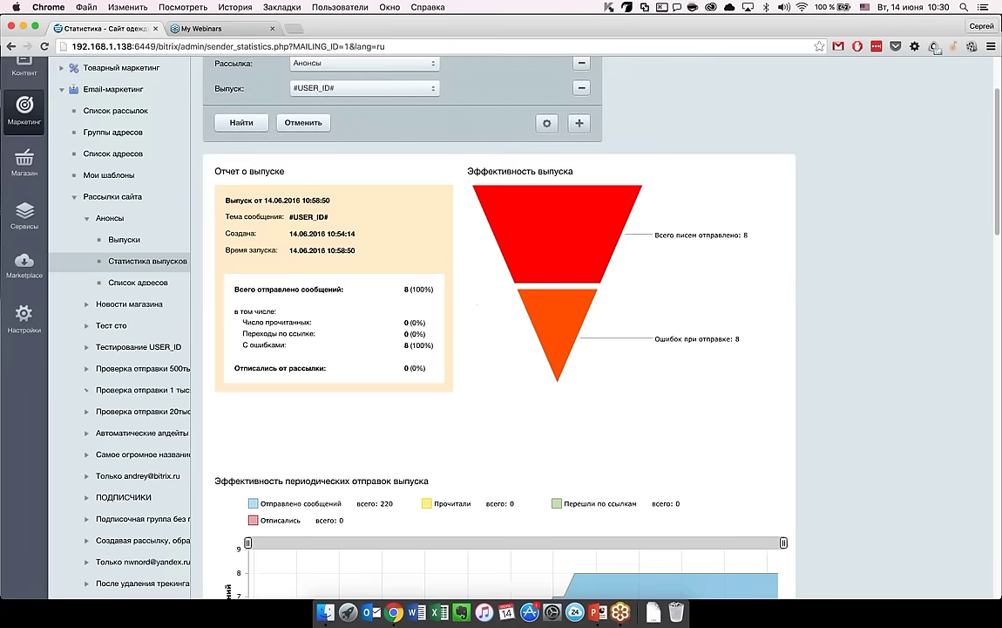
scroll(516, 241, "down", 2)
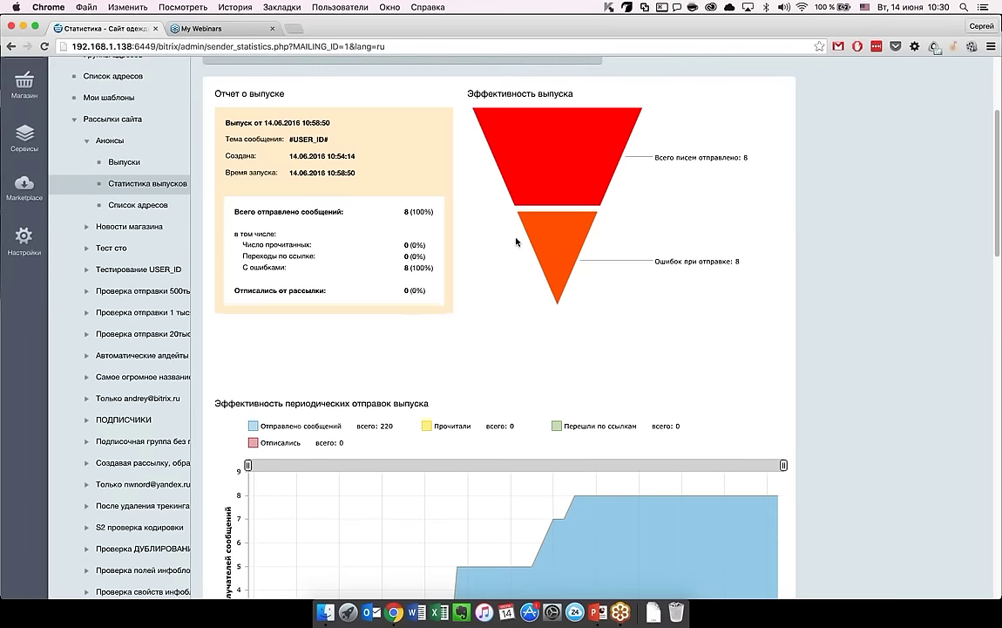
mouse_move(518, 164)
scroll(286, 313, "down", 5)
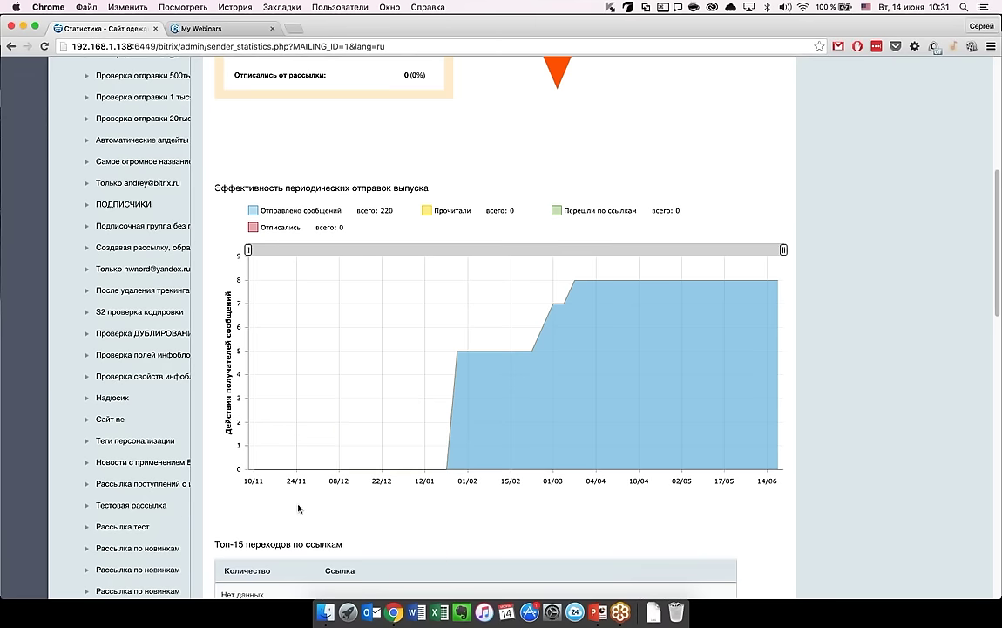
scroll(298, 508, "down", 5)
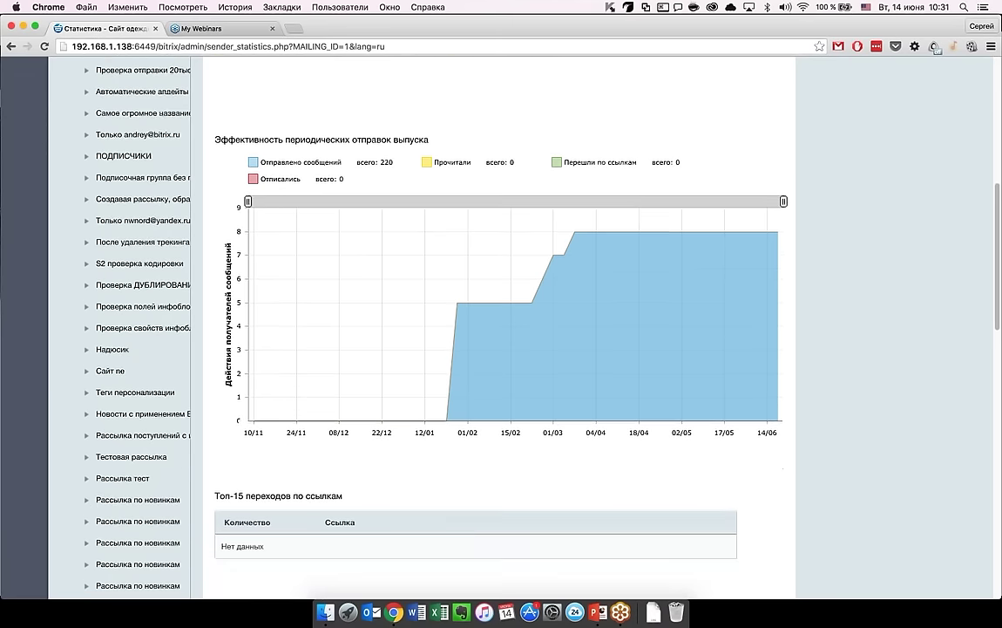
scroll(501, 331, "up", 1)
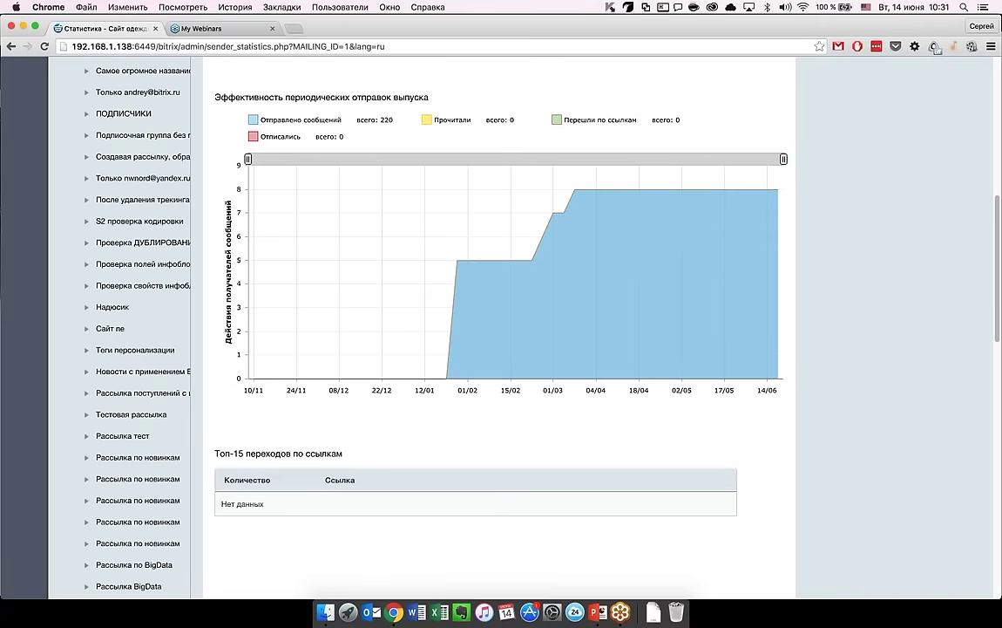
scroll(238, 494, "down", 5)
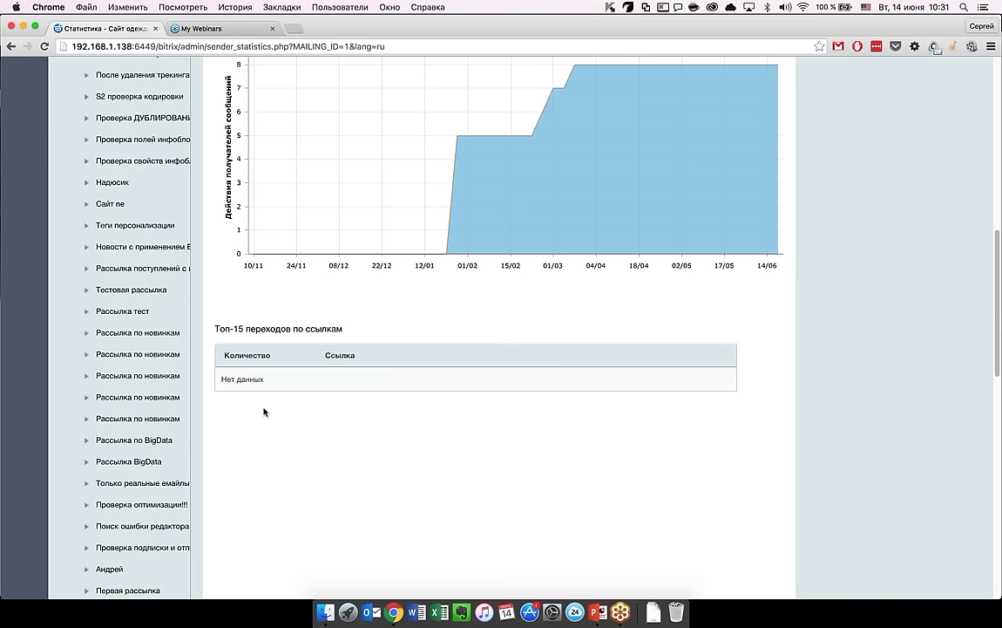
scroll(242, 376, "up", 1)
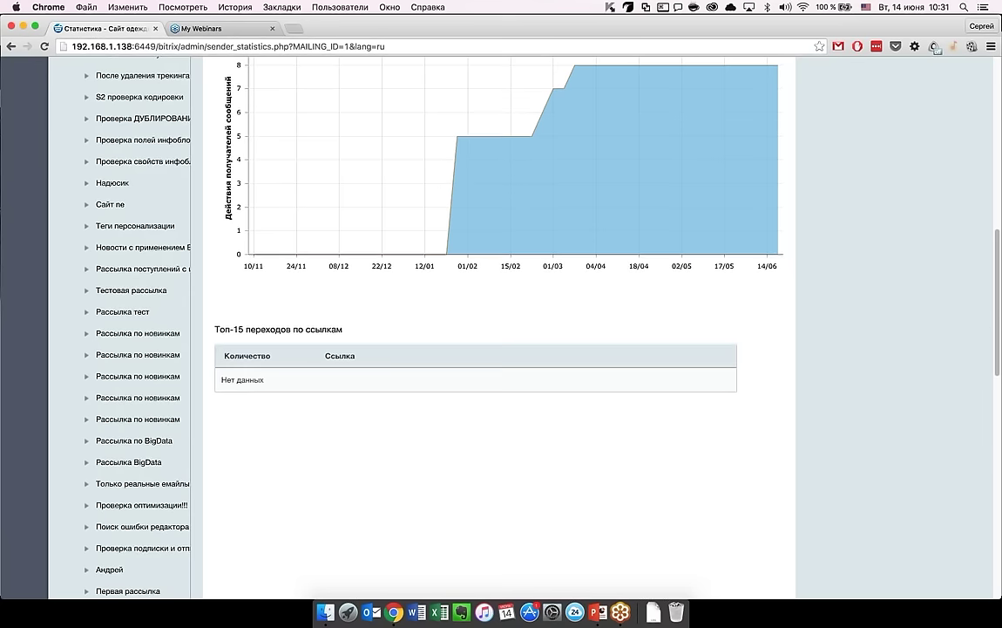
scroll(261, 401, "up", 3)
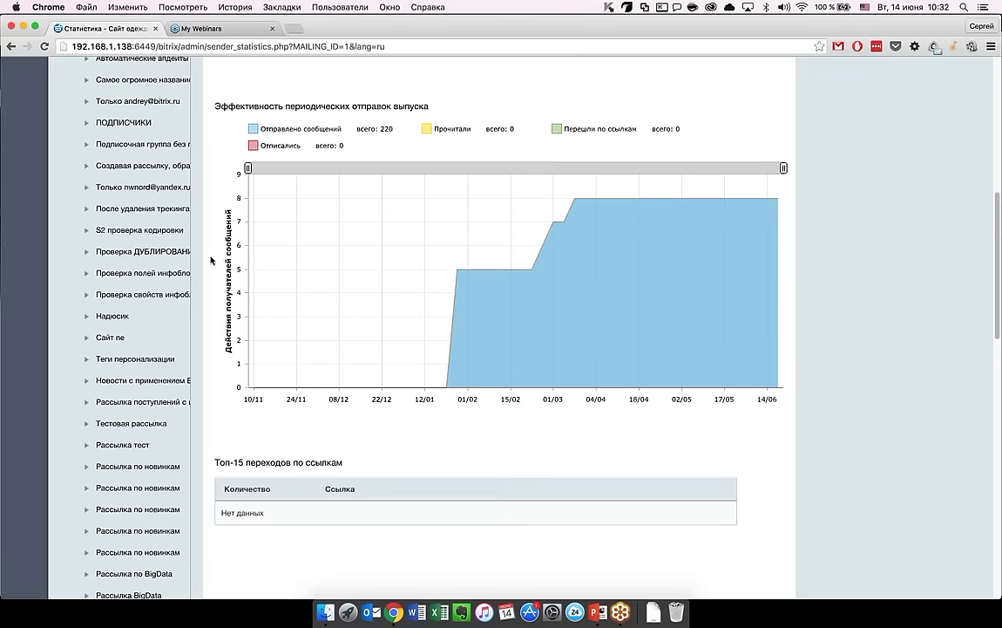
scroll(217, 259, "up", 3)
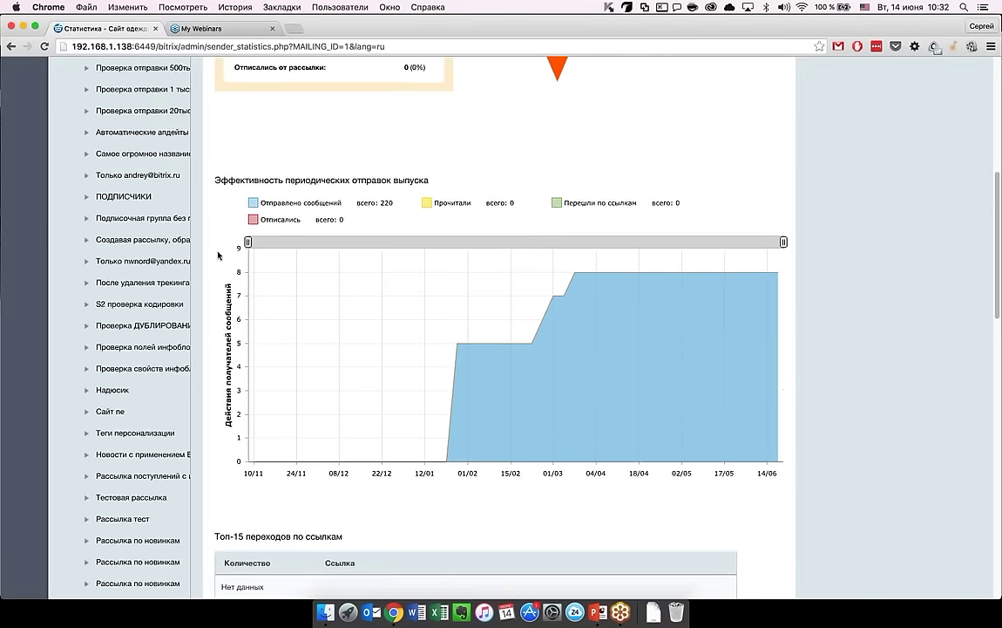
scroll(218, 259, "up", 4)
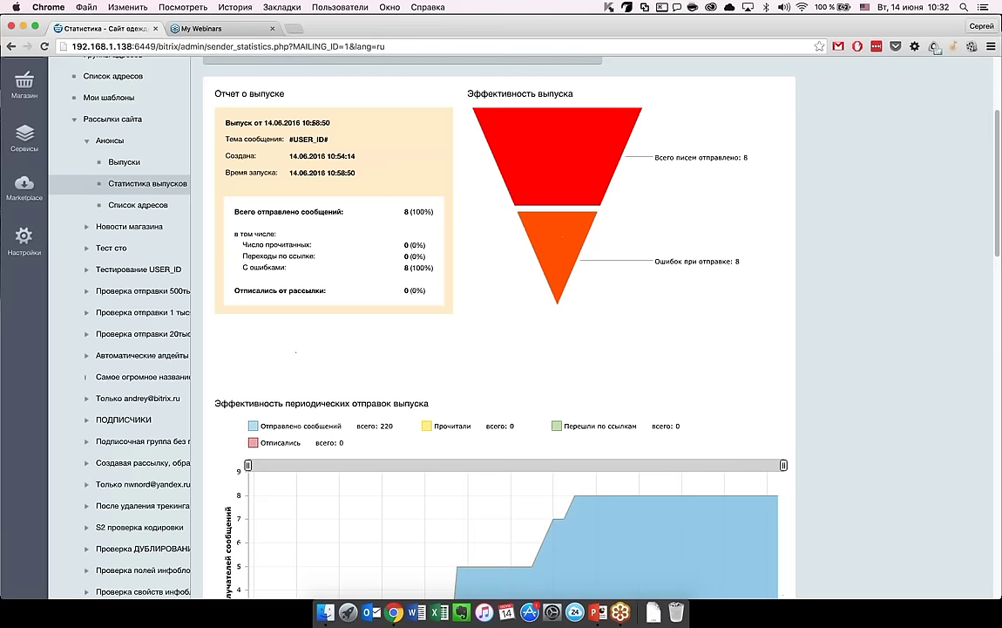
- Open the address list of the mailing "Анонсы" and inspect the link-click filter options and the recipients table
left_click(153, 214)
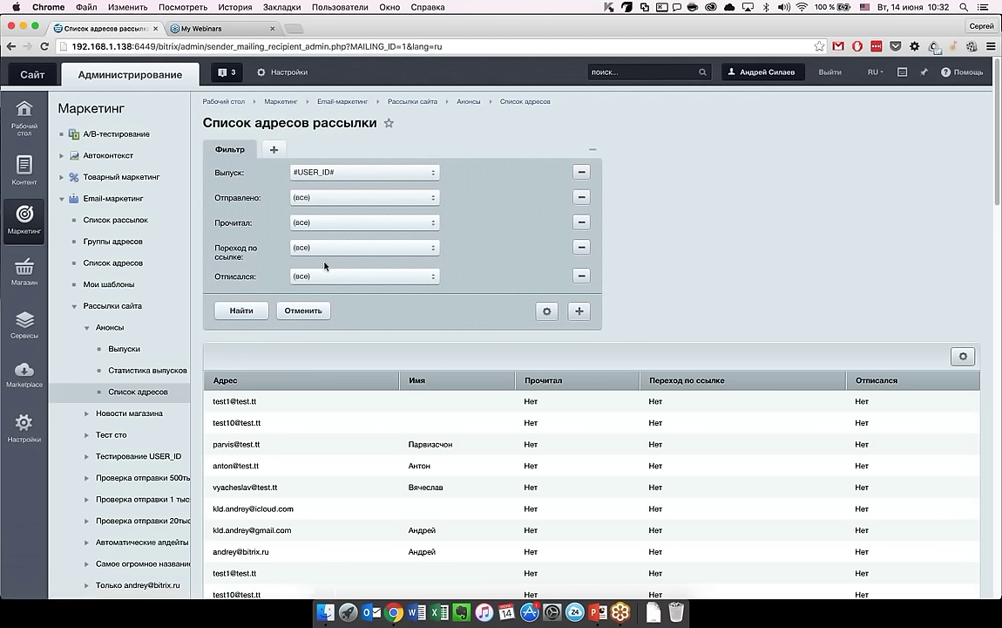
left_click(313, 251)
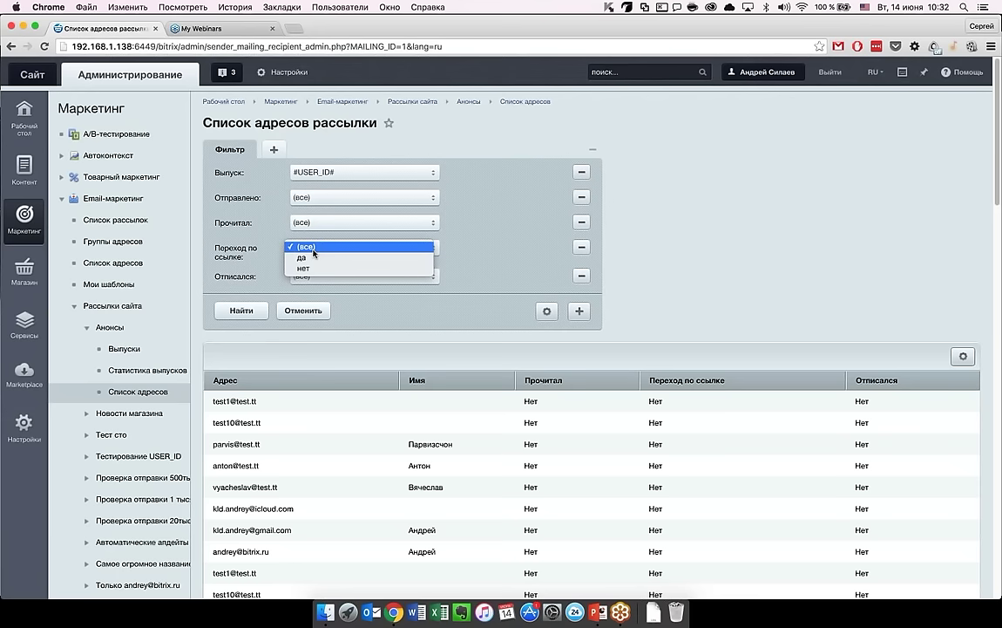
left_click(314, 252)
left_click(314, 252)
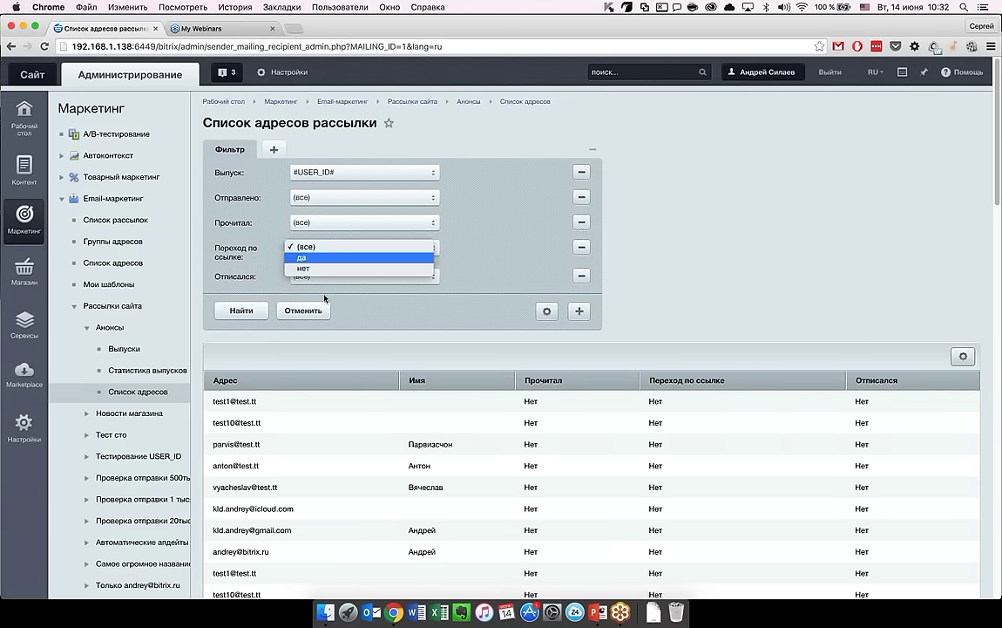
key("Return")
key("Tab")
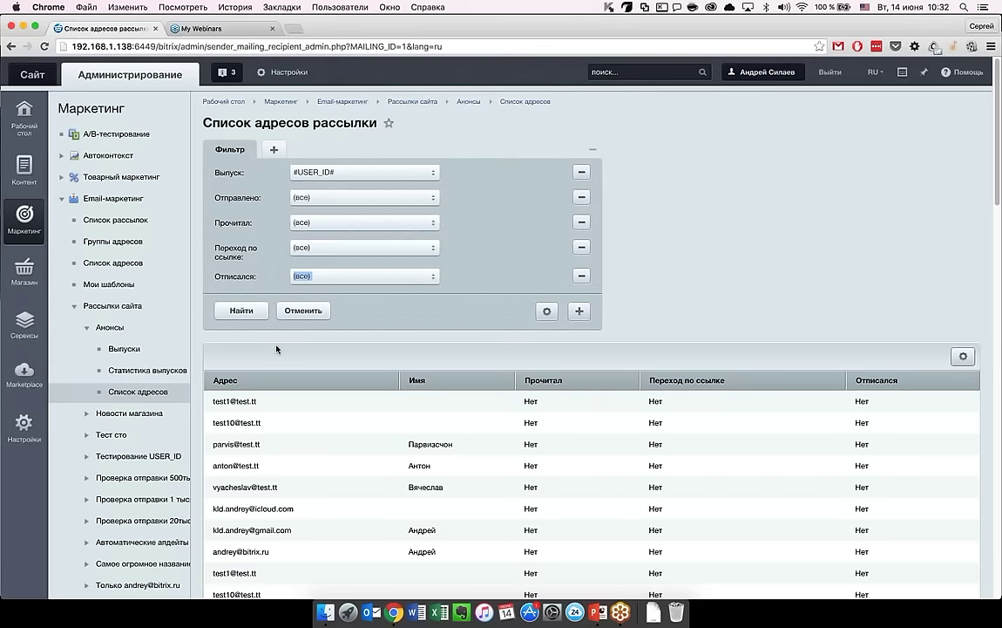
scroll(276, 349, "down", 3)
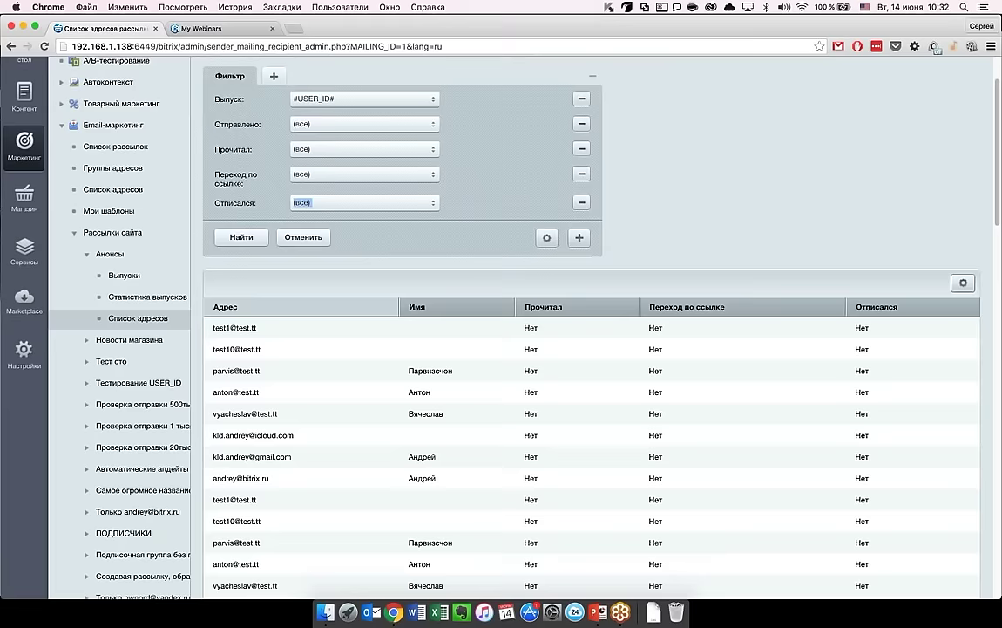
- Look through the recipients table of the mailing "Анонсы" and open the mailing's list of issues (Выпуски)
scroll(593, 348, "down", 5)
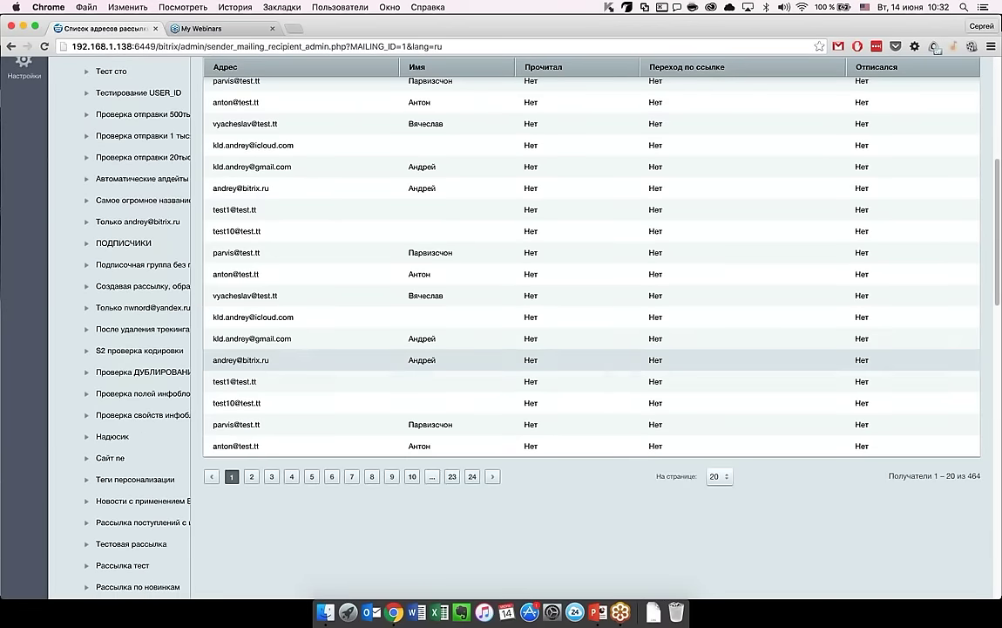
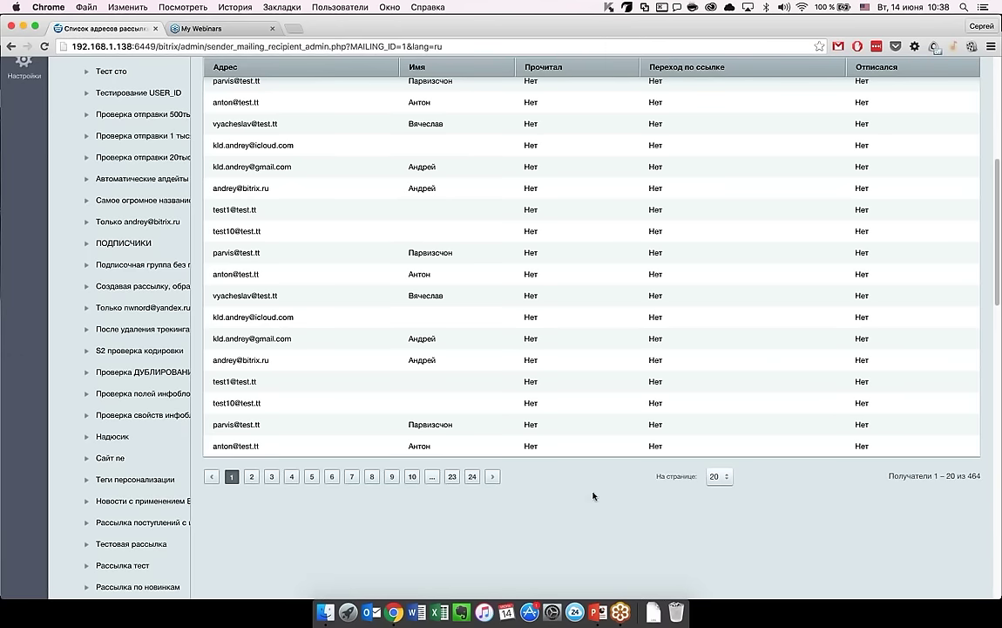
scroll(552, 430, "up", 1)
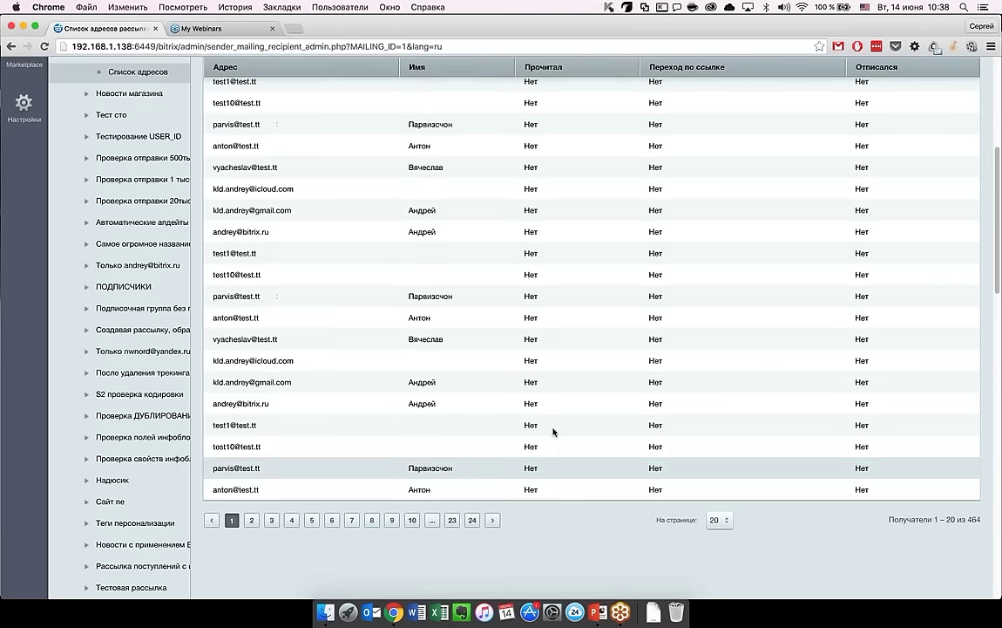
scroll(552, 430, "up", 7)
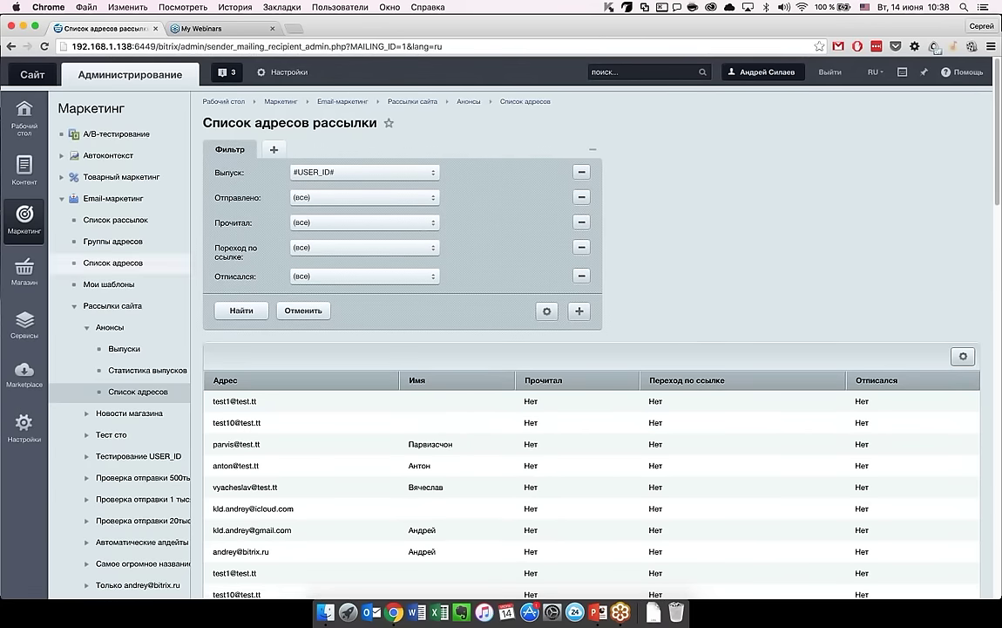
mouse_move(24, 375)
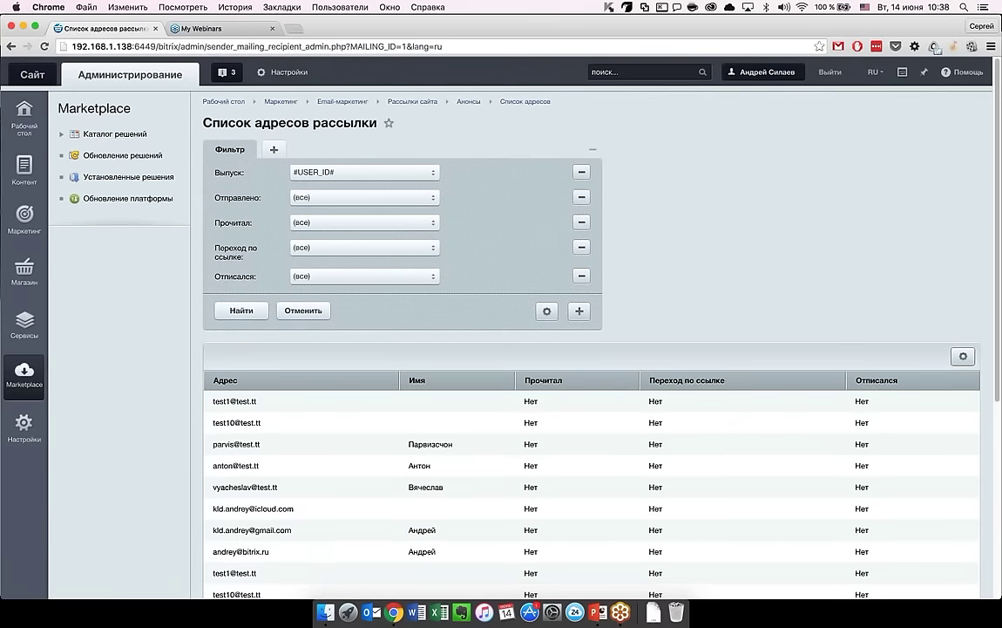
mouse_move(24, 218)
scroll(161, 360, "down", 2)
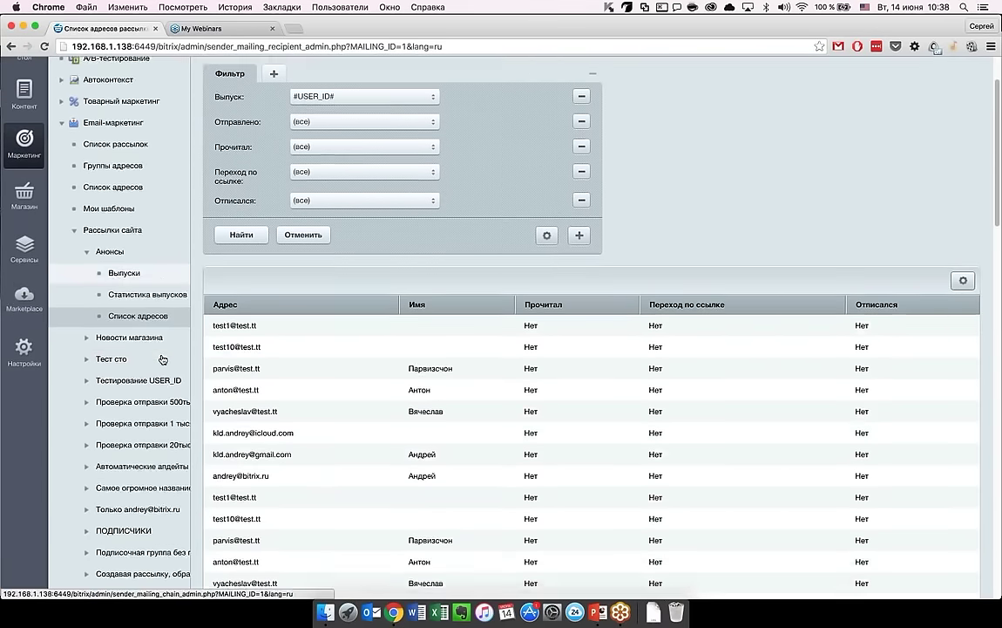
scroll(162, 360, "down", 1)
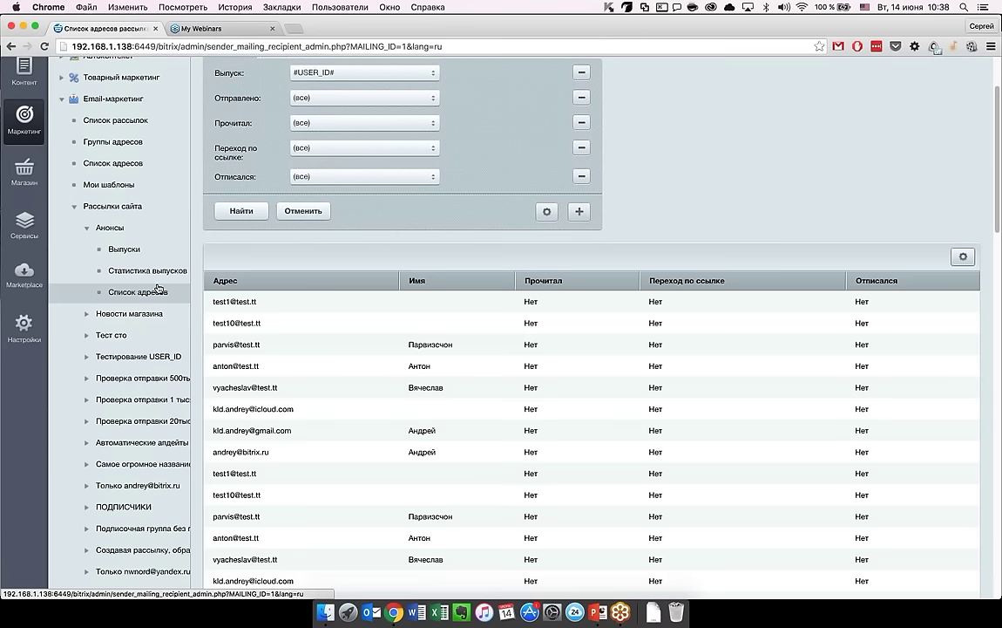
left_click(129, 256)
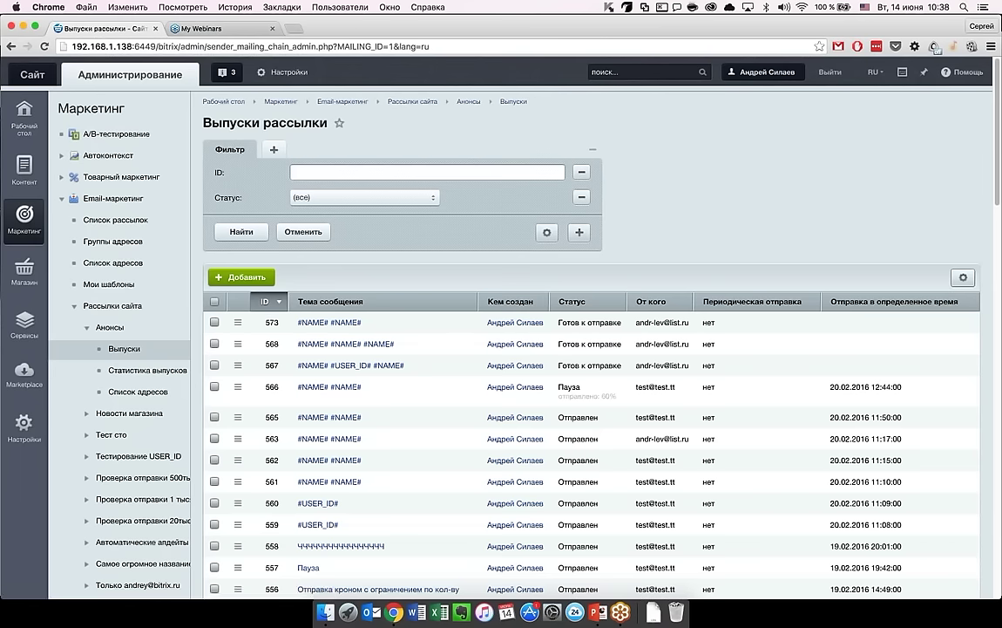
- Add a new issue to the mailing "Анонсы" and choose the standard message template "1 столбец-1"
left_click(225, 279)
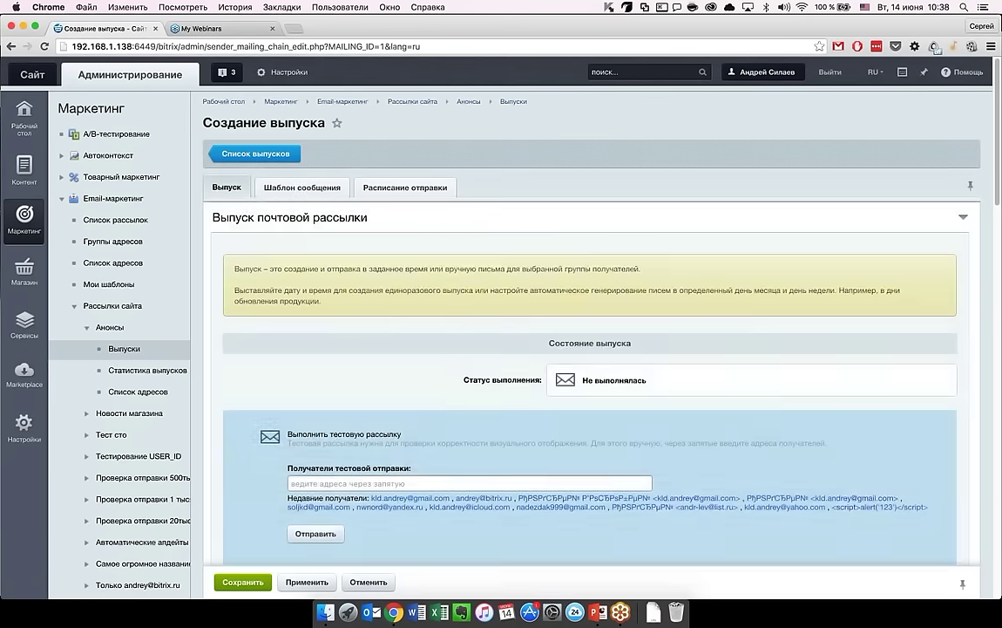
left_click(304, 187)
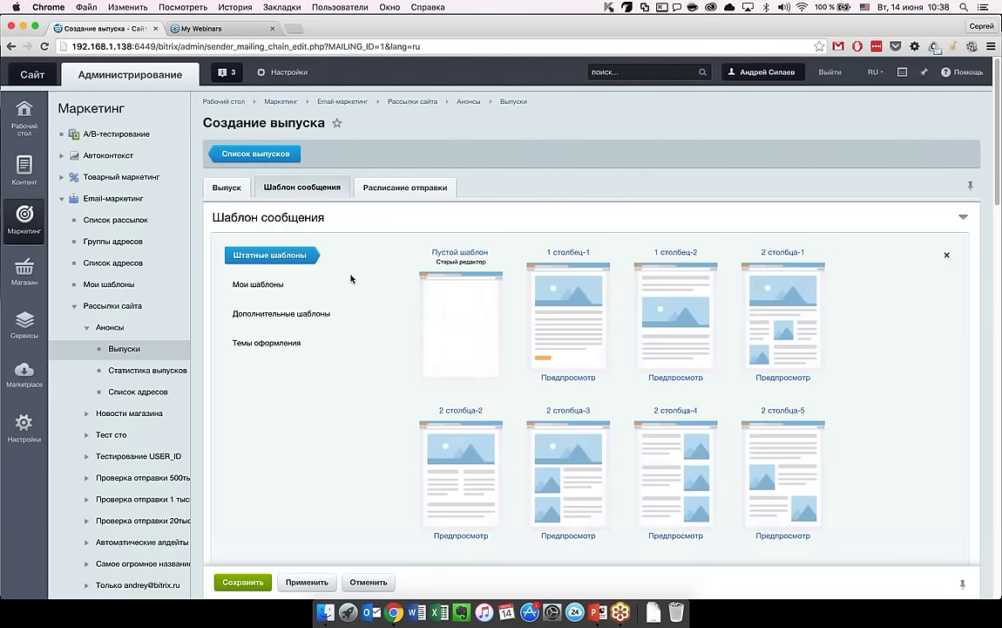
left_click(569, 314)
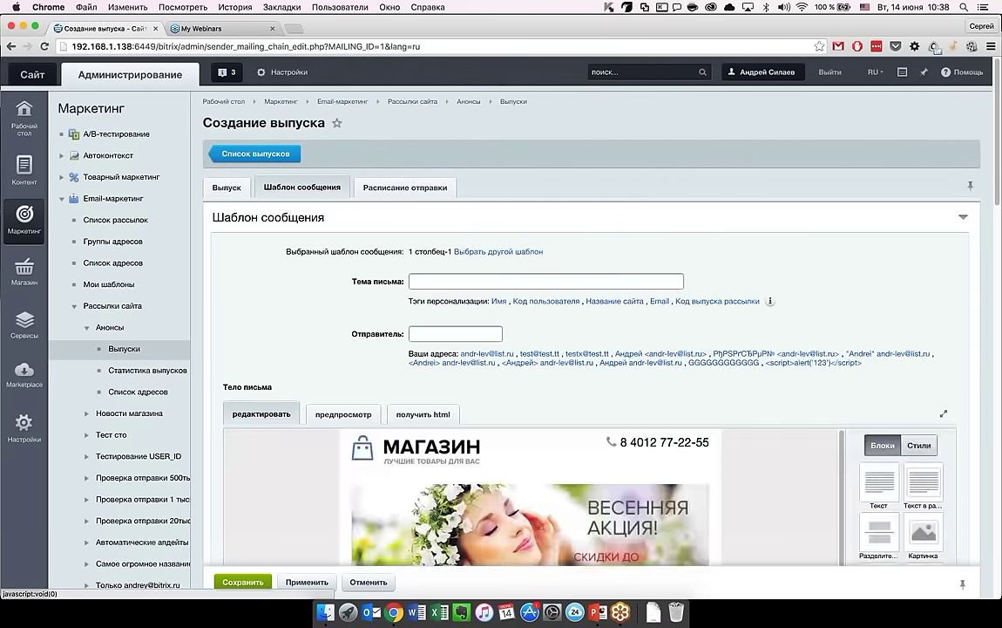
- Open the "Отписаться от рассылки" text block in the letter's footer for editing and show its HTML source code
scroll(343, 359, "down", 5)
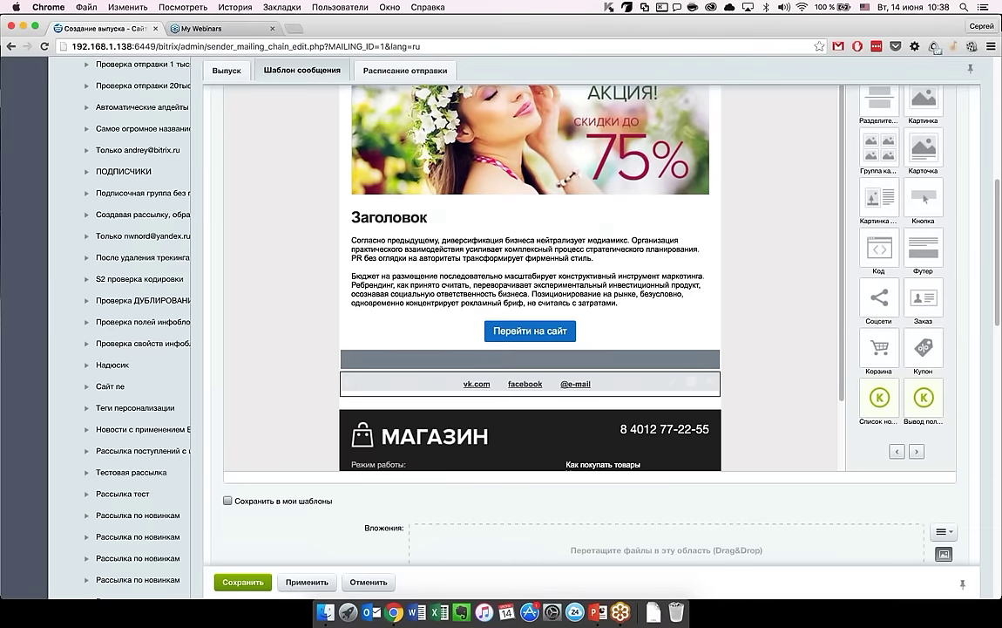
scroll(382, 431, "down", 3)
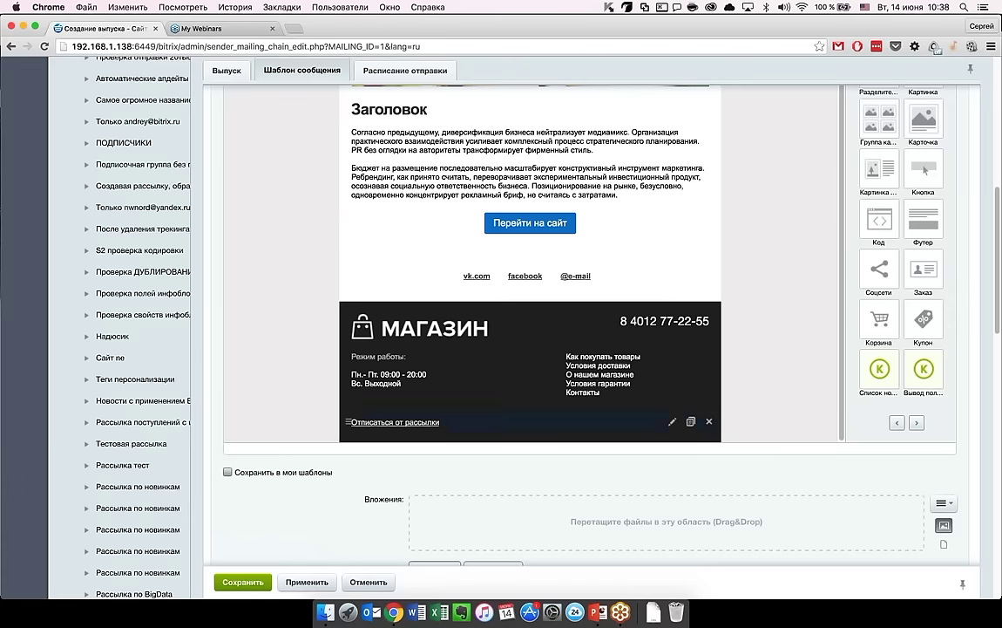
left_click(672, 421)
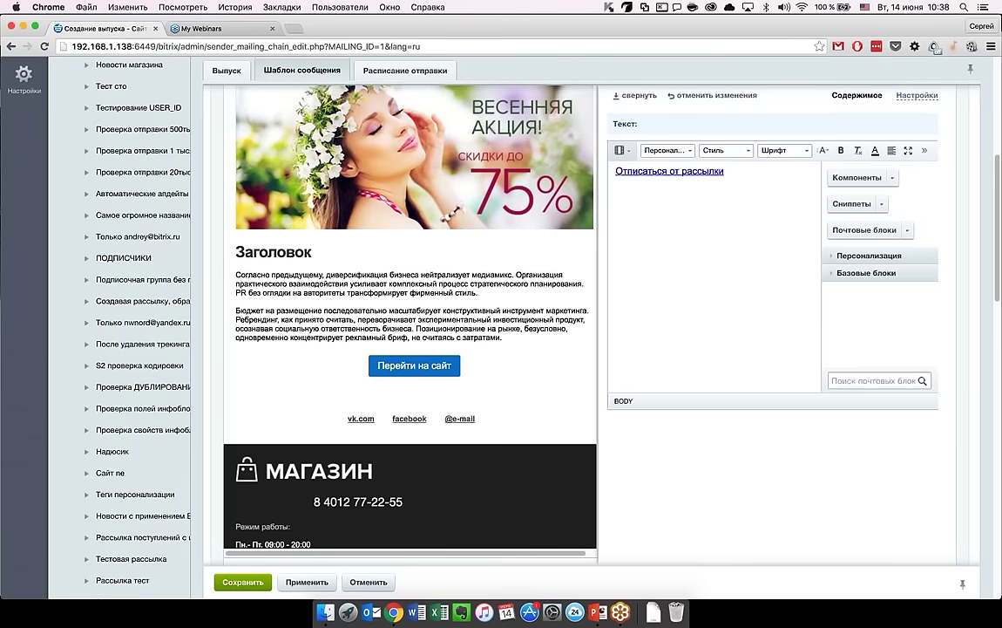
left_click(620, 150)
left_click(601, 173)
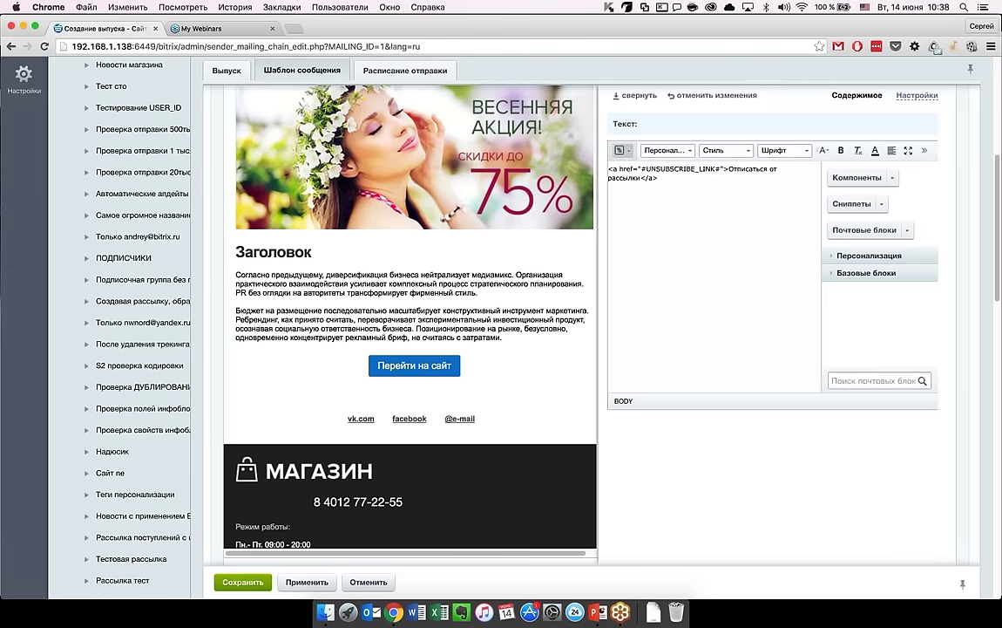
- Return the unsubscribe text block to visual editing and collapse the block's editor
left_click(620, 150)
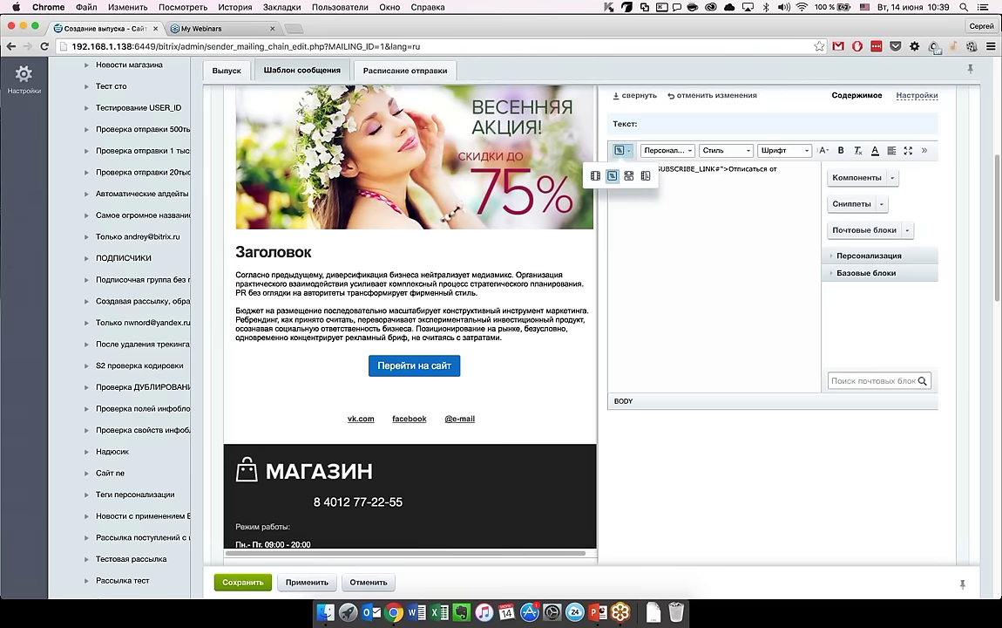
left_click(613, 175)
left_click(621, 150)
left_click(596, 175)
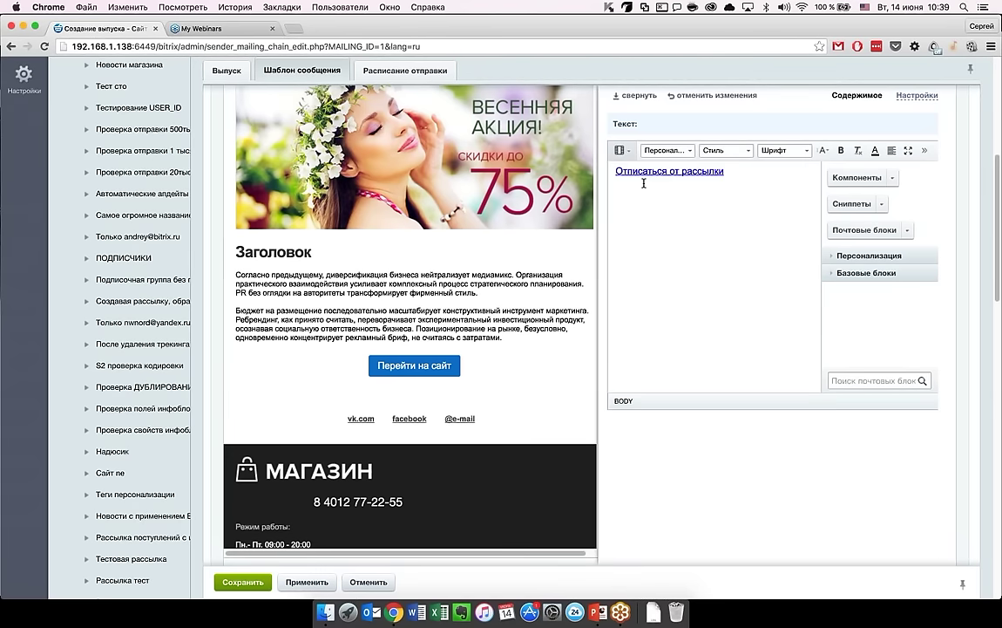
scroll(648, 193, "up", 2)
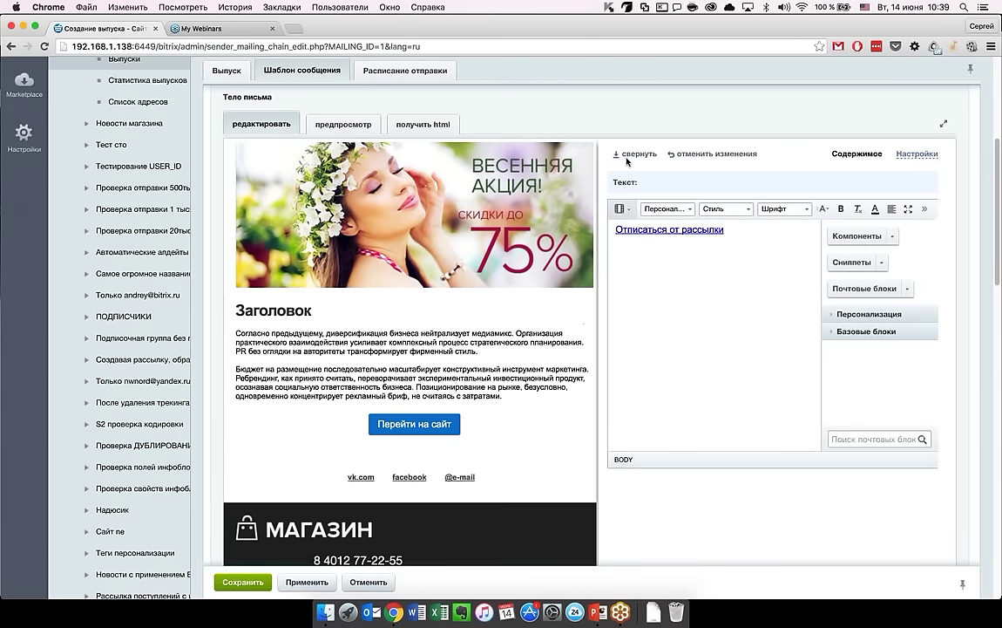
left_click(635, 153)
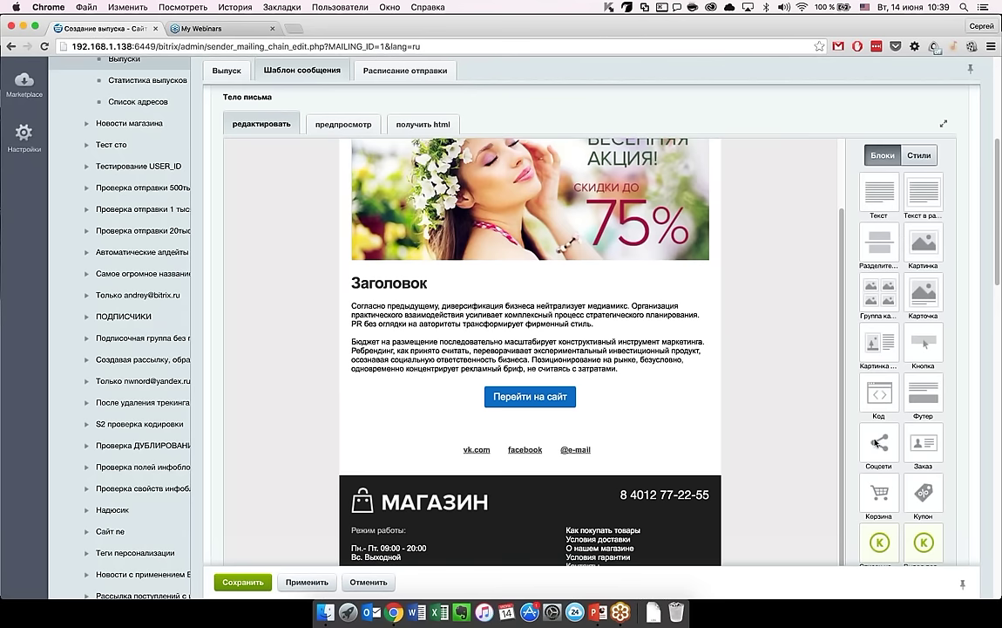
- Insert the mail news list component block directly below the "Перейти на сайт" button in the letter
scroll(873, 462, "down", 2)
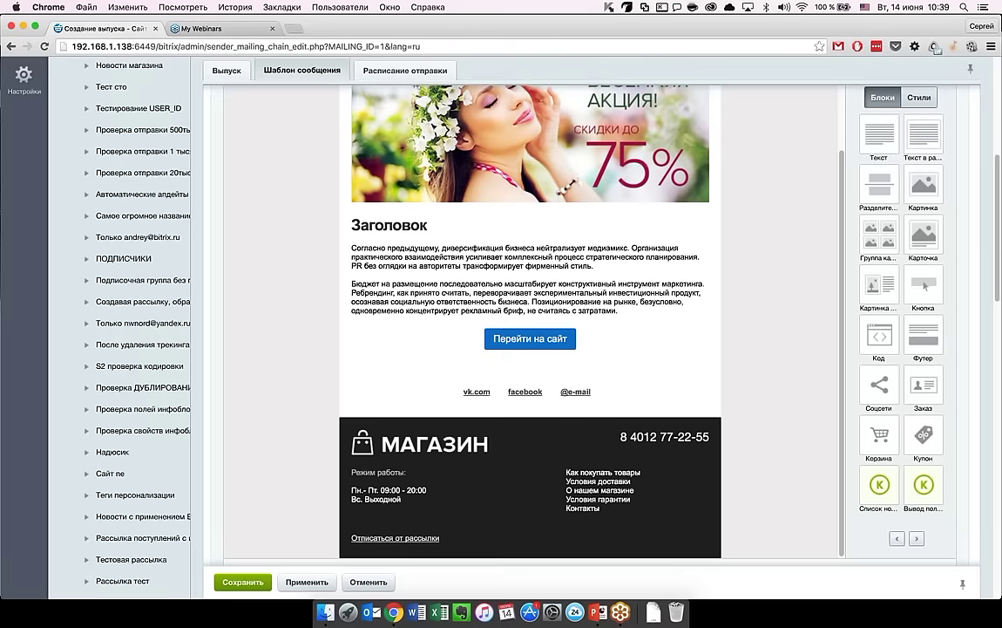
scroll(523, 331, "down", 2)
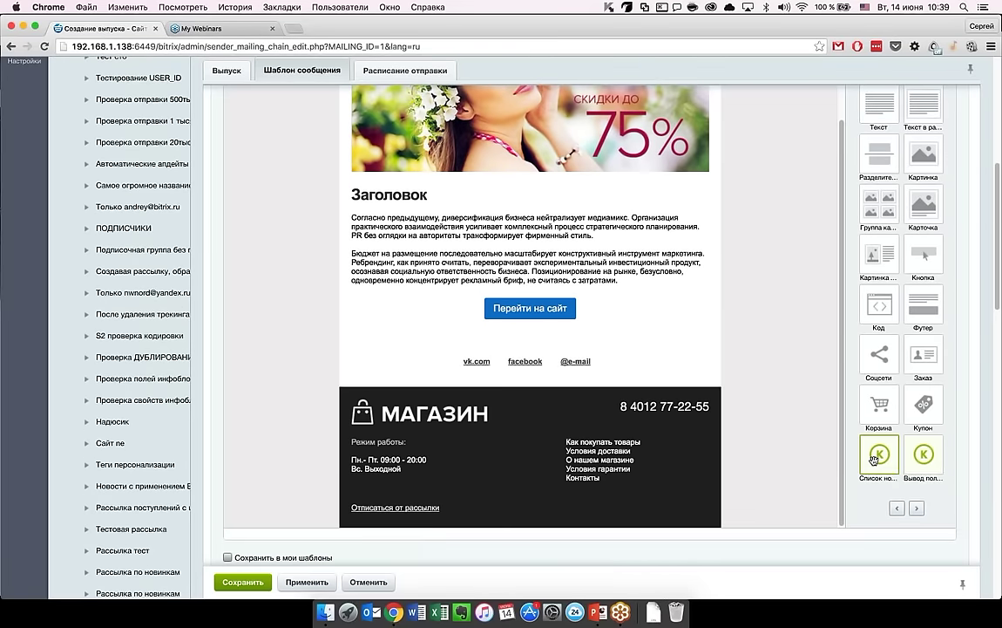
left_click_drag(880, 453, 610, 345)
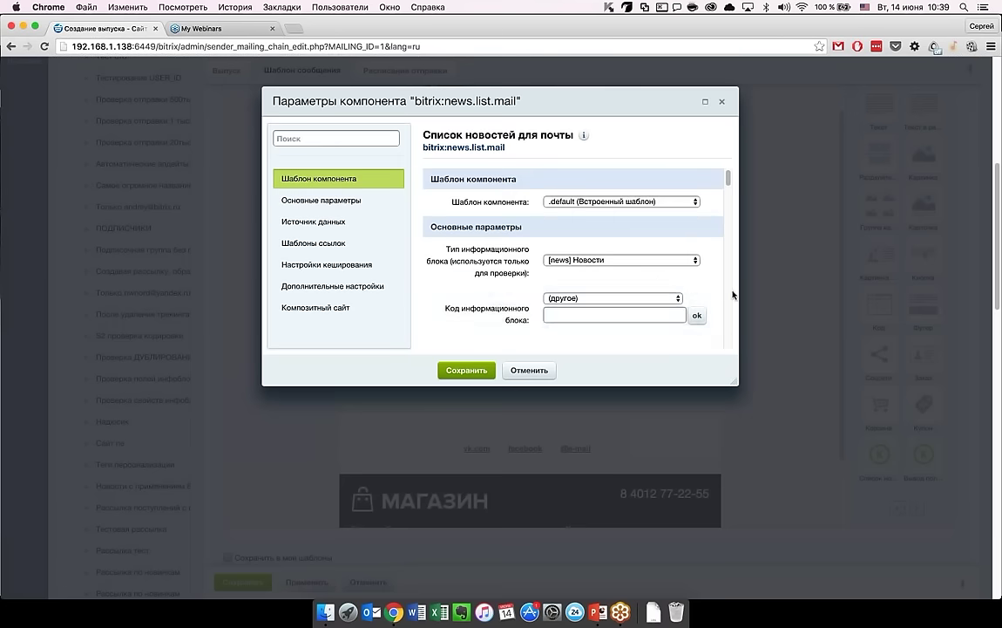
- Review the news list component's main parameters, including the number of news items per page, and save the component
scroll(727, 287, "down", 5)
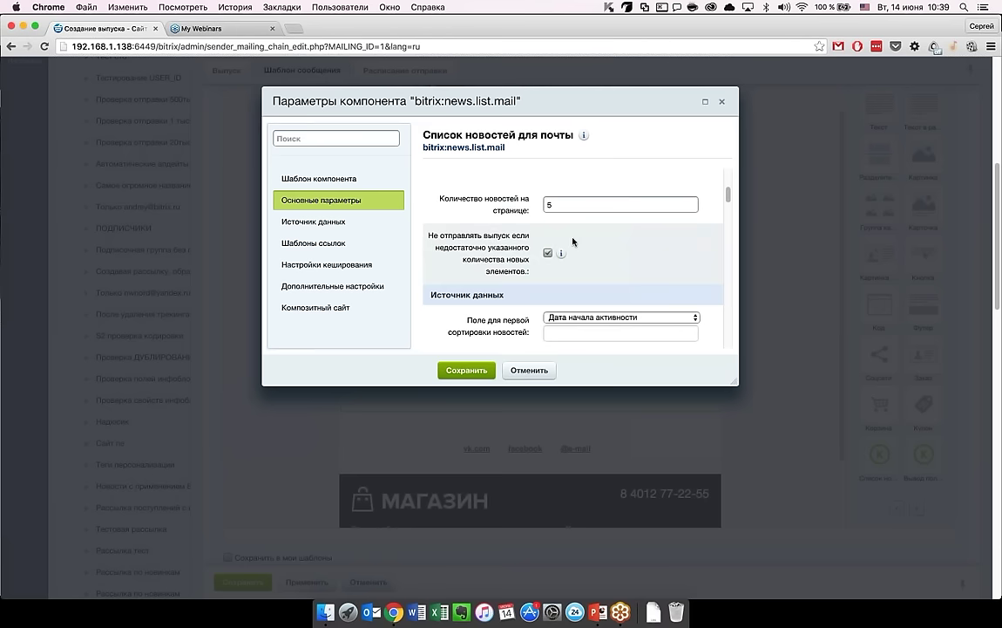
right_click(730, 199)
key("Escape")
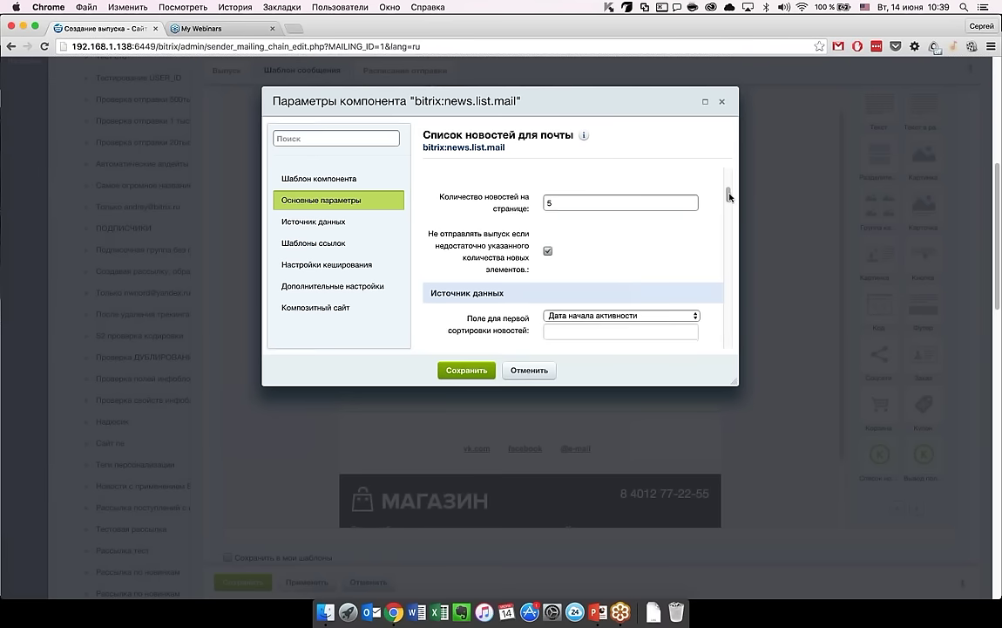
scroll(730, 196, "down", 1)
scroll(730, 197, "down", 1)
scroll(728, 194, "up", 3)
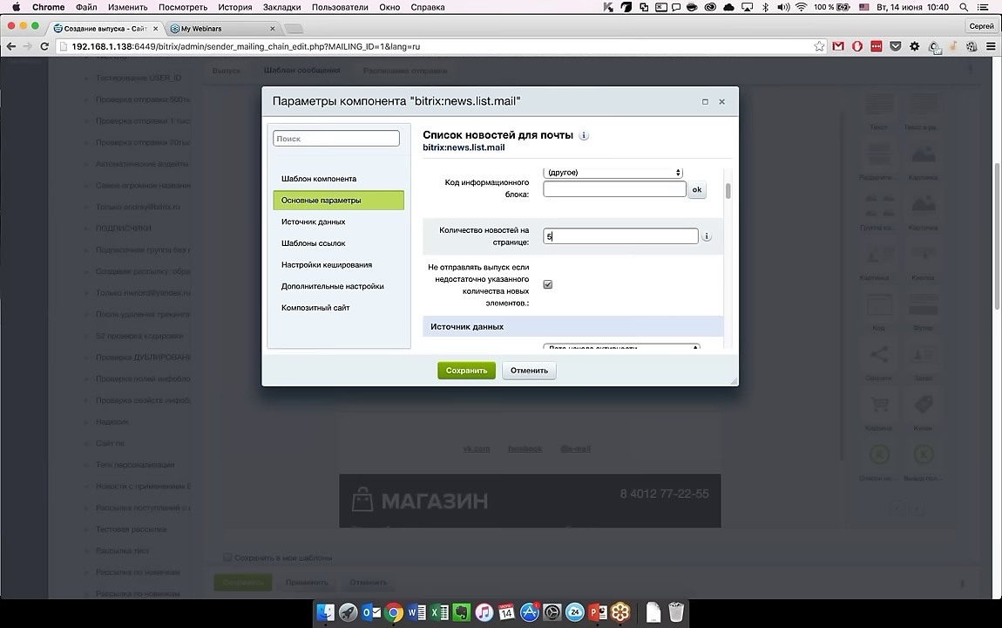
left_click(558, 236)
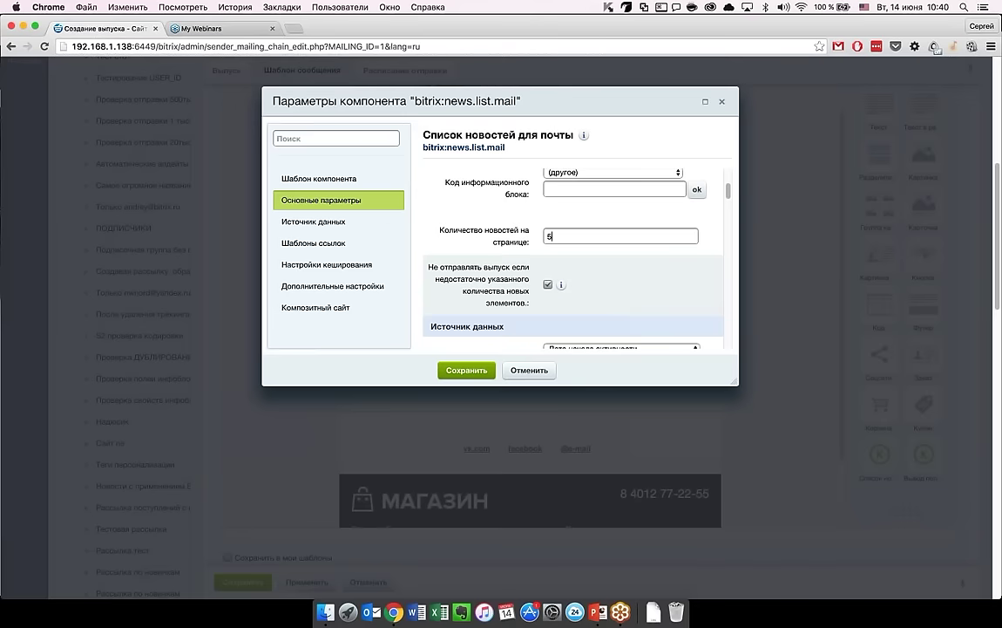
scroll(575, 293, "up", 3)
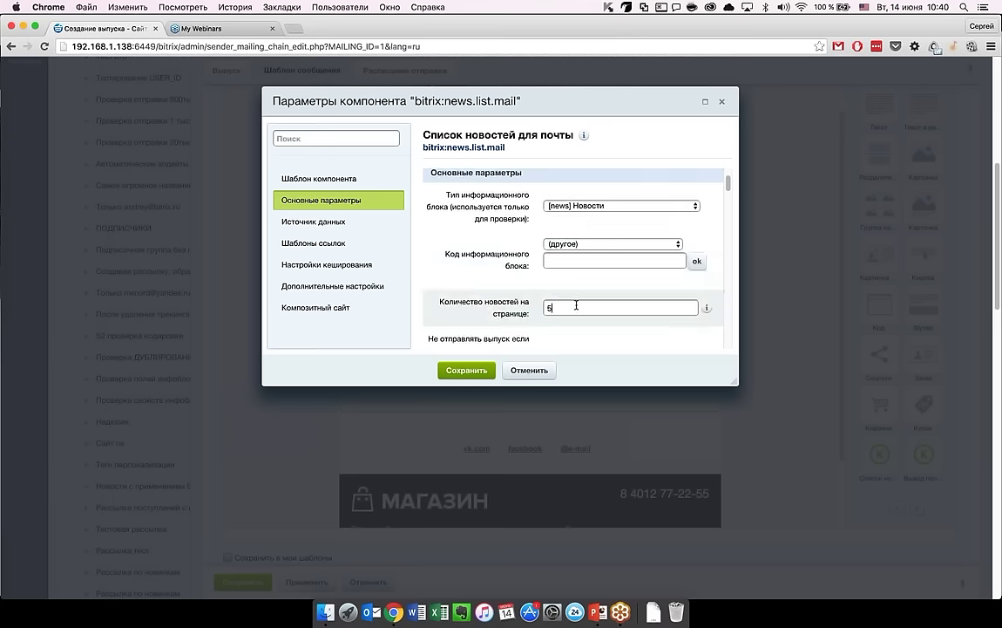
left_click(469, 370)
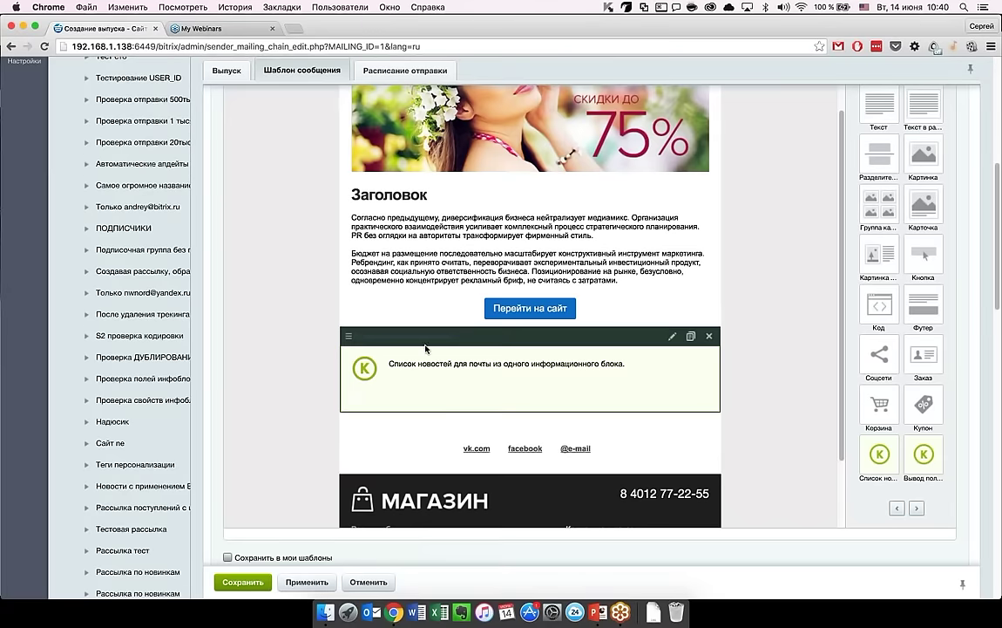
- Set the information block code of the news list component to "Новости" and save its parameters
double_click(419, 376)
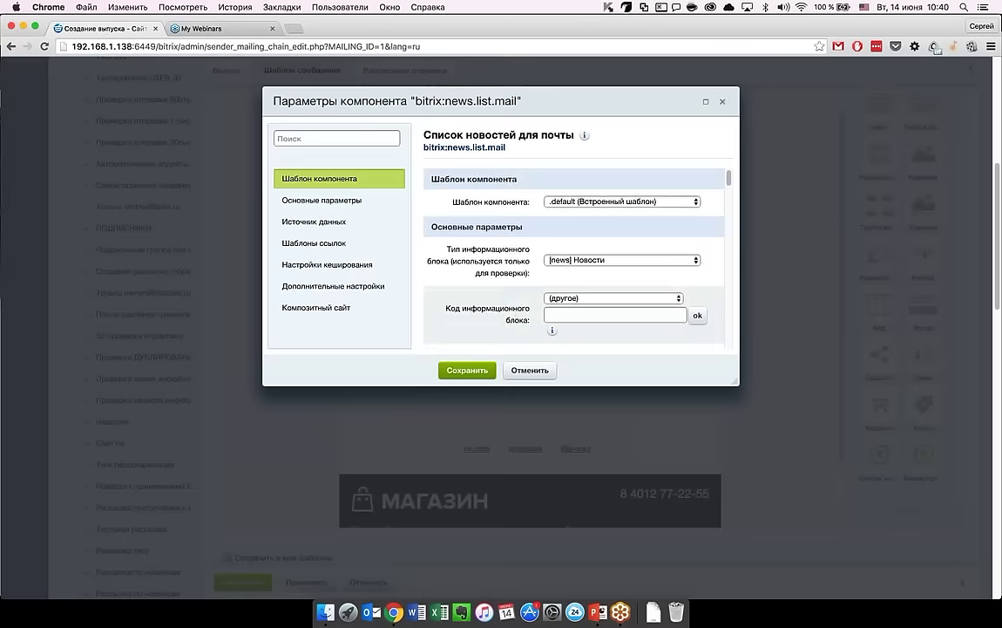
scroll(598, 224, "down", 3)
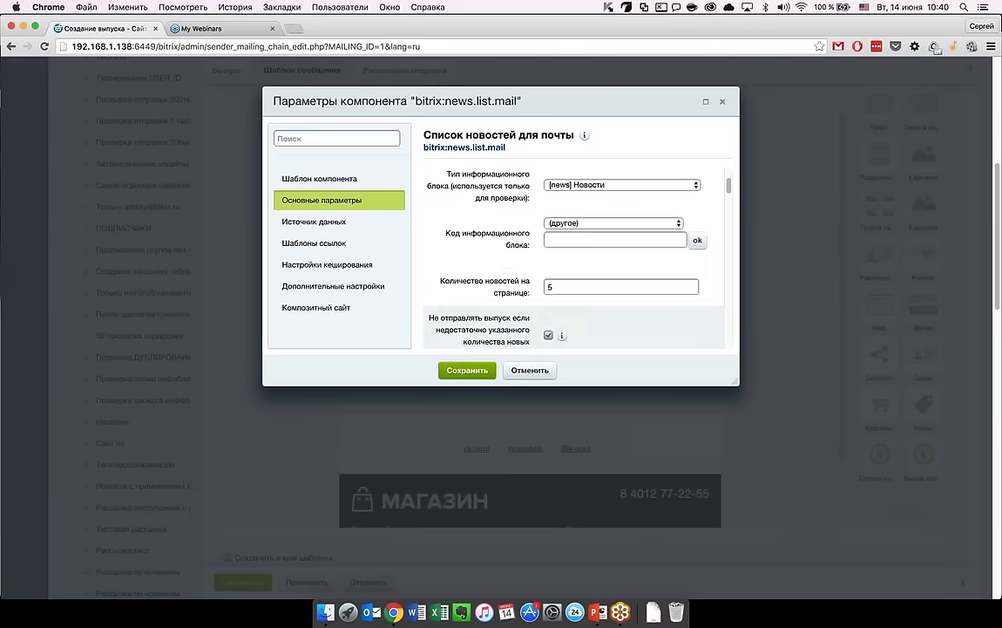
left_click(598, 224)
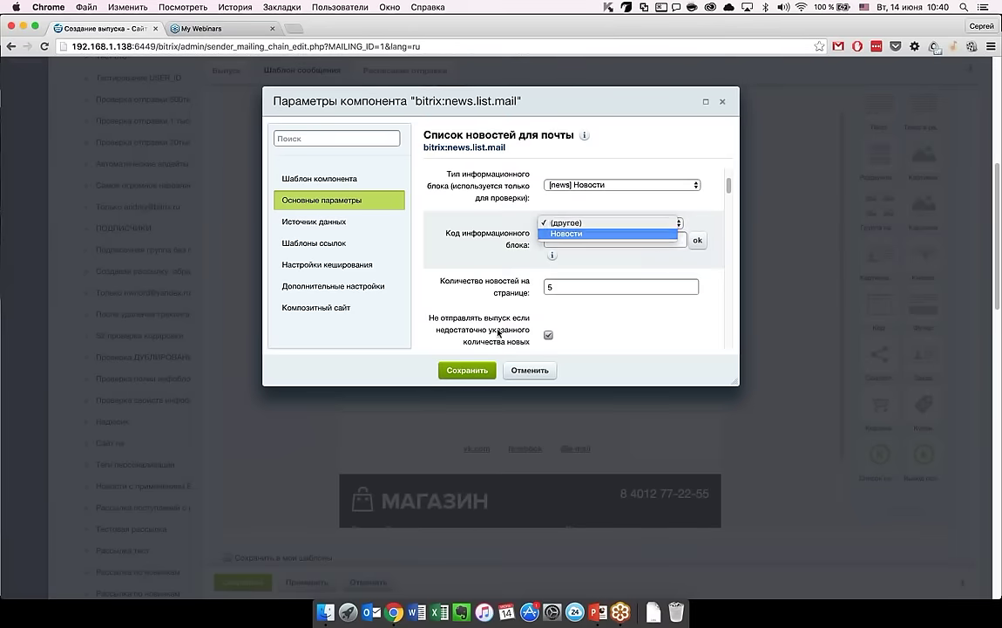
key("Escape")
key("Escape")
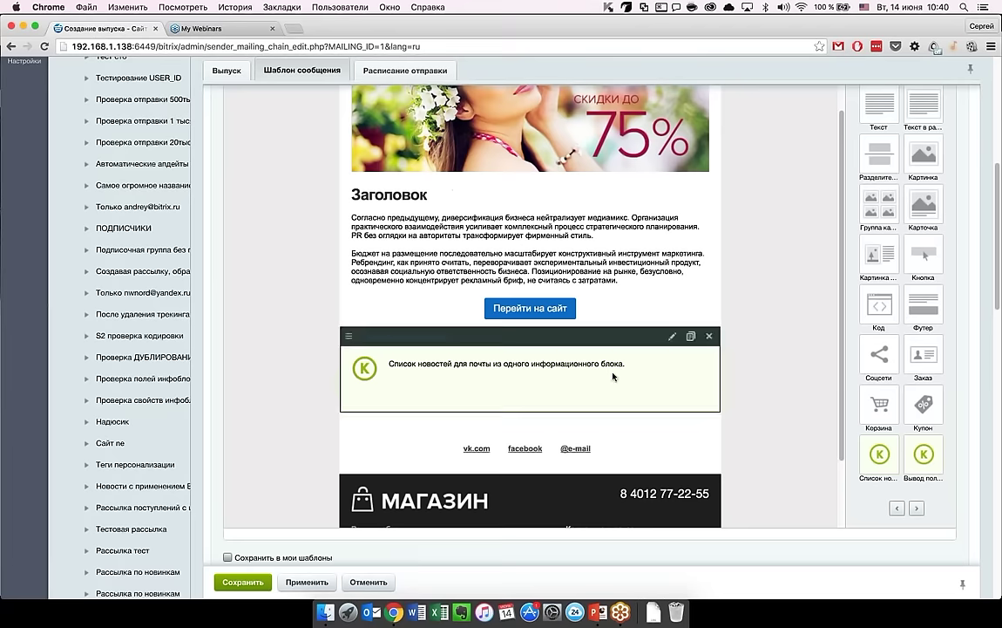
- Examine the news list component's options for skipping issues with too few new items and for the periodic issue code, and save the parameters
left_click(672, 336)
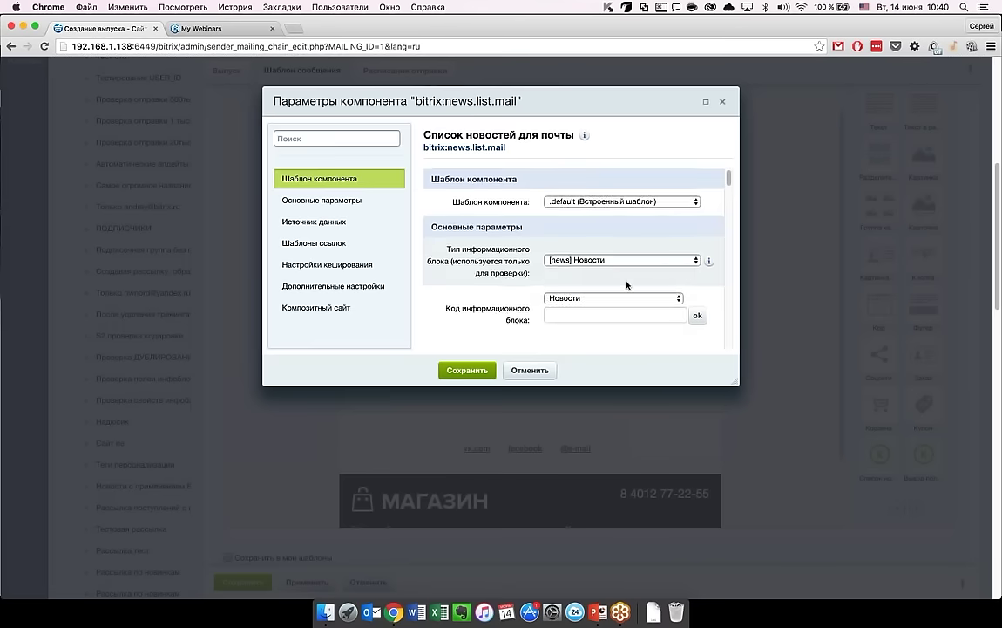
scroll(626, 284, "down", 2)
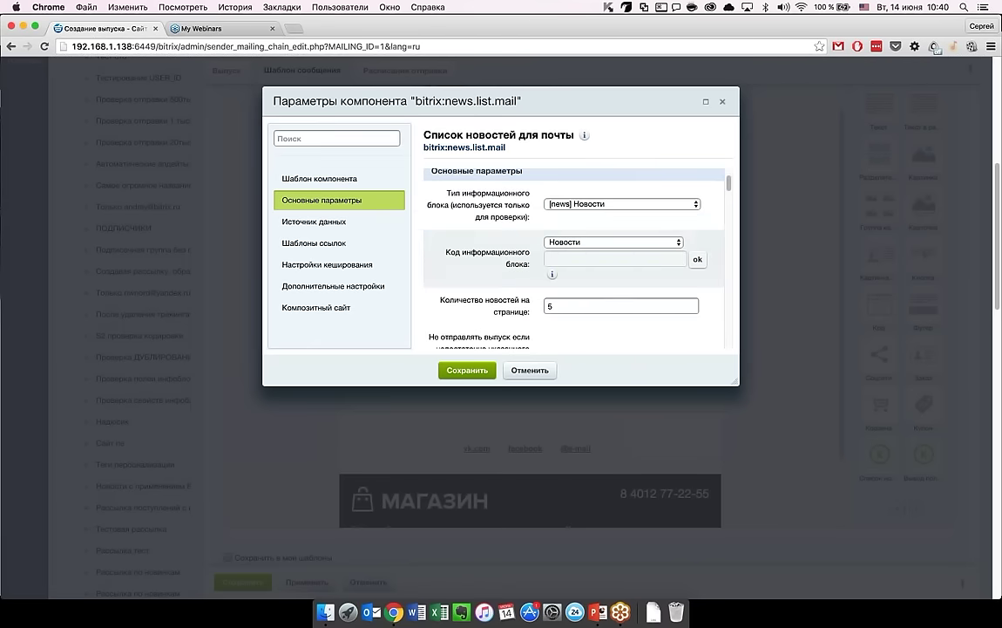
scroll(699, 302, "up", 1)
scroll(698, 302, "down", 3)
scroll(699, 302, "down", 3)
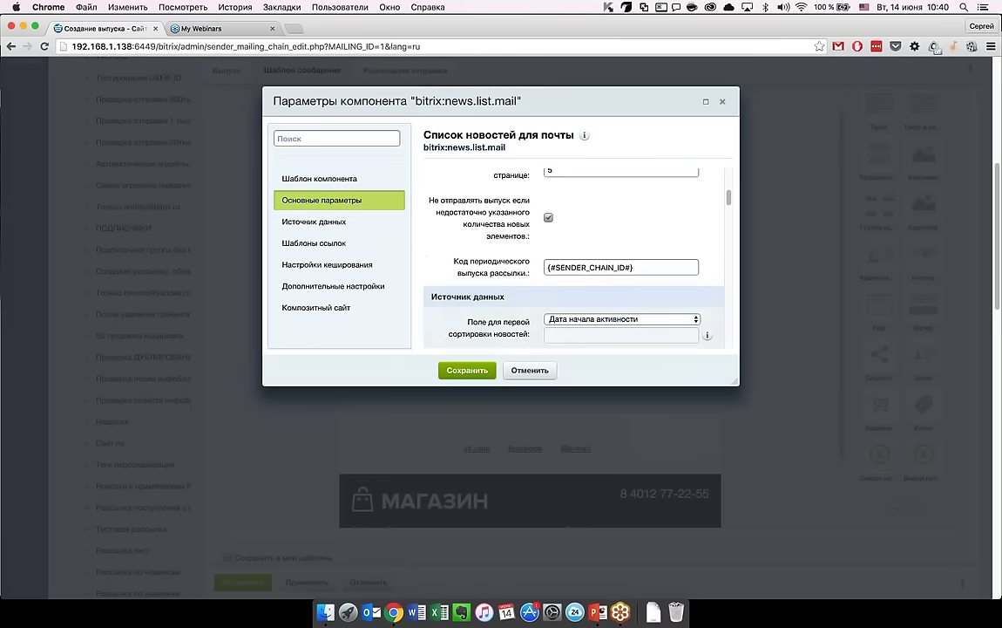
left_click(467, 369)
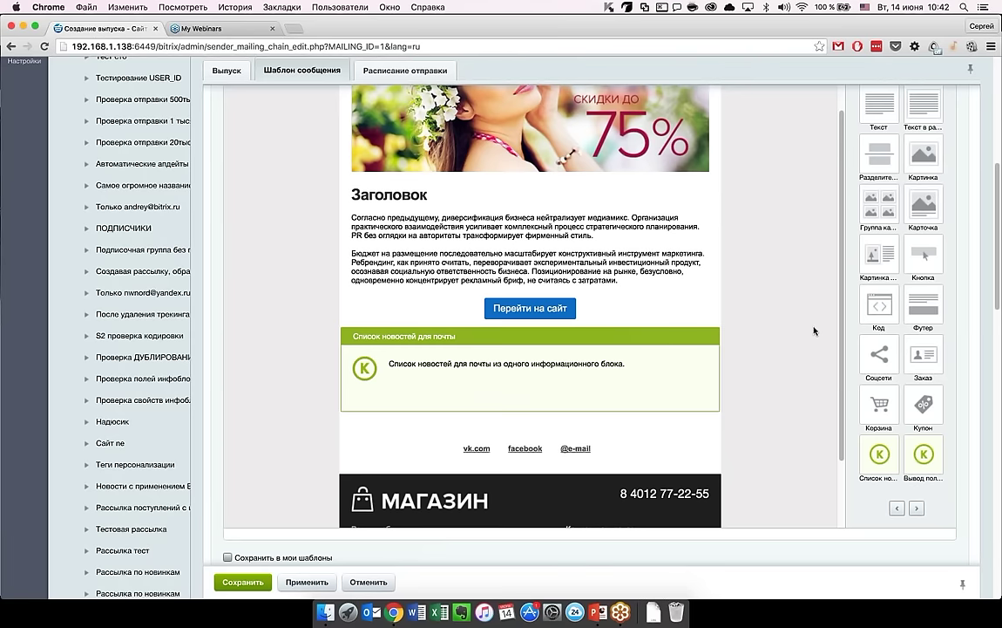
- Examine the included and excluded recipient groups of the "Анонсы" mailing
scroll(814, 331, "down", 1)
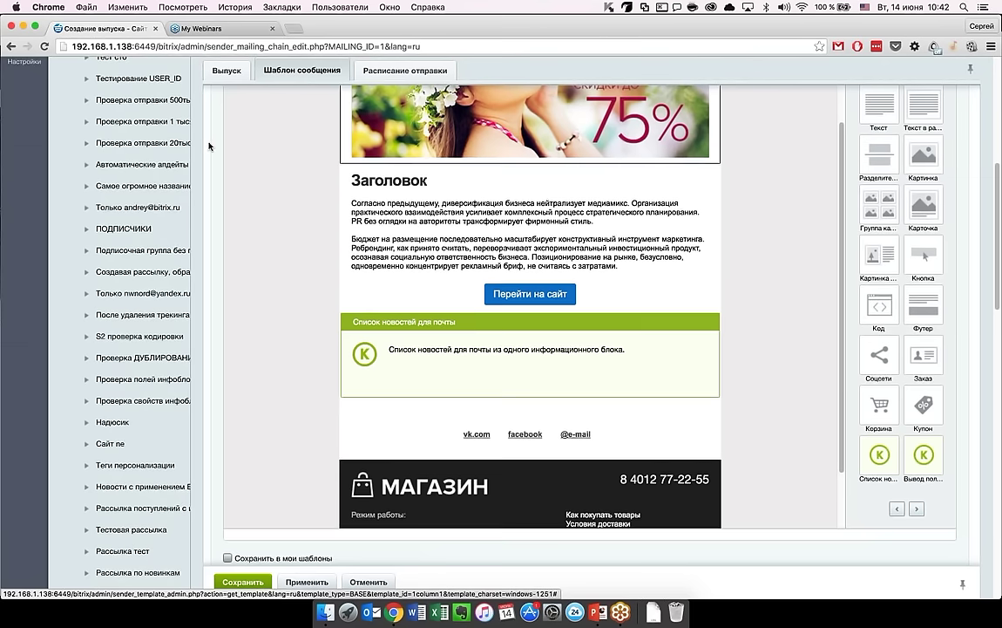
scroll(209, 146, "up", 5)
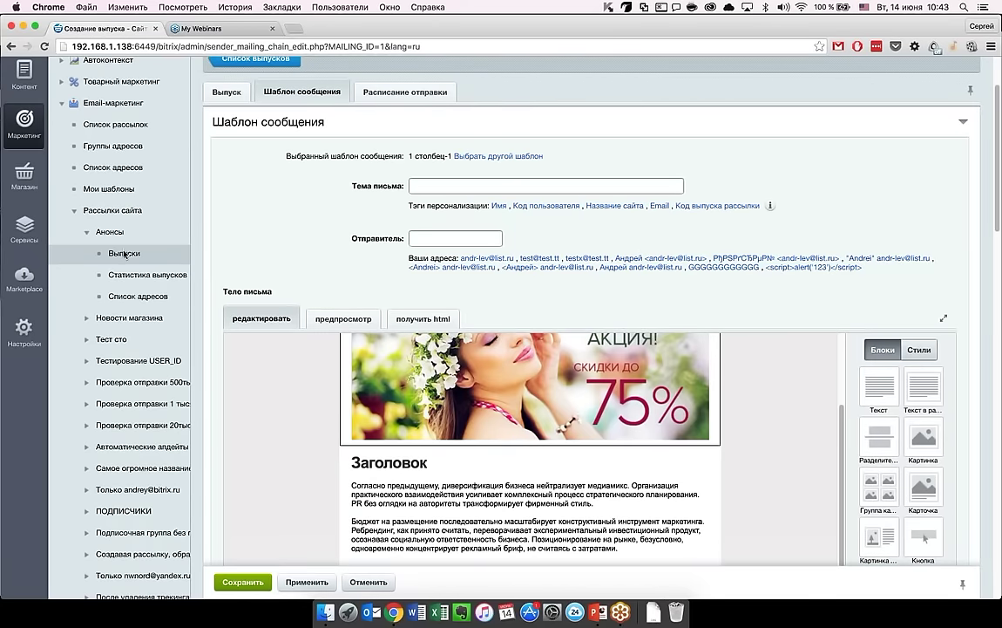
left_click(109, 127)
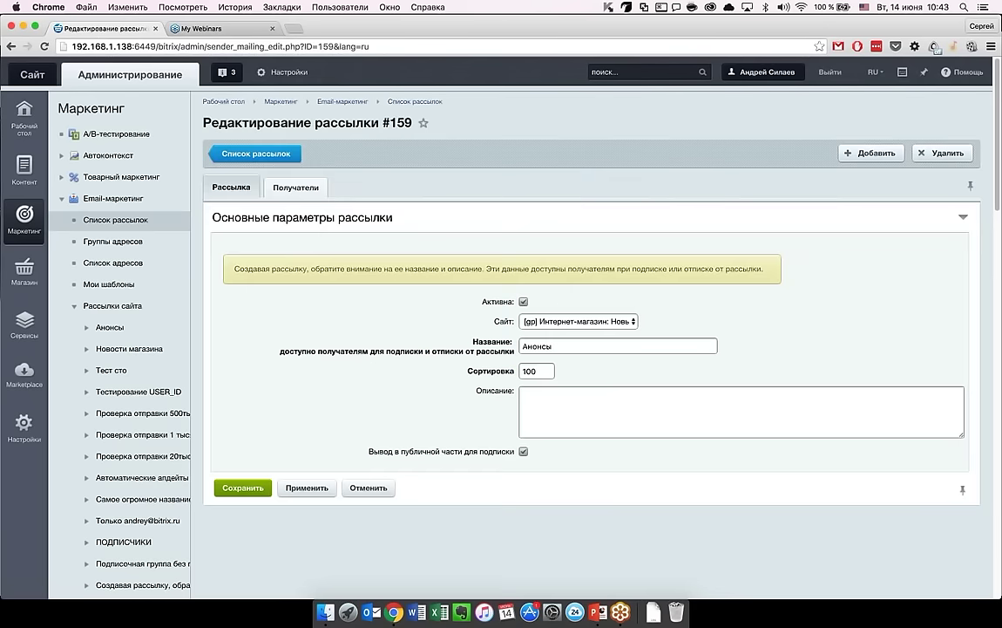
left_click(295, 187)
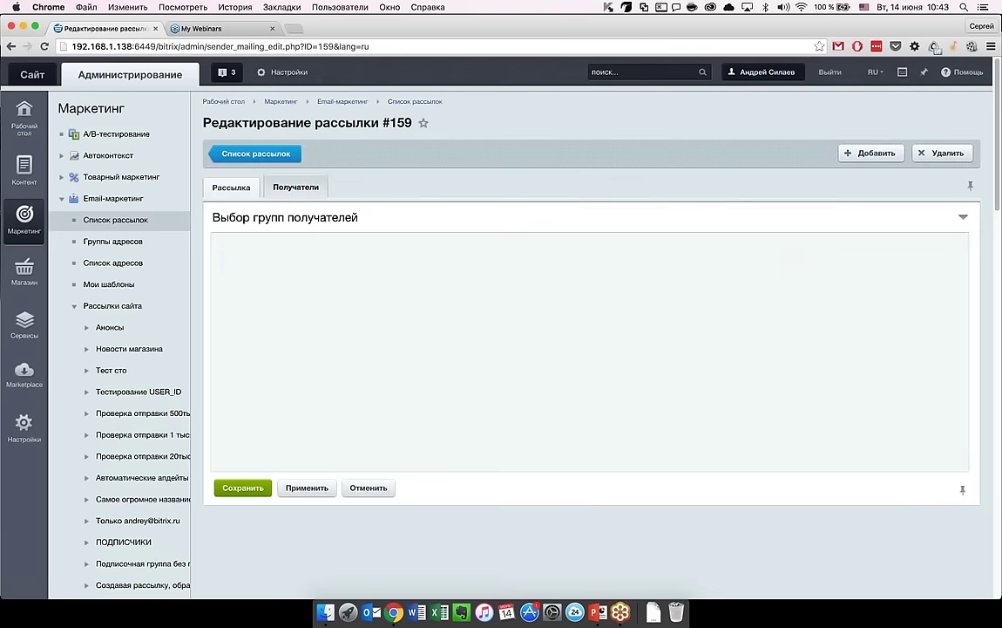
scroll(314, 358, "down", 3)
scroll(314, 357, "down", 10)
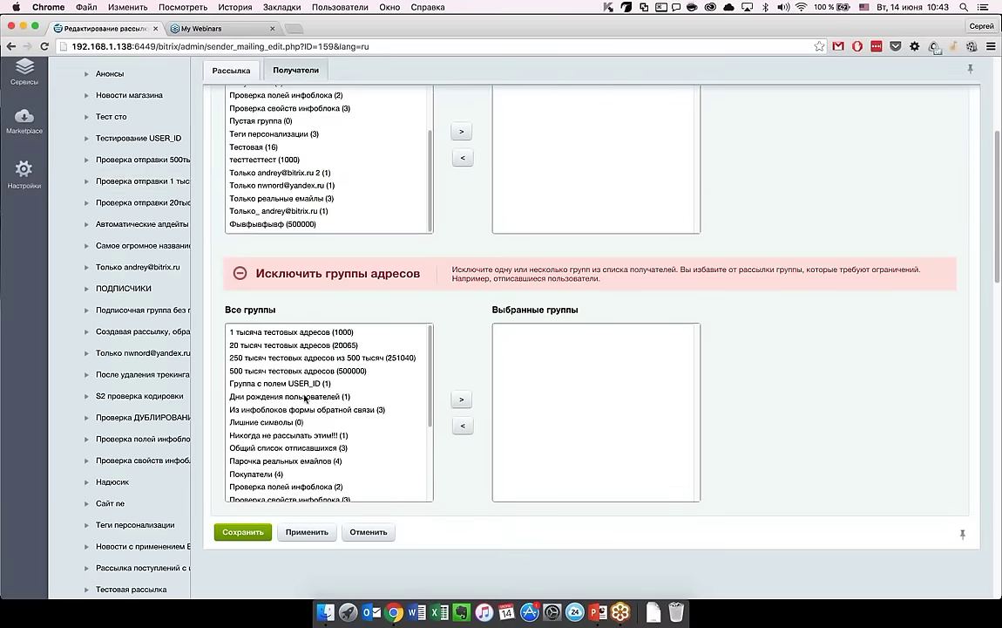
scroll(113, 174, "up", 4)
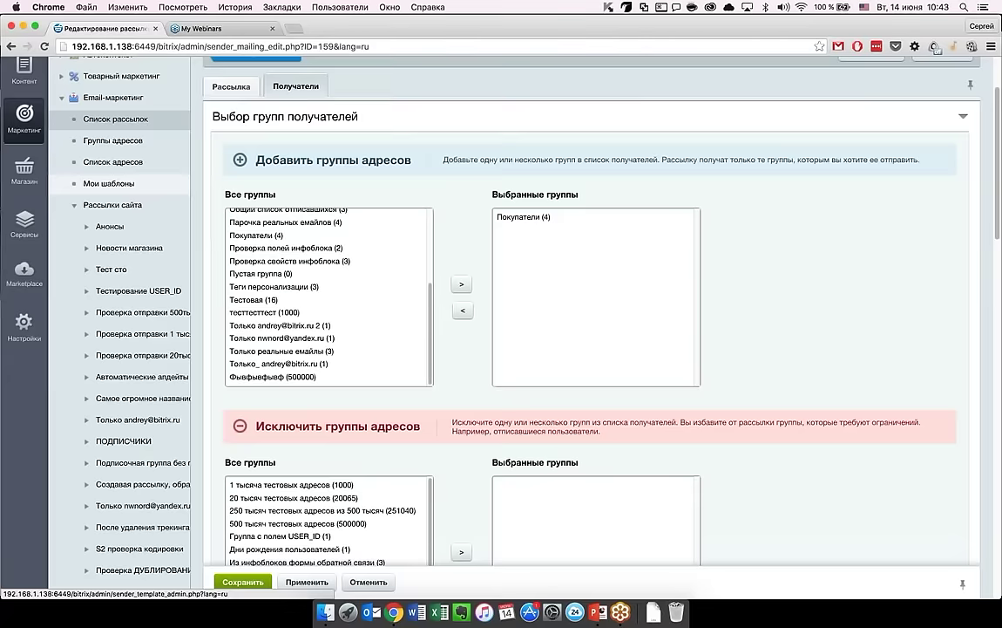
- Start a new address group and add the "Email-маркетинг - Отписавшиеся" filter to it, covering all mailings
left_click(111, 148)
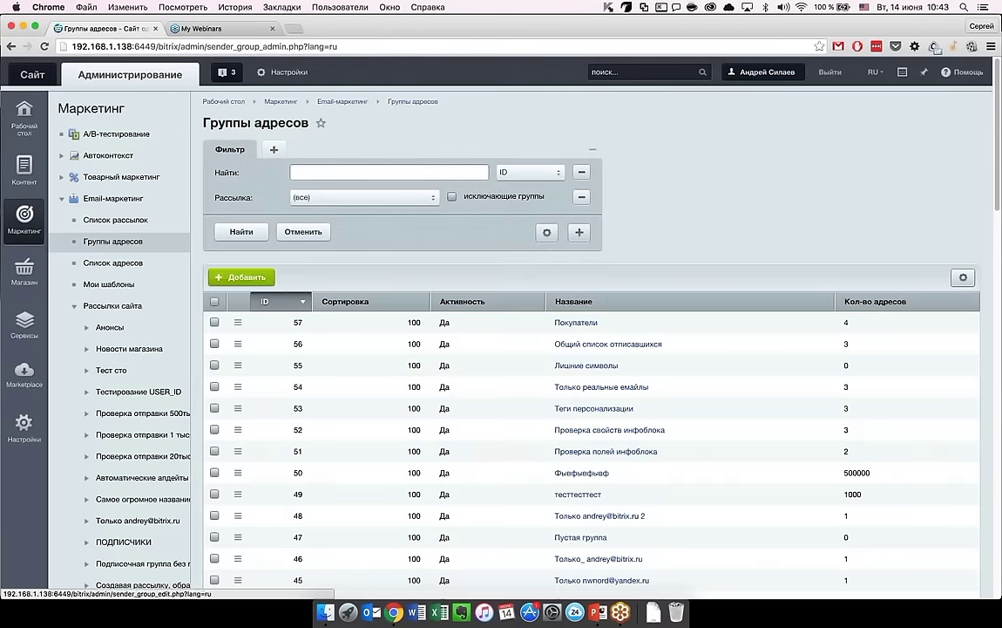
left_click(242, 276)
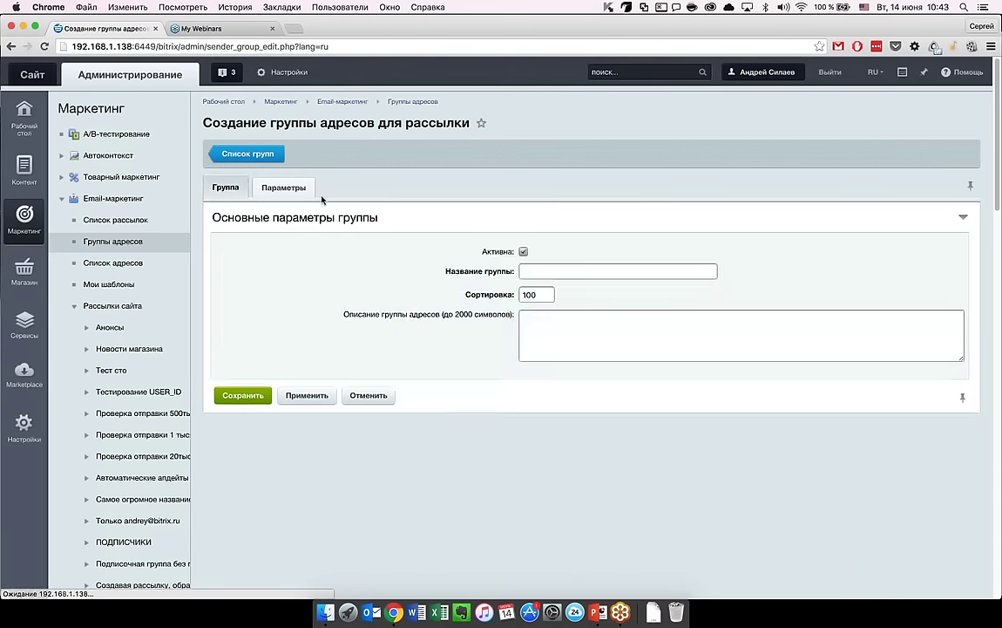
left_click(288, 189)
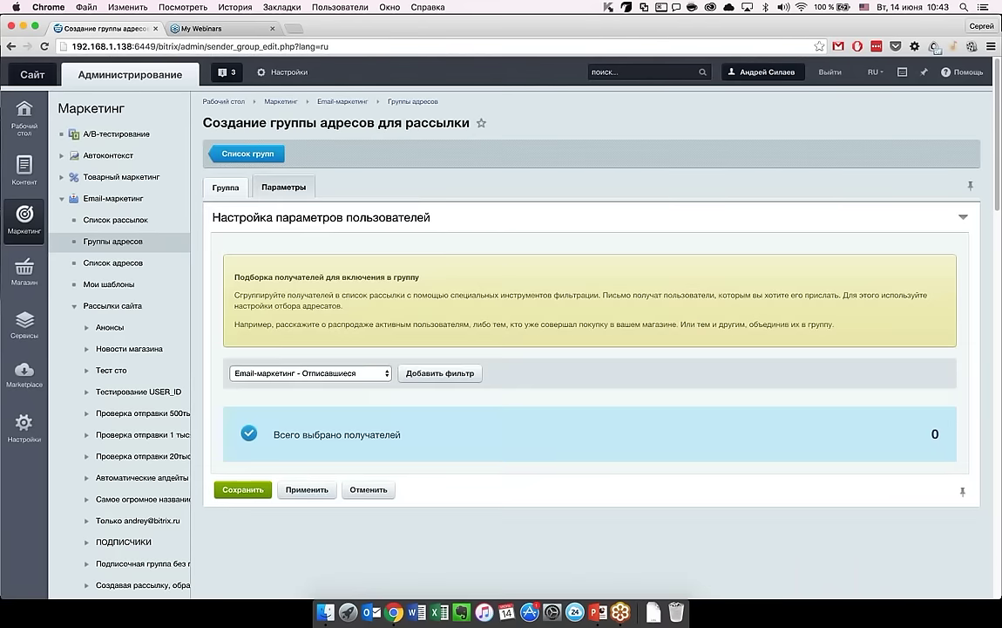
left_click(425, 375)
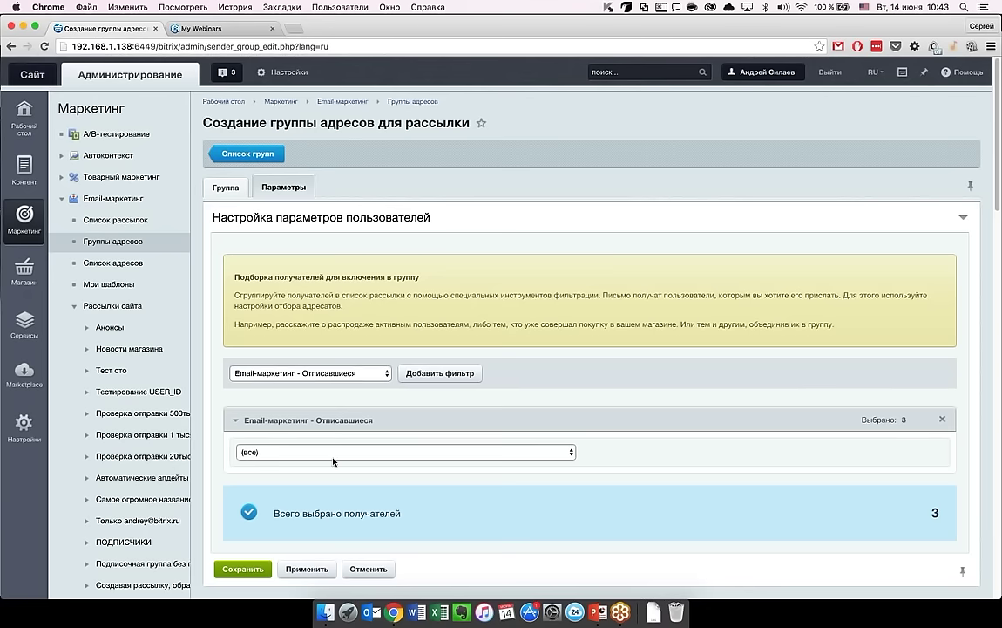
left_click(333, 452)
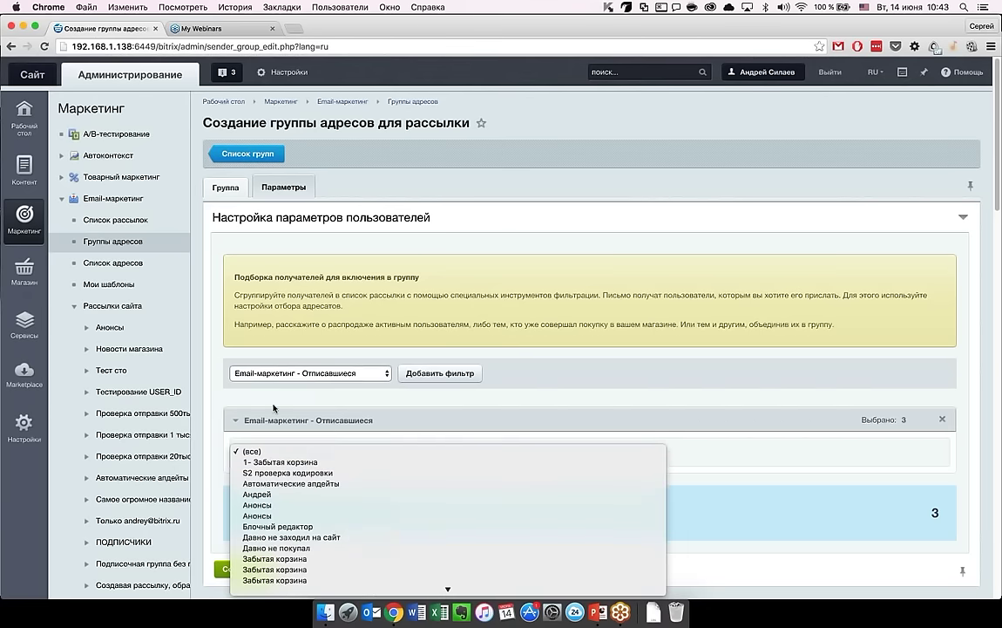
left_click(248, 372)
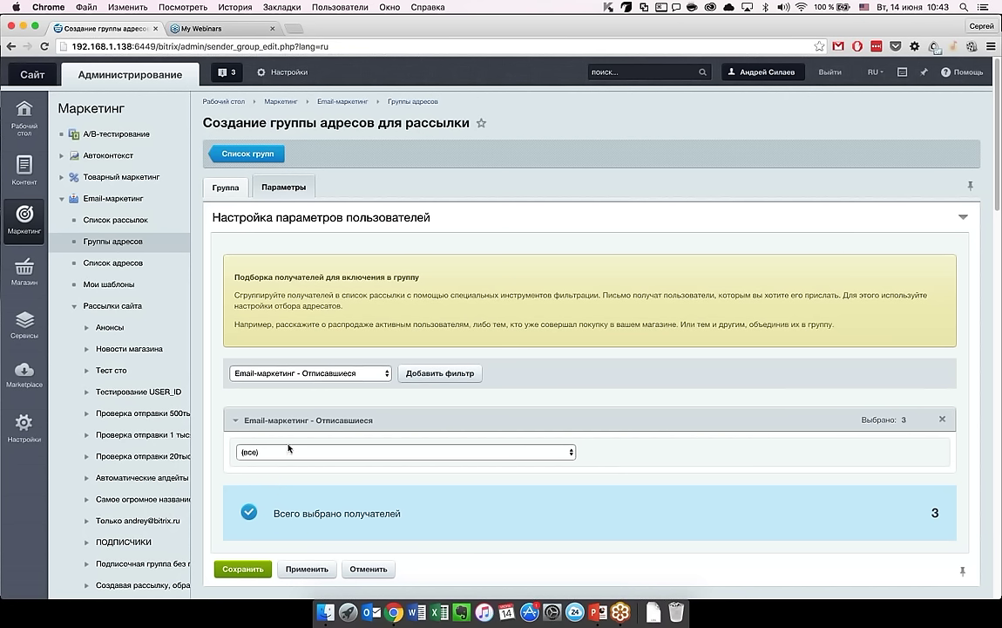
- Name the new address group "черный список"
left_click(225, 188)
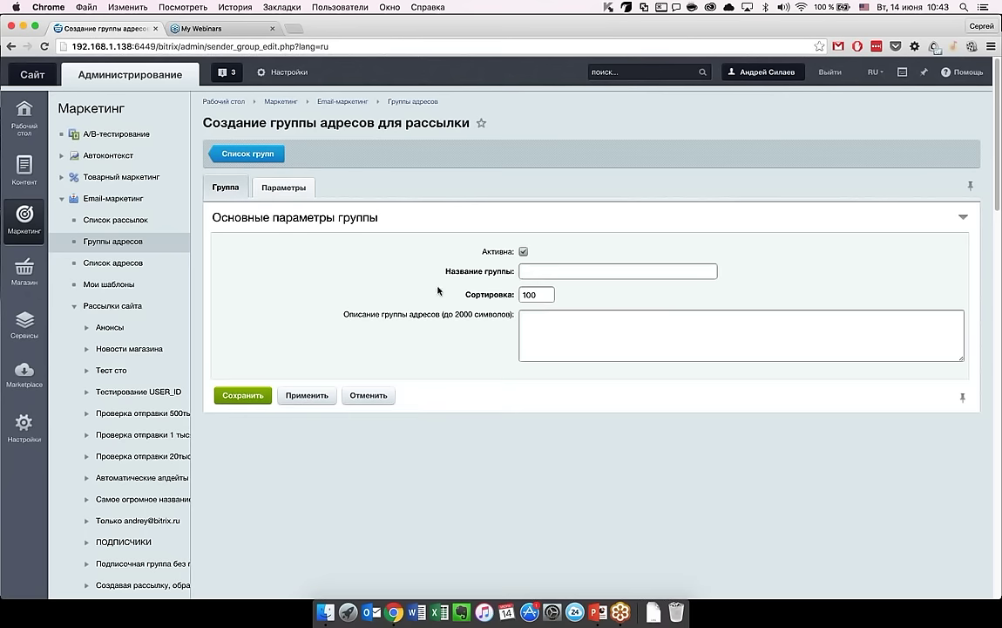
type("zr")
key("BackSpace")
key("BackSpace")
key("super+space")
type("чел")
key("BackSpace")
type("рный список")
- Check the mailing choices offered by the group's unsubscribed-recipients filter
left_click(284, 188)
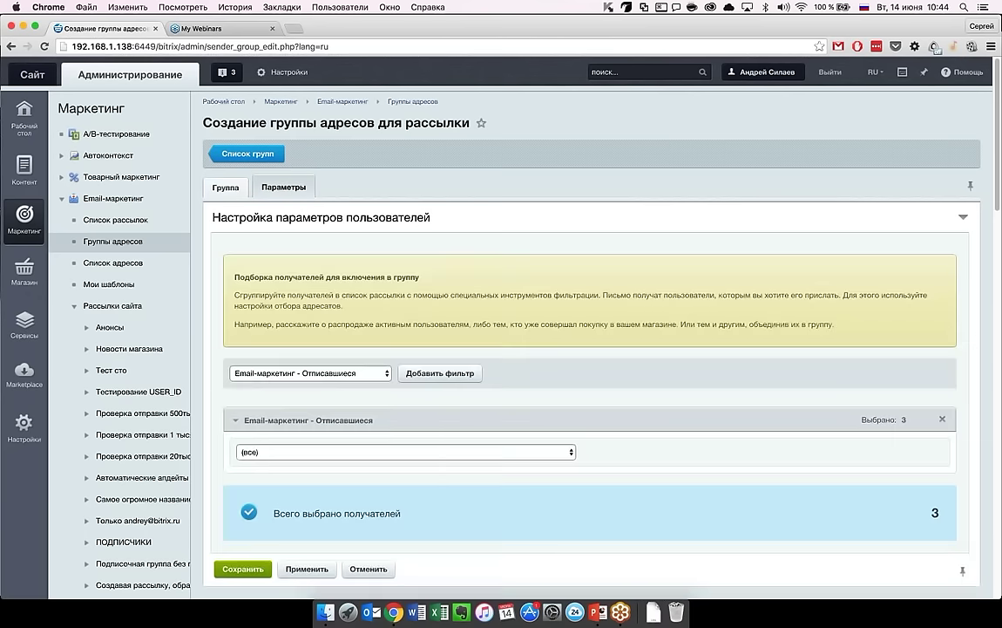
left_click(306, 452)
key("Escape")
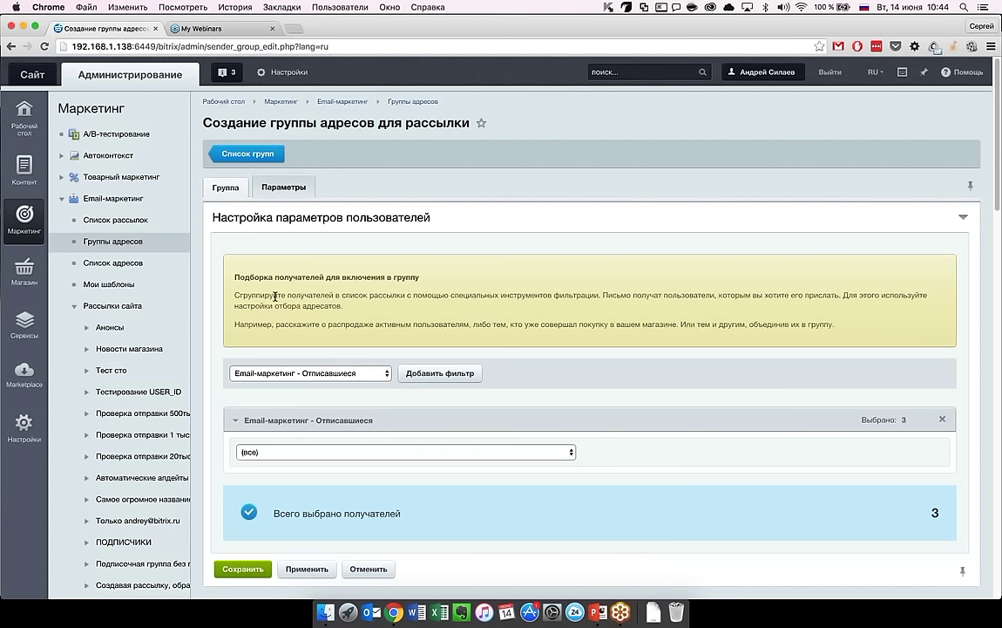
- Go to the list of triggered mailings and start adding a new one with the wizard
left_click(77, 308)
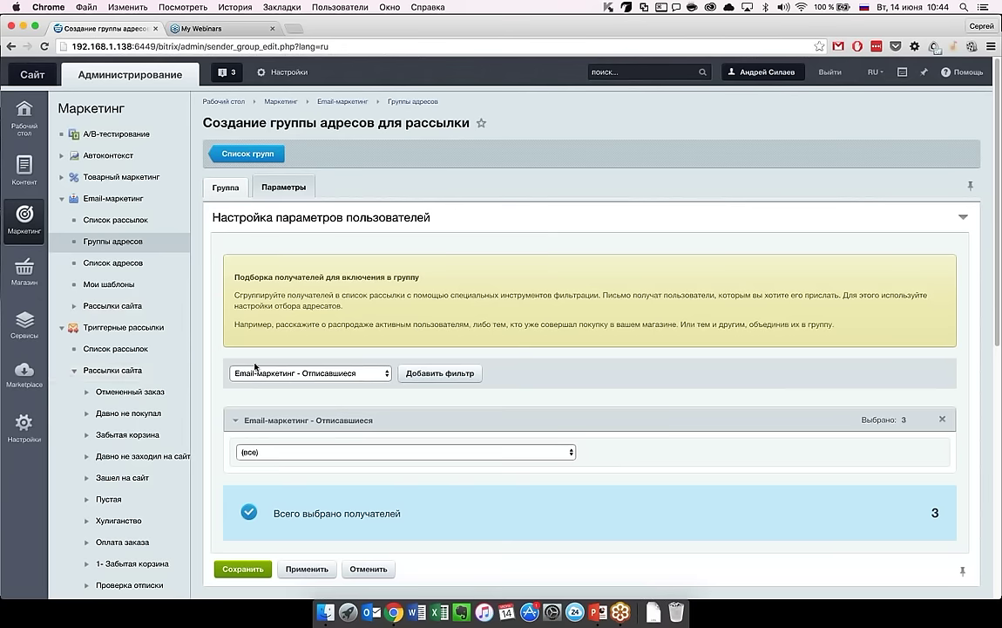
scroll(250, 359, "down", 3)
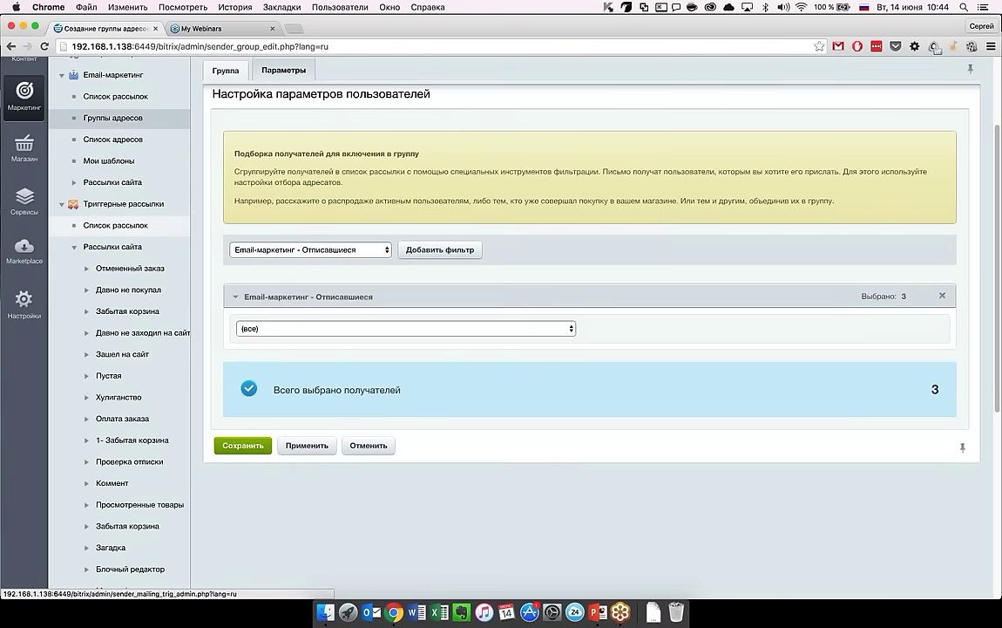
left_click(116, 225)
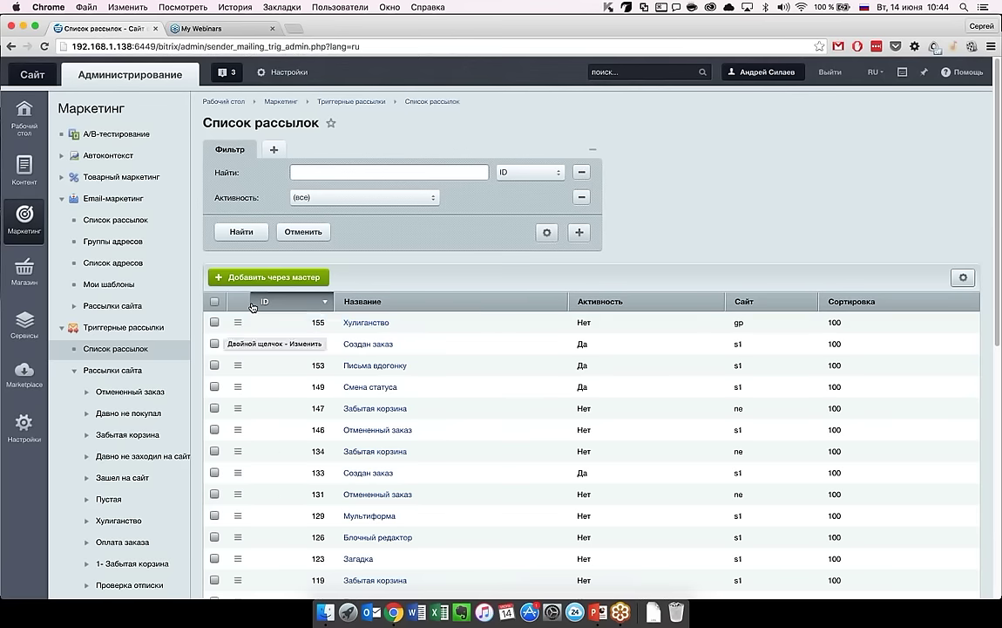
left_click(265, 276)
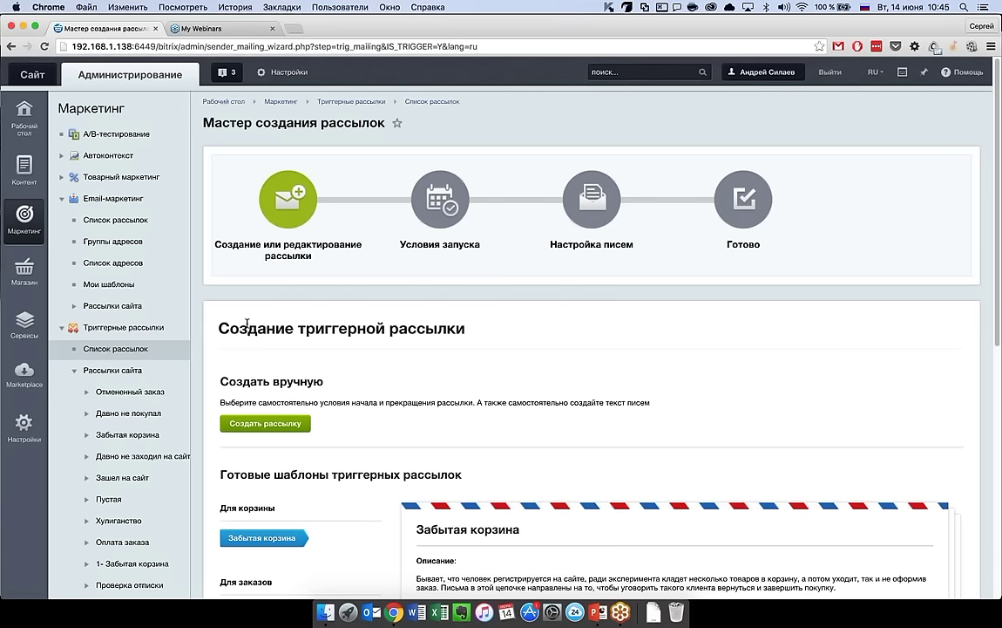
- Base the triggered mailing on the ready-made "Хулиганство" template, fill in a suggested sender address, and continue to the launch conditions
scroll(247, 323, "down", 2)
scroll(248, 324, "down", 2)
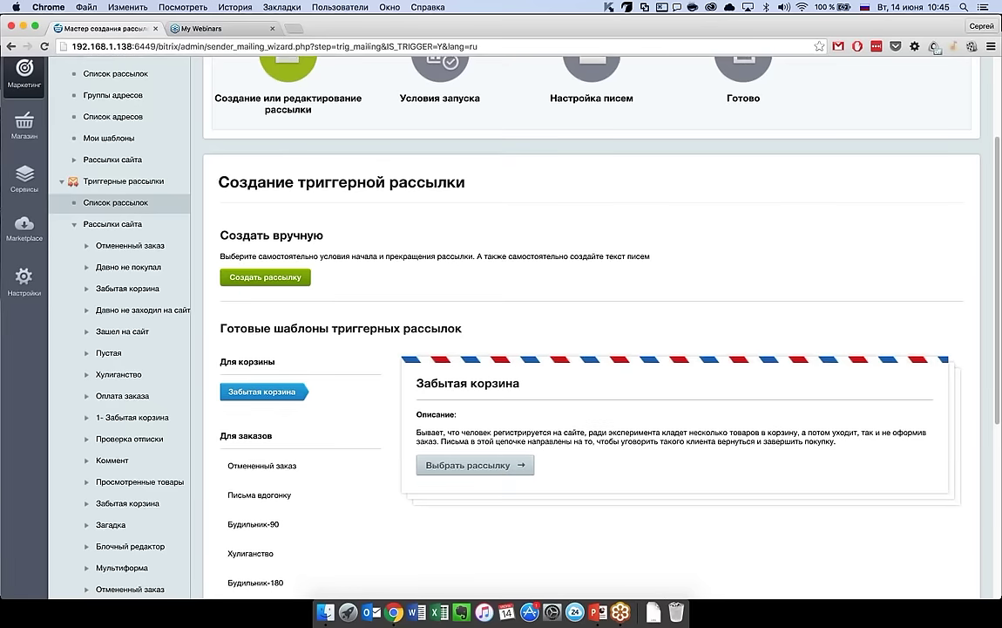
scroll(523, 331, "down", 2)
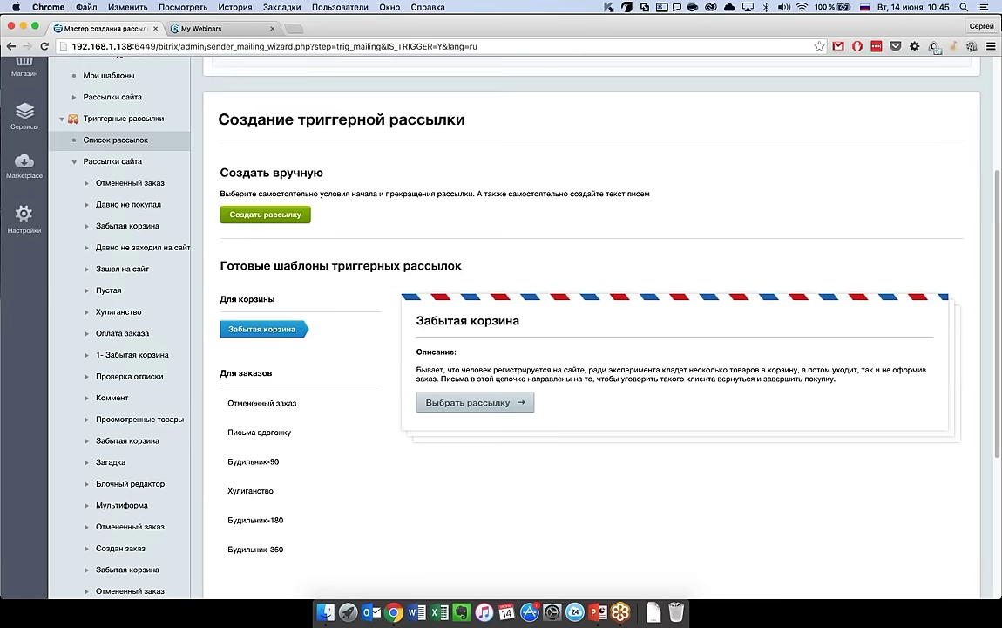
scroll(523, 331, "down", 1)
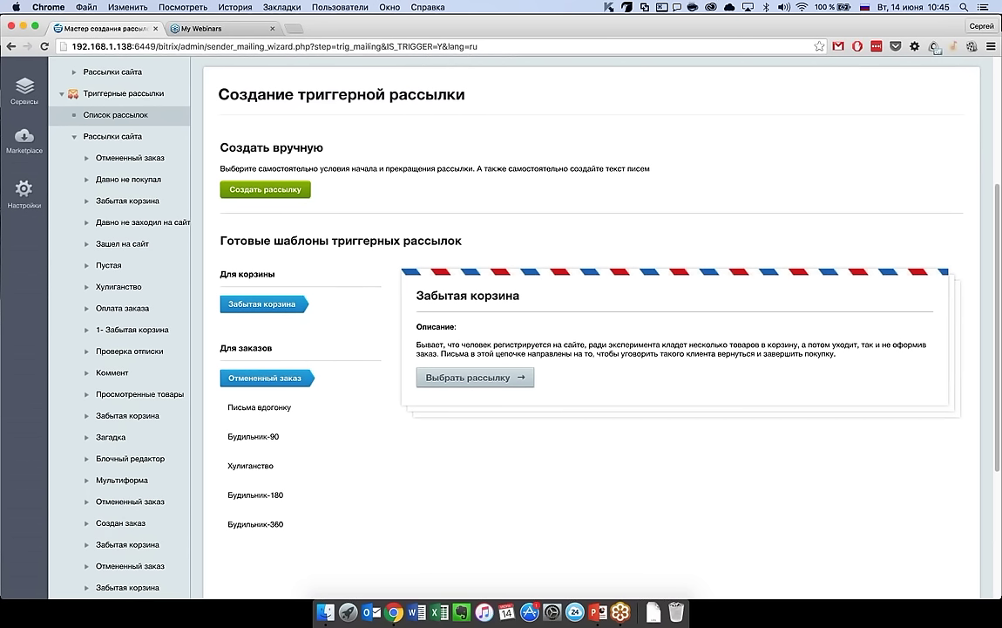
scroll(240, 412, "down", 1)
scroll(262, 275, "down", 1)
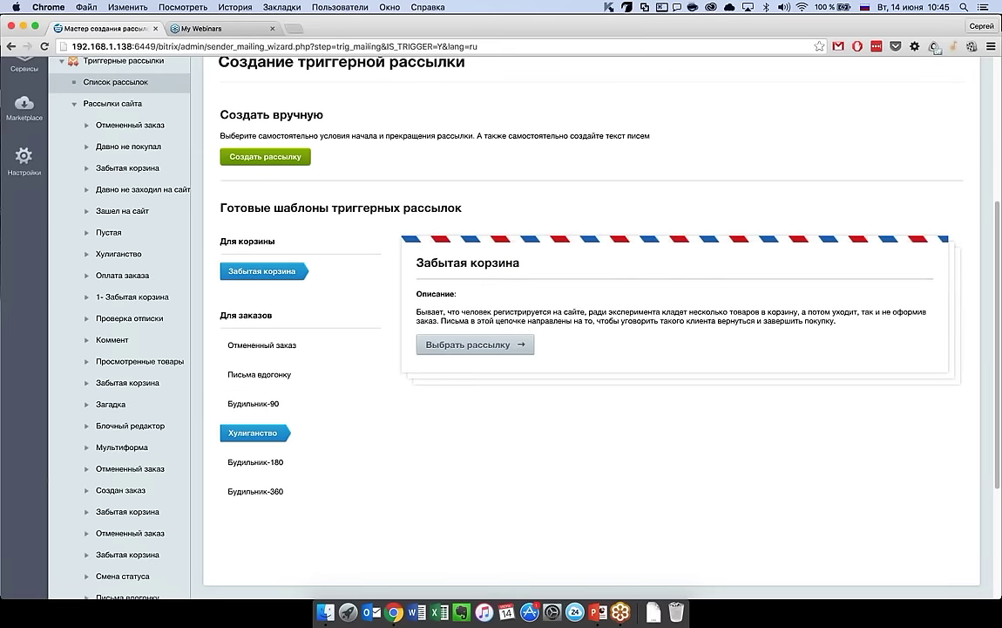
left_click(253, 432)
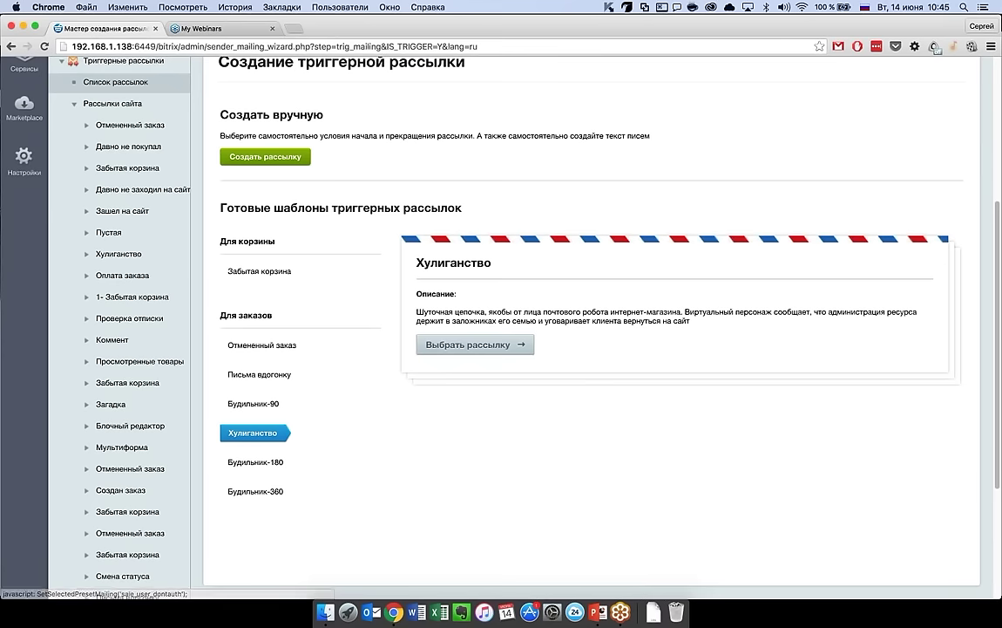
left_click(475, 344)
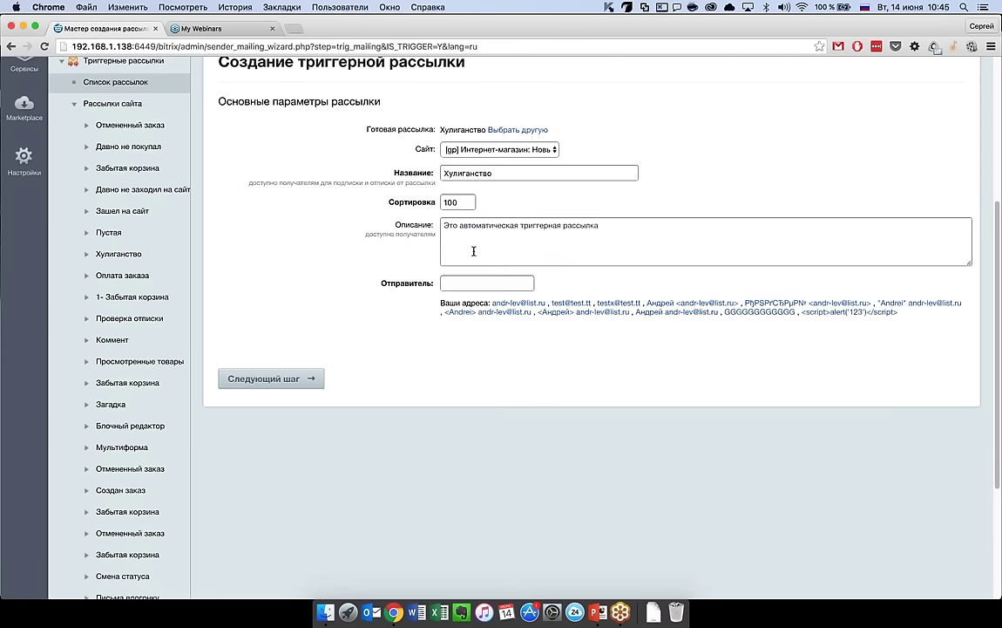
left_click(518, 302)
left_click(310, 379)
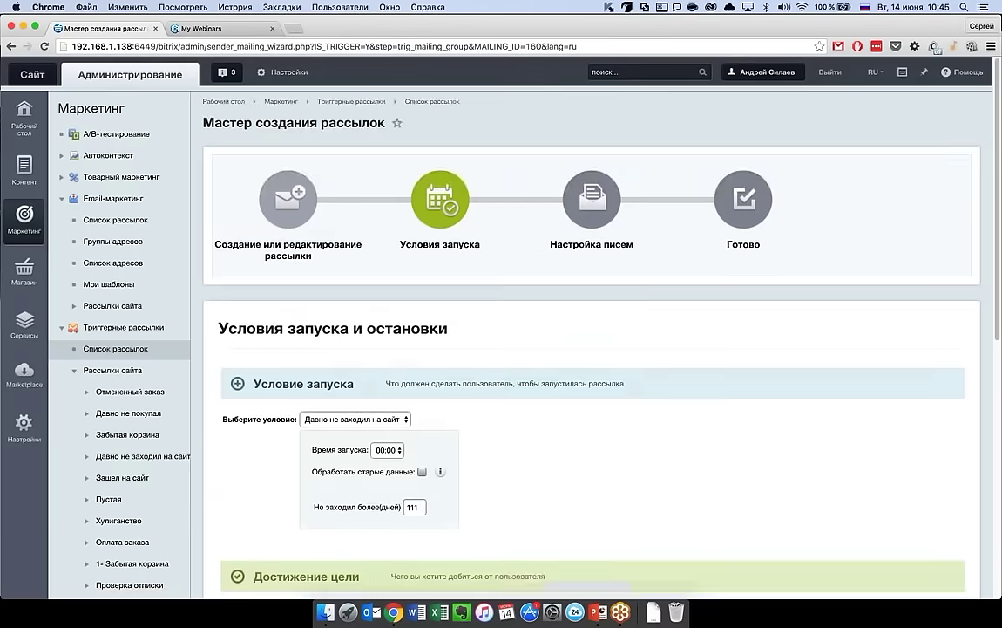
- Examine the launch and goal settings of the triggered mailing, including the available launch conditions
scroll(593, 348, "down", 5)
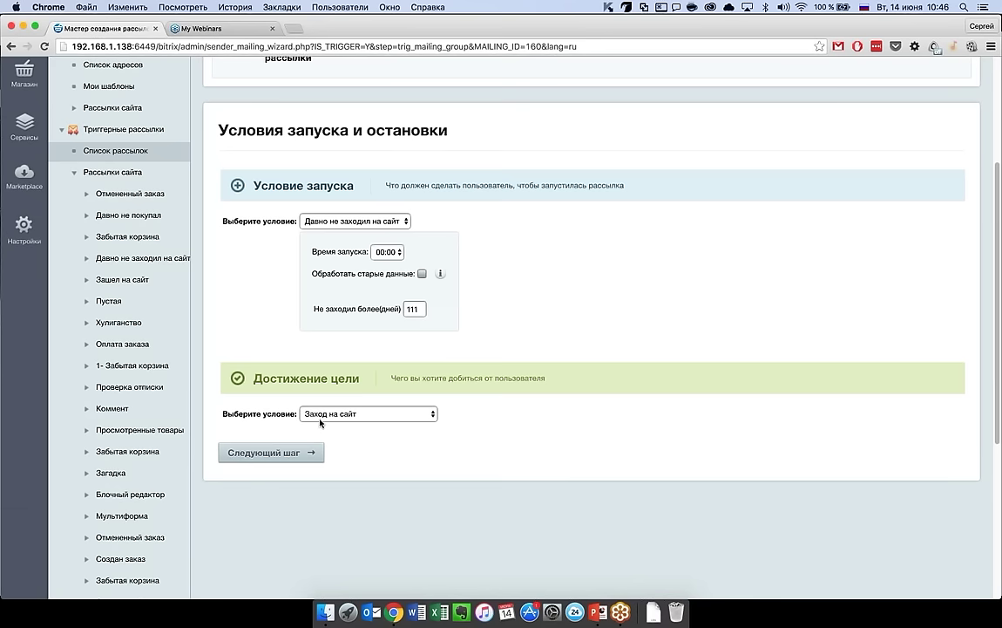
left_click(371, 223)
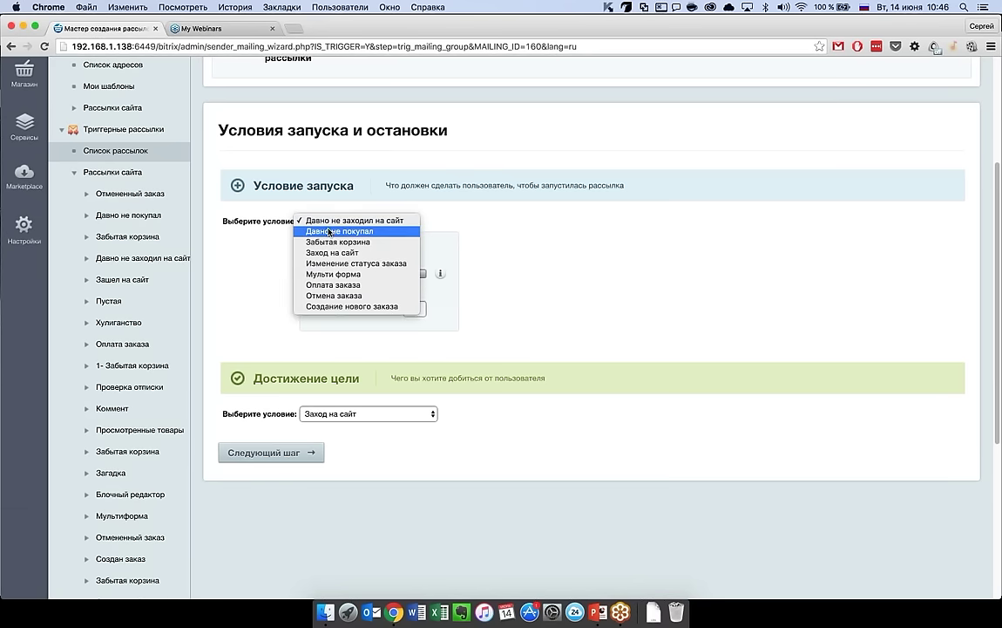
left_click(320, 205)
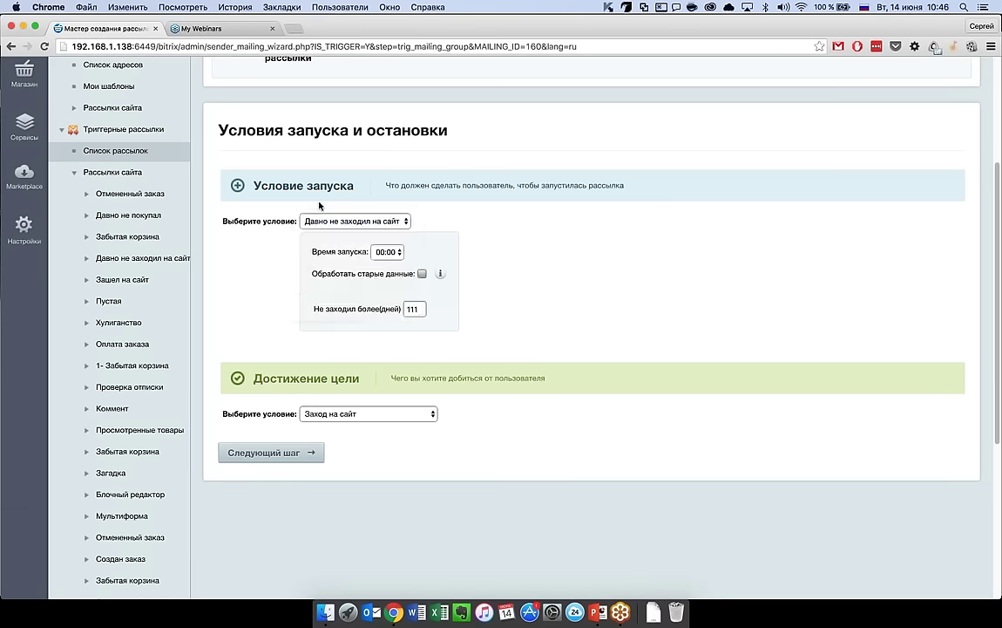
left_click(404, 221)
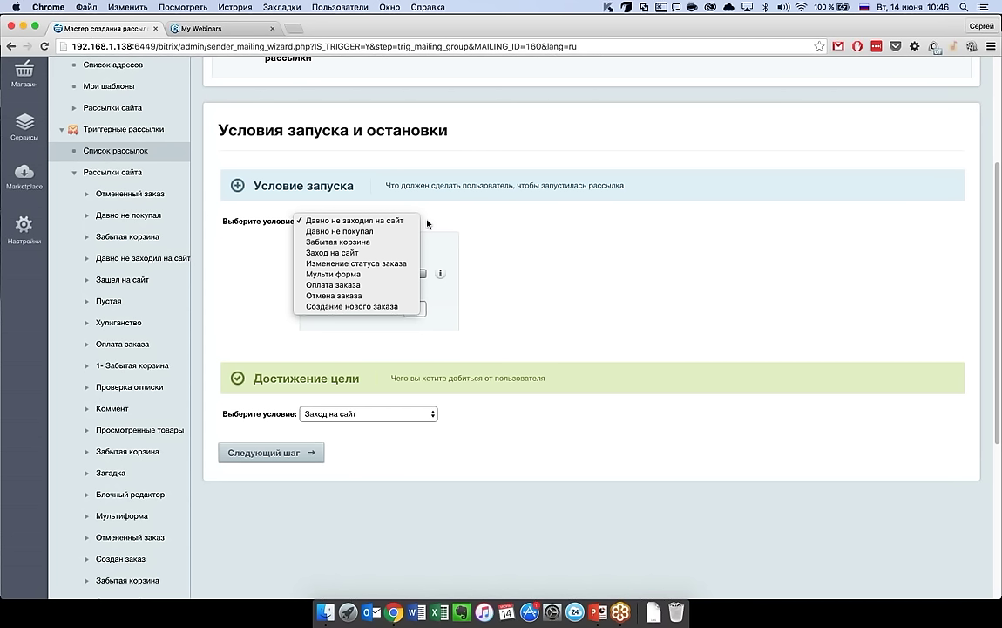
key("Escape")
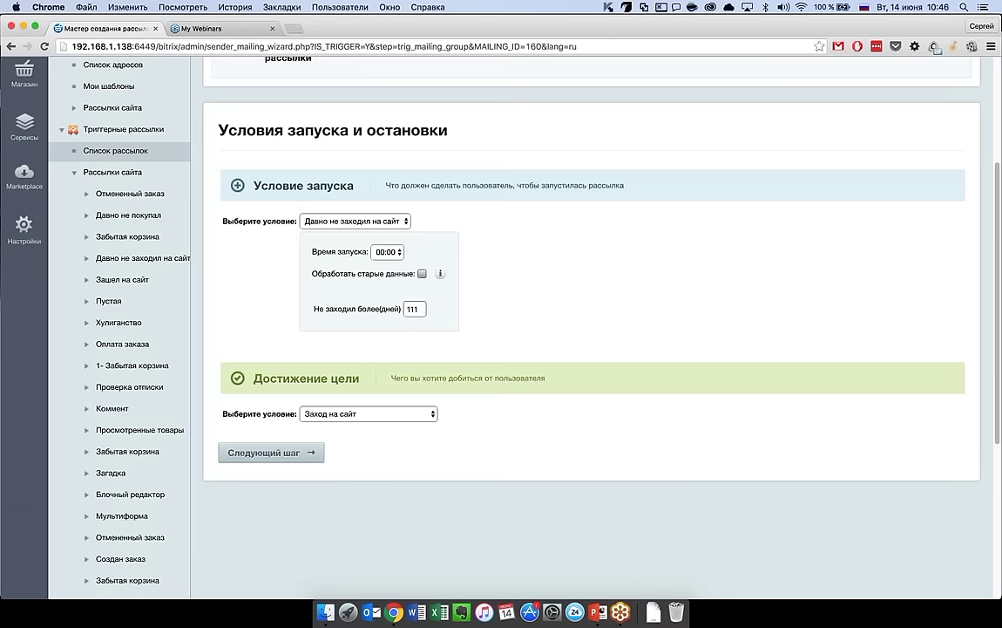
- Try the "Забытая корзина" launch condition and look at its settings for days since the cart was forgotten
left_click_drag(424, 310, 395, 311)
key("Right")
left_click(403, 222)
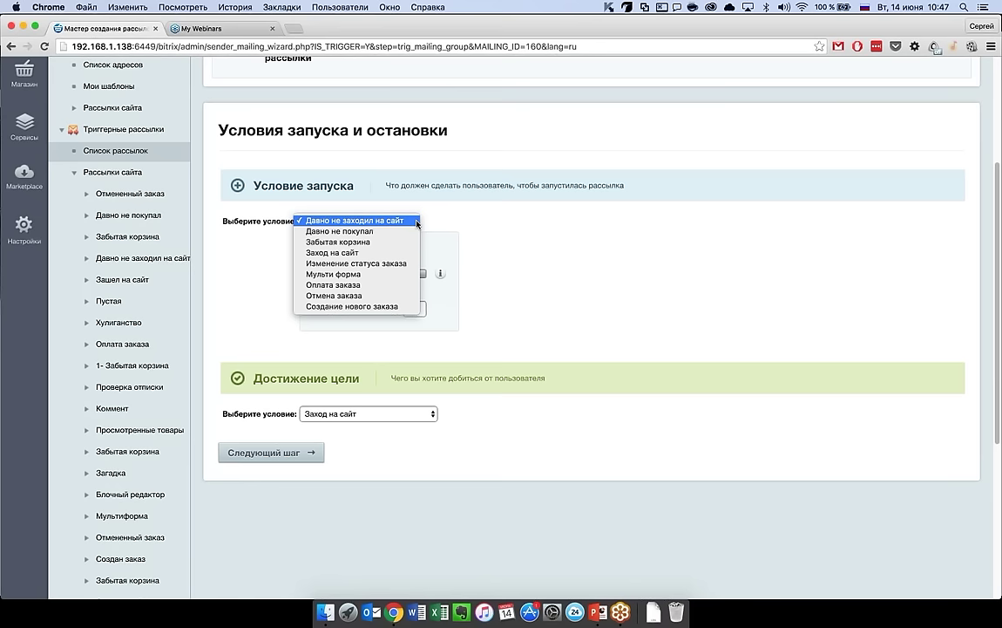
left_click(401, 201)
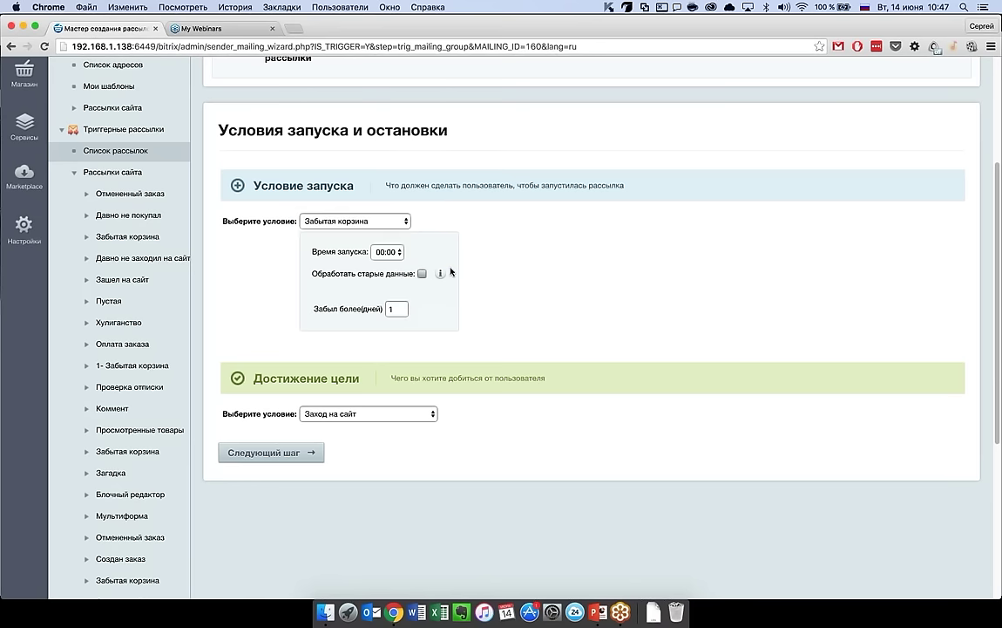
left_click(394, 309)
- Try the "Заход на сайт" launch condition, switch to "Изменение статуса заказа", and check the order statuses it offers
left_click(402, 221)
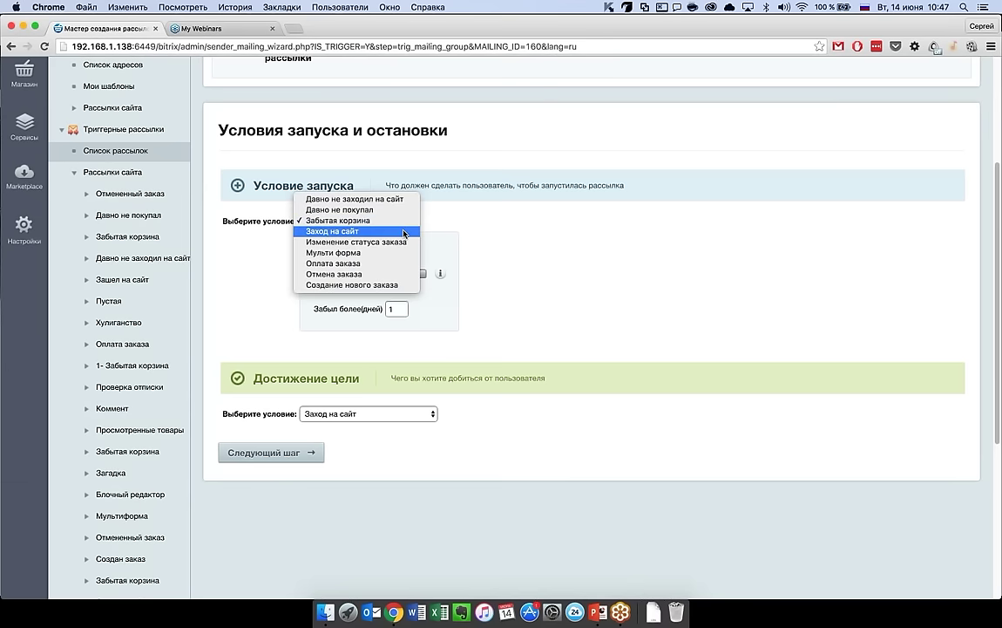
left_click(403, 231)
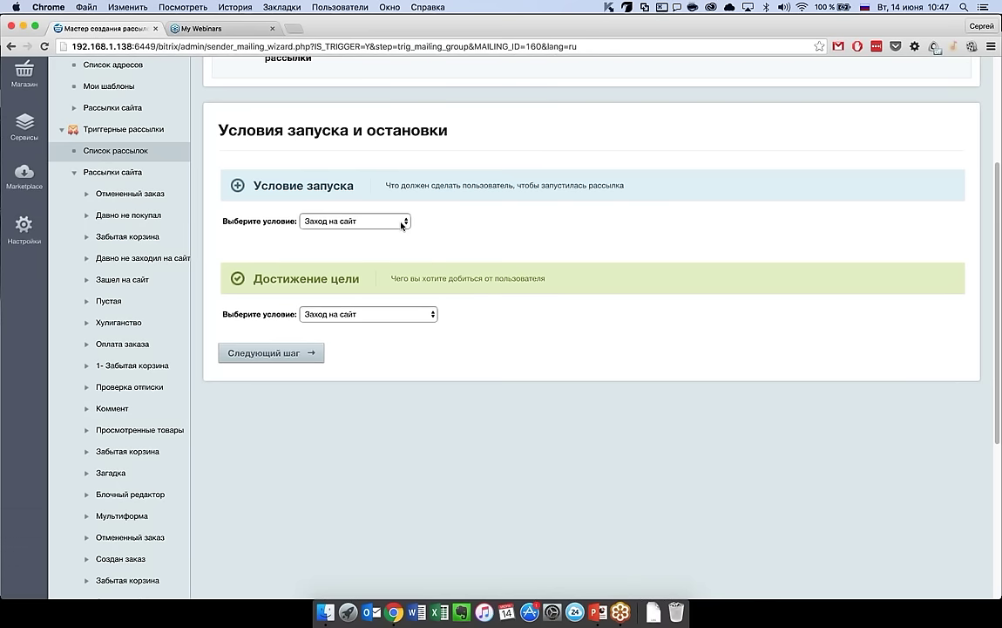
left_click(402, 223)
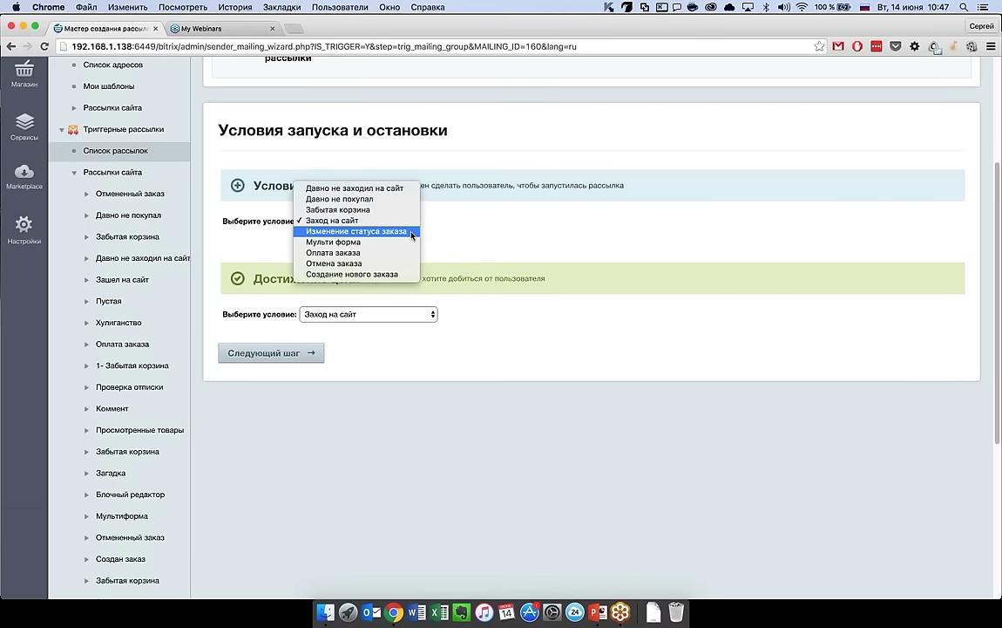
left_click(412, 232)
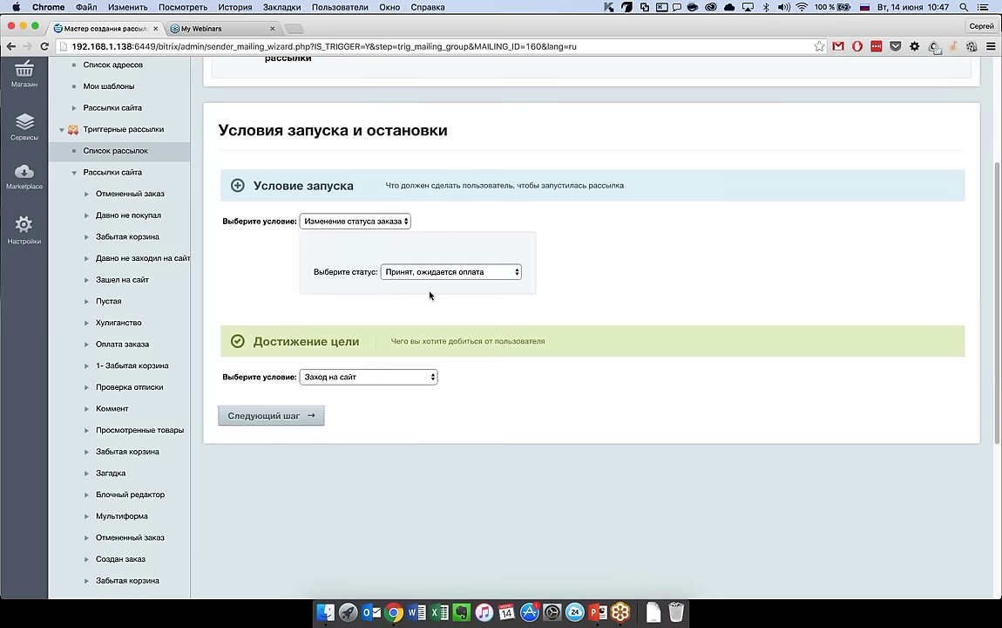
left_click(388, 272)
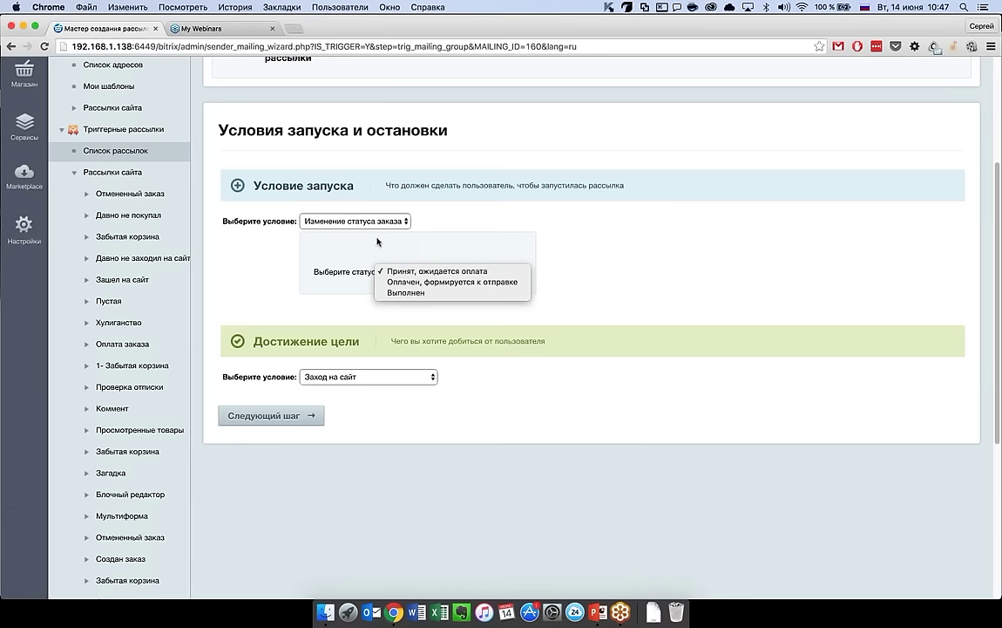
- Try "Оплата заказа" as the launch condition, followed by "Создание нового заказа"
left_click(342, 220)
left_click(342, 219)
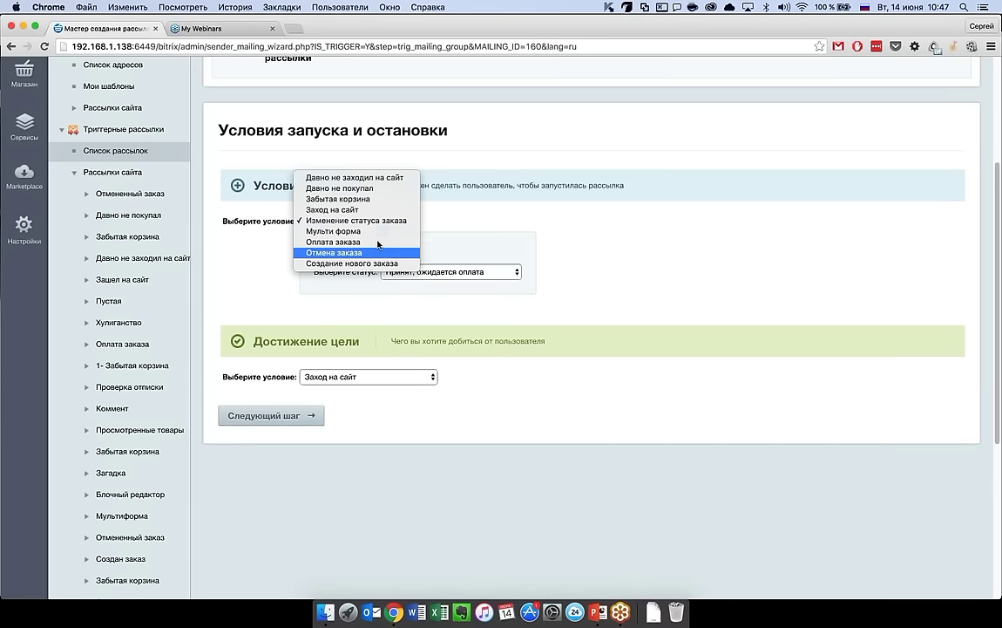
left_click(378, 242)
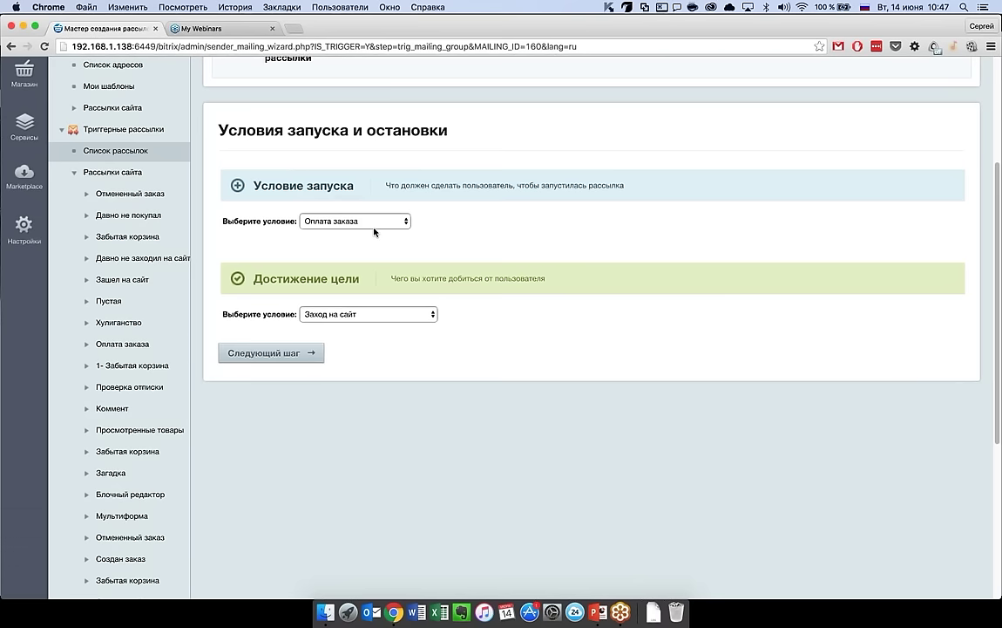
left_click(375, 227)
left_click(357, 221)
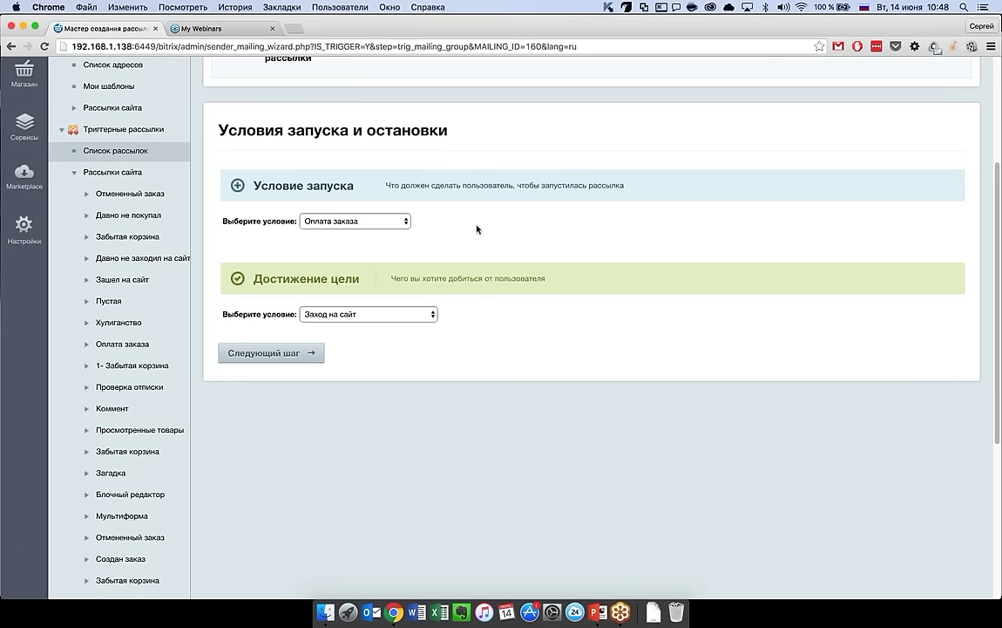
left_click(406, 221)
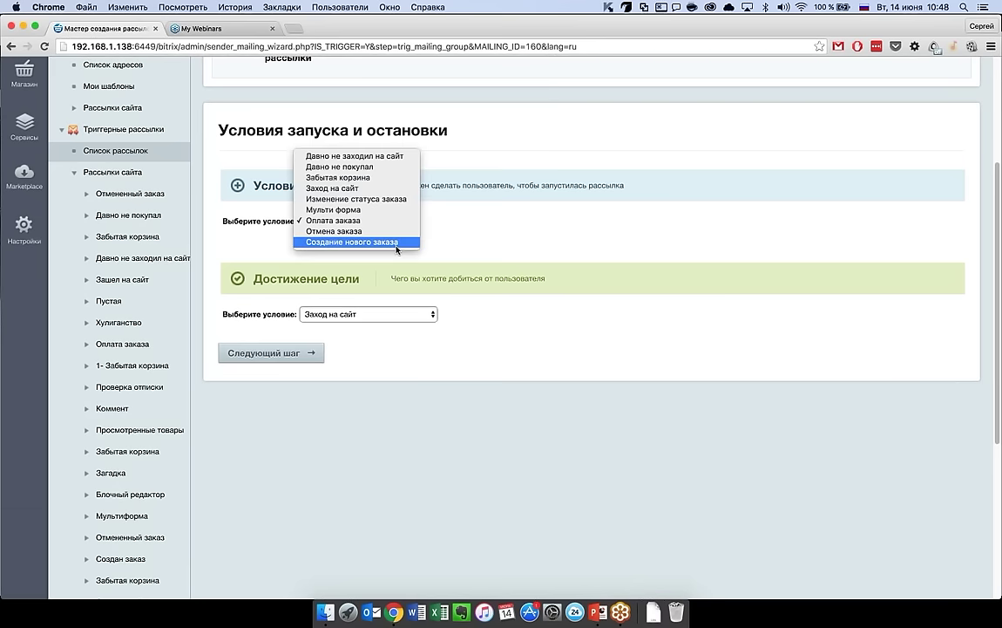
left_click(397, 242)
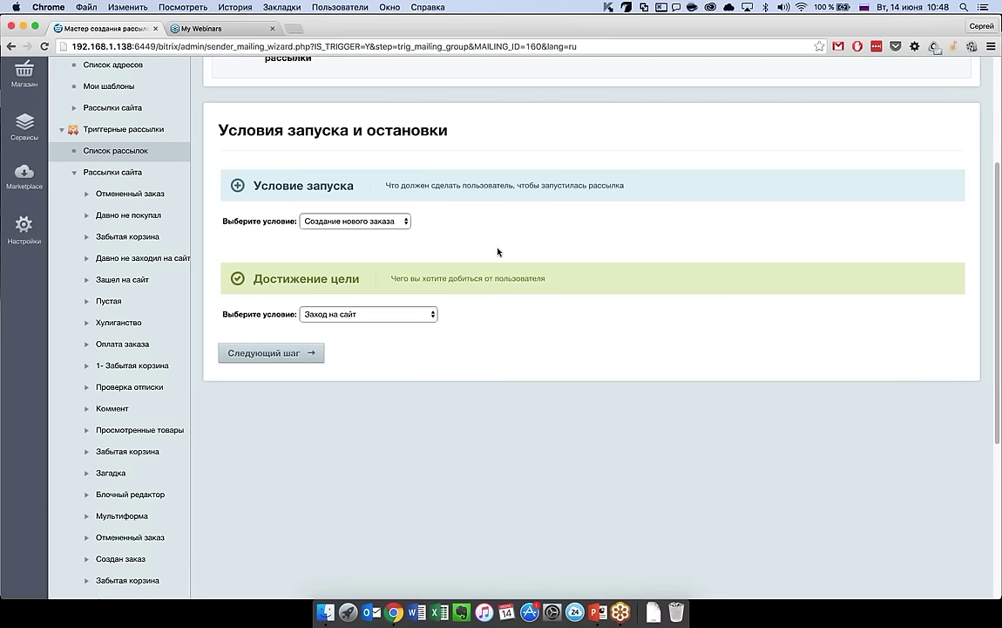
- Return the launch condition to "Давно не заходил на сайт", continue to the mailing's page, and go back to the wizard's conditions
left_click(366, 221)
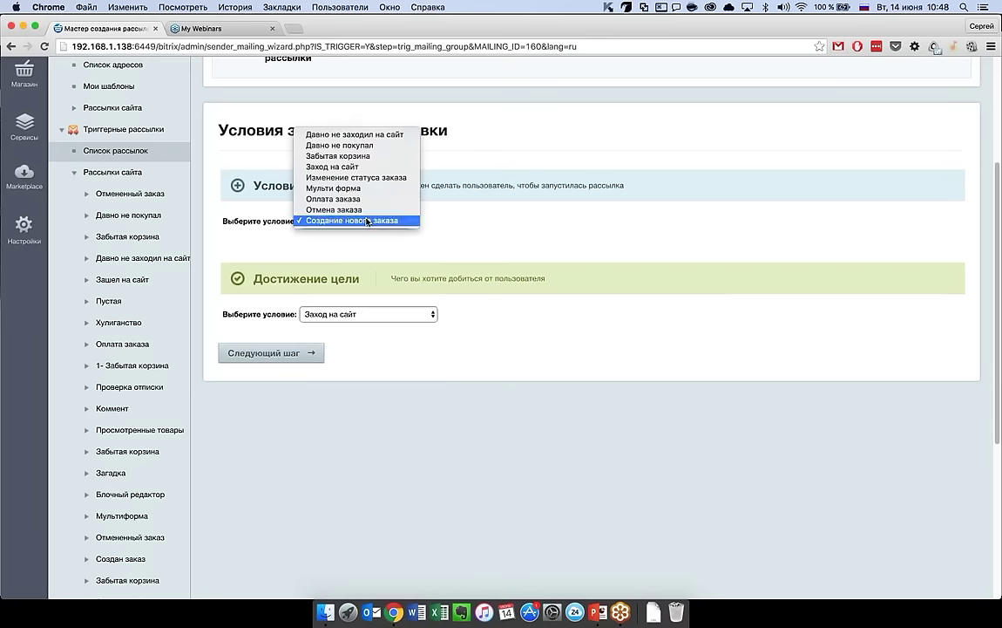
left_click(356, 137)
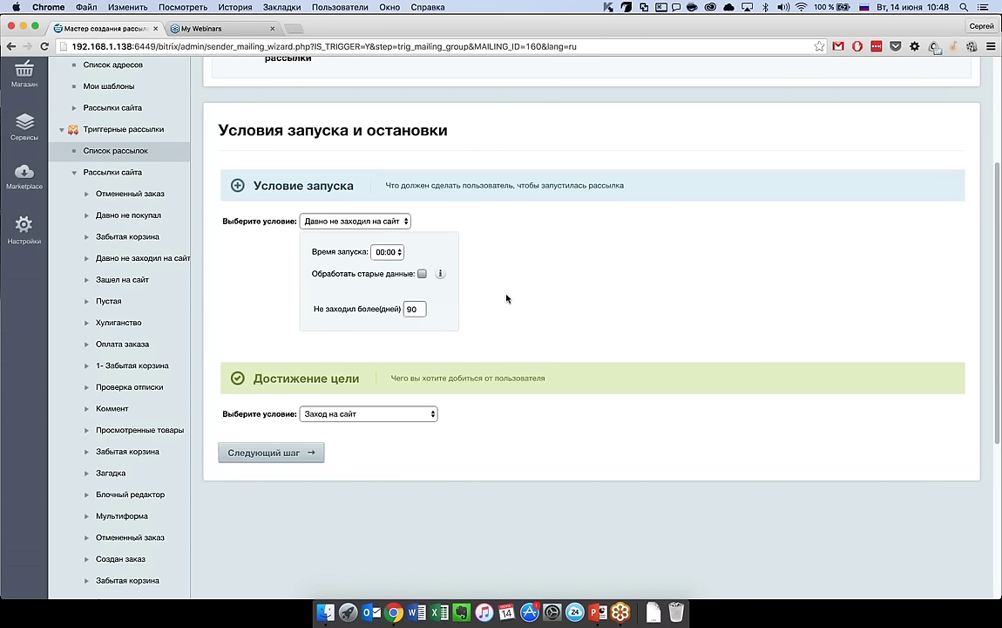
left_click(317, 451)
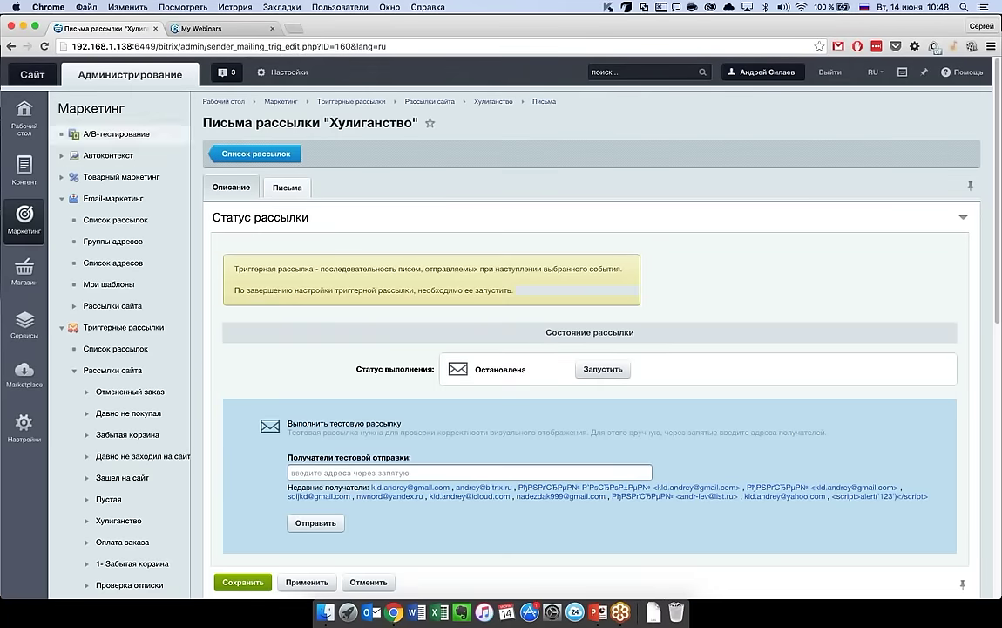
left_click(602, 369)
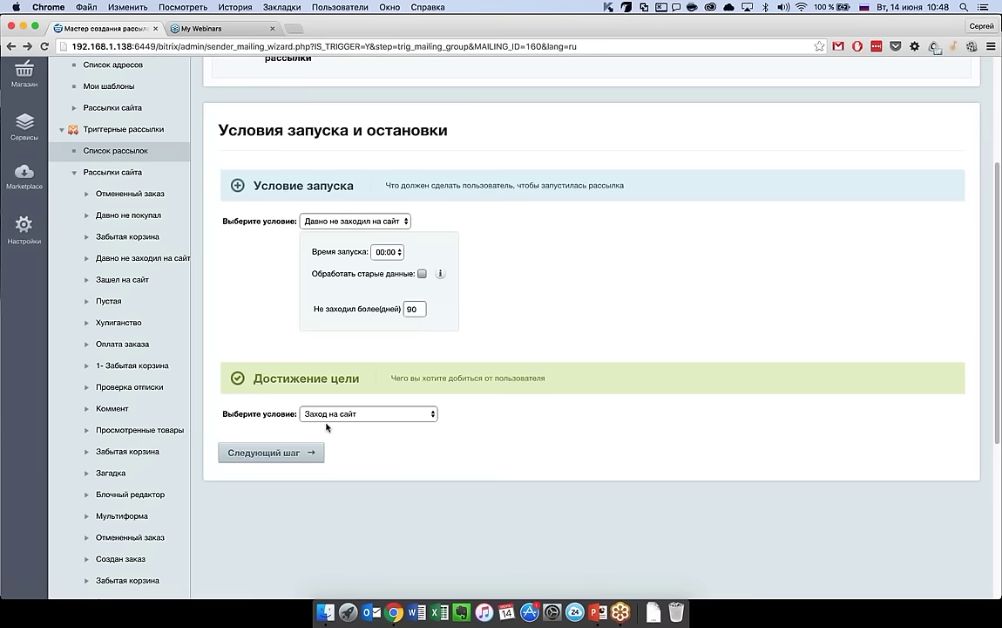
- Review the available goal conditions and try launch condition "Оплата заказа" with the goal "Создание нового заказа"
left_click(428, 418)
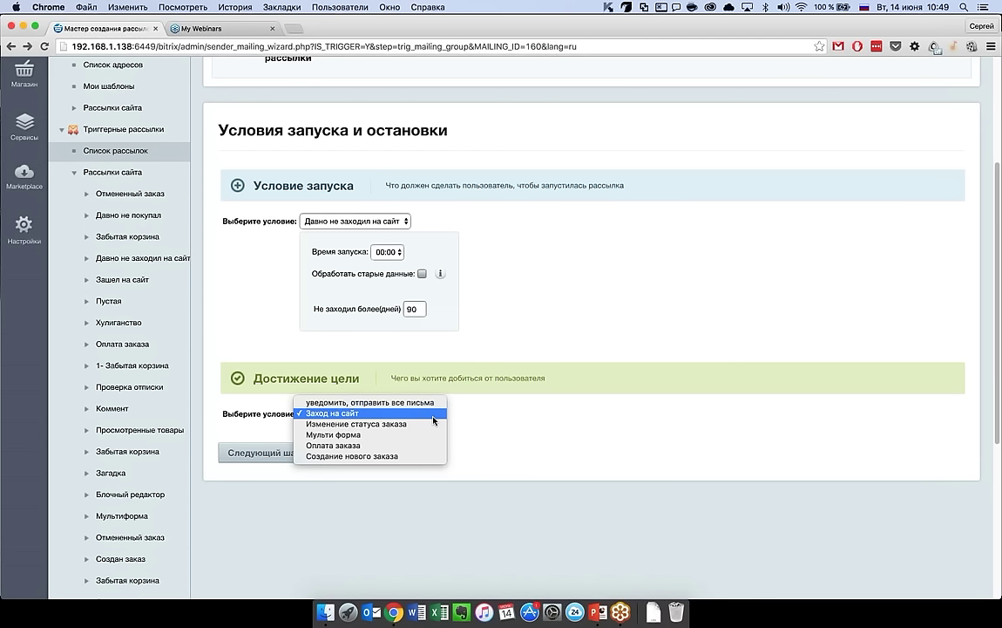
left_click(413, 228)
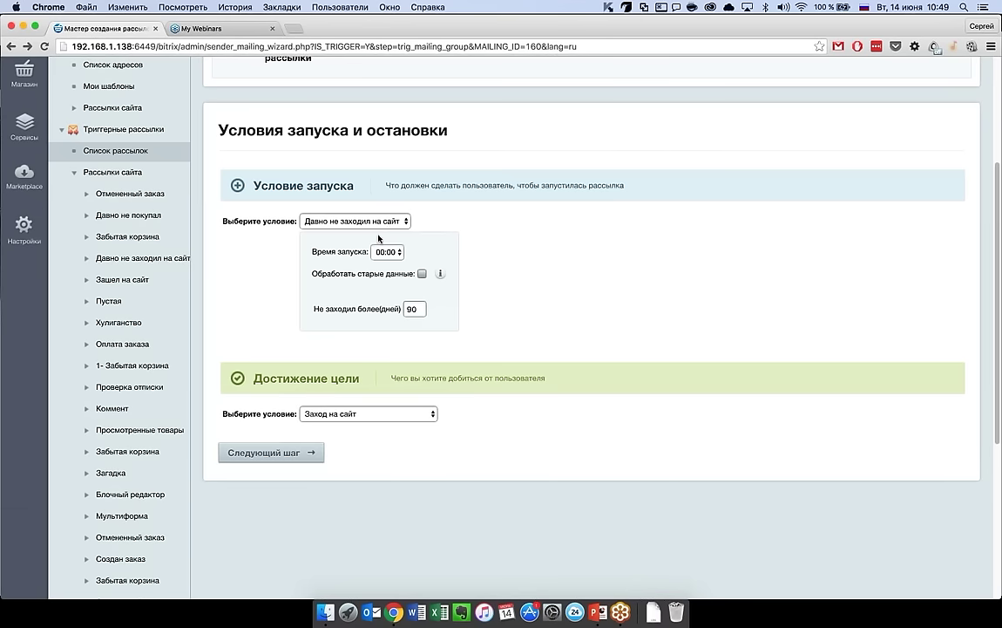
left_click(405, 221)
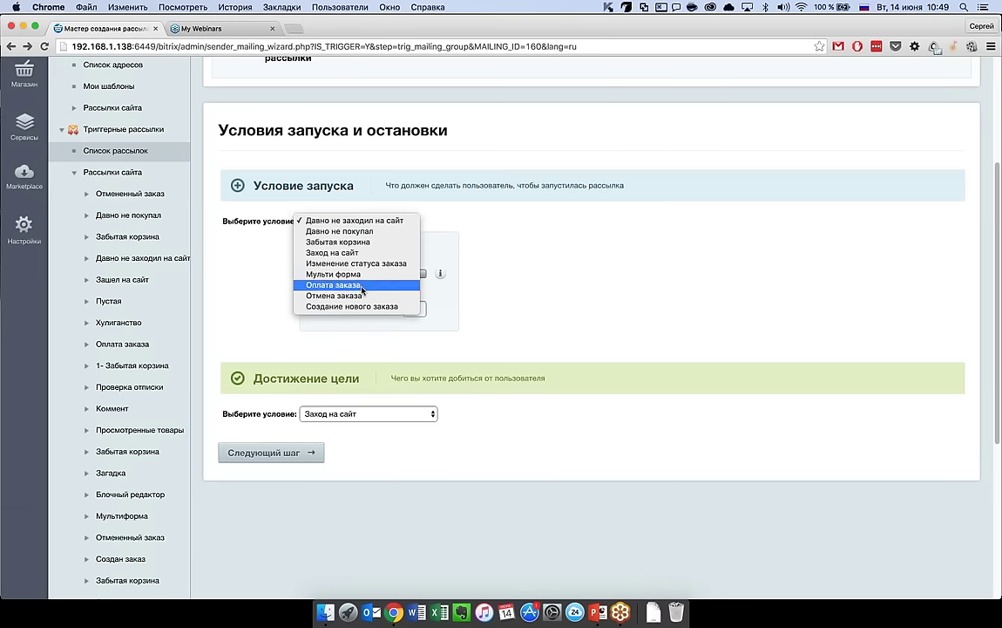
key("Escape")
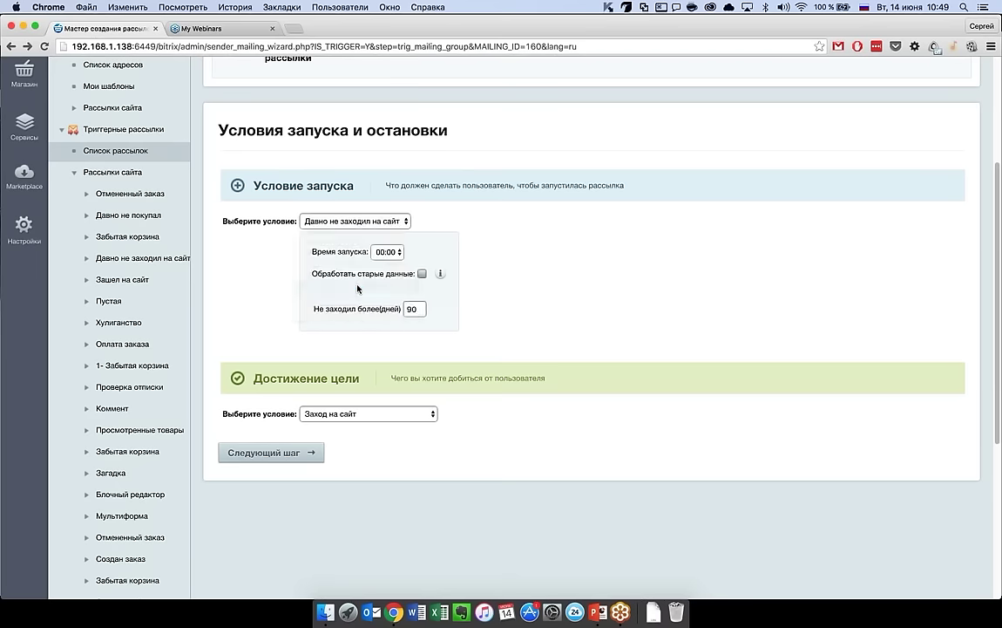
left_click(383, 315)
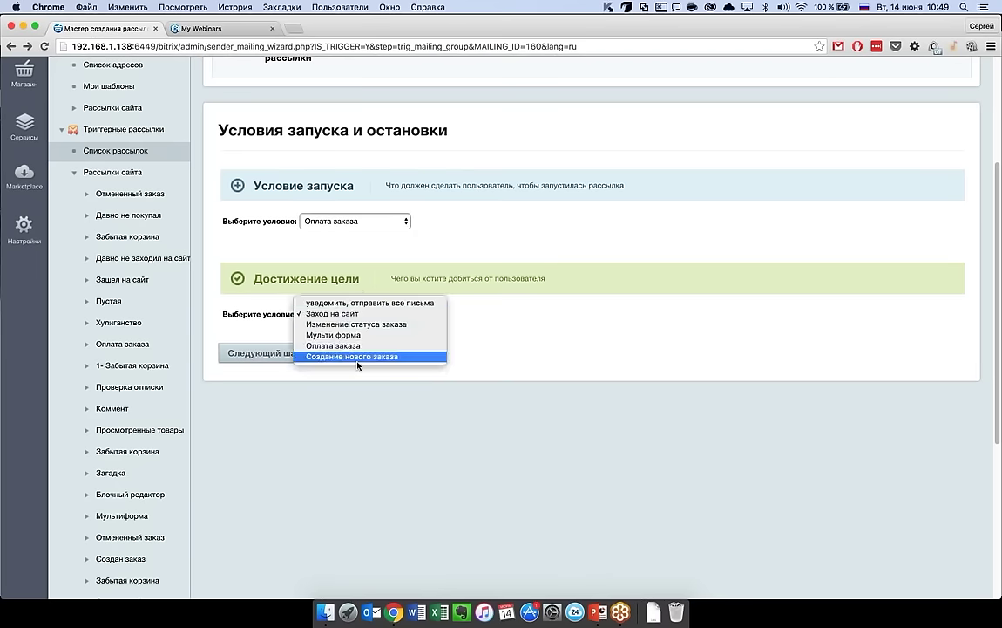
key("Escape")
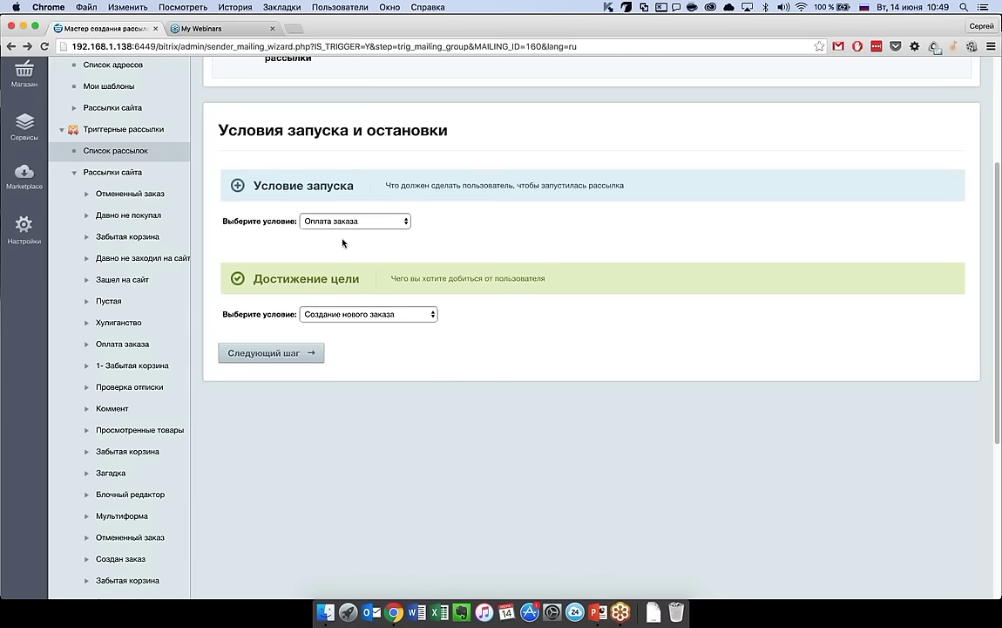
- Try "Создание нового заказа" as the launch condition with "Оплата заказа" as the goal
left_click(336, 224)
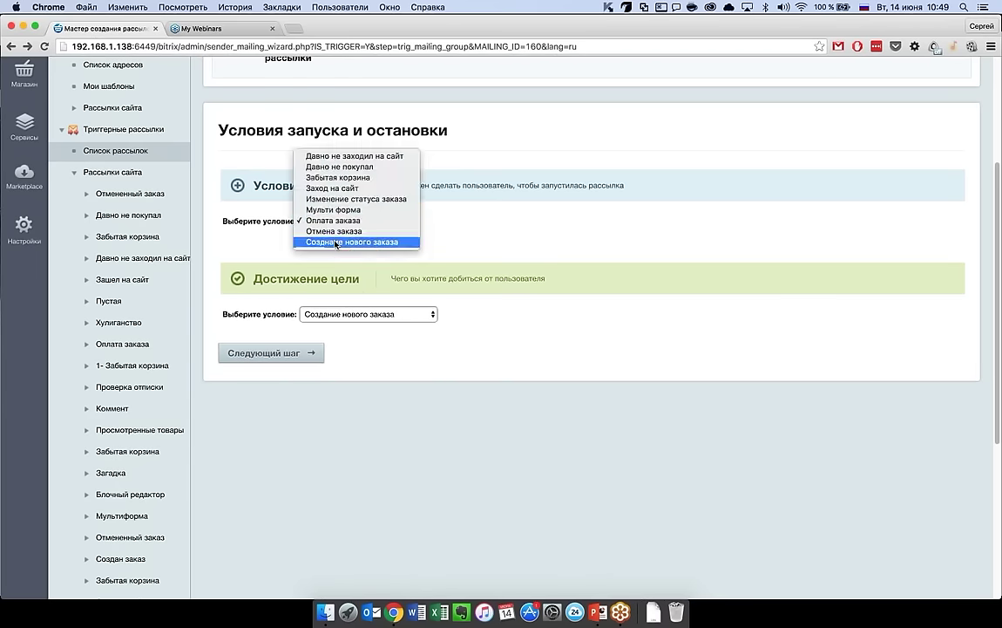
left_click(349, 237)
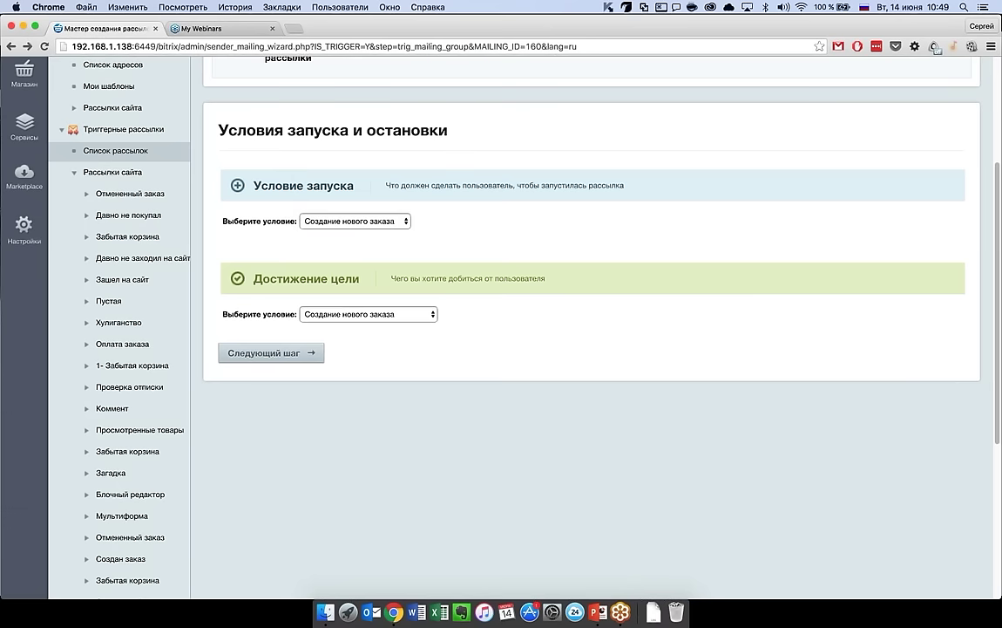
left_click(340, 315)
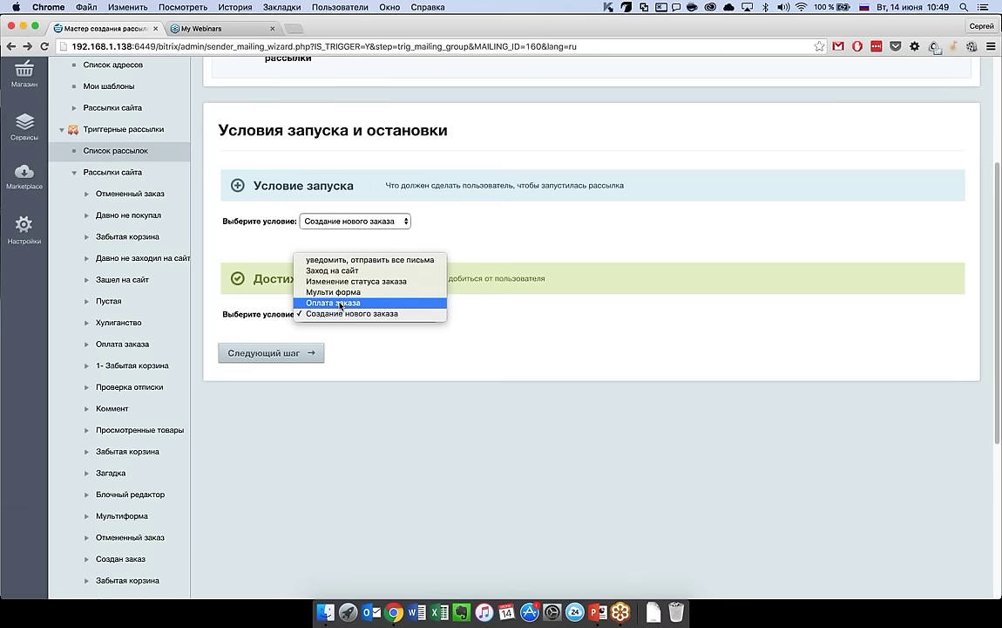
left_click(340, 305)
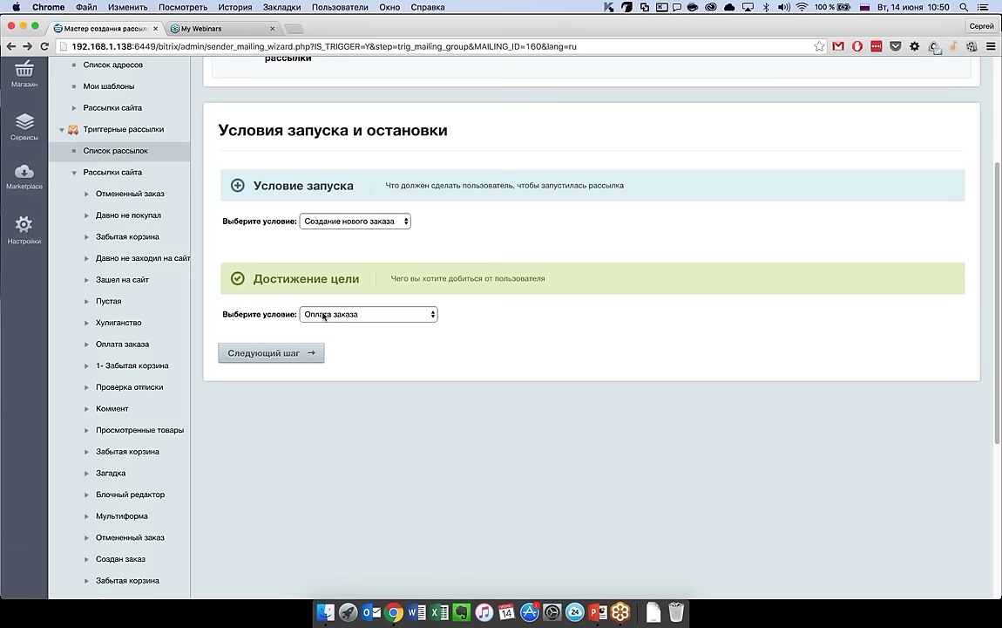
- Set the launch condition to "Давно не заходил на сайт" and the goal to "Заход на сайт", and proceed to the wizard's next step
left_click(370, 221)
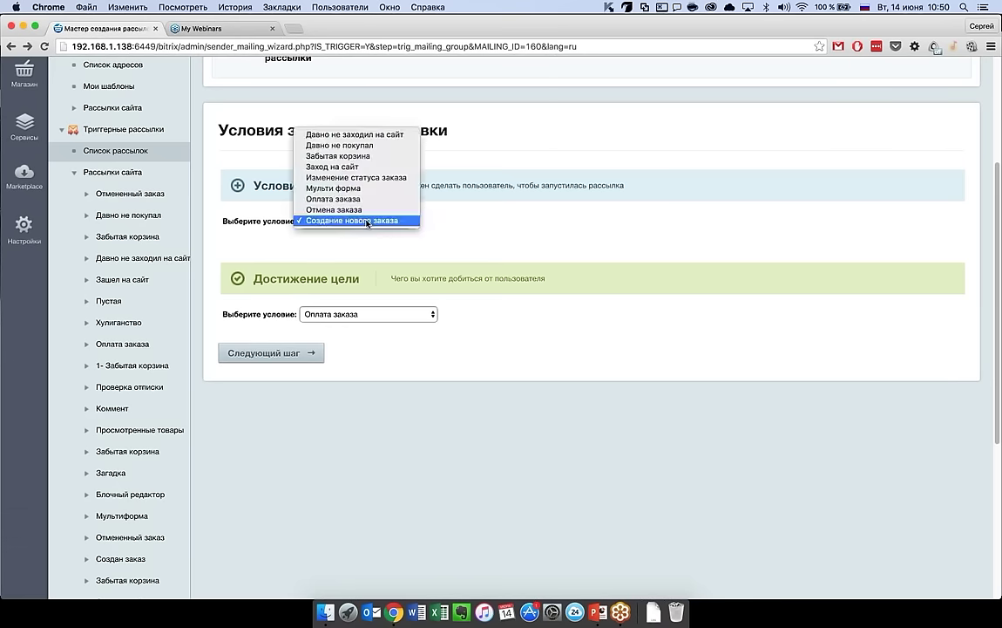
left_click(376, 135)
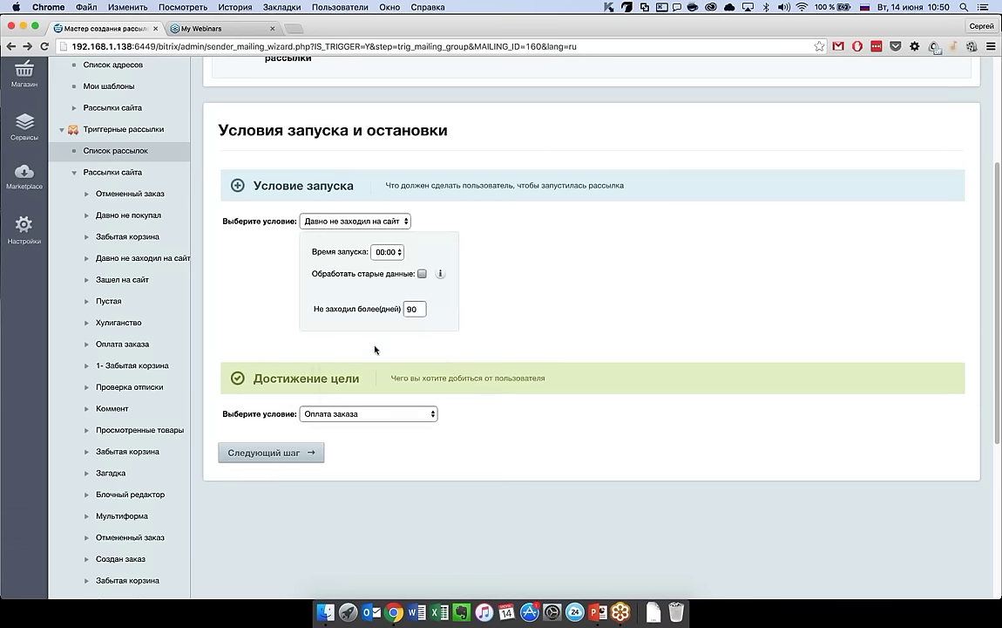
left_click(374, 412)
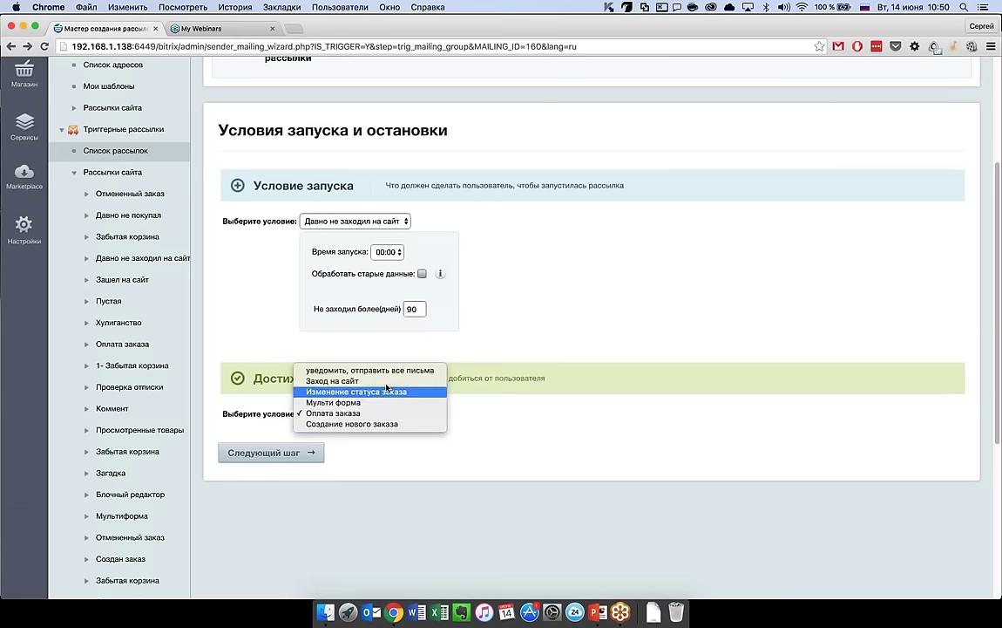
left_click(387, 380)
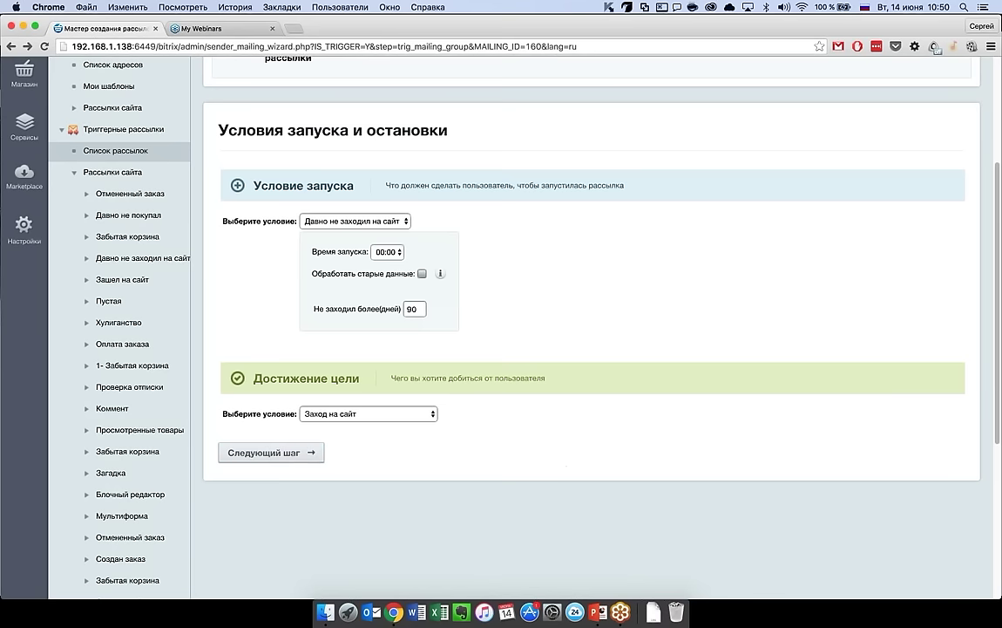
left_click(309, 455)
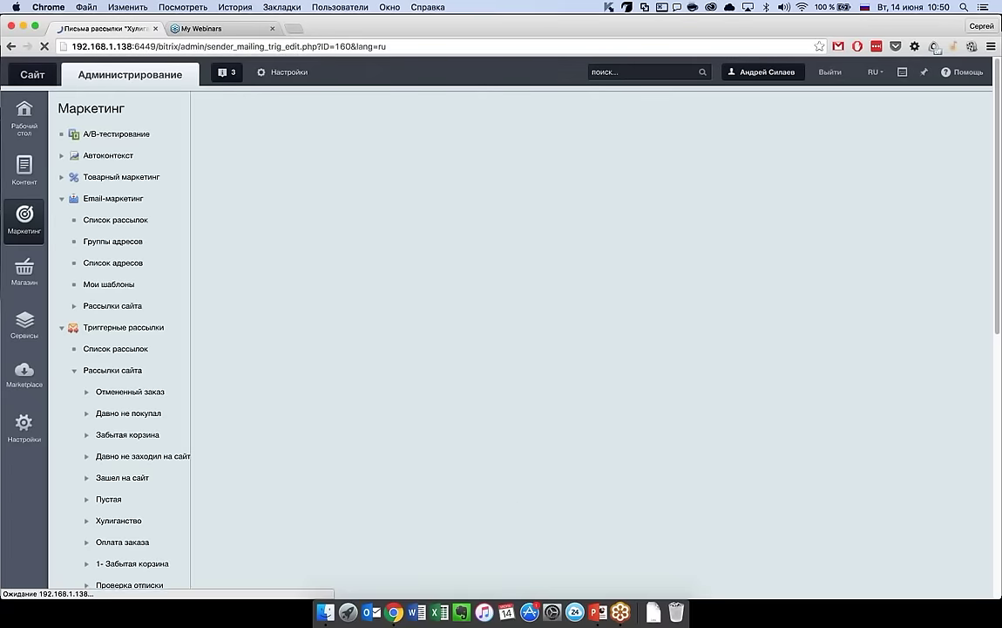
- Examine the letters of the "Хулиганство" mailing, including their order and sending delays
scroll(732, 435, "down", 3)
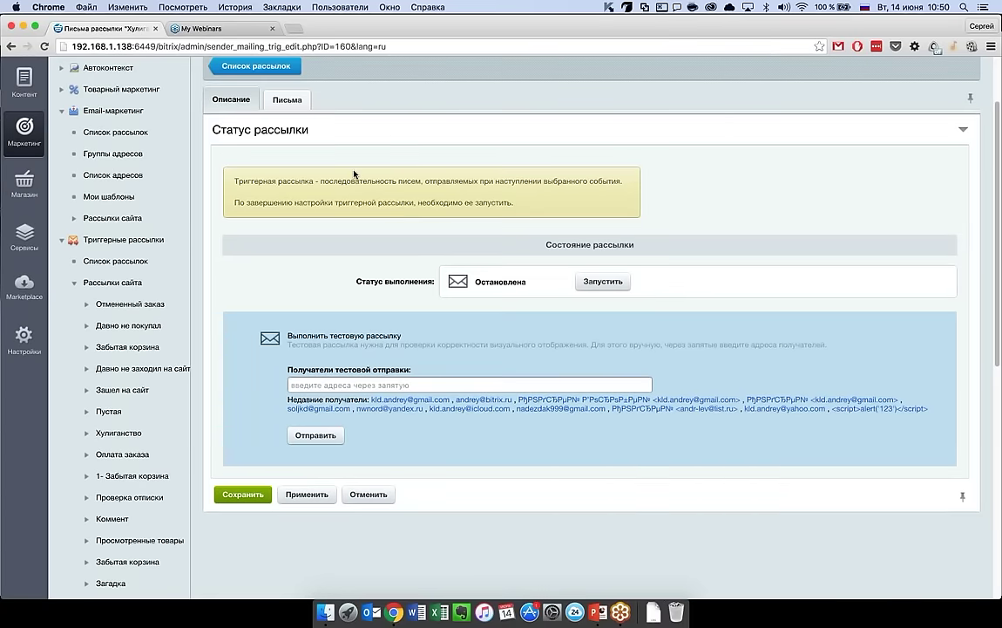
left_click(287, 100)
scroll(671, 313, "down", 5)
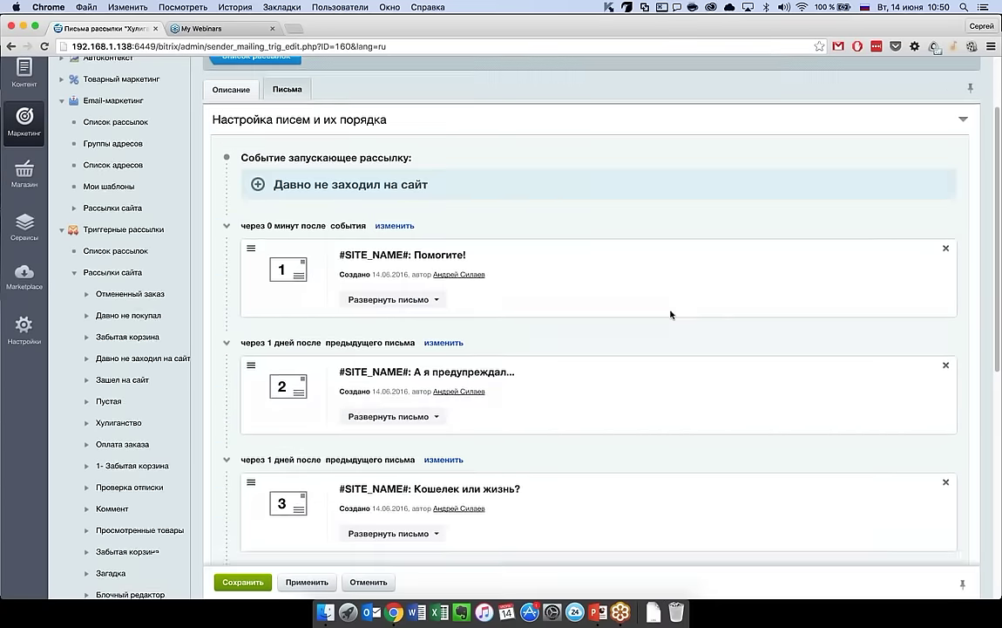
scroll(670, 314, "down", 5)
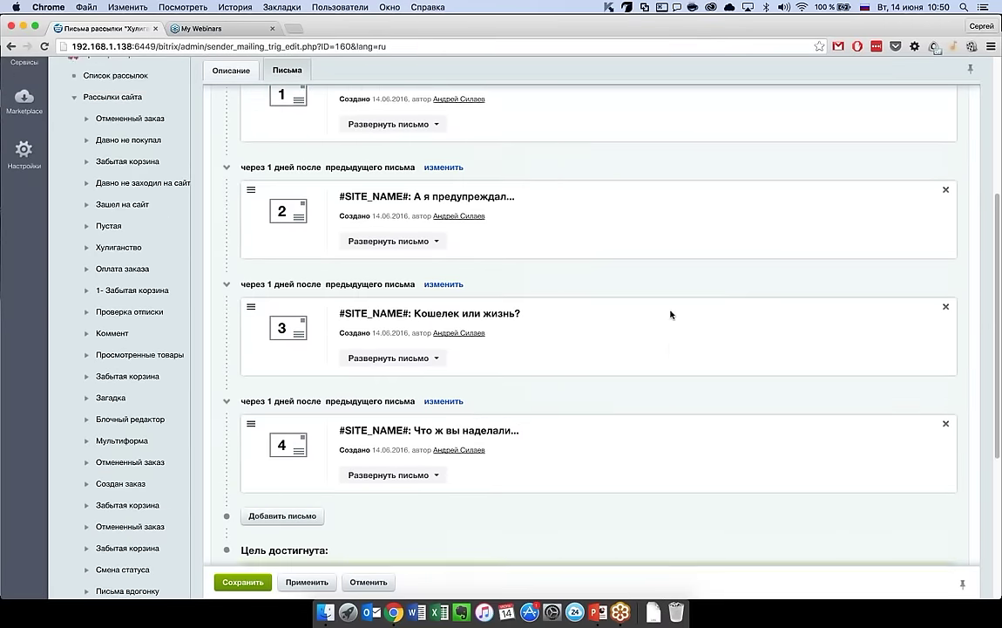
scroll(670, 313, "up", 5)
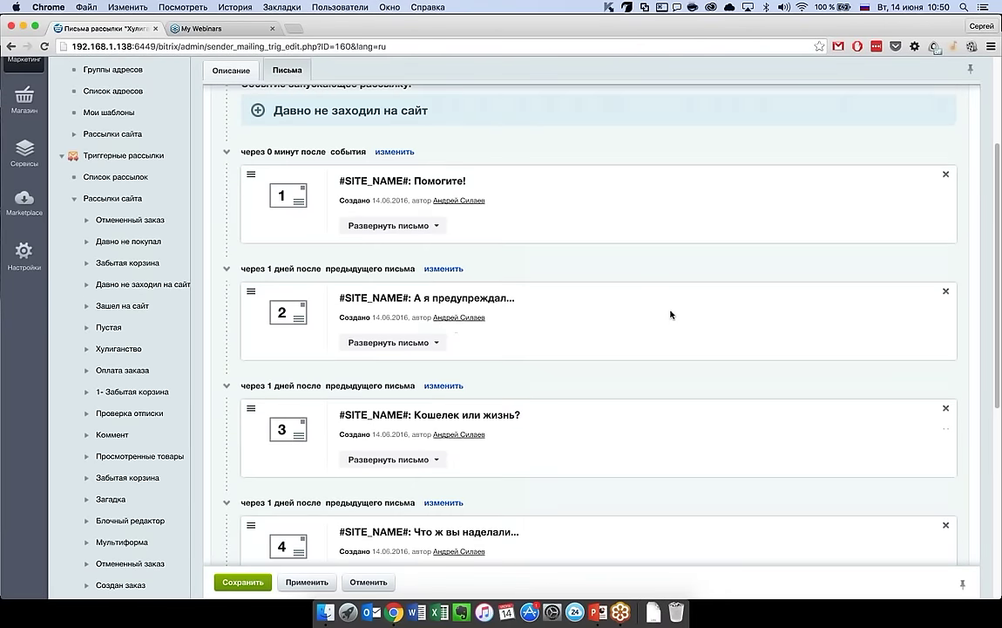
- Examine the "Хулиганство" letter chain from the launch event through the four letters to the goal
scroll(671, 313, "up", 3)
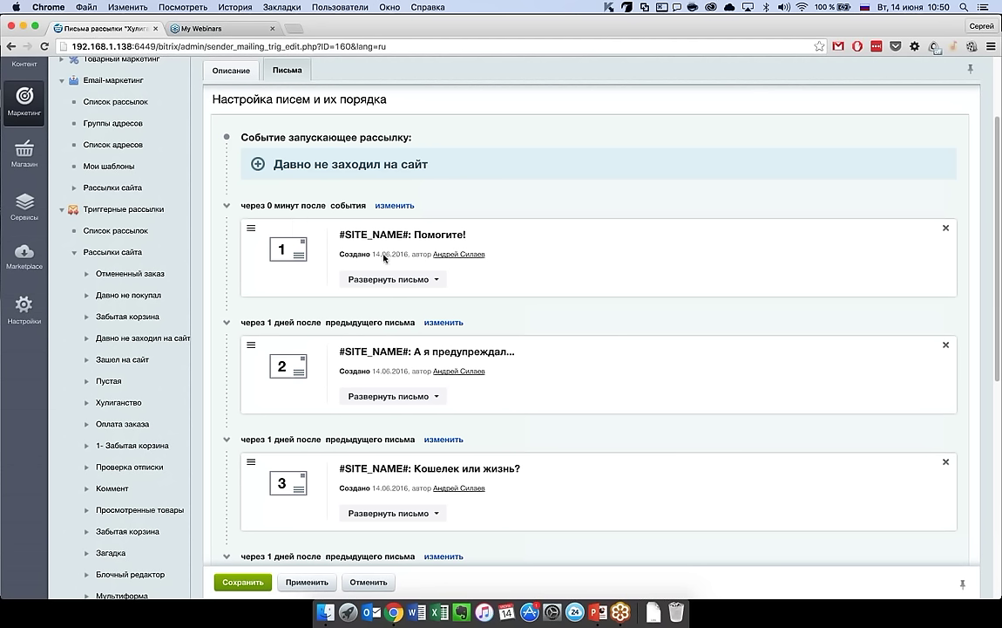
scroll(387, 262, "down", 3)
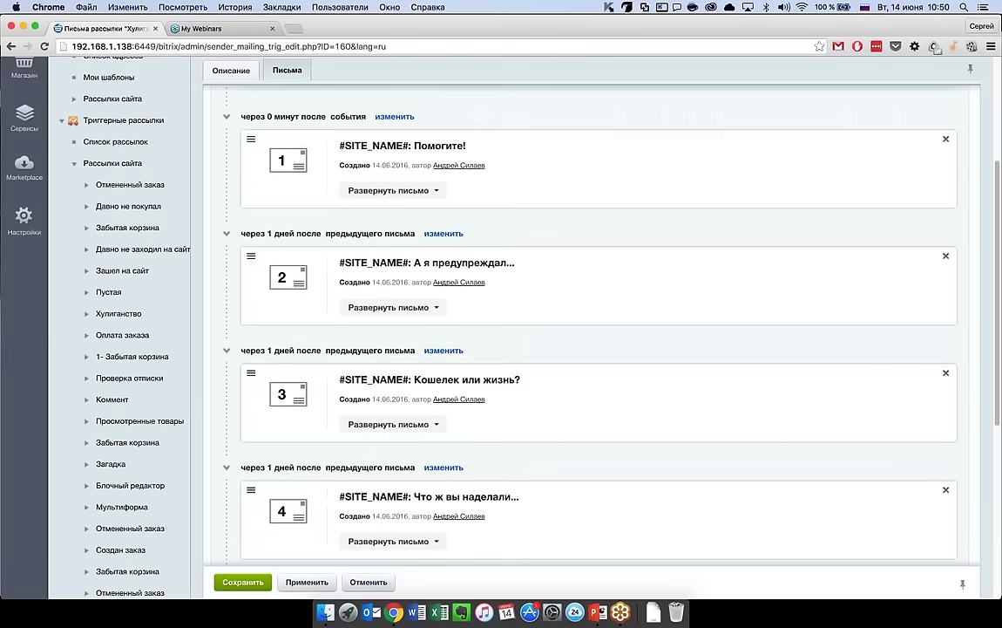
scroll(282, 233, "down", 2)
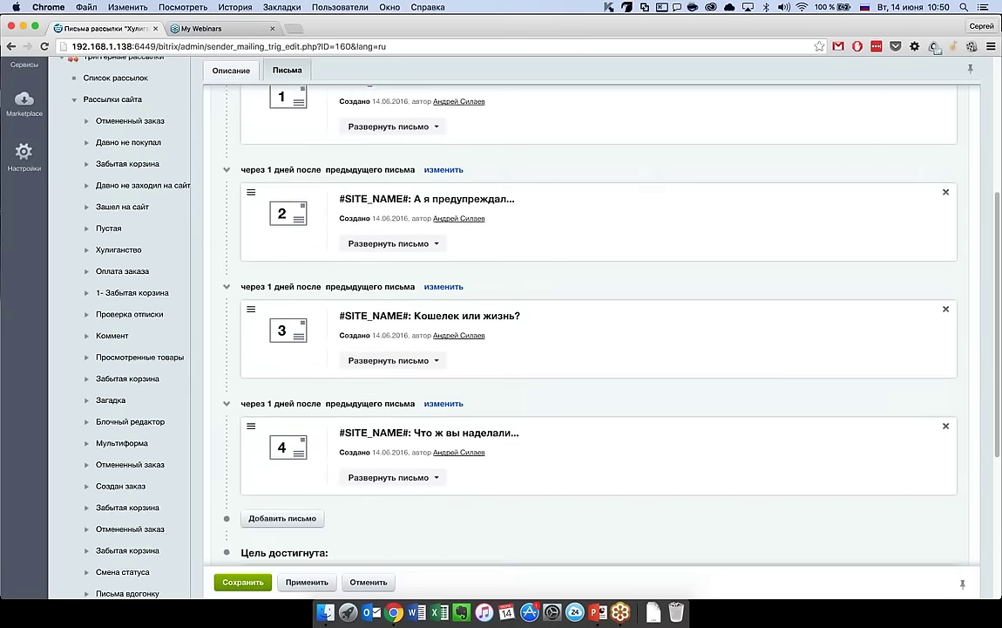
scroll(431, 414, "down", 1)
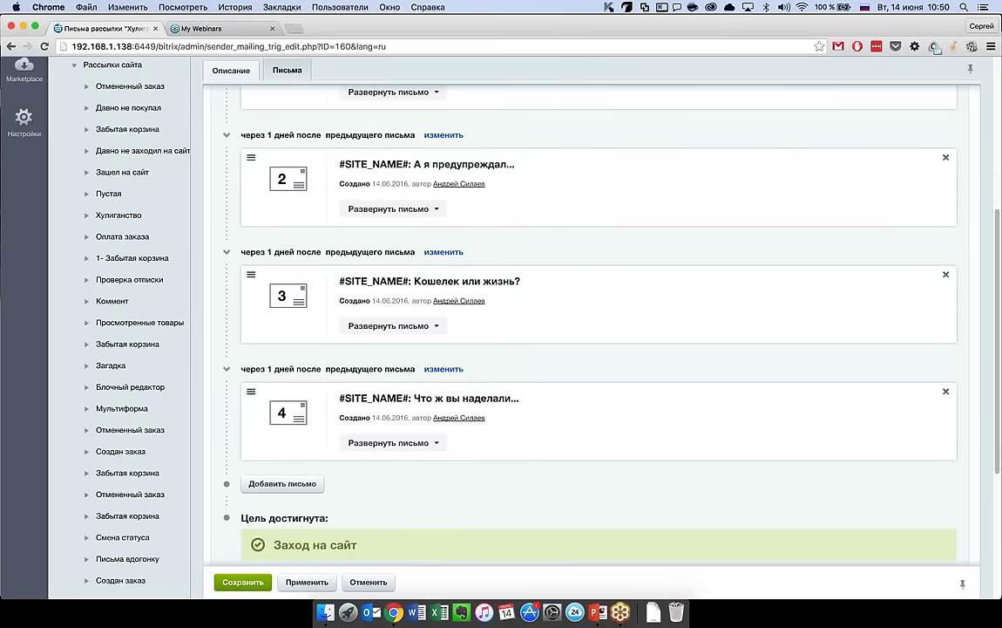
scroll(593, 332, "down", 1)
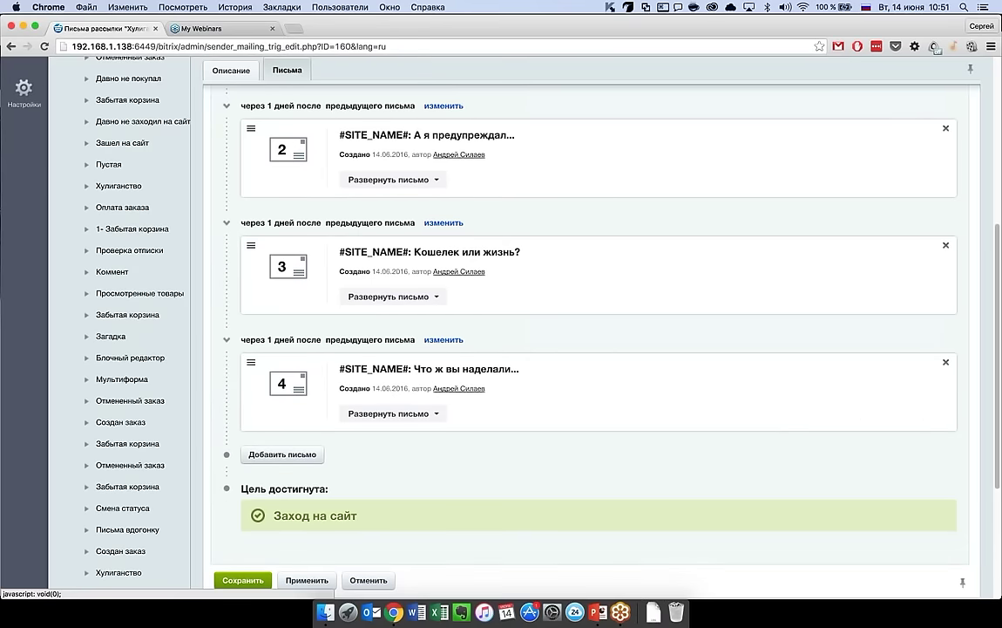
scroll(593, 331, "up", 2)
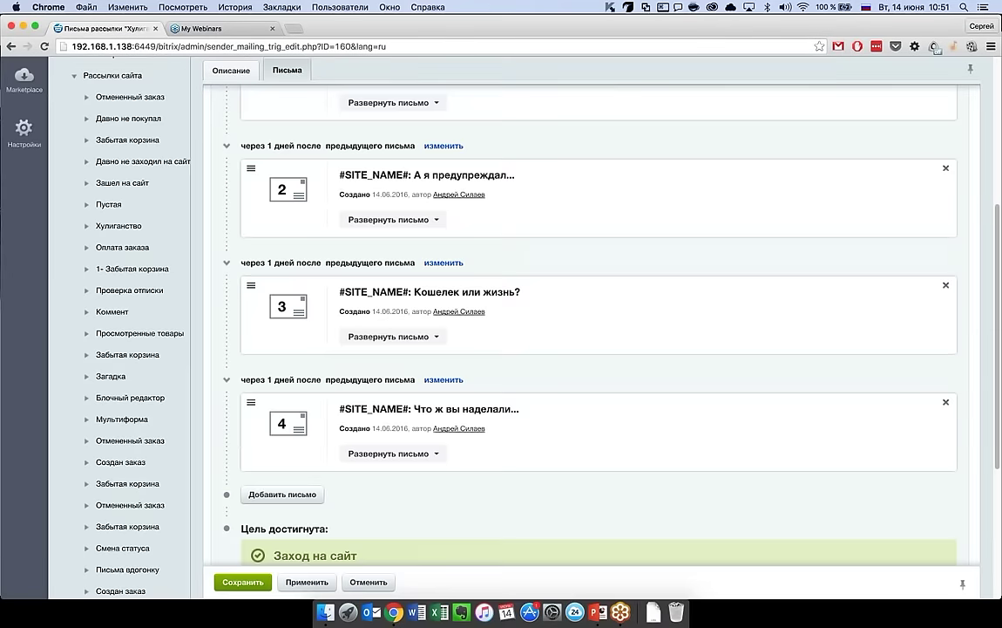
scroll(593, 331, "down", 2)
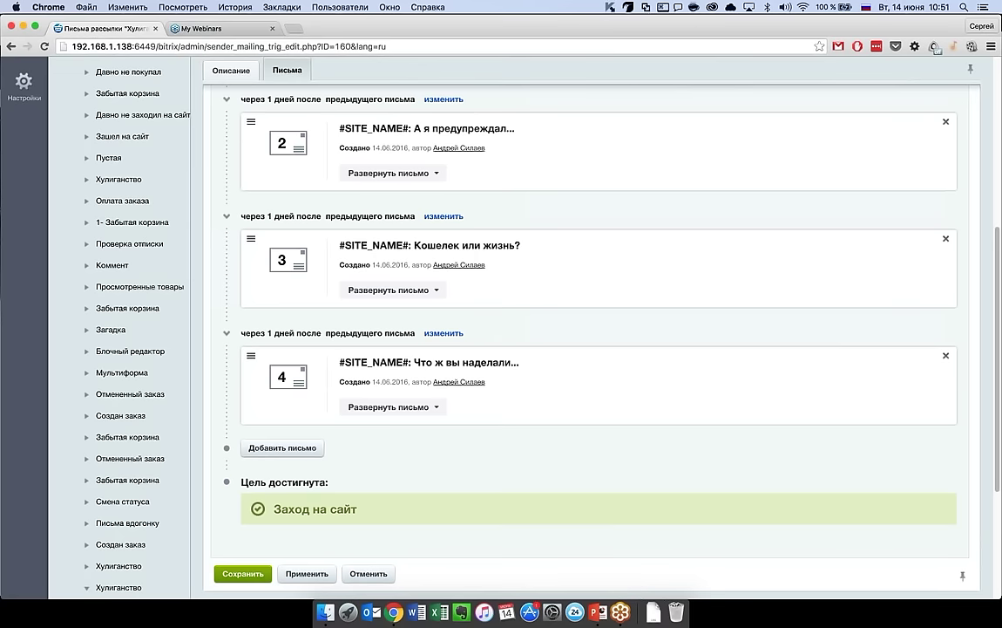
scroll(405, 532, "down", 2)
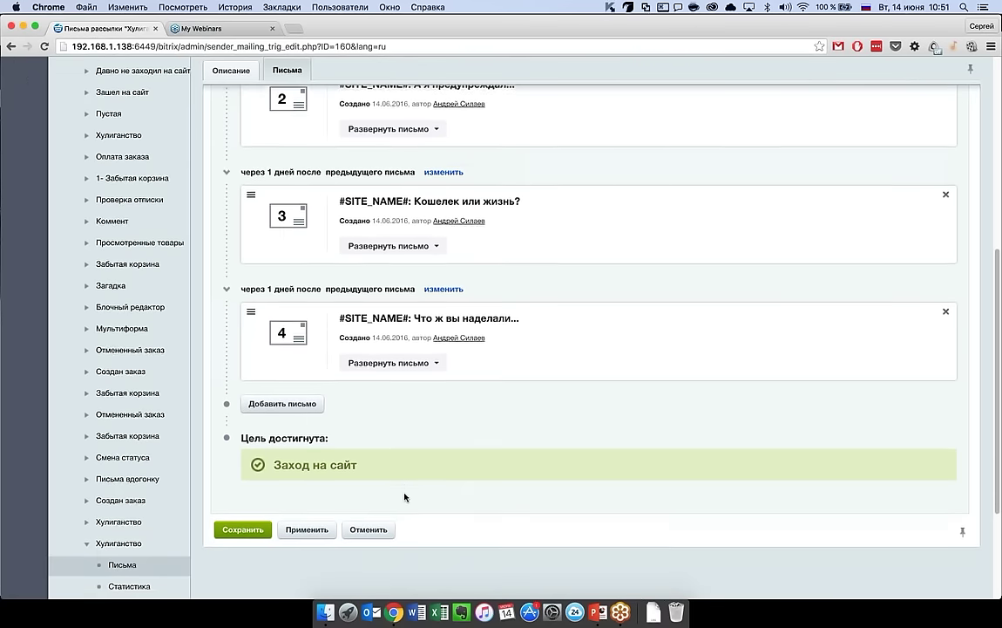
scroll(404, 497, "up", 10)
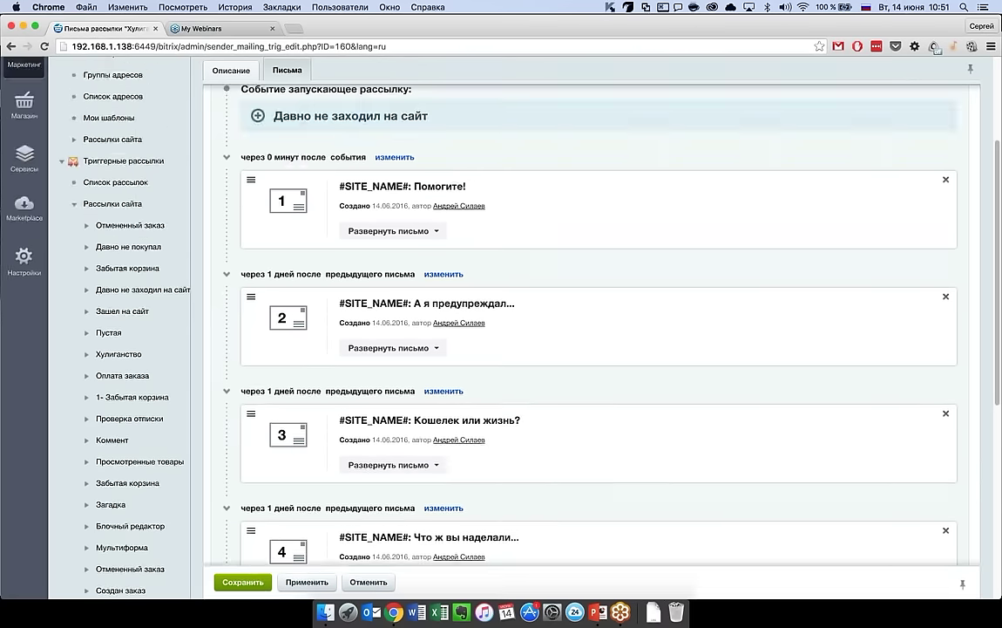
scroll(526, 349, "up", 2)
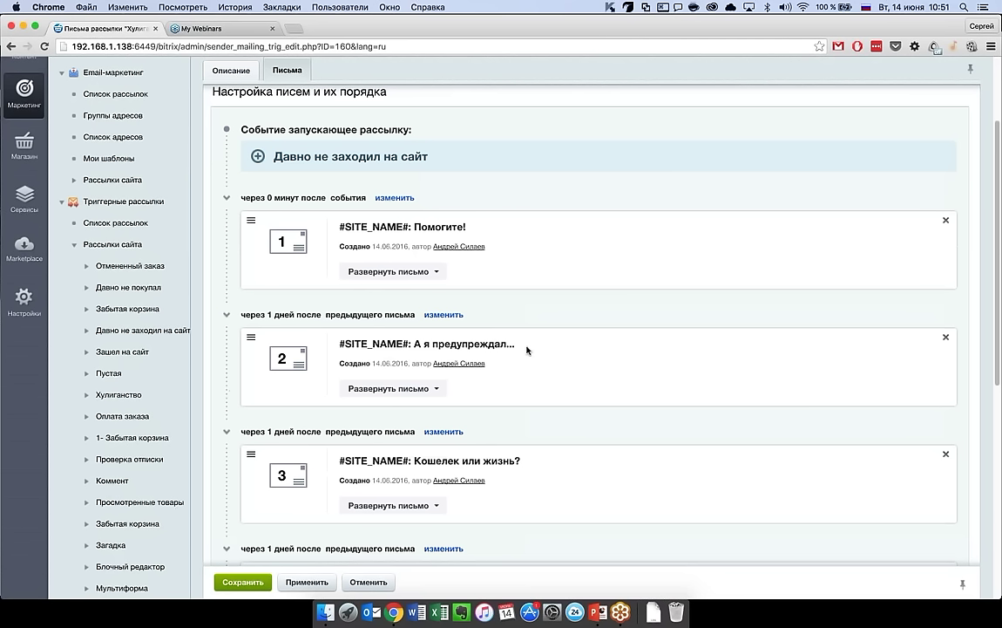
- Switch the first letter, "Помогите!", to the "1 столбец-1" template, look over its block layout and collapse the letter
left_click(395, 279)
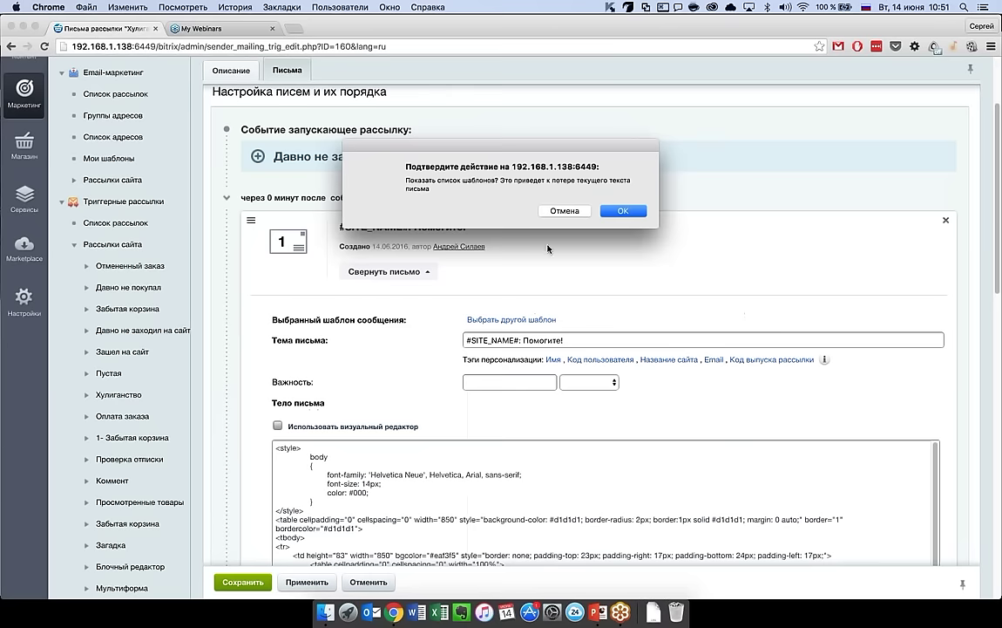
left_click(624, 210)
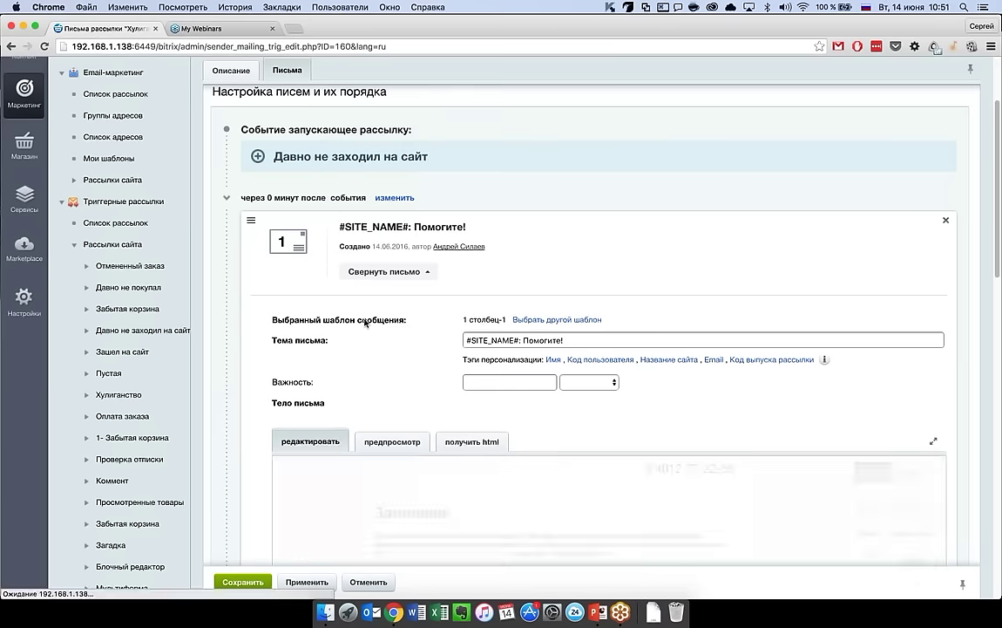
scroll(344, 369, "down", 3)
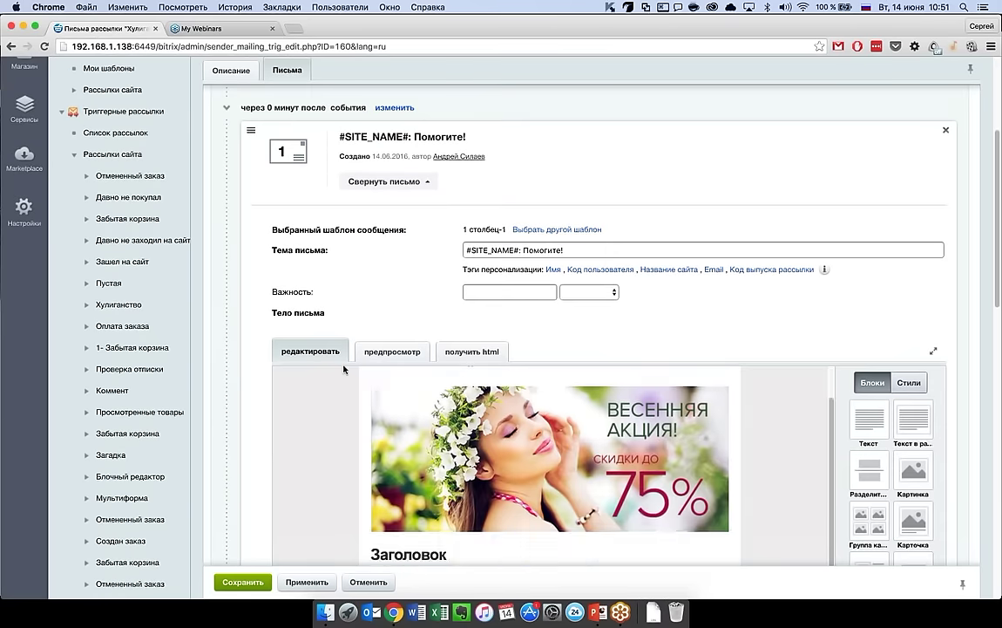
scroll(252, 379, "down", 4)
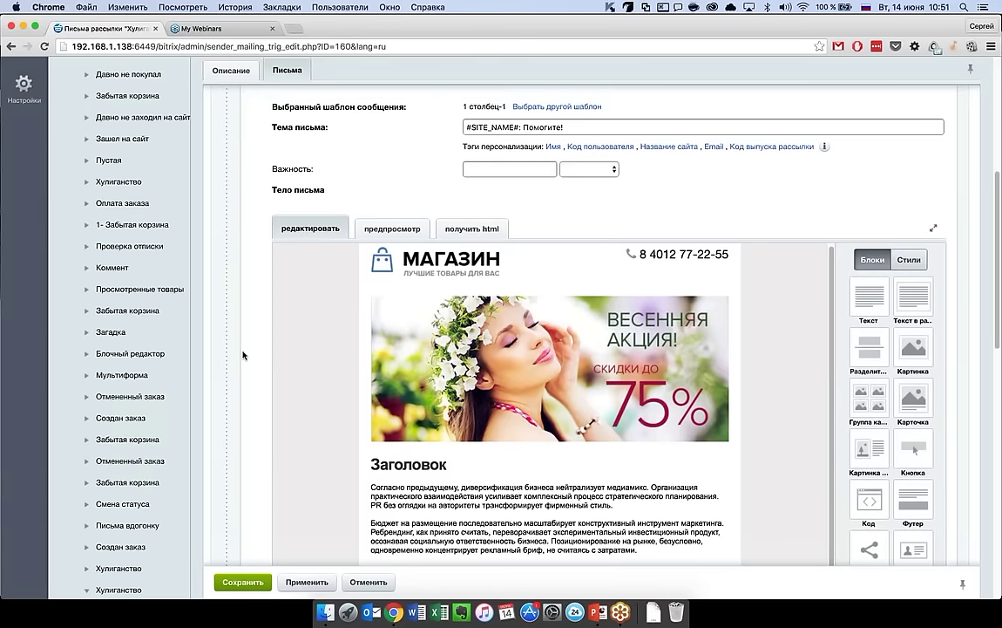
scroll(244, 355, "up", 2)
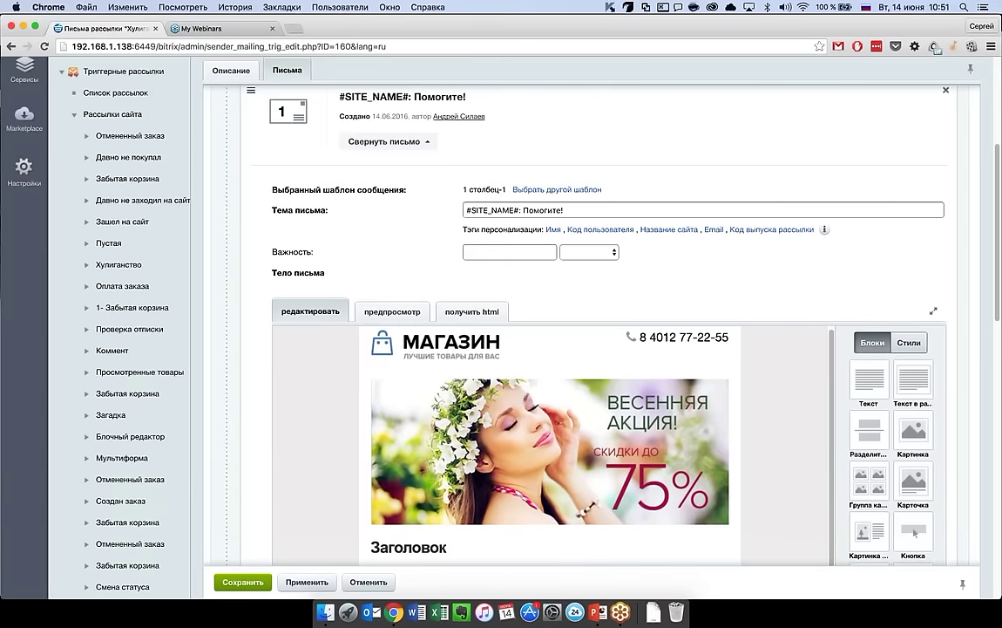
left_click(387, 141)
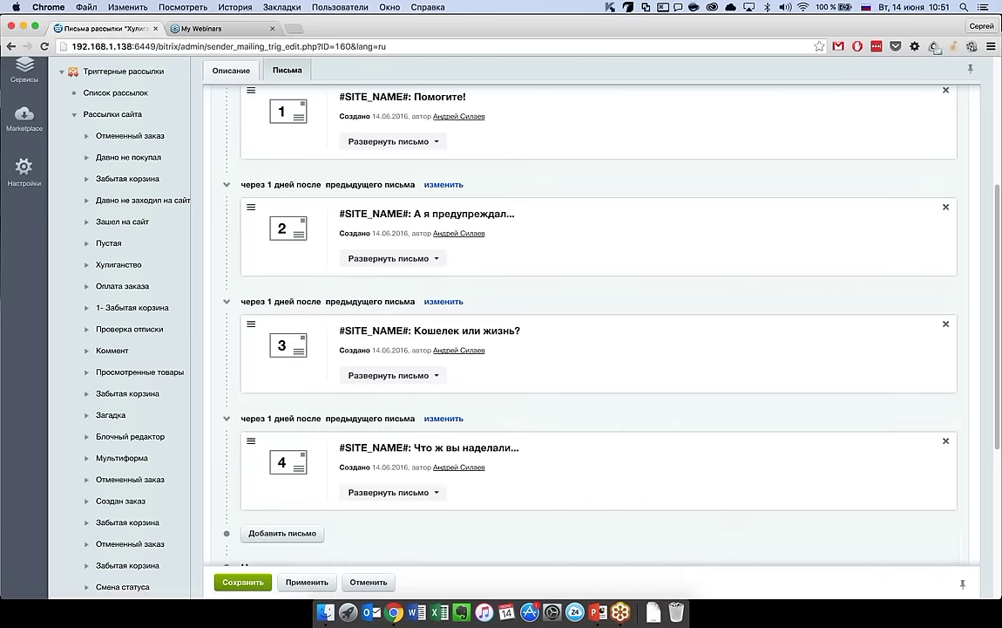
- Move the letter "Что ж вы наделали..." ahead of "Кошелек или жизнь?" in the chain
left_click(384, 259)
left_click(375, 265)
left_click_drag(251, 441, 251, 324)
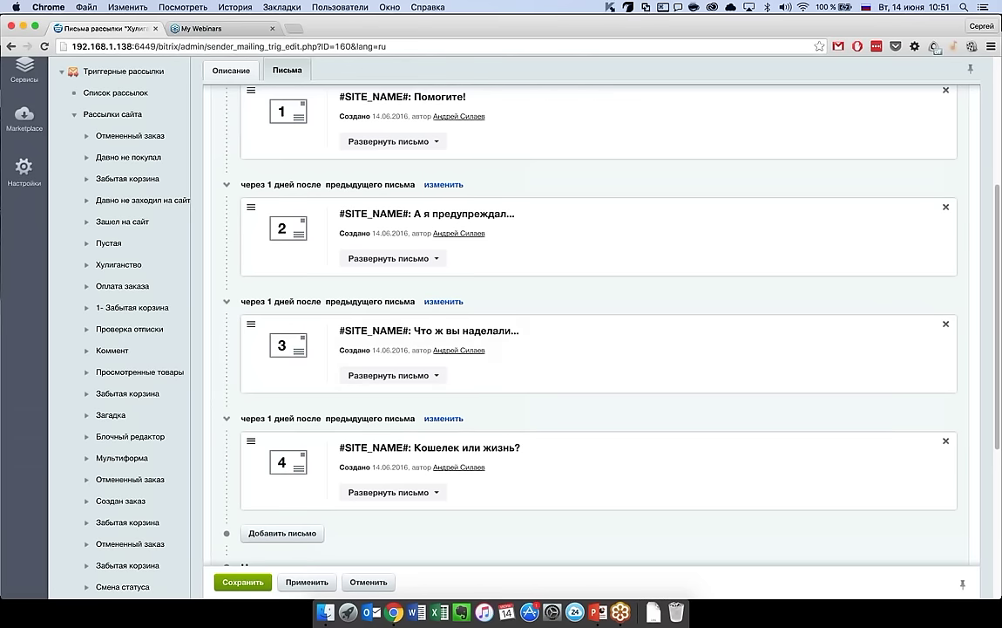
- Look at the sending delay settings and time units of the third and first letters, dismissing both without changes
left_click(456, 302)
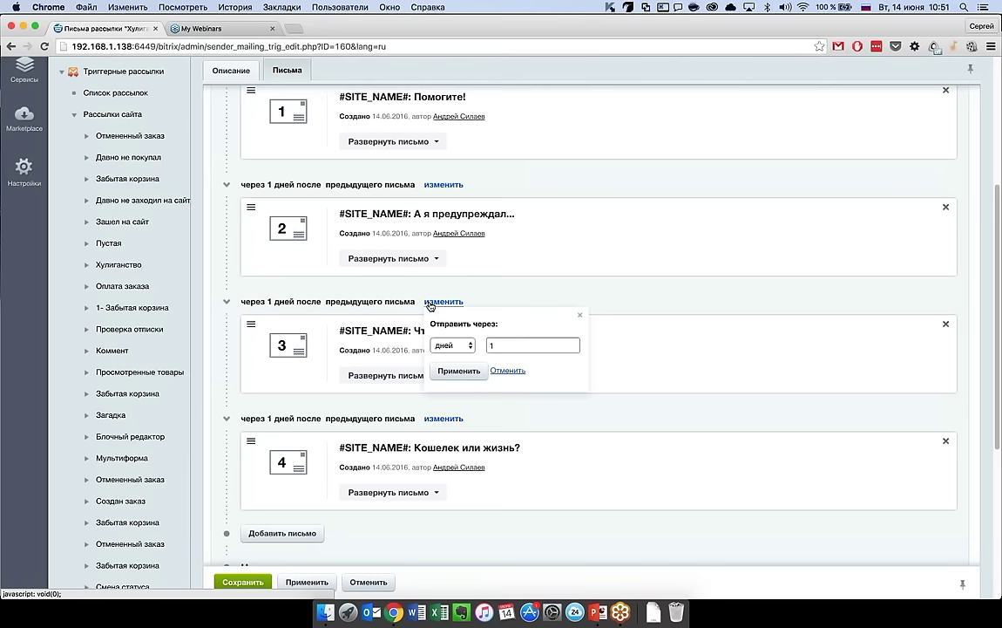
left_click(462, 348)
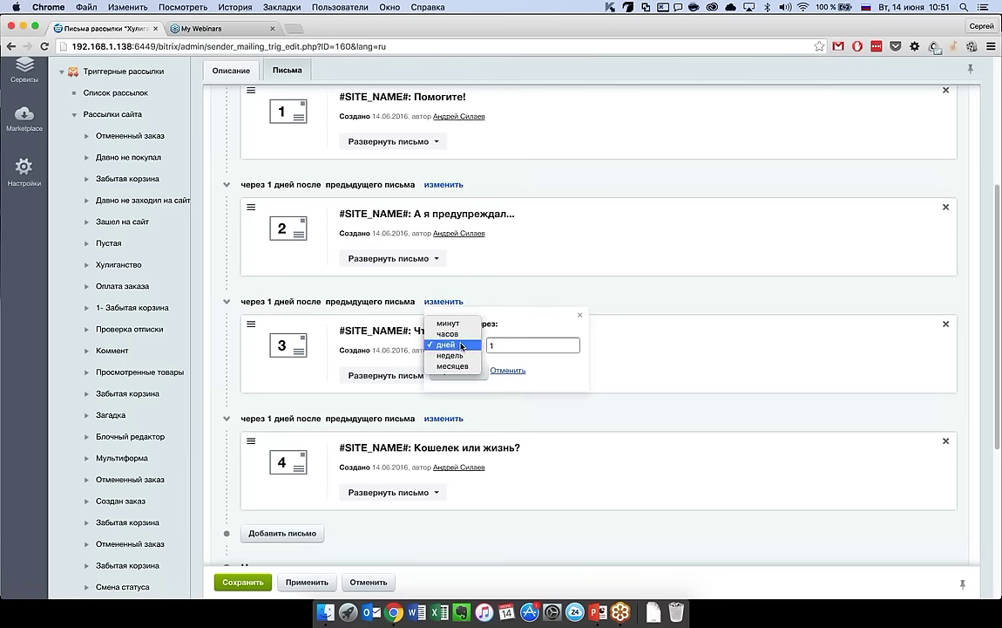
left_click(504, 371)
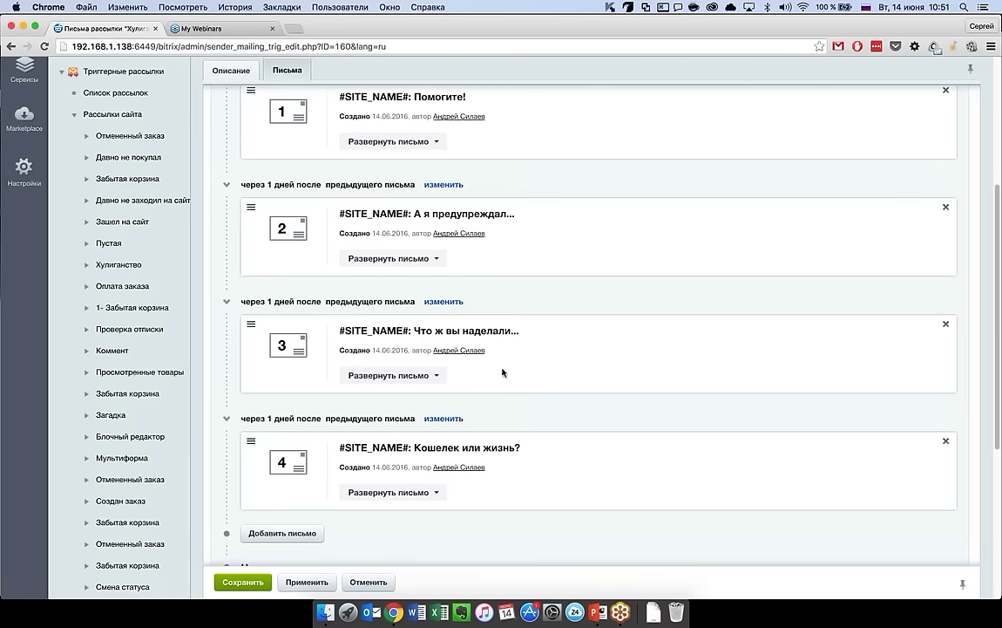
scroll(273, 219, "up", 2)
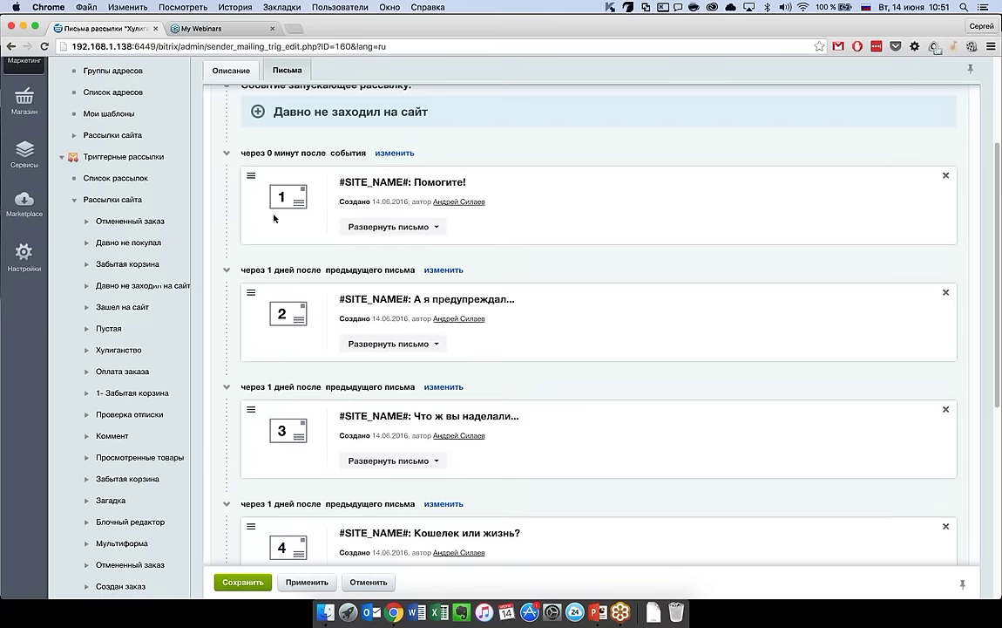
left_click(386, 154)
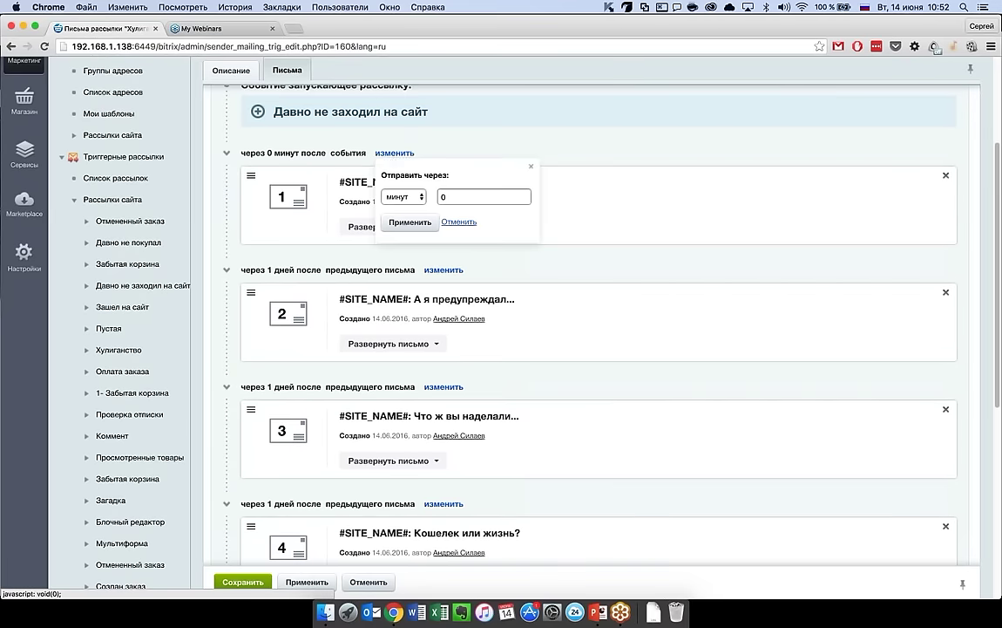
left_click(458, 221)
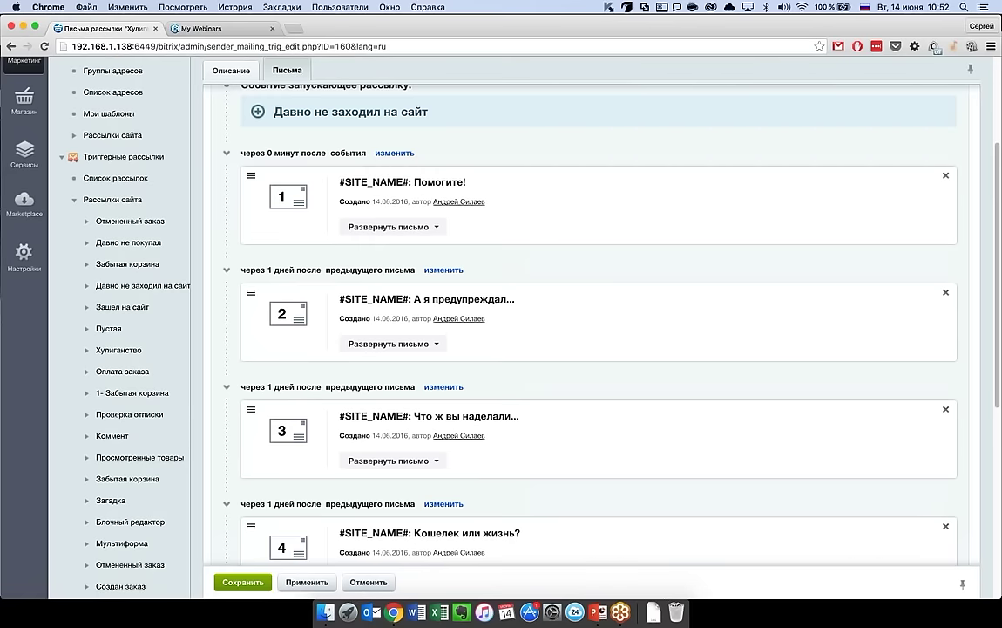
- Open the mailing's status description and add three recent recipients' e-mail addresses to the test mailing
scroll(558, 331, "up", 1)
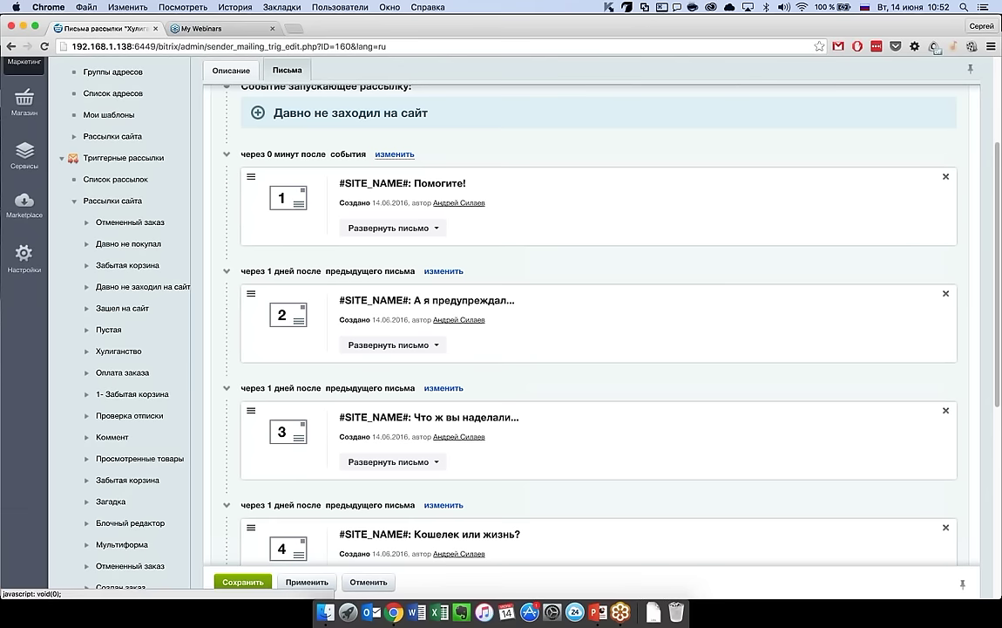
scroll(593, 348, "up", 2)
left_click(217, 81)
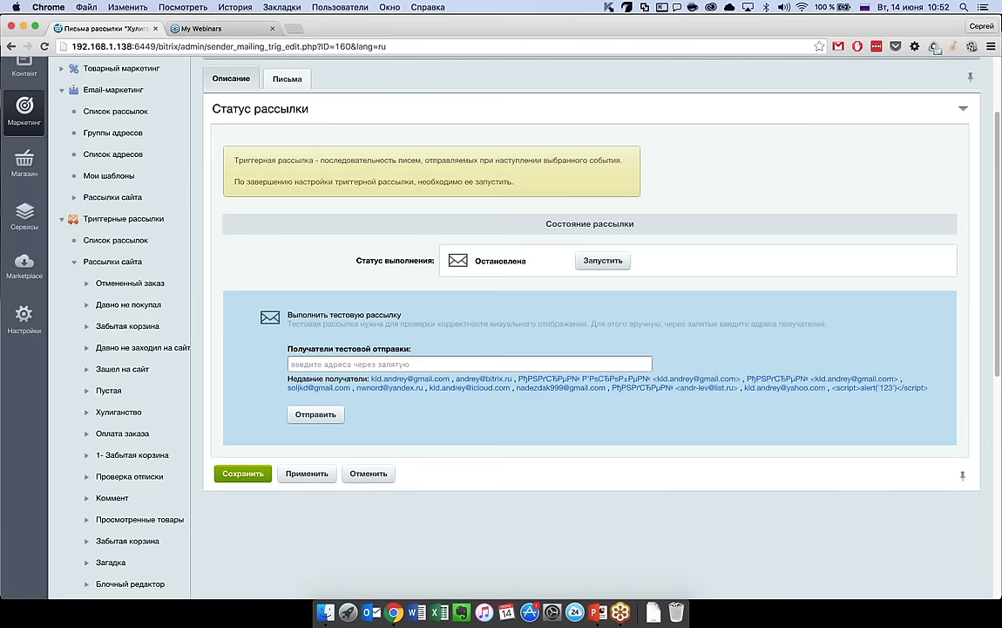
left_click(411, 379)
left_click(465, 379)
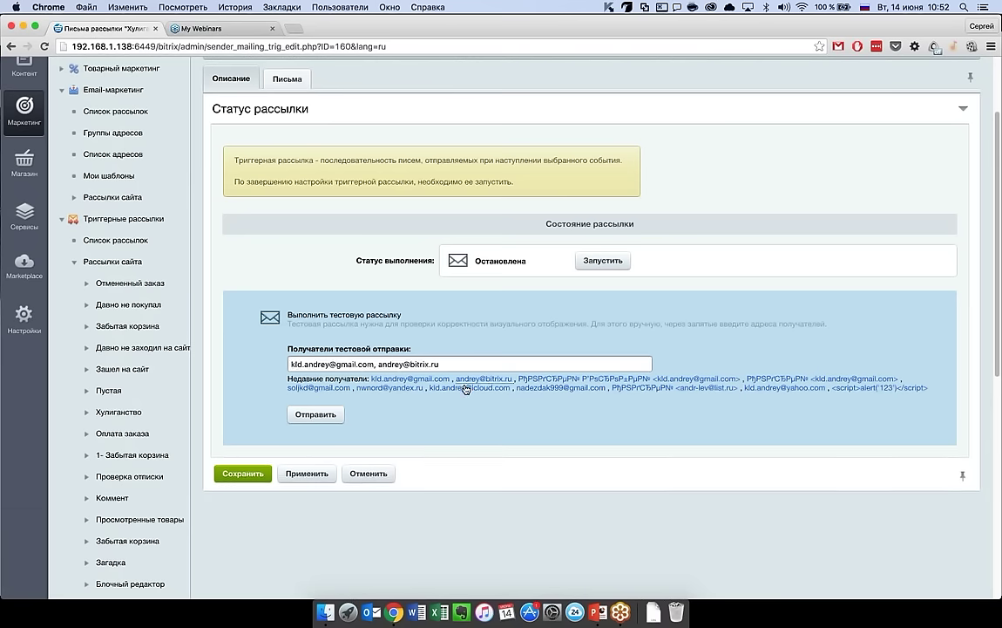
left_click(451, 388)
double_click(500, 260)
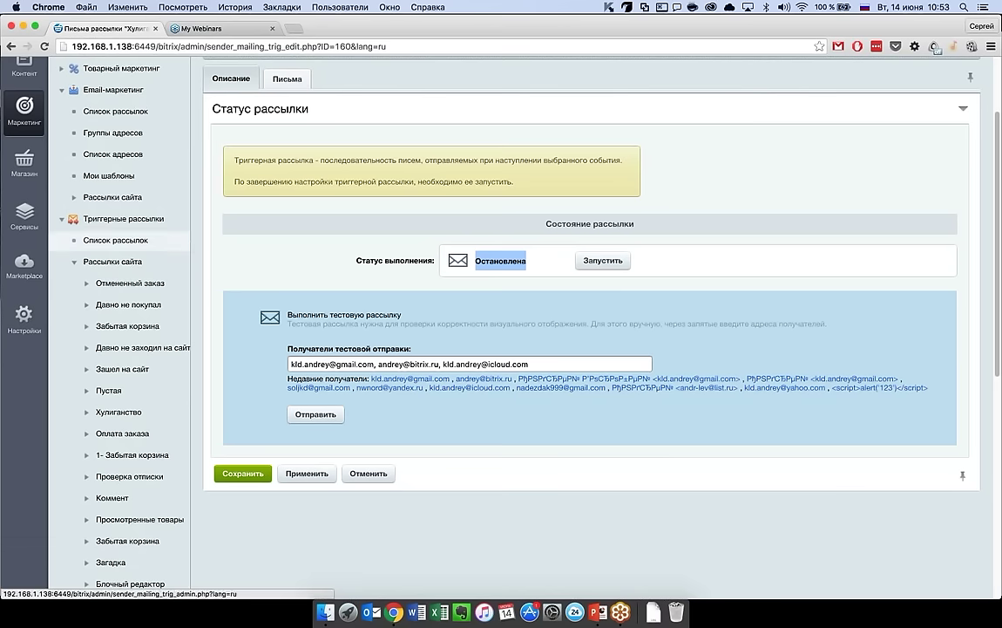
- Open the statistics of the triggered mailing "Отмененный заказ" and examine its totals and the chart of goals reached per letter
left_click(129, 283)
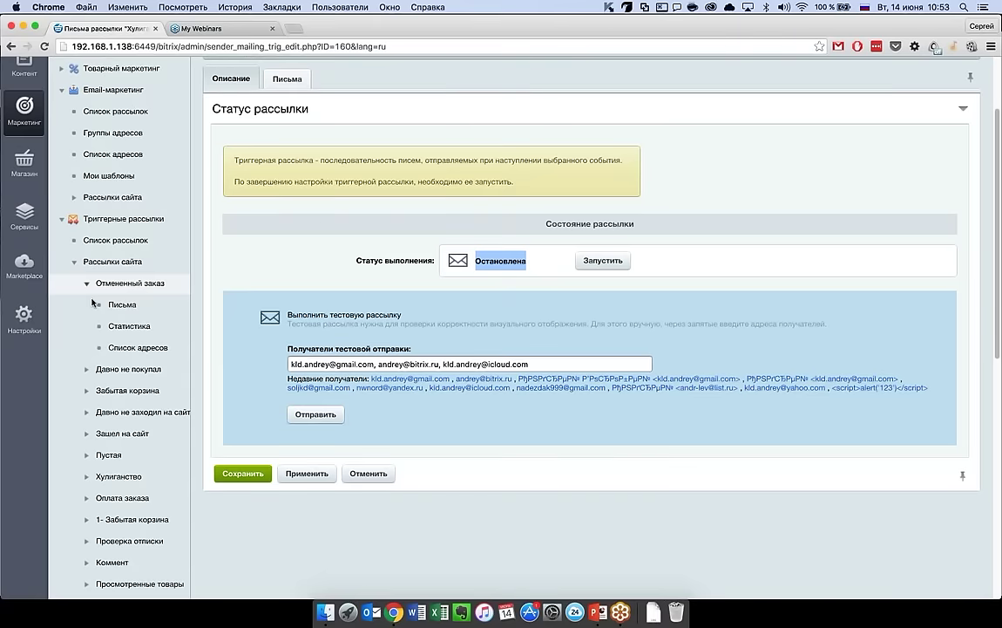
left_click(120, 327)
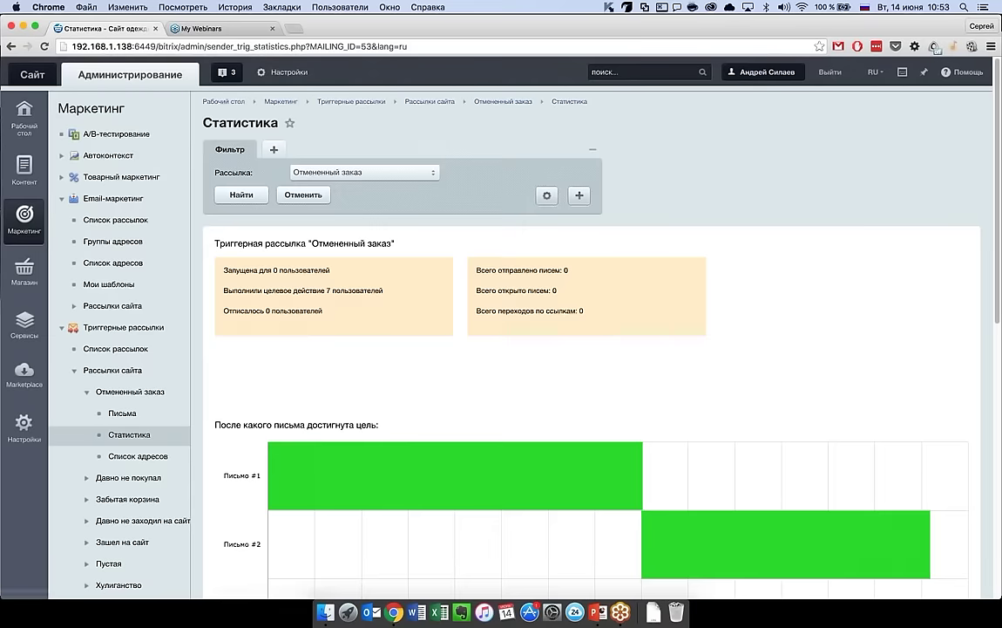
scroll(523, 349, "down", 3)
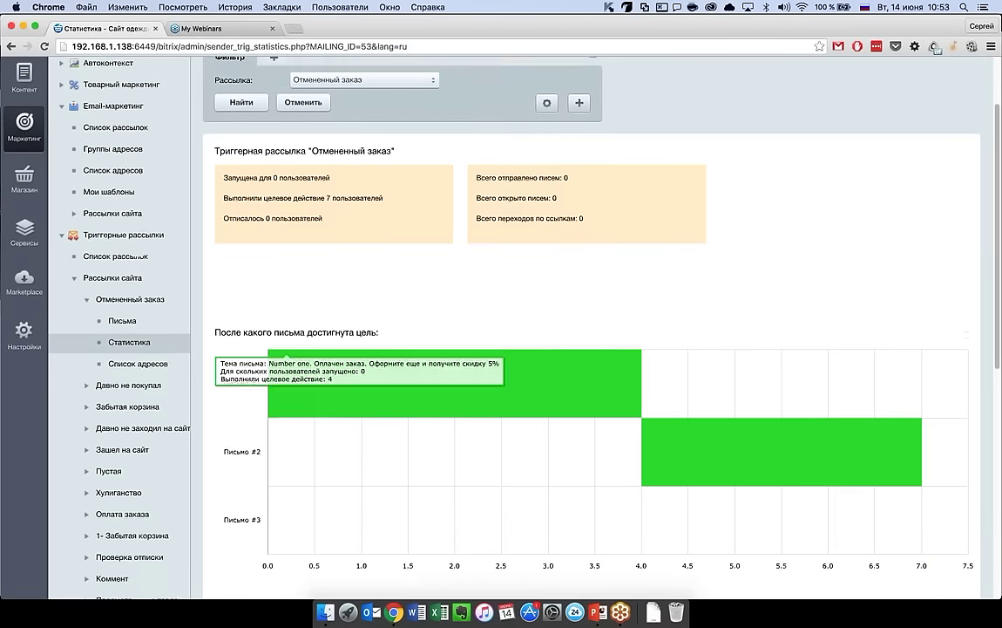
scroll(523, 348, "down", 1)
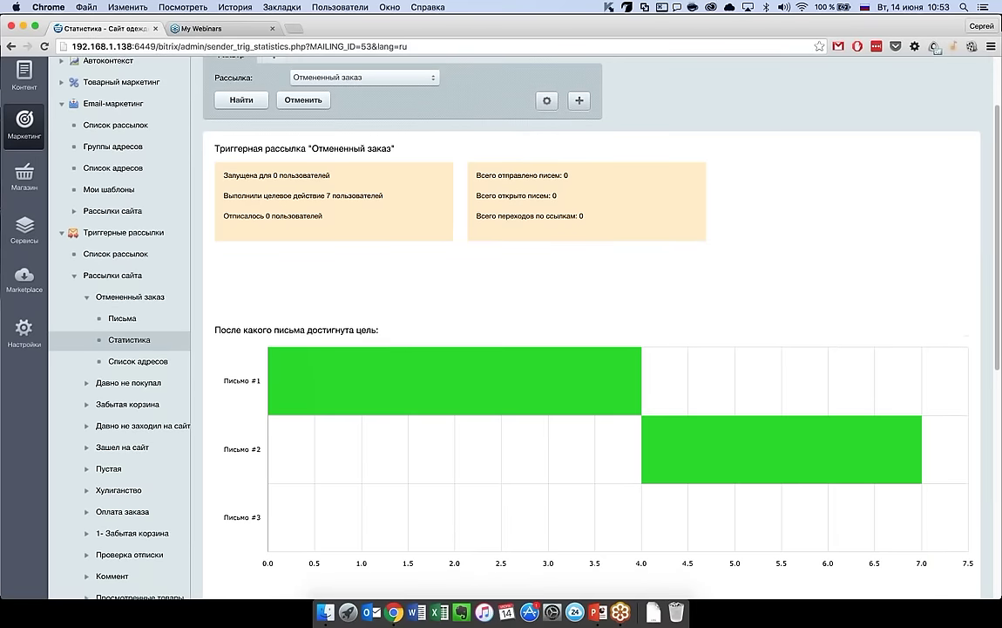
scroll(523, 349, "down", 2)
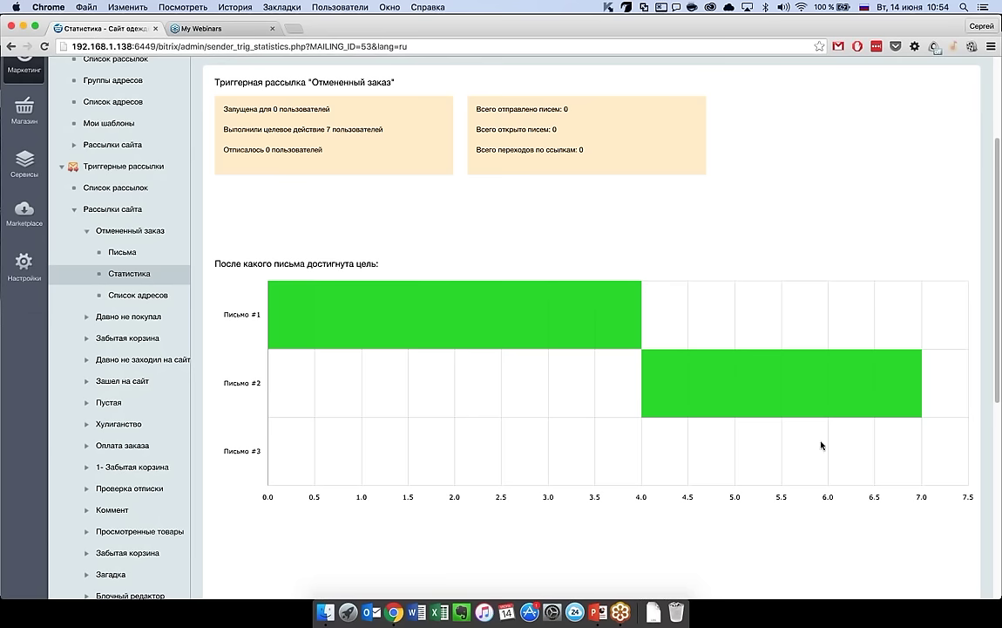
mouse_move(792, 469)
mouse_move(279, 292)
mouse_move(670, 446)
scroll(653, 426, "down", 2)
scroll(653, 427, "up", 2)
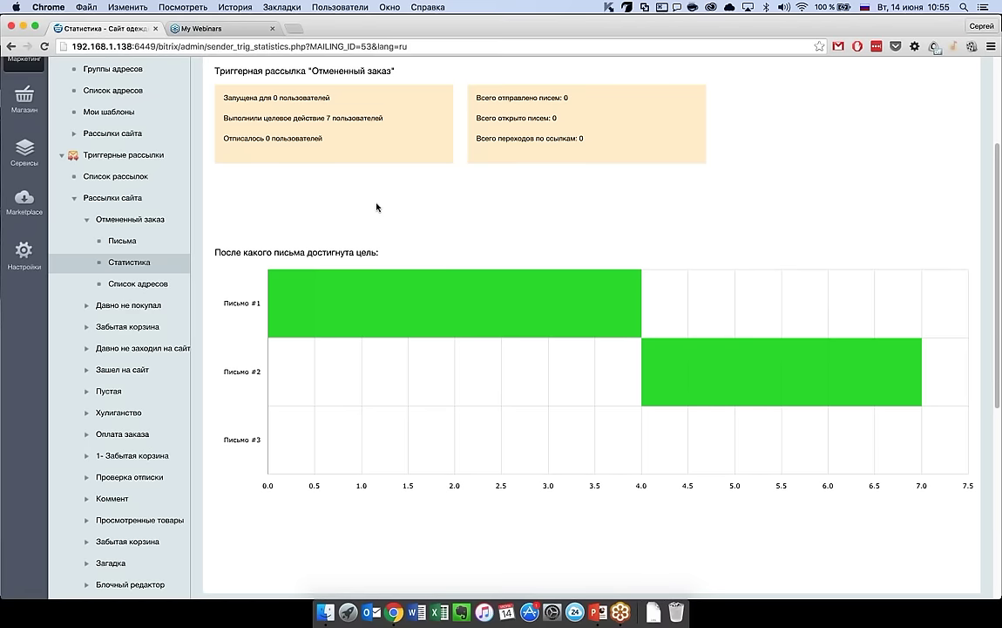
- Return to the list of triggered mailings and open the "Хулиганство" mailing with ID 160
scroll(392, 218, "up", 1)
left_click(111, 197)
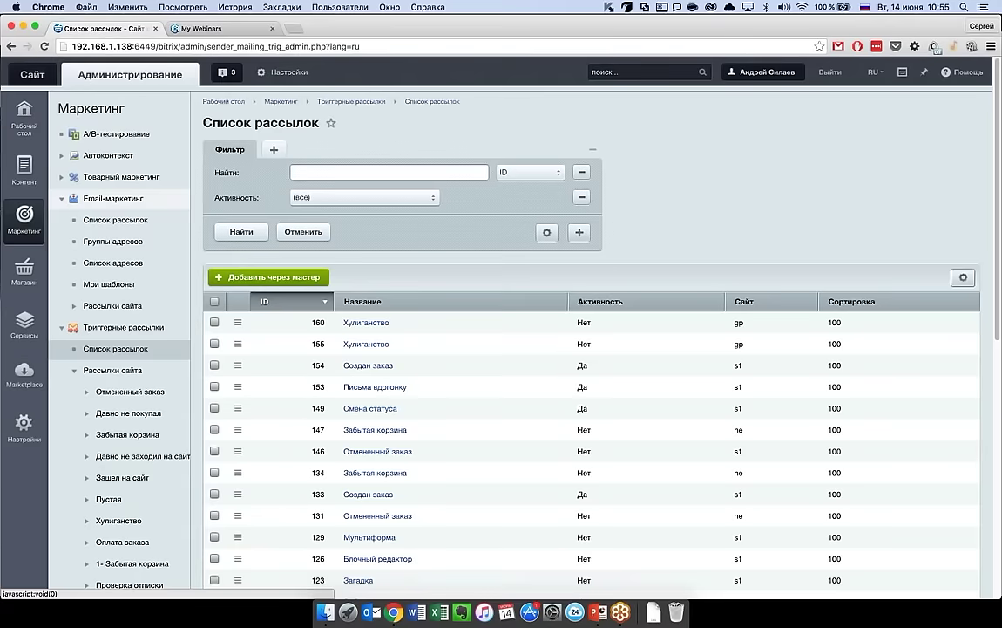
left_click(345, 324)
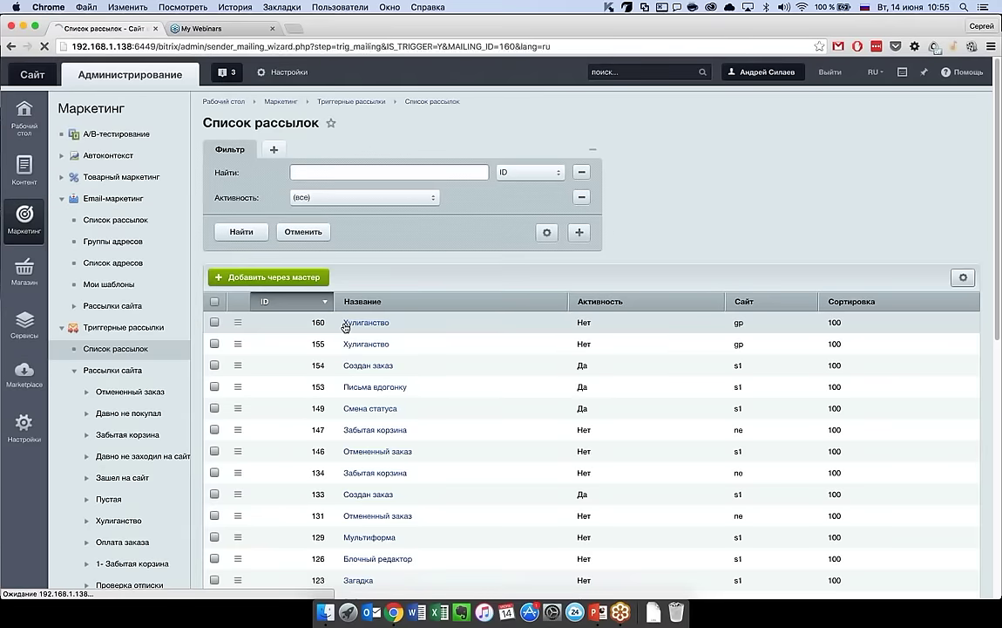
- Go to the mailing's launch conditions, choose the start condition "Забытая корзина" and enable processing of old data
scroll(390, 477, "down", 1)
scroll(390, 477, "down", 1)
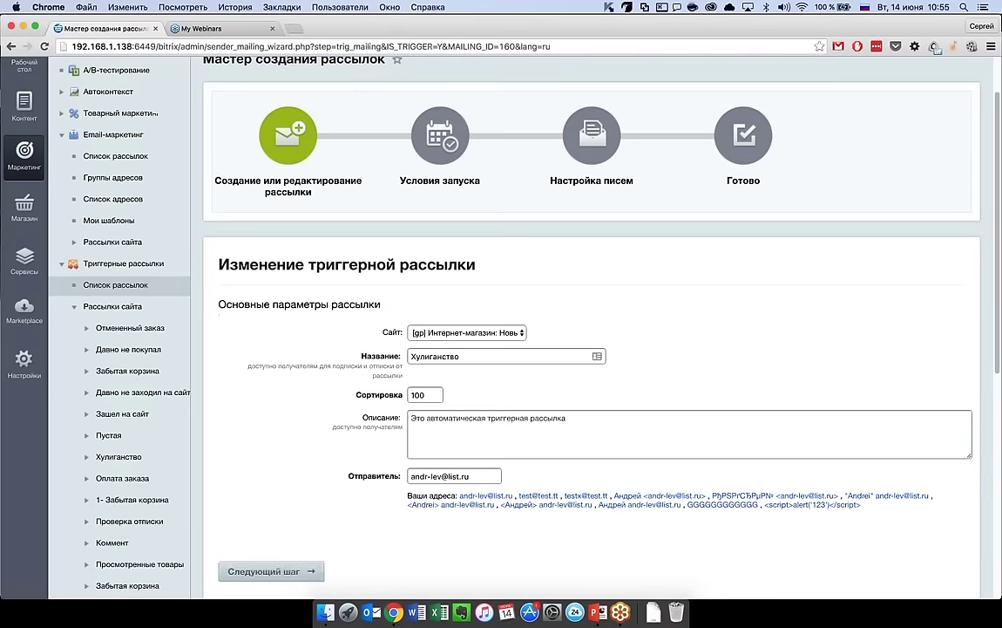
left_click(270, 571)
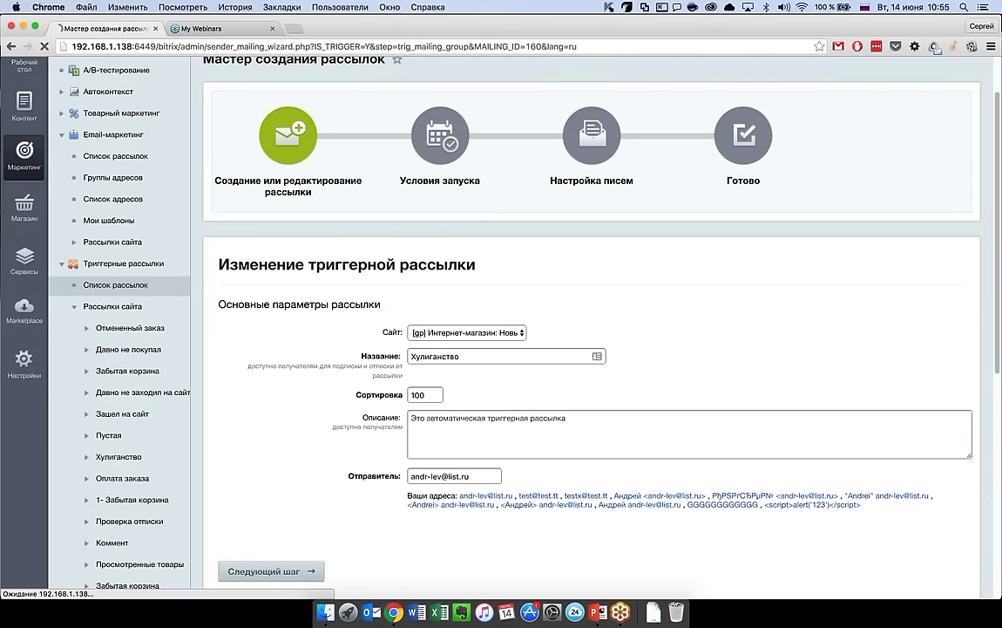
scroll(502, 537, "down", 2)
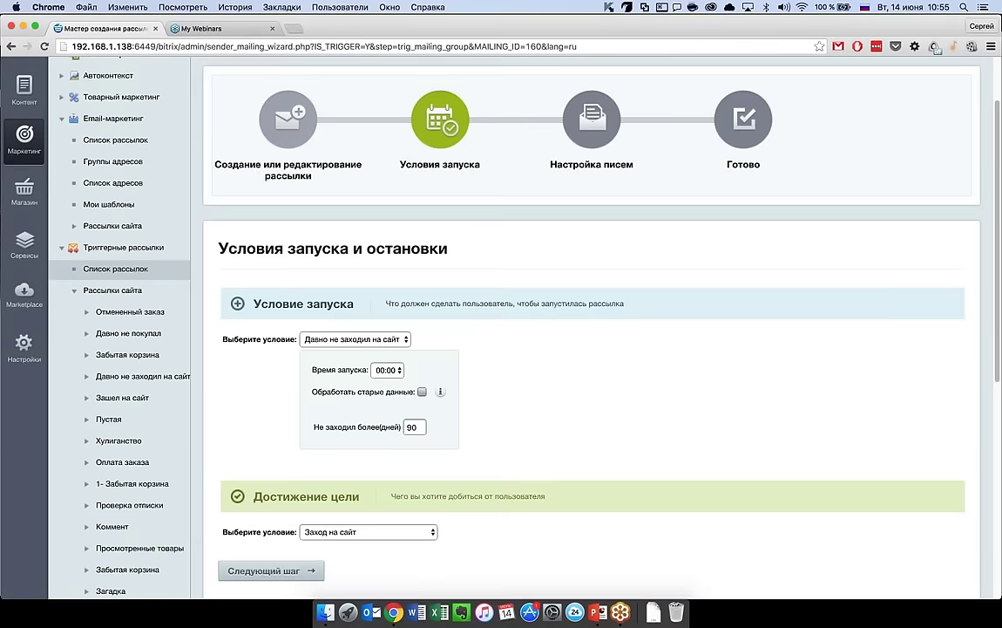
left_click(366, 339)
left_click(375, 360)
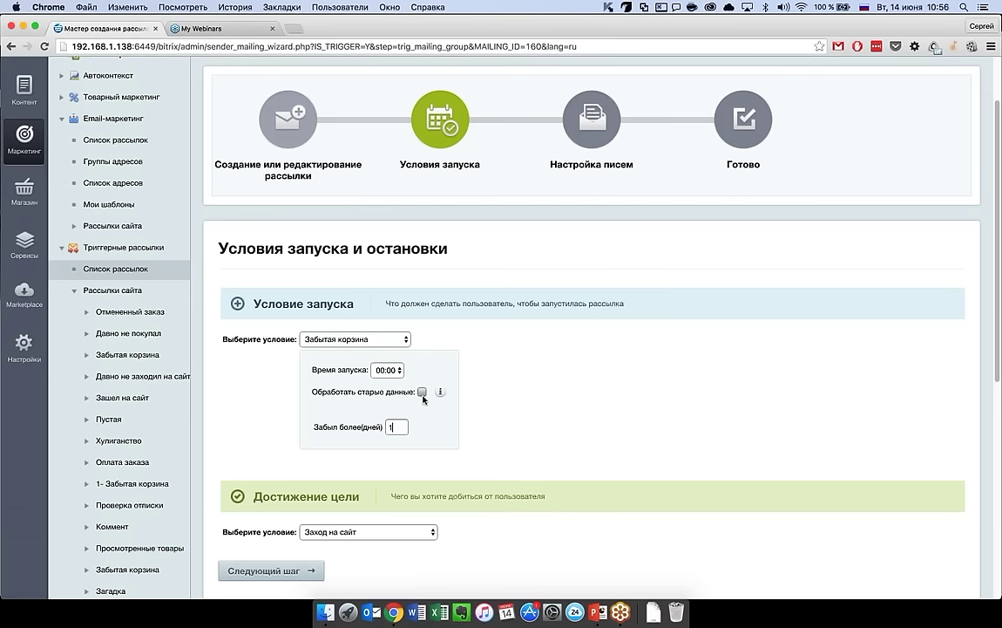
mouse_move(442, 398)
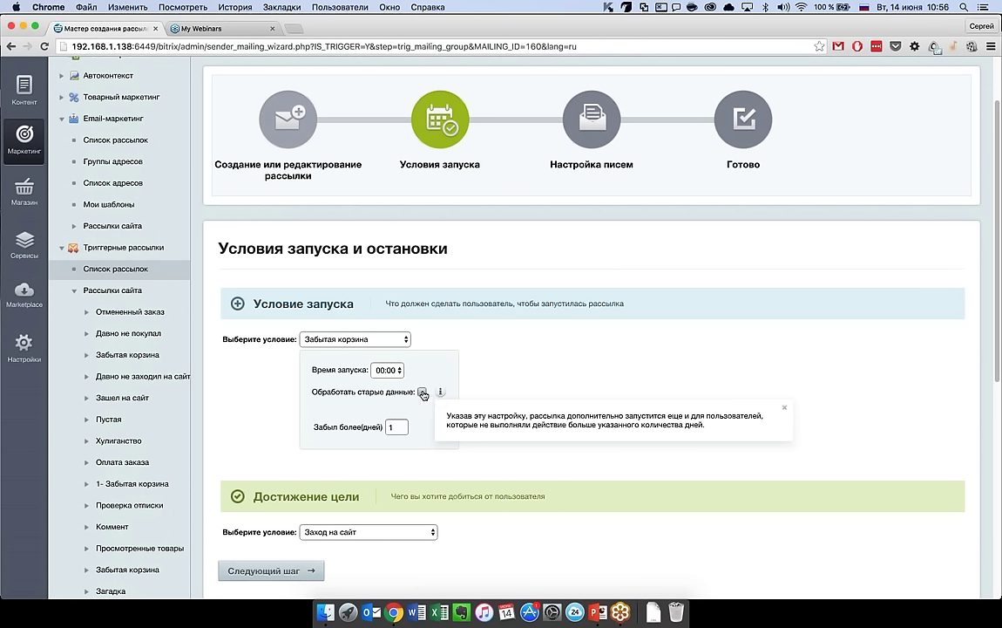
left_click(422, 392)
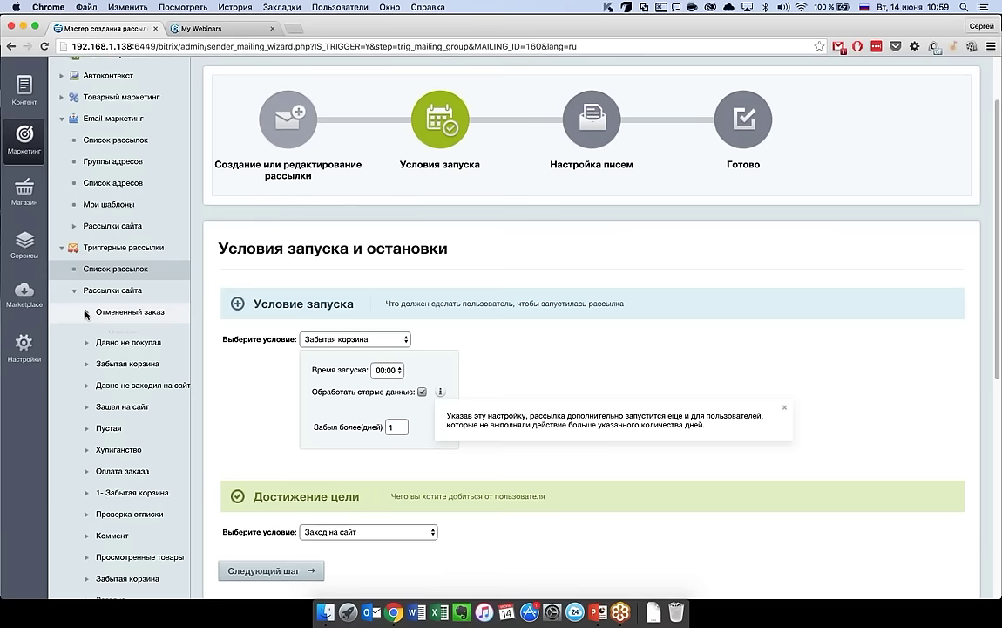
- Open the statistics of the triggered mailing "Отмененный заказ" and examine its totals, filter conditions and goal chart per letter
left_click(87, 311)
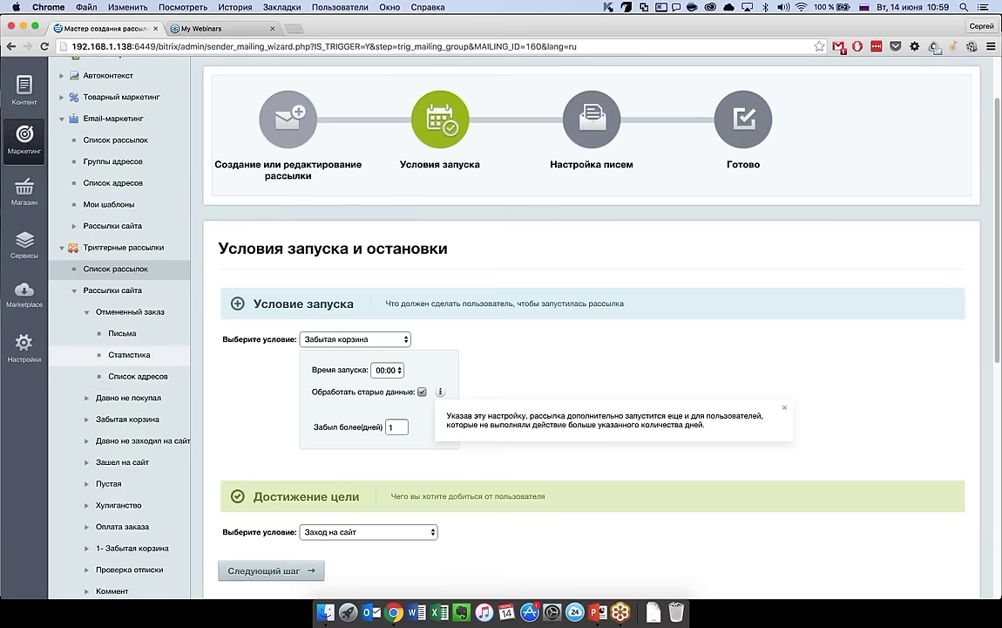
left_click(122, 356)
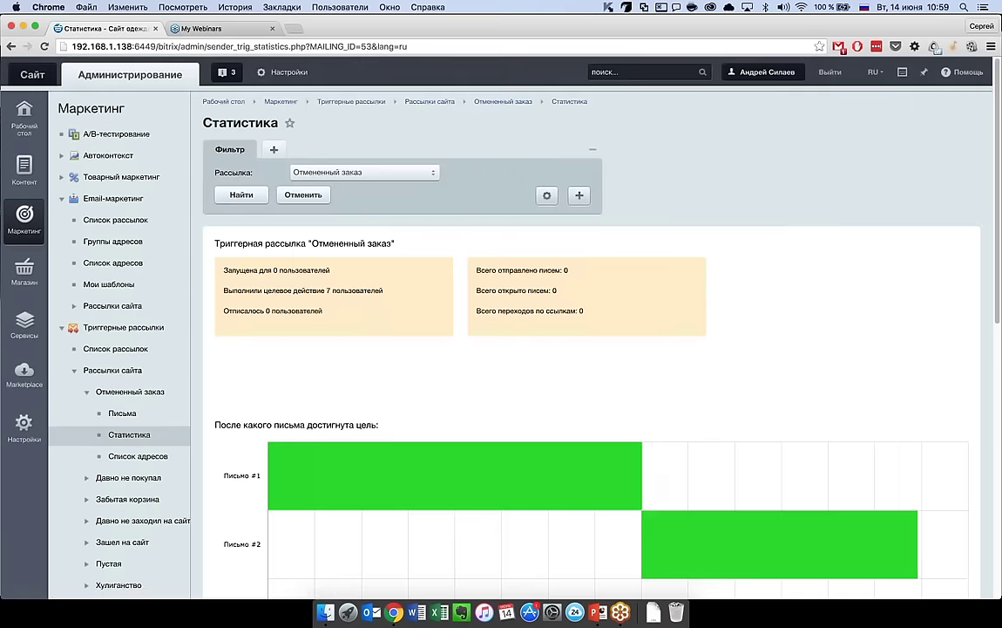
scroll(351, 226, "down", 3)
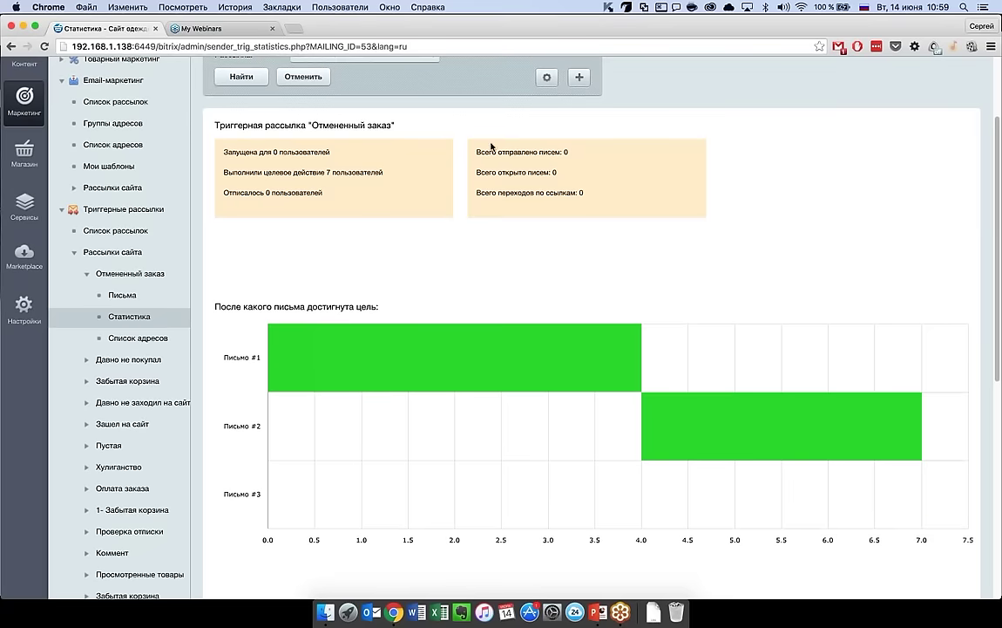
left_click(578, 79)
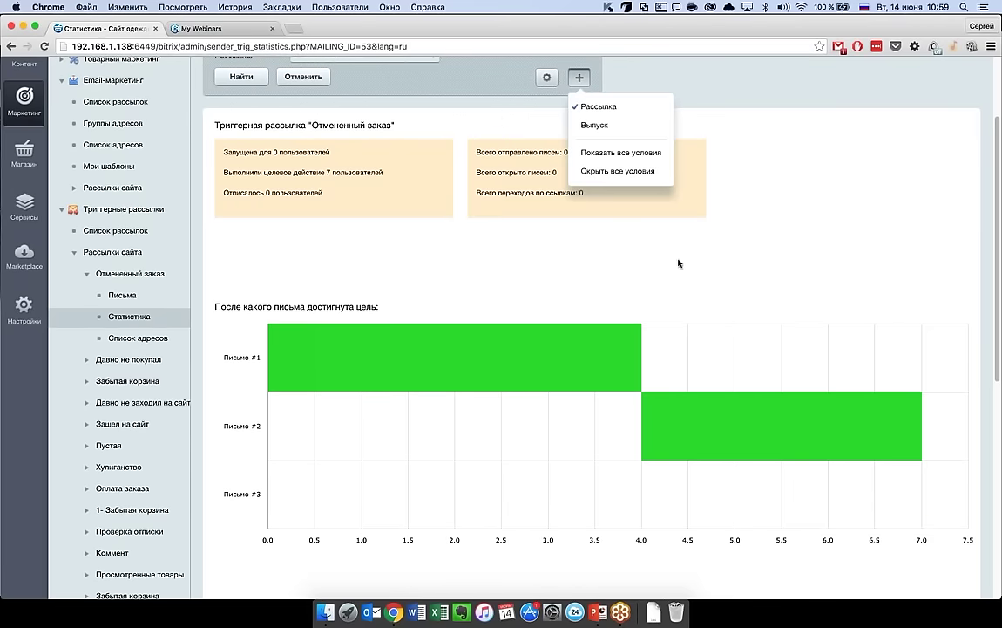
scroll(238, 161, "up", 3)
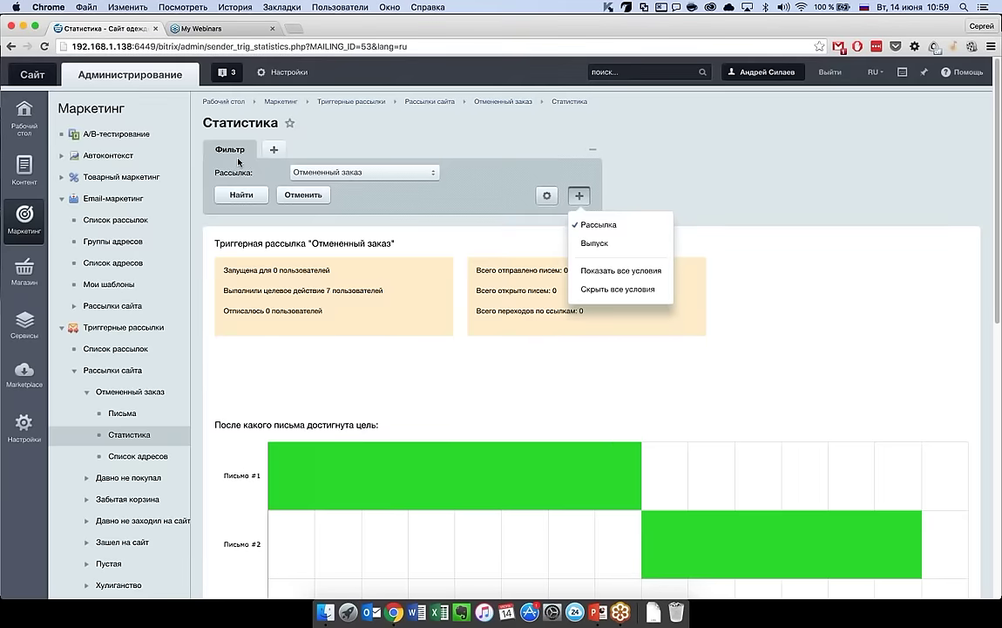
scroll(540, 357, "down", 2)
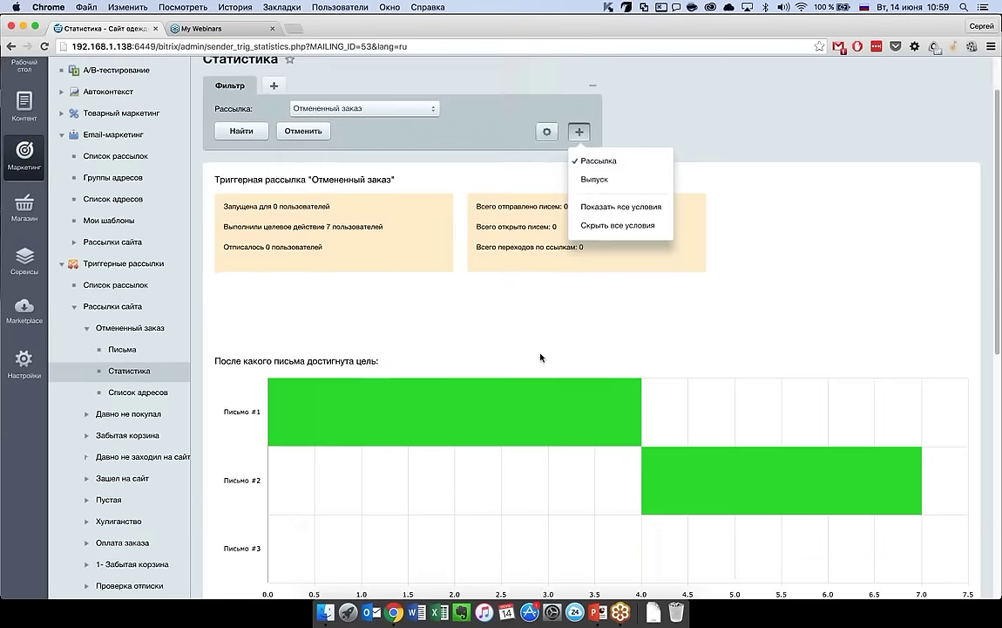
scroll(541, 357, "down", 3)
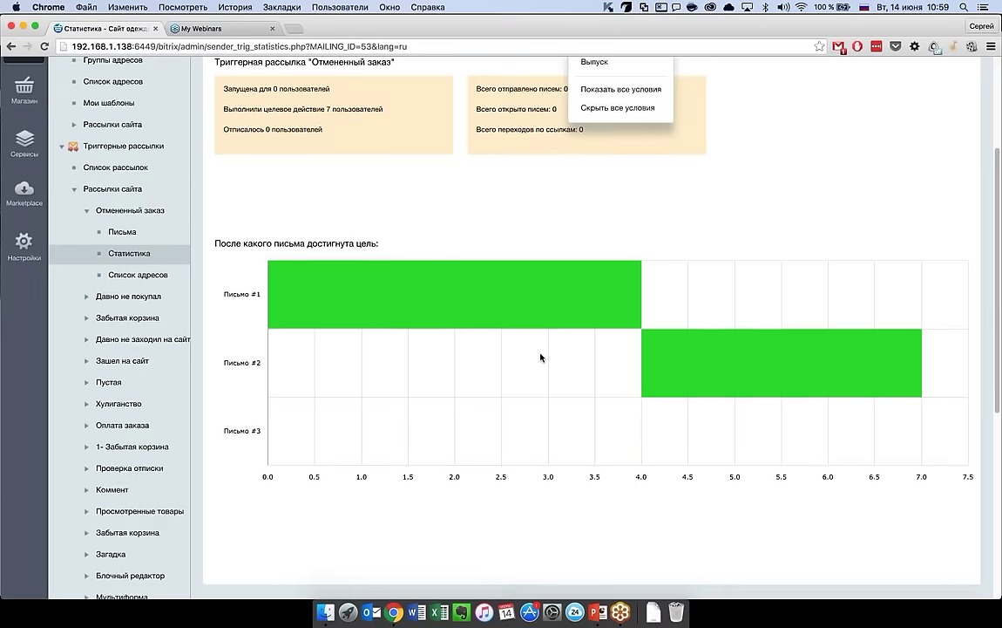
scroll(540, 357, "up", 2)
scroll(540, 357, "up", 1)
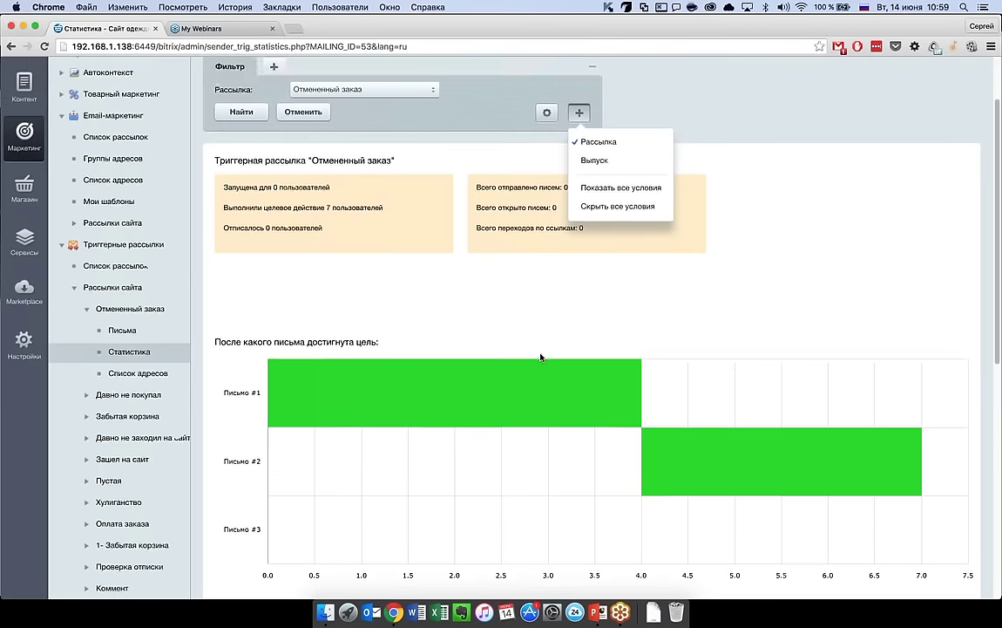
- Open the address list of the "Отмененный заказ" mailing and look through its filters and recipients
scroll(541, 353, "down", 1)
left_click(138, 352)
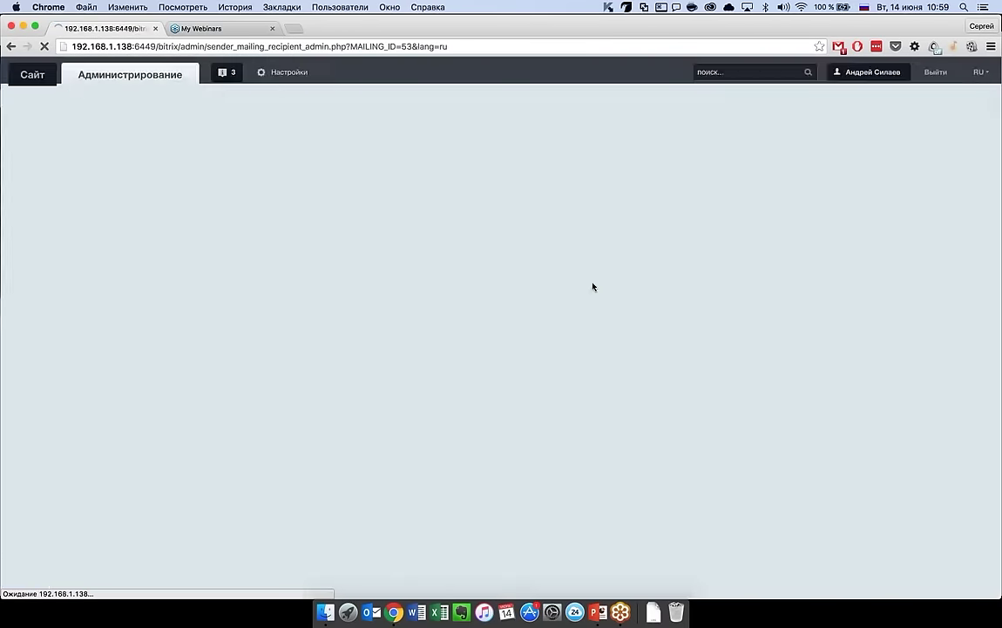
scroll(593, 284, "down", 2)
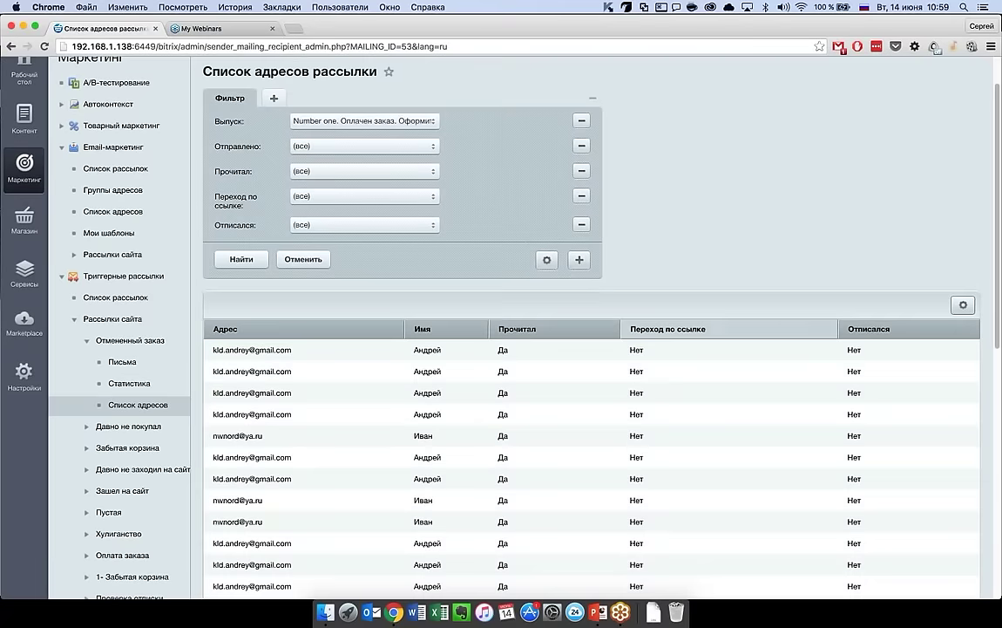
scroll(593, 353, "down", 2)
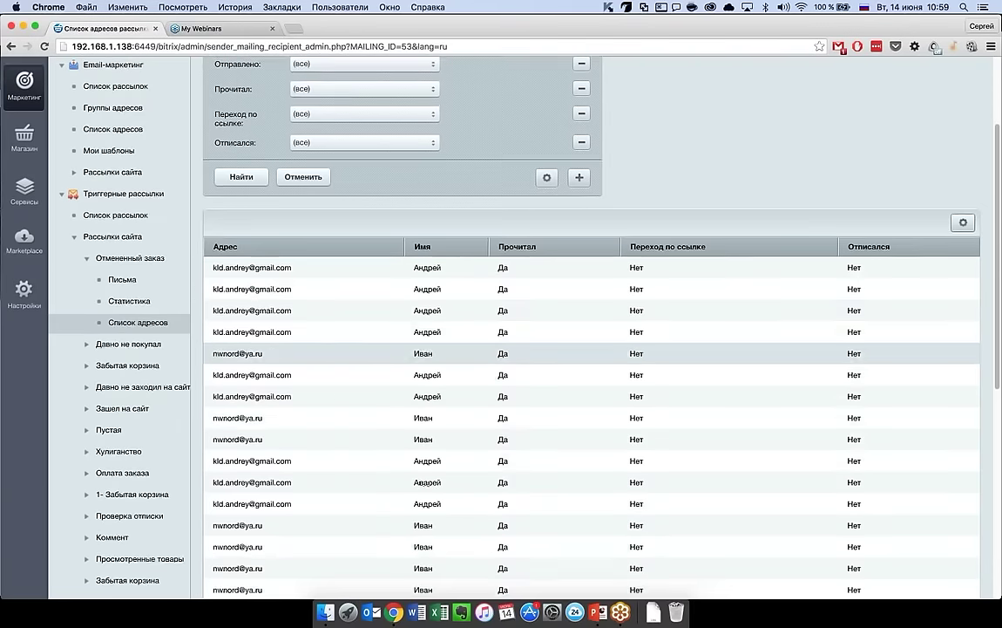
scroll(384, 353, "up", 2)
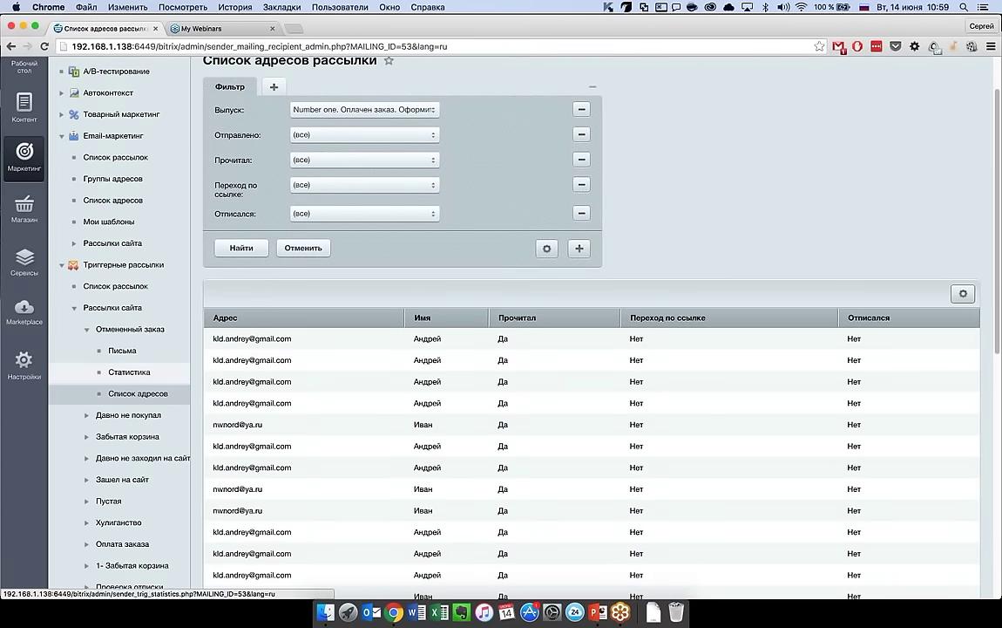
- Revisit the "Отмененный заказ" statistics, and start adding a new triggered mailing through the wizard from the mailing list
left_click(129, 371)
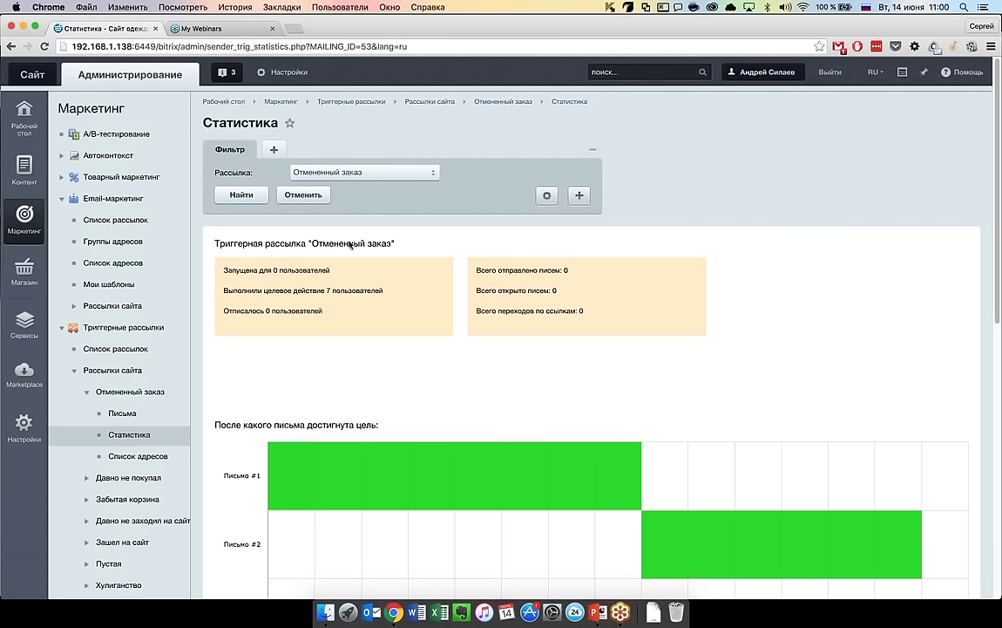
left_click(122, 348)
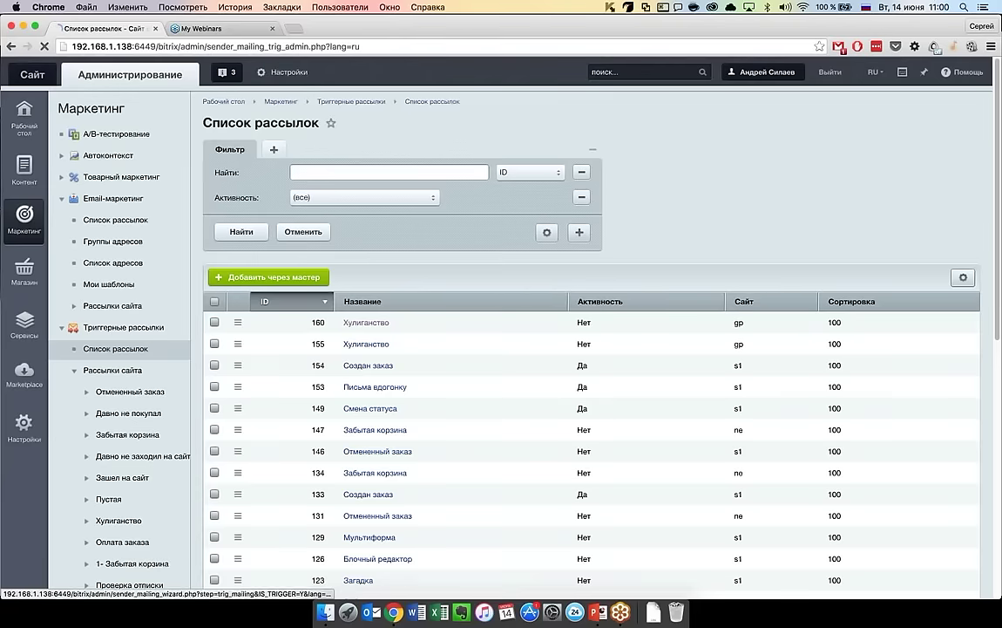
left_click(269, 276)
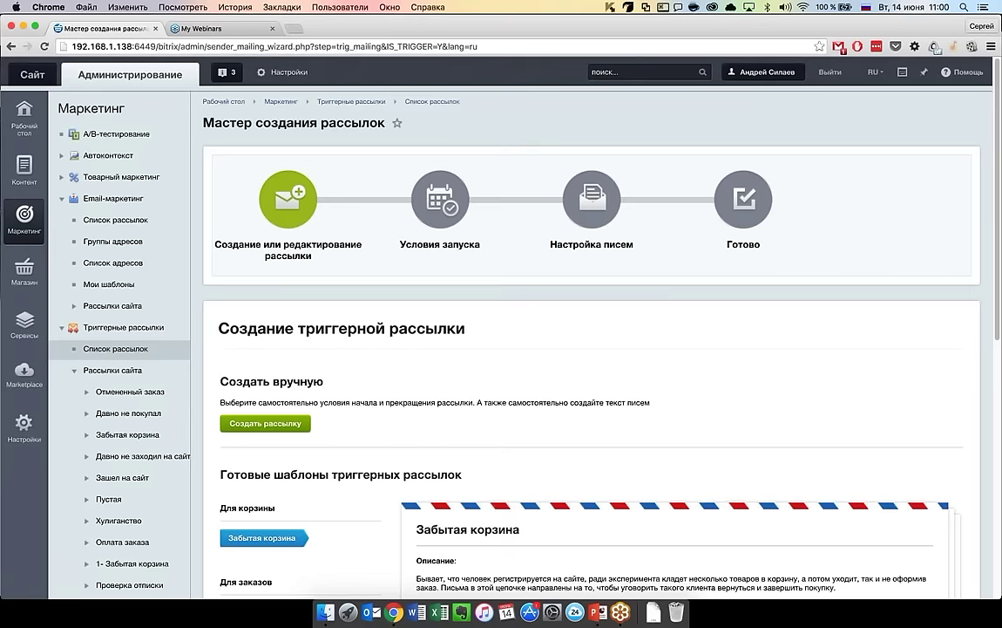
- Search the web for mann-ivanov-ferber.ru in a new tab, open the publisher's site and close the search results
left_click(294, 28)
type("mann")
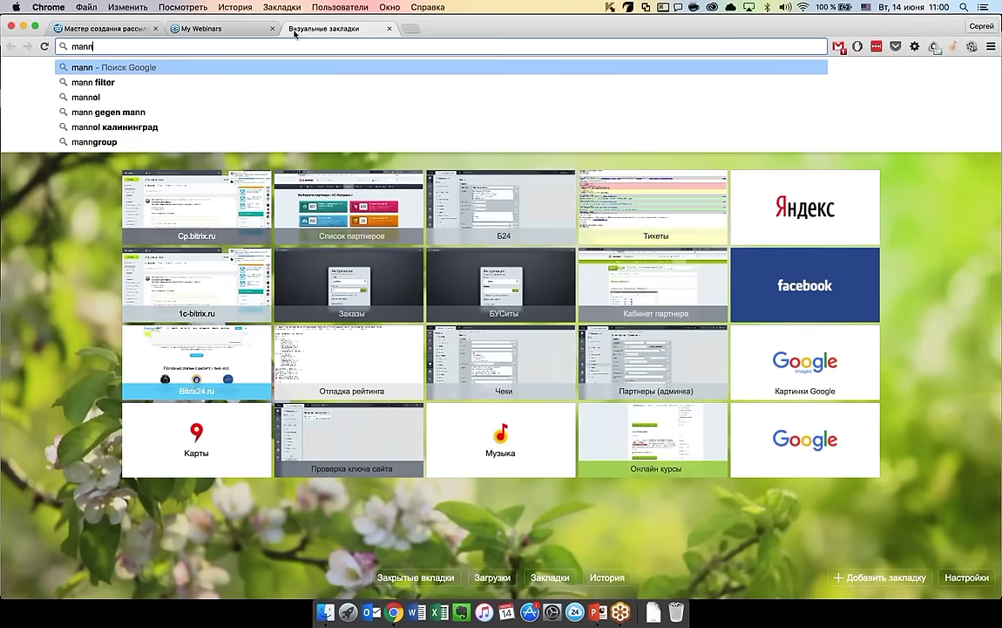
type("-")
key("Down")
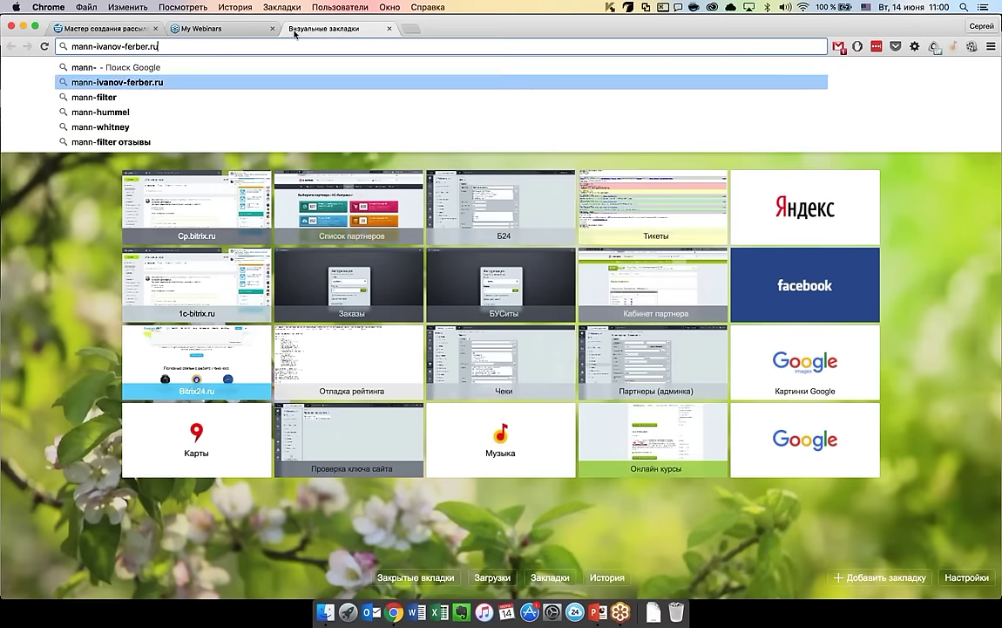
key("Return")
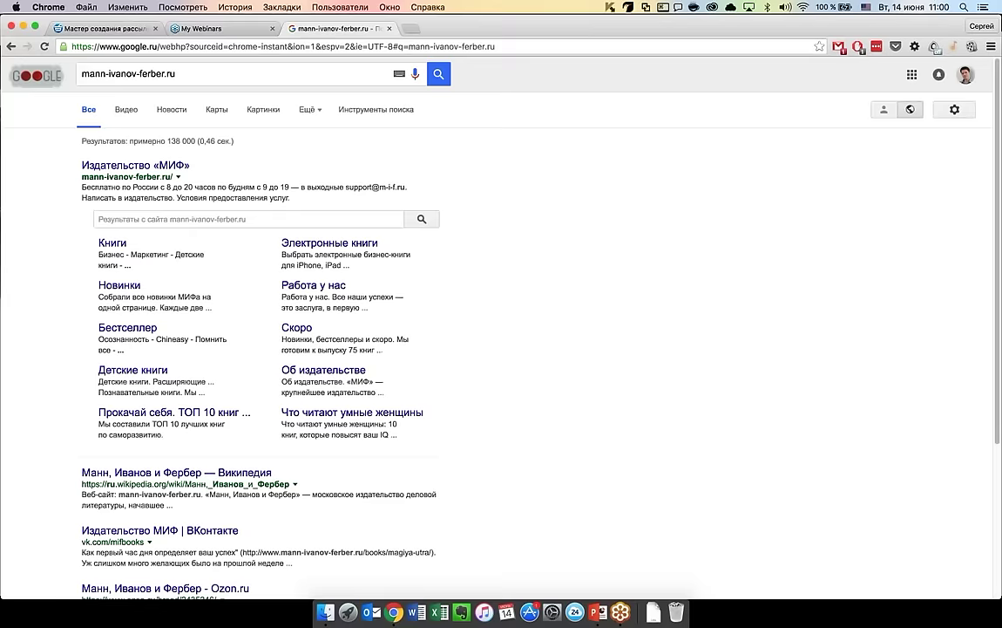
left_click(135, 165)
left_click(389, 29)
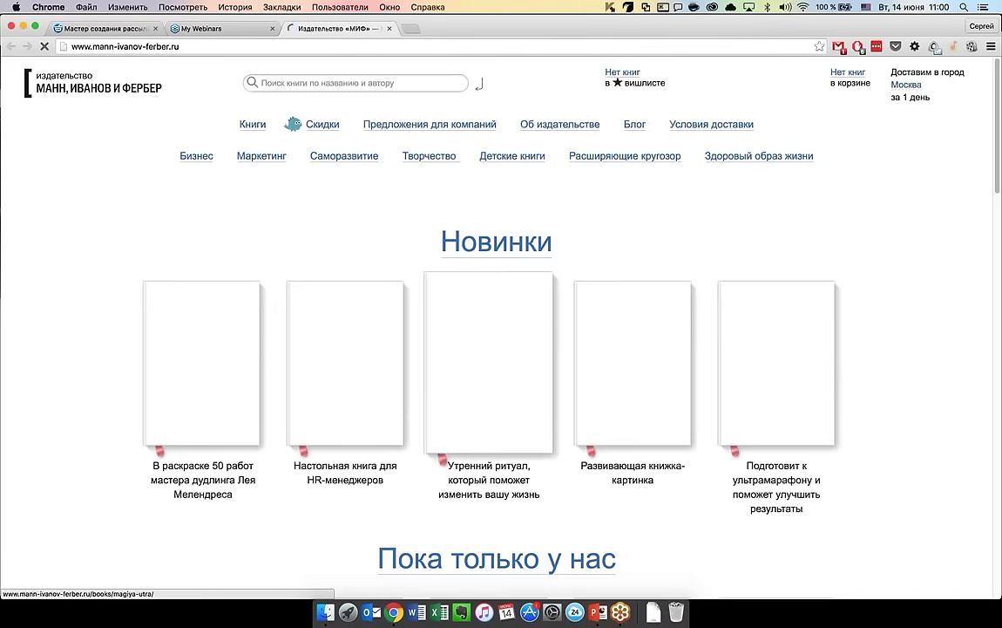
- Open the page of the book "Рекрутинг на 100%" from the publisher's new releases
scroll(501, 348, "down", 2)
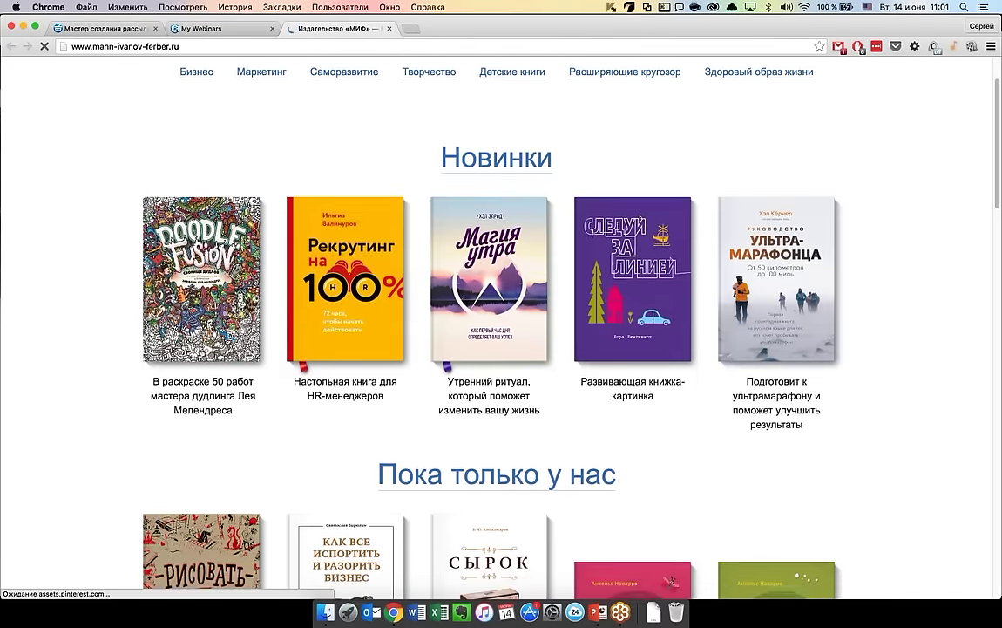
scroll(377, 338, "up", 2)
left_click(377, 338)
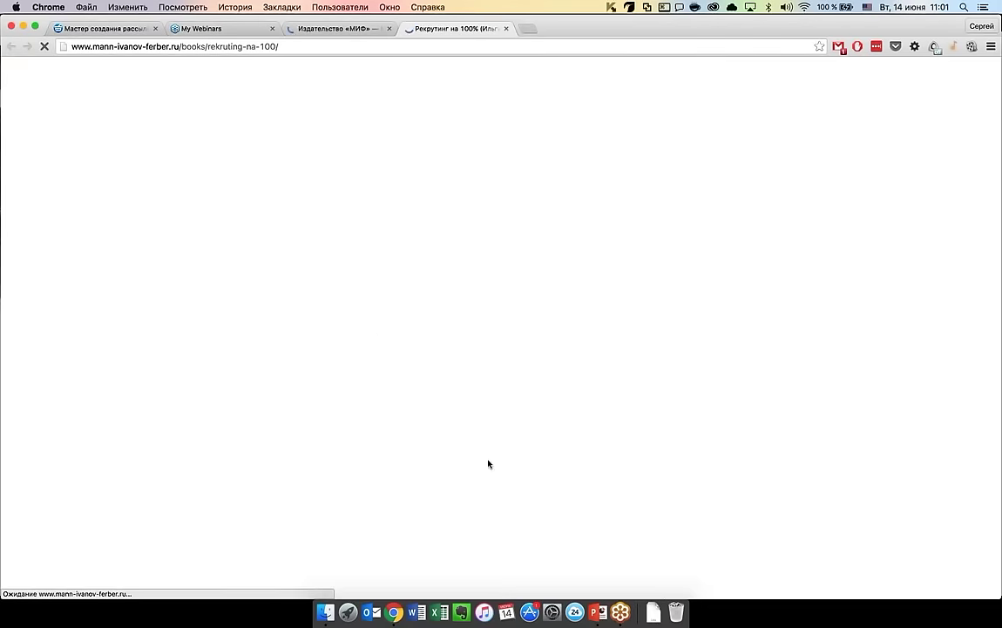
- Examine the book page and its "Получить главу" form, highlight the form's description and place the cursor in its e-mail field
scroll(564, 503, "down", 1)
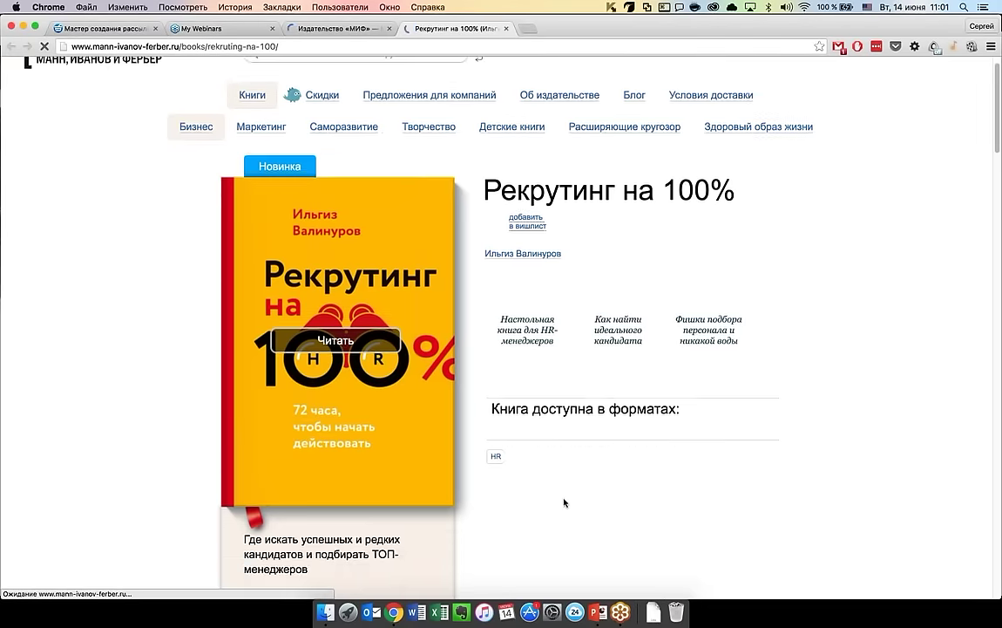
scroll(564, 503, "down", 10)
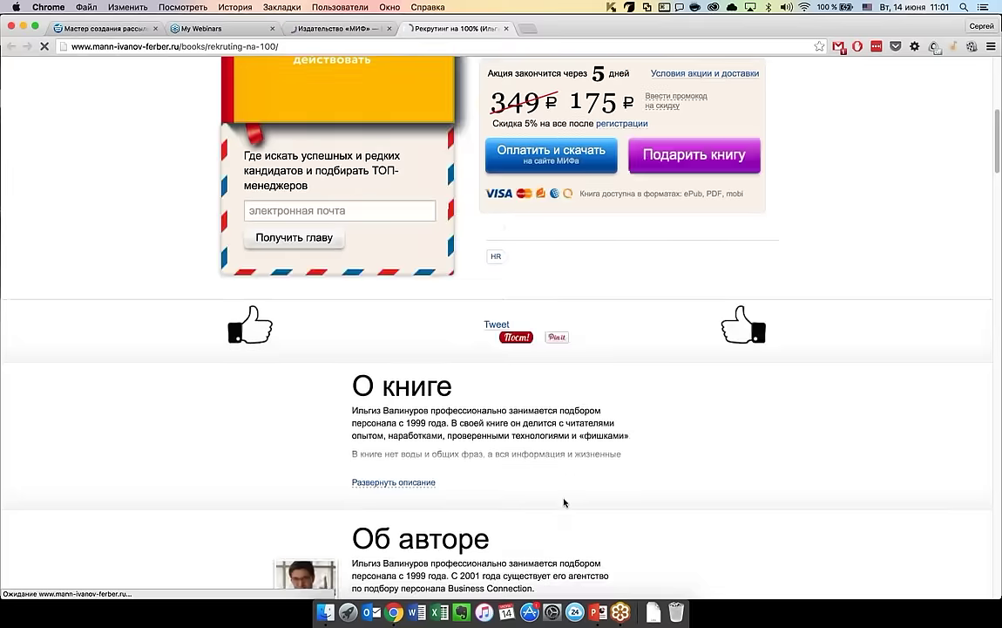
scroll(564, 503, "up", 9)
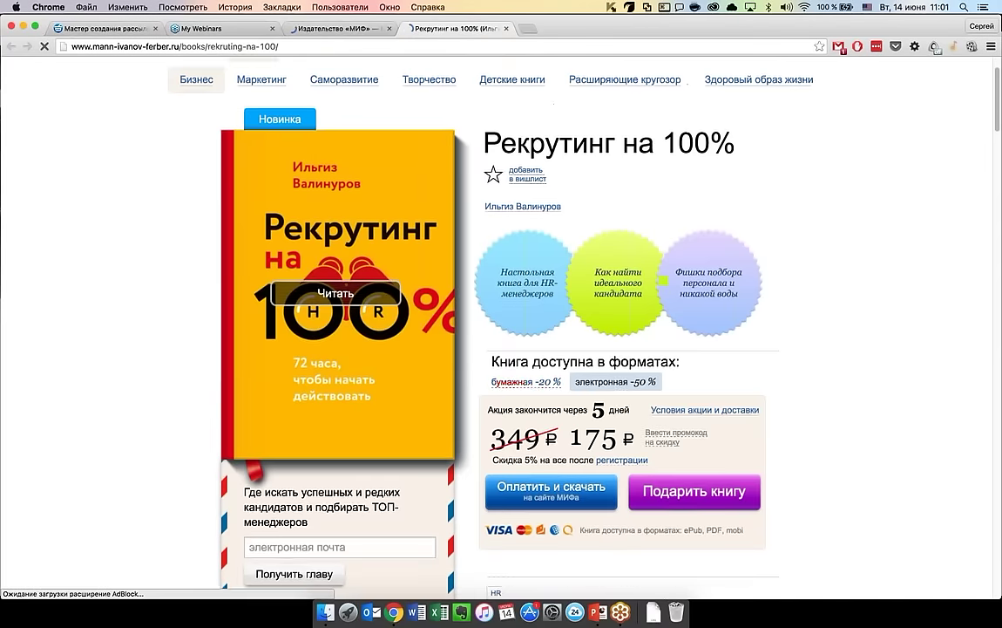
scroll(378, 330, "down", 4)
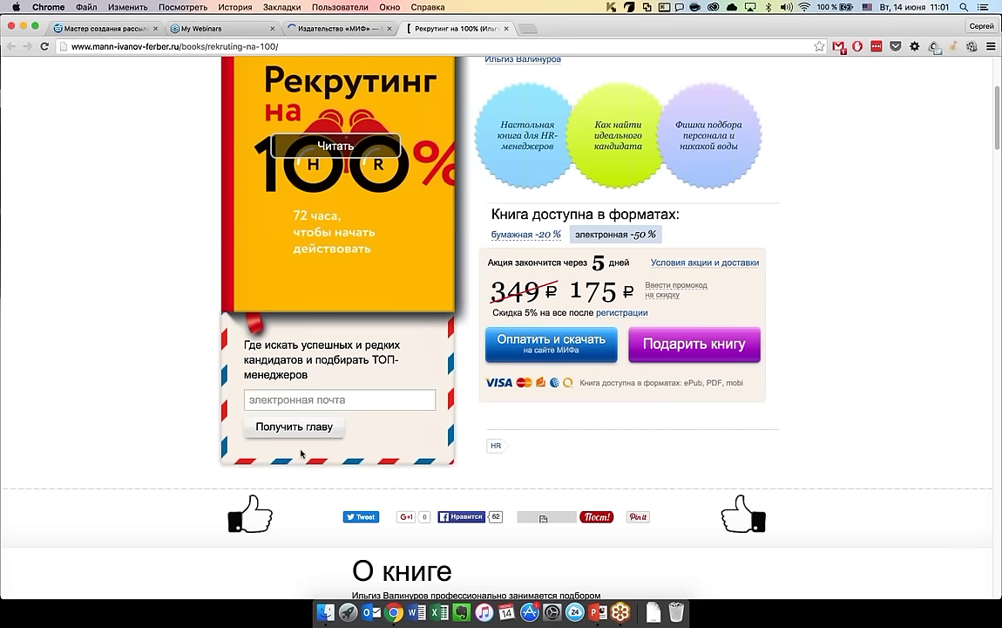
scroll(247, 358, "up", 1)
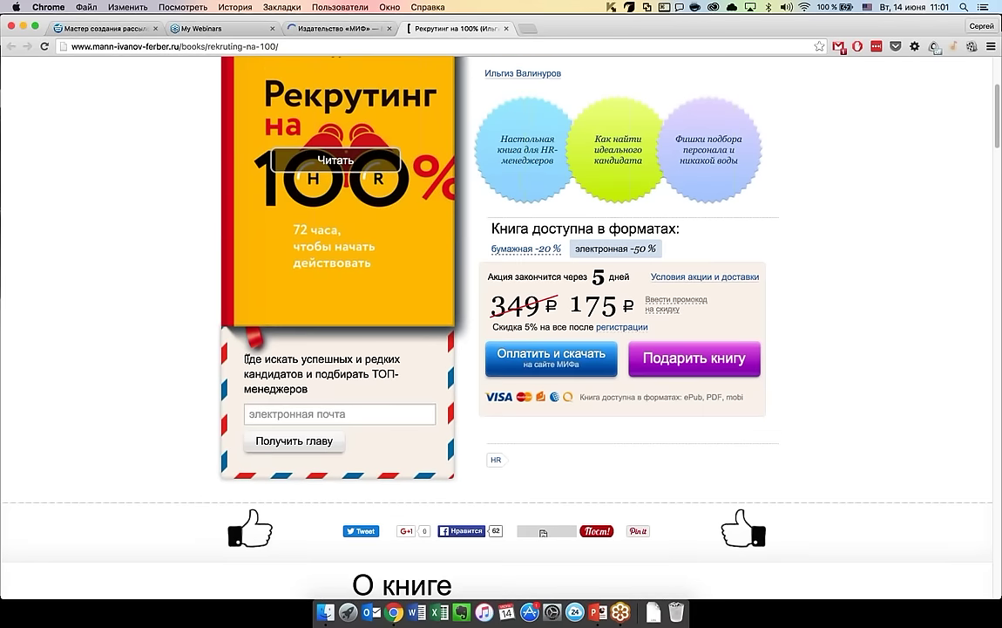
left_click_drag(247, 358, 329, 390)
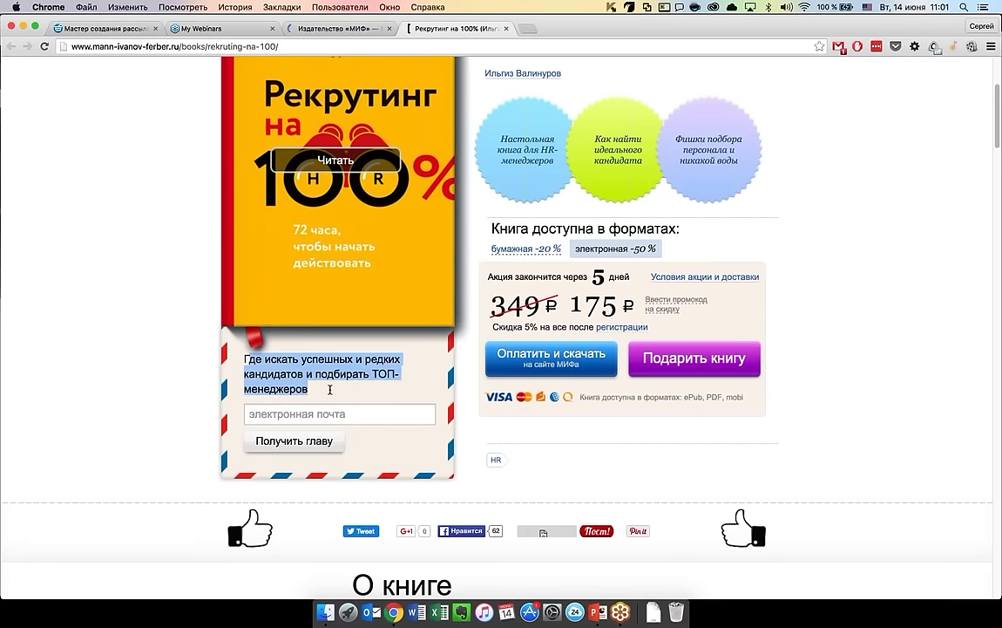
left_click(329, 389)
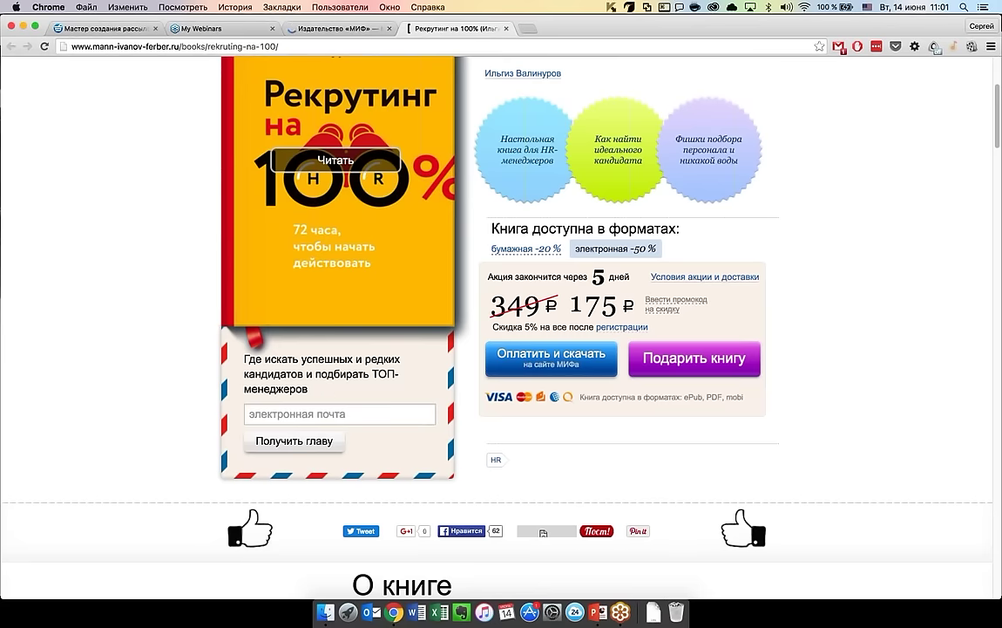
key("Tab")
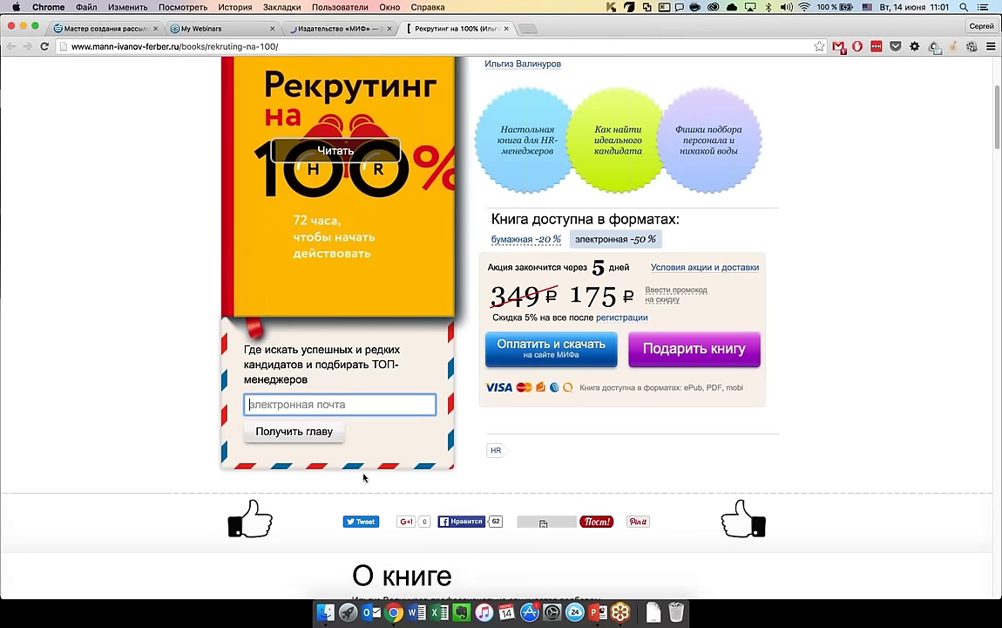
scroll(364, 477, "up", 2)
scroll(360, 478, "up", 1)
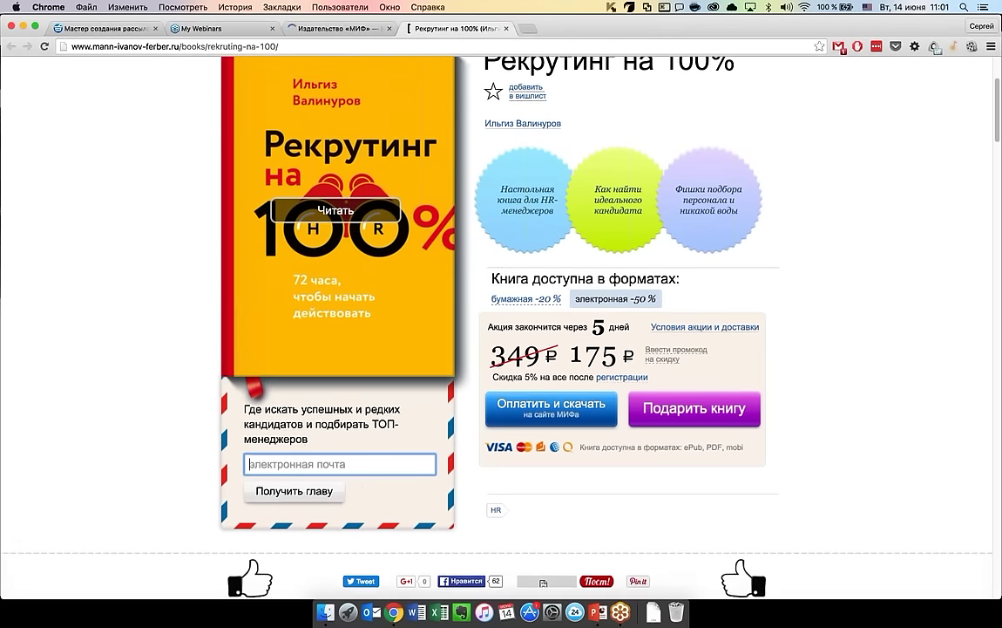
scroll(361, 477, "down", 3)
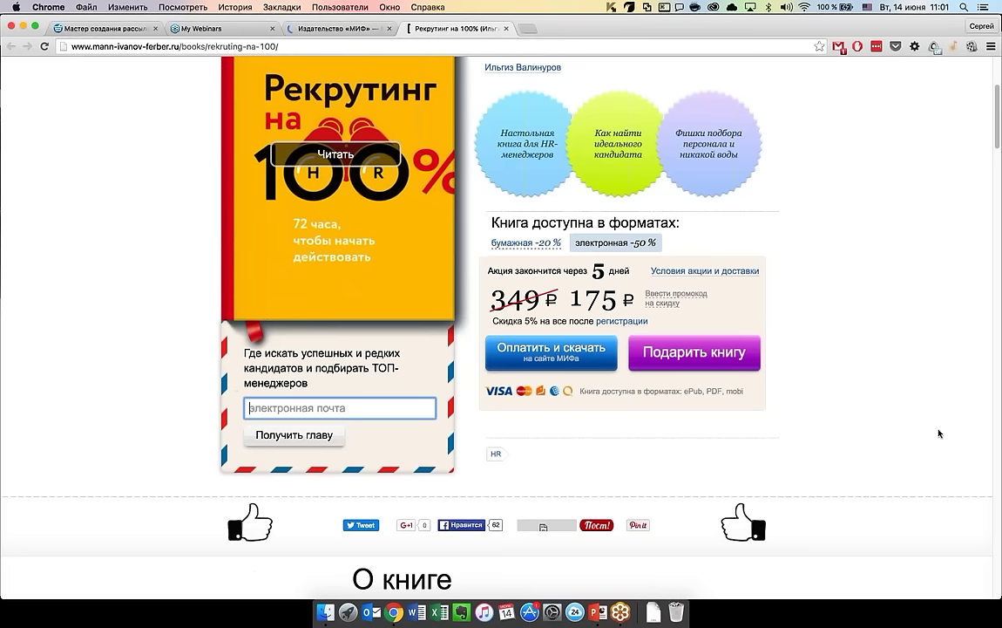
scroll(469, 402, "up", 3)
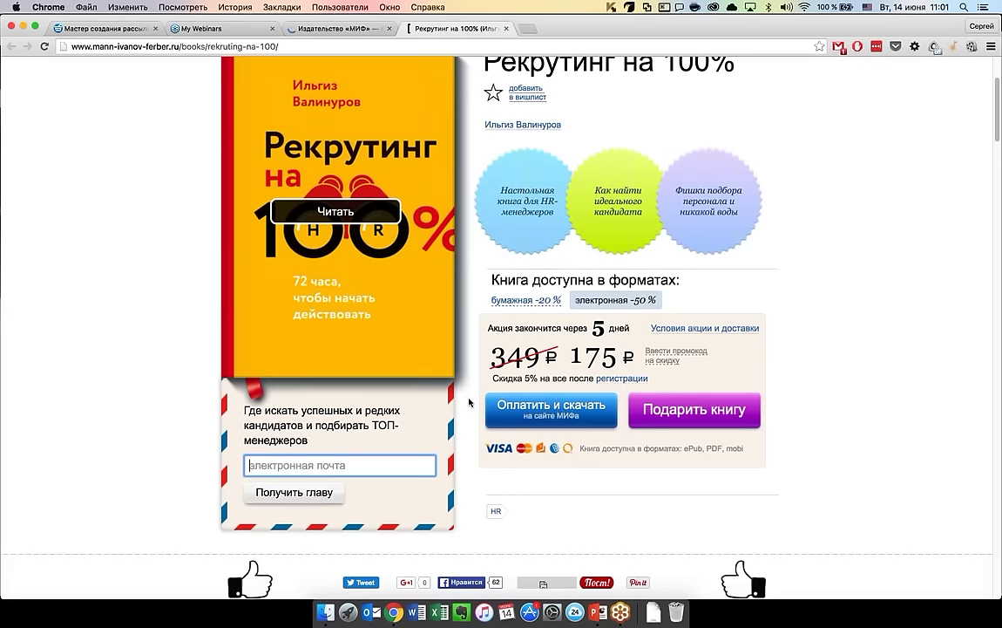
scroll(469, 402, "up", 1)
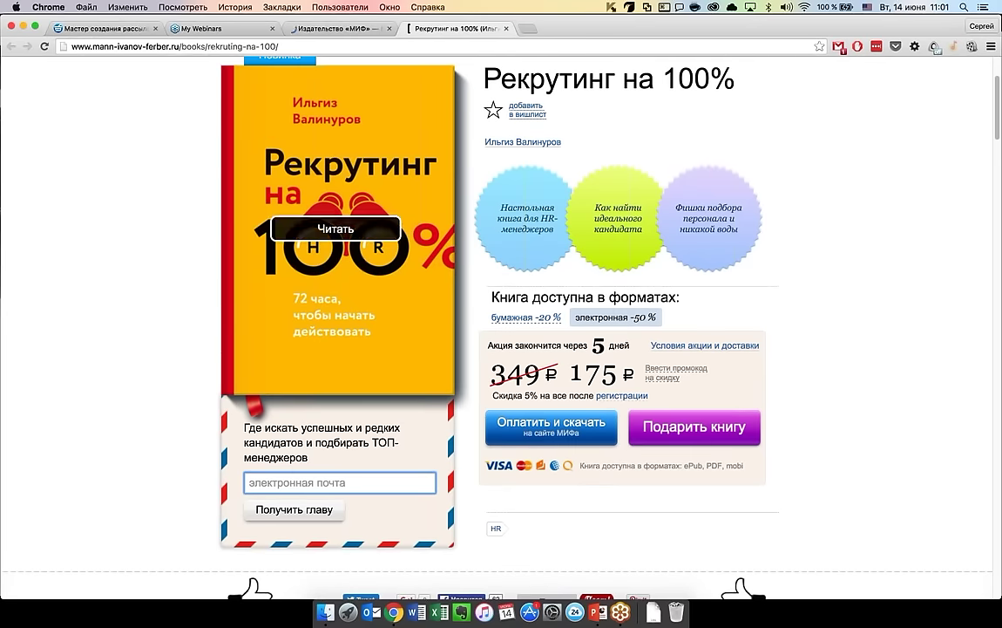
scroll(446, 294, "up", 1)
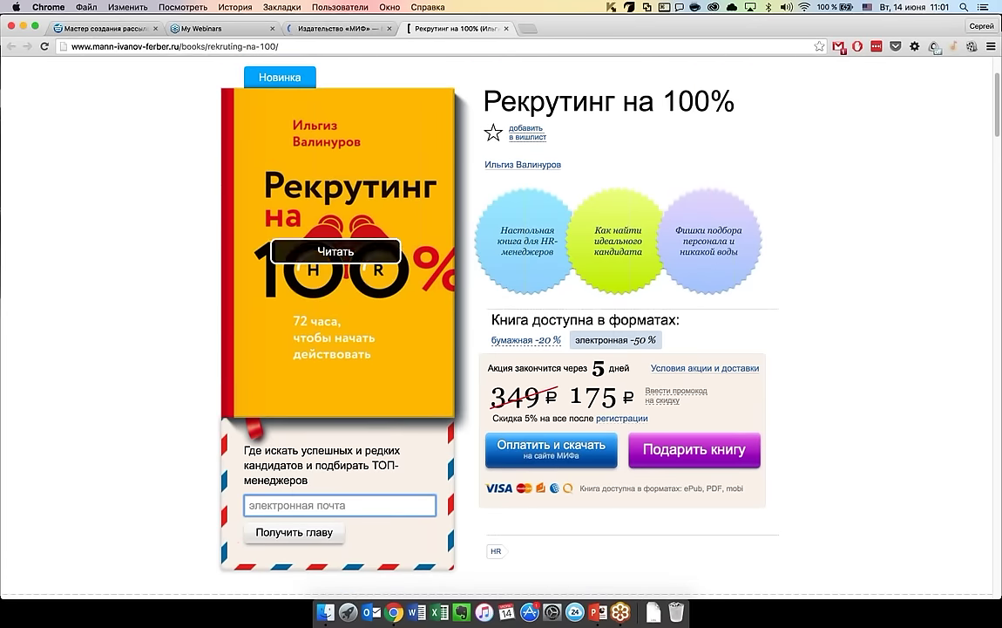
- Open the online shop westfalika.ru in a new tab
left_click(528, 31)
type("west")
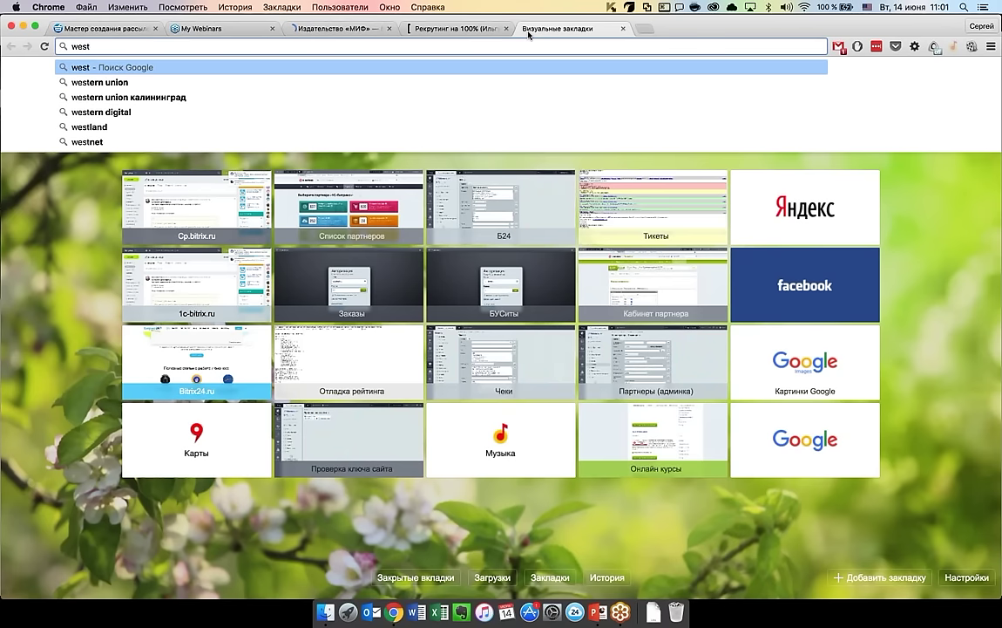
type("falik")
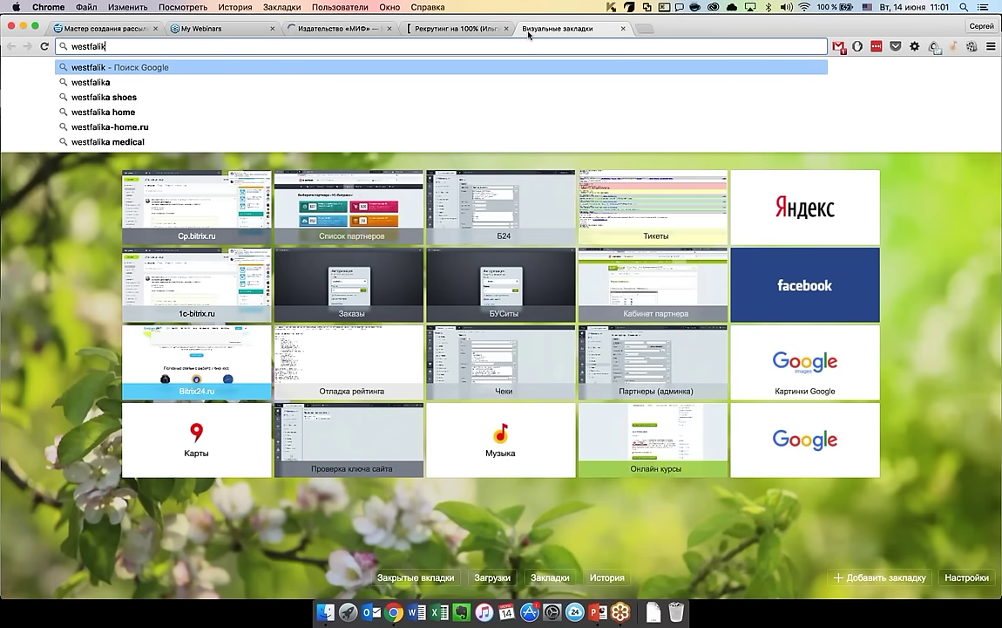
type("a.ru")
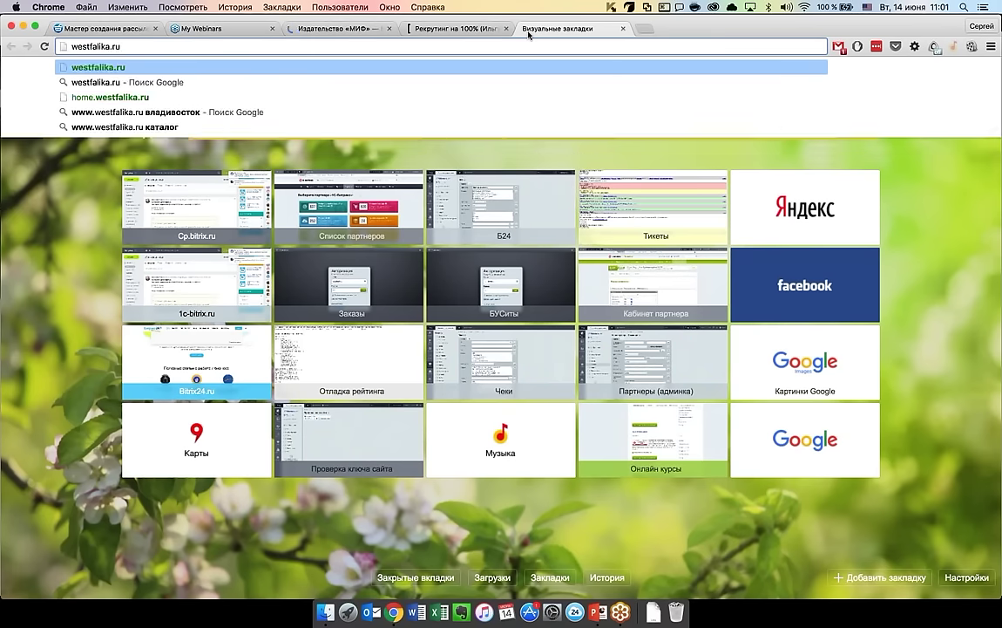
key("Return")
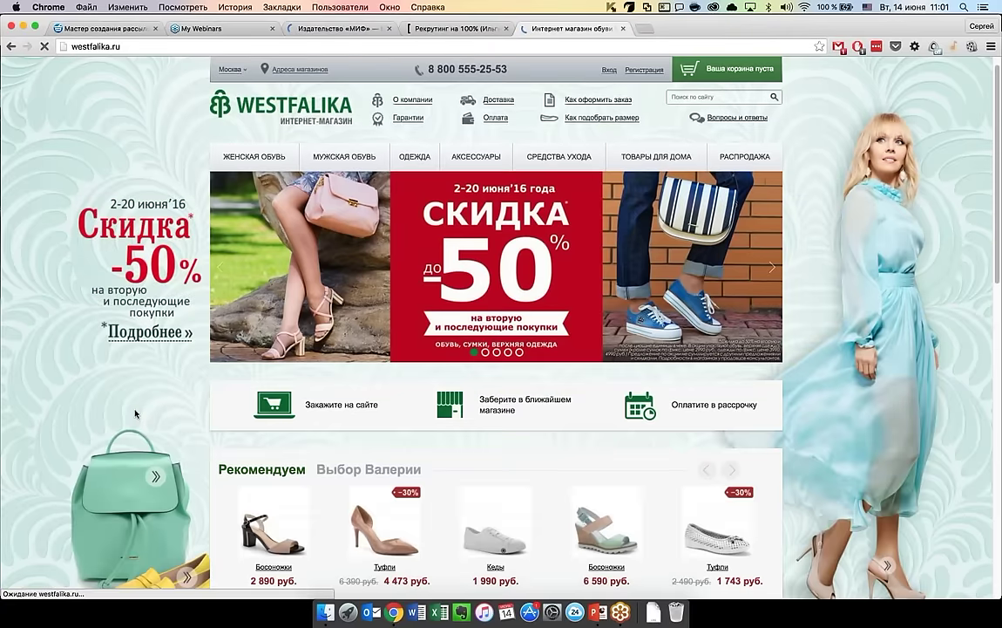
- Examine the Westfalika home page, including its "Рассылка Westfalika" e-mail subscription block and the news and articles sections, and return to its start
scroll(135, 413, "down", 1)
scroll(135, 414, "down", 1)
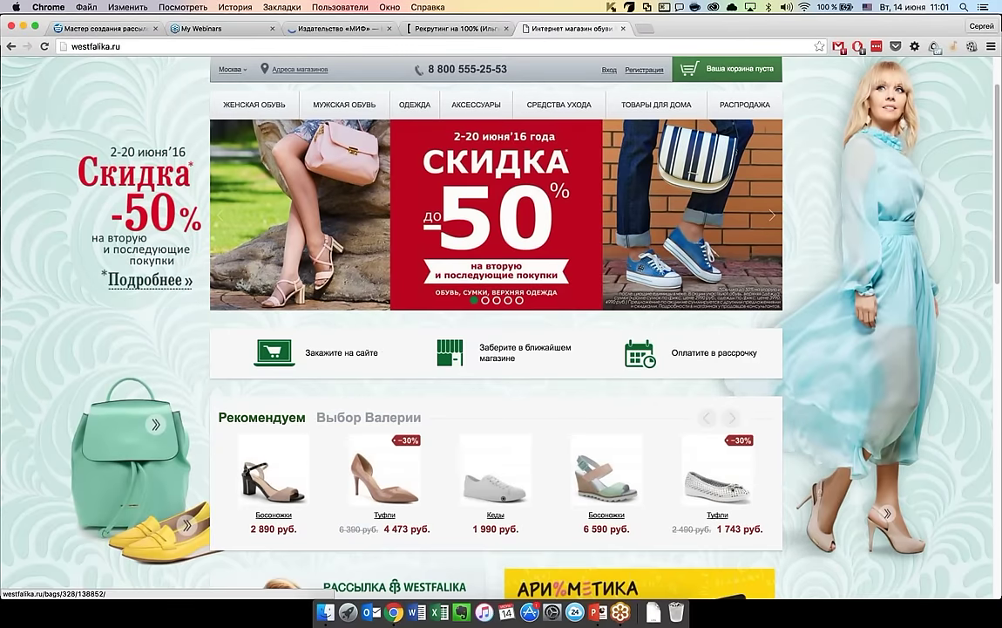
scroll(135, 413, "down", 3)
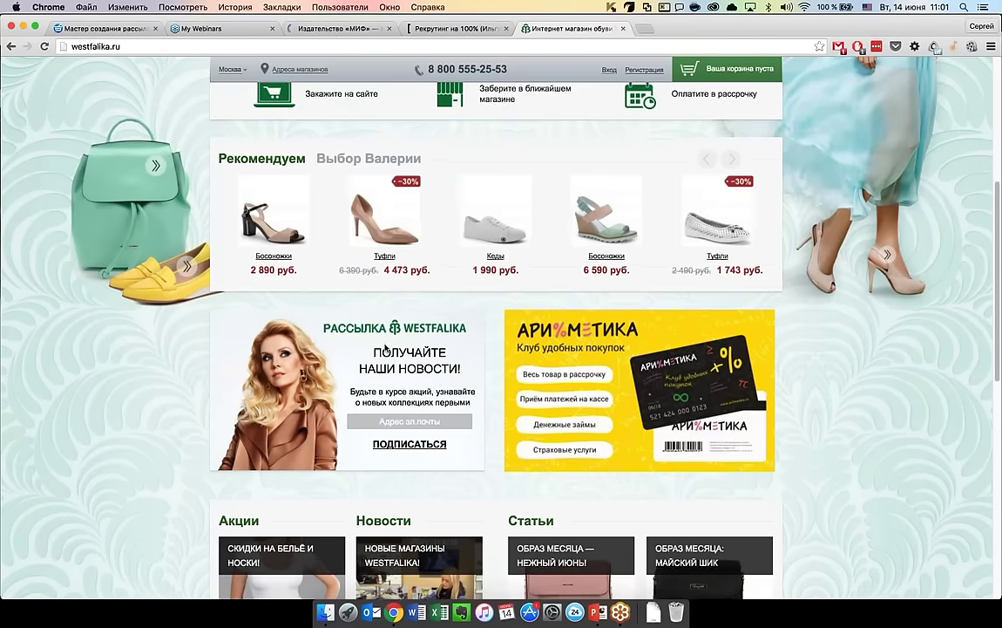
scroll(135, 413, "down", 1)
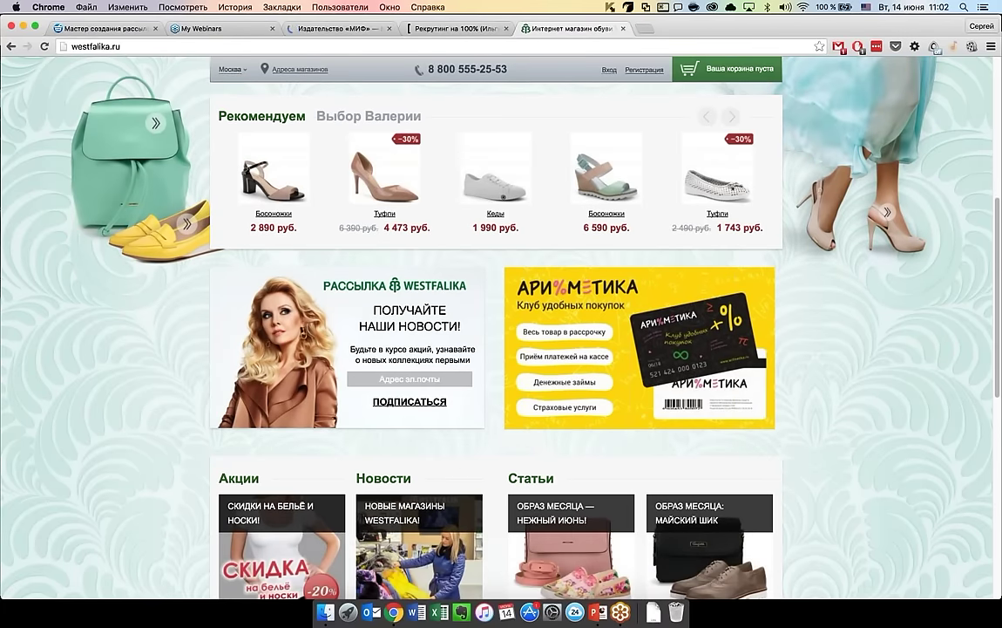
scroll(405, 414, "down", 1)
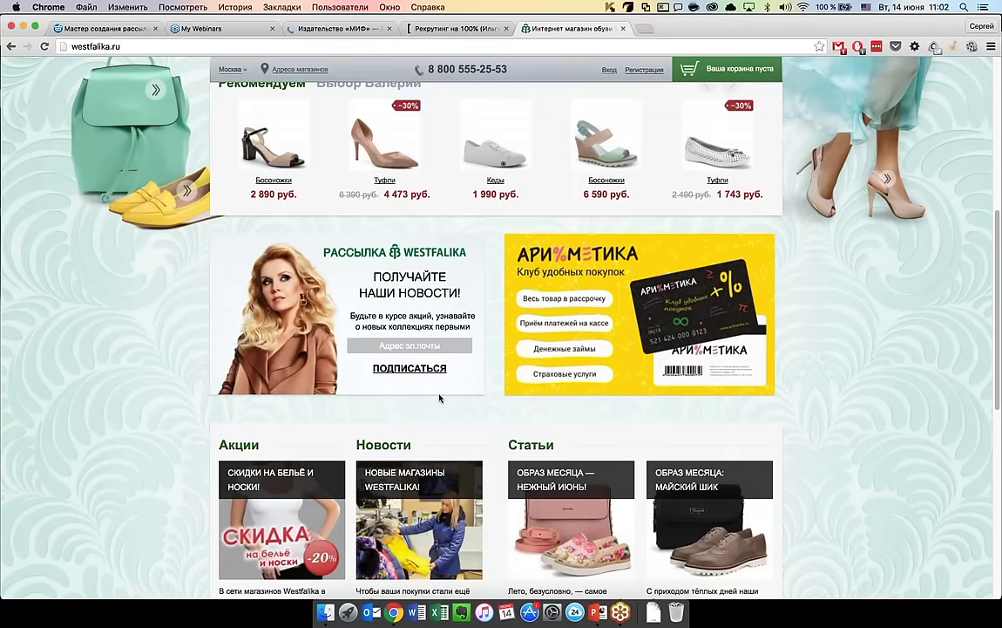
scroll(440, 399, "down", 2)
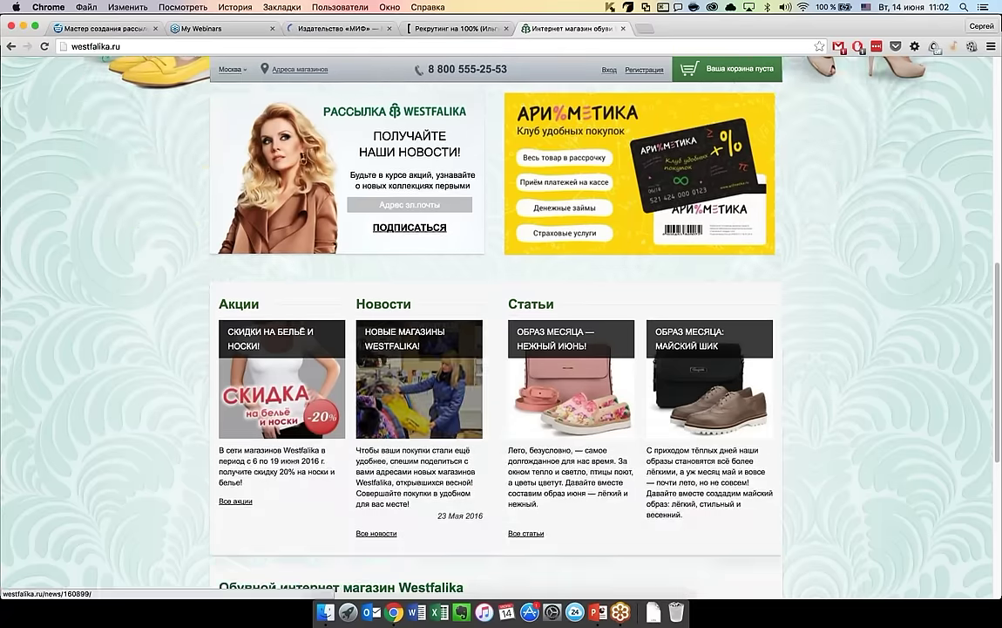
scroll(440, 399, "down", 3)
scroll(496, 349, "up", 1)
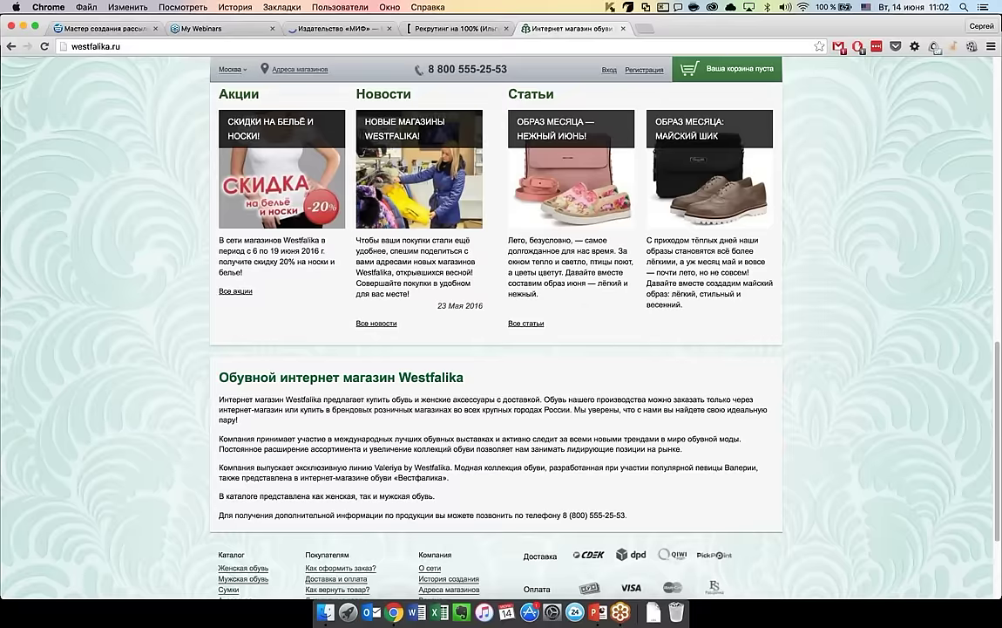
scroll(497, 348, "up", 4)
scroll(497, 349, "up", 5)
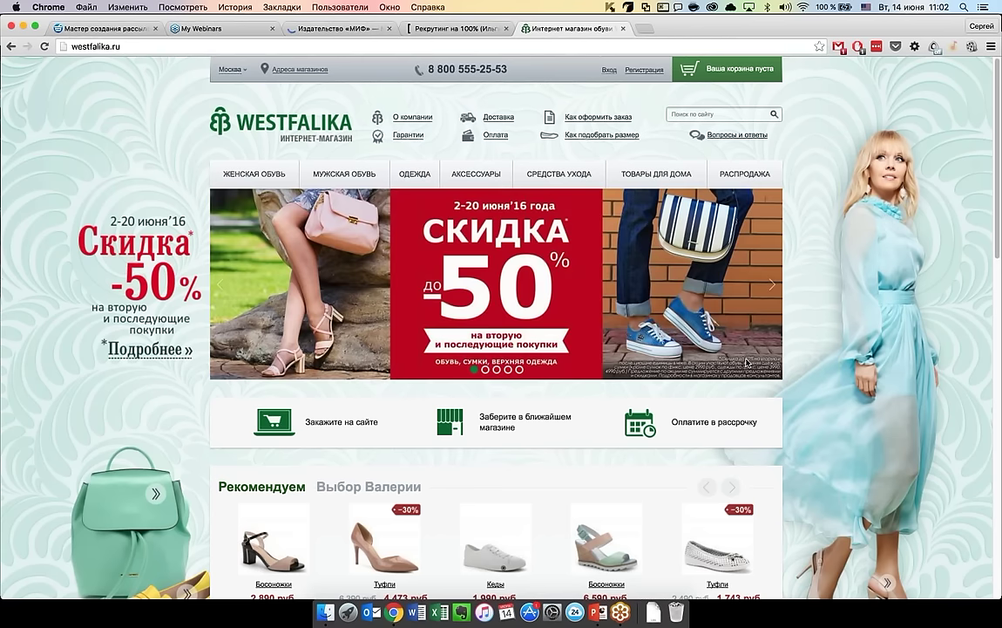
- Close the Westfalika, "Рекрутинг на 100%" and publisher tabs, and return to the mailing creation wizard's tab
left_click(623, 30)
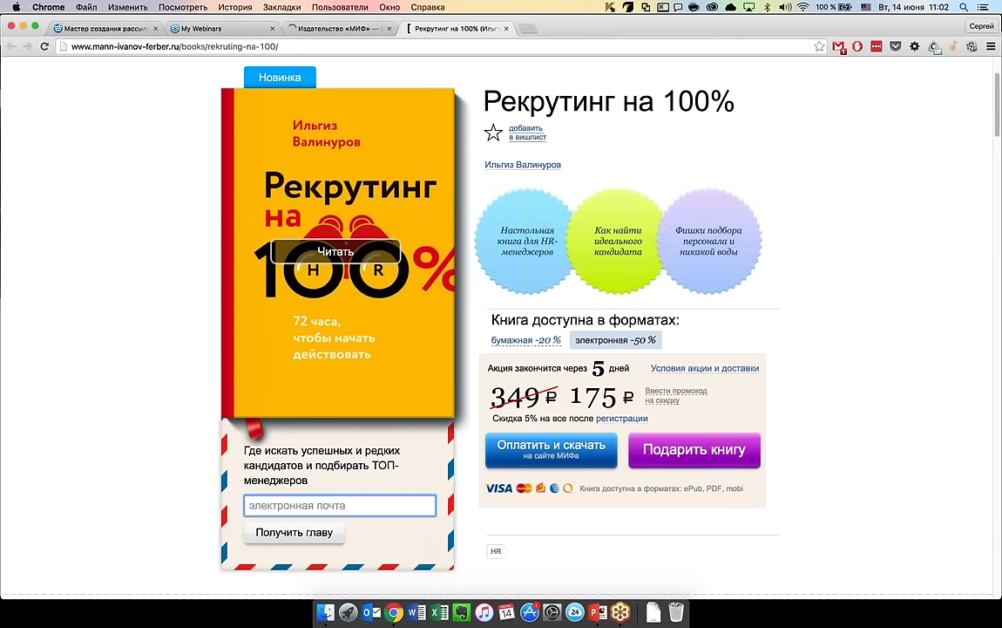
left_click(509, 29)
left_click(385, 29)
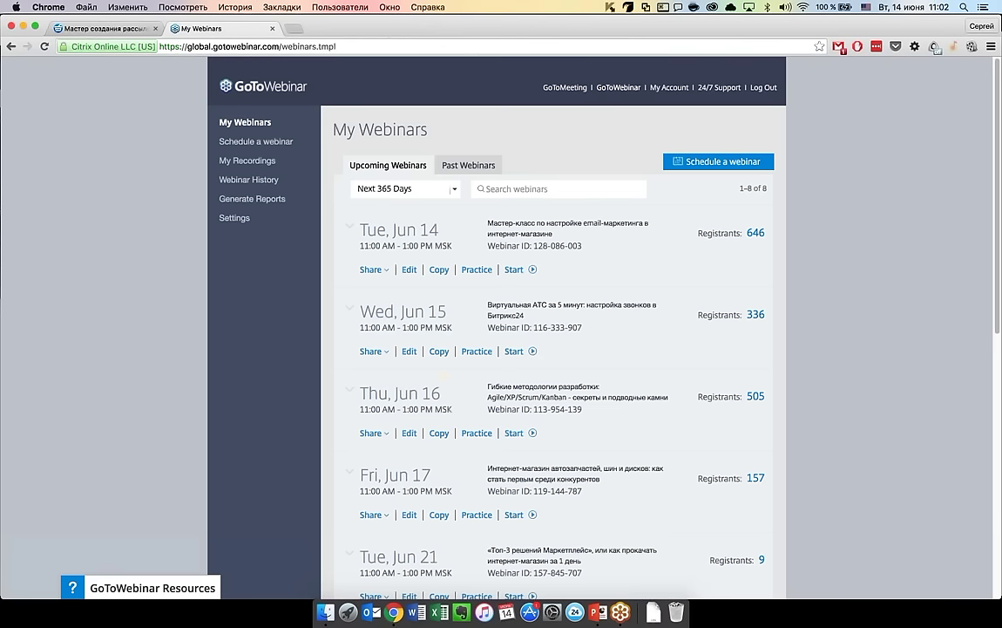
left_click(104, 29)
- Switch to the PowerPoint slide show and advance it to the slide "E-mail маркетинг, триггерные рассылки"
scroll(501, 349, "down", 1)
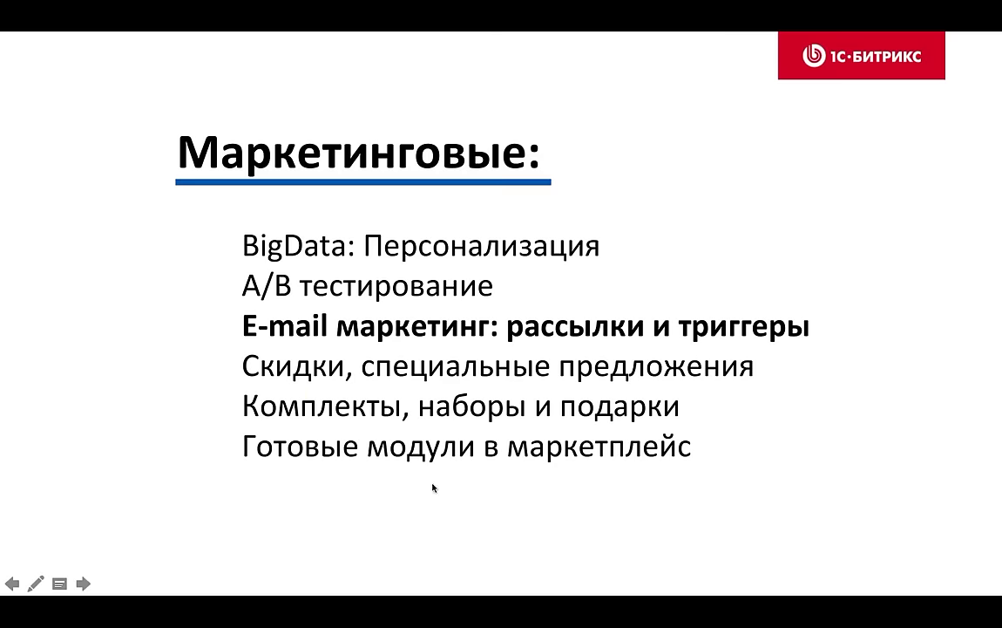
left_click(82, 583)
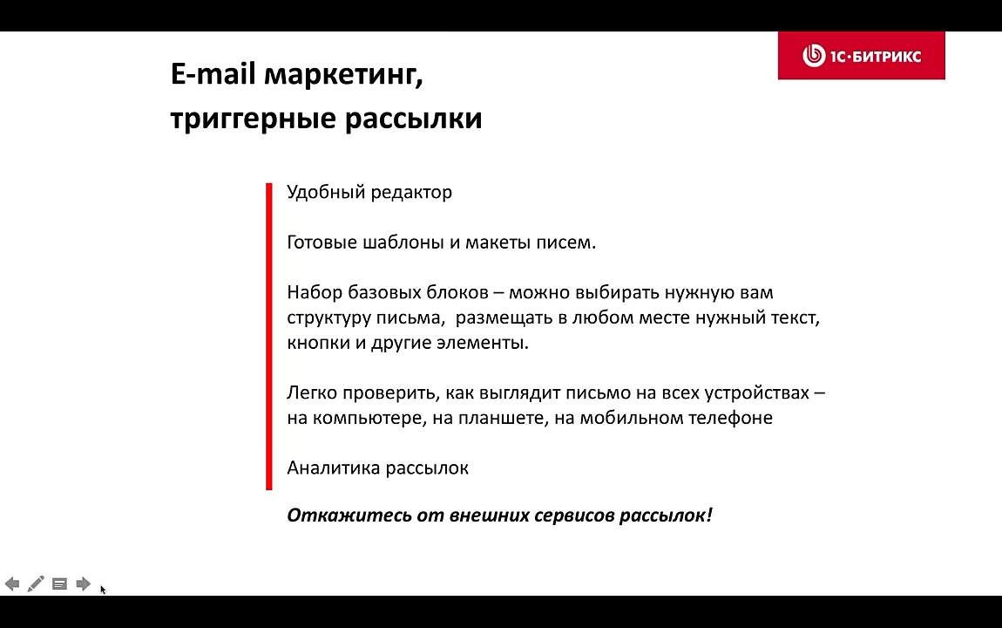